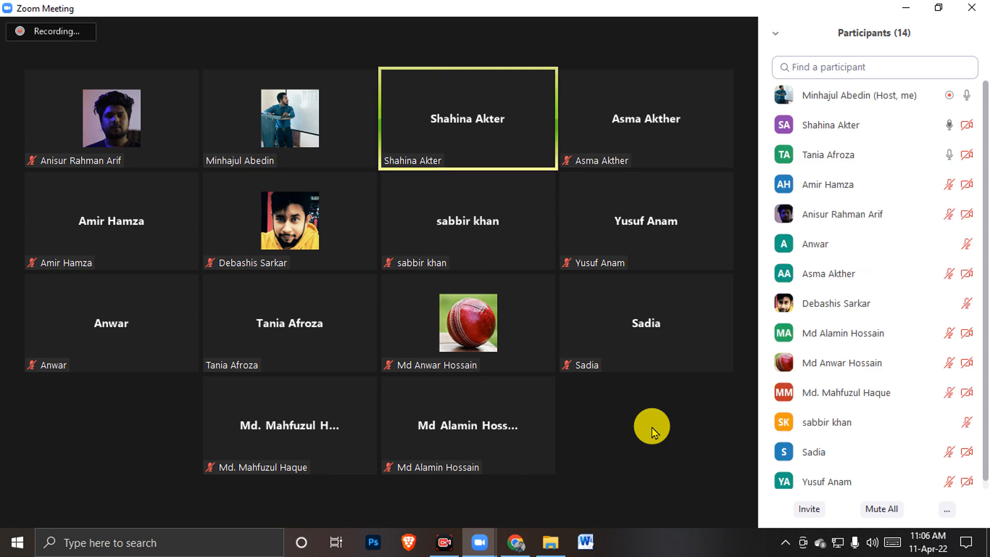
# Restore the meeting controls, glance at the chat, and reopen the Participants list
pyautogui.click(652, 429)
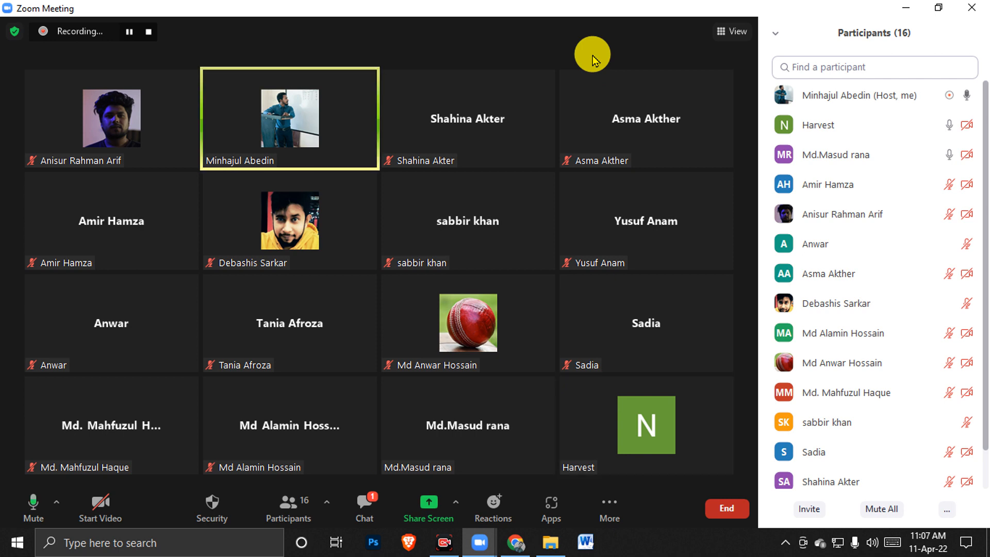
pyautogui.click(367, 510)
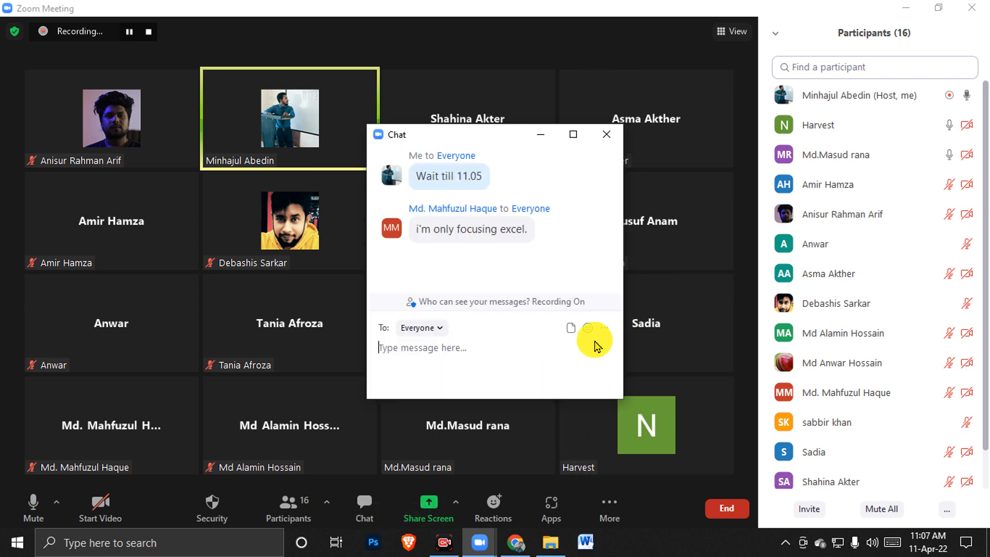
pyautogui.click(606, 135)
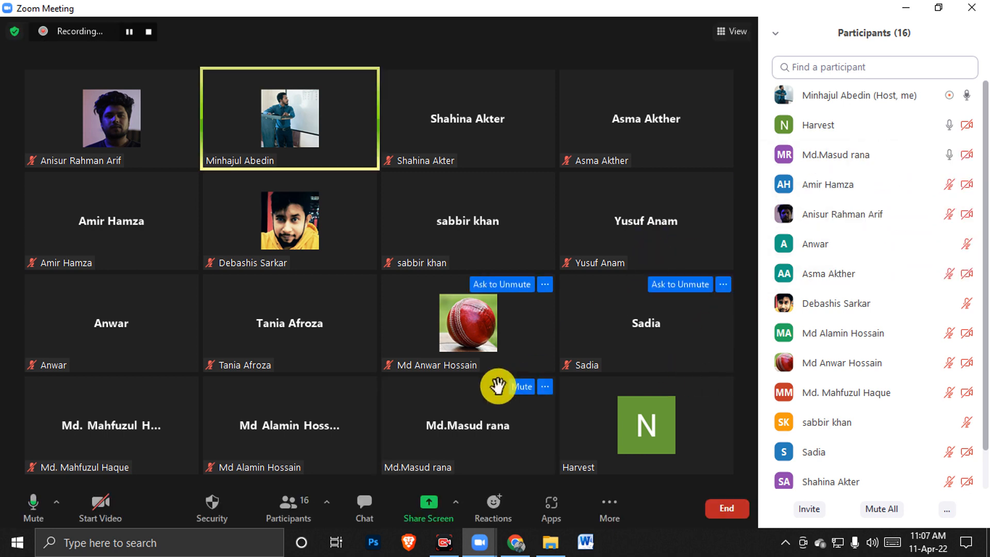
pyautogui.click(286, 506)
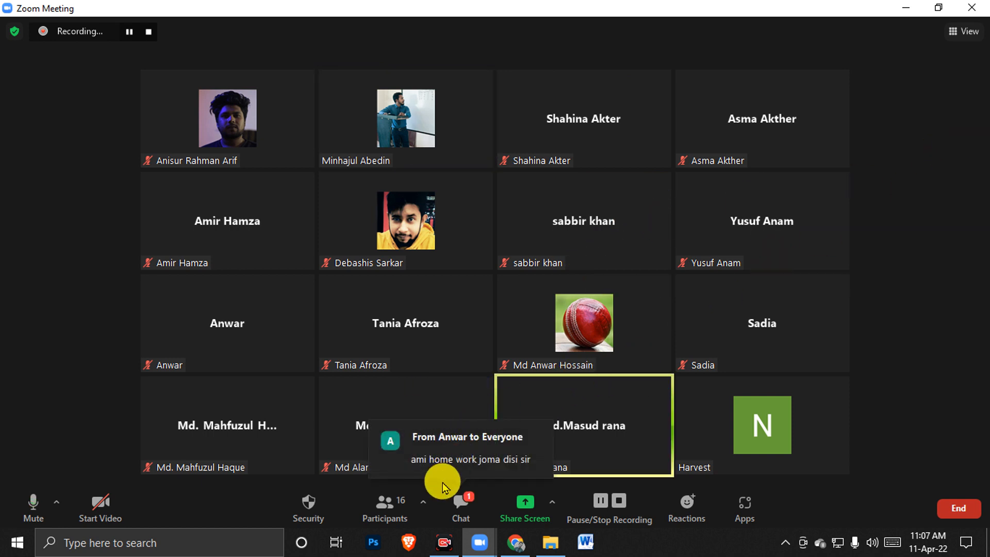
pyautogui.click(385, 513)
# Mute all participants with 'Allow Participants to Unmute Themselves' unchecked
pyautogui.moveTo(913, 209)
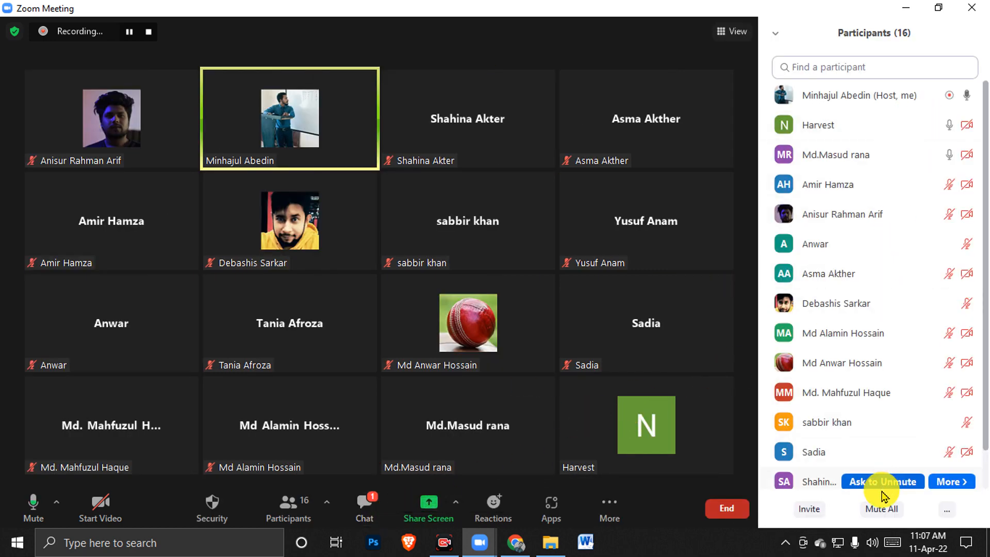
pyautogui.click(882, 509)
pyautogui.click(582, 309)
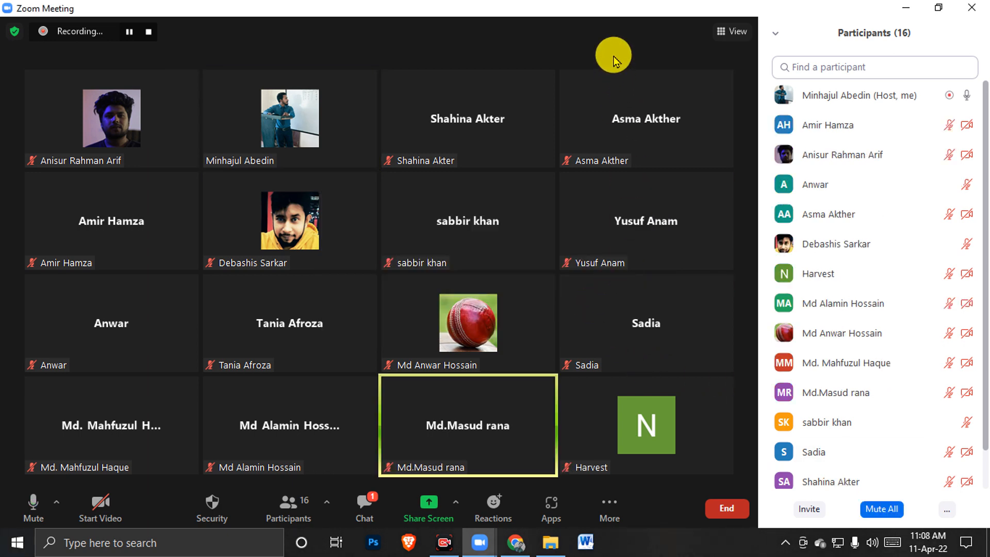
pyautogui.moveTo(570, 199)
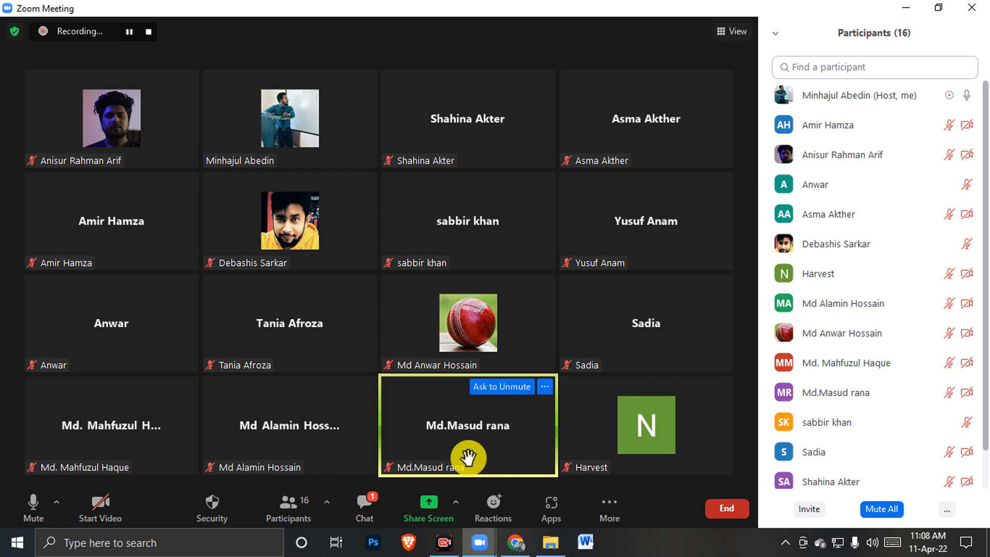
pyautogui.click(877, 509)
pyautogui.click(436, 264)
pyautogui.click(597, 316)
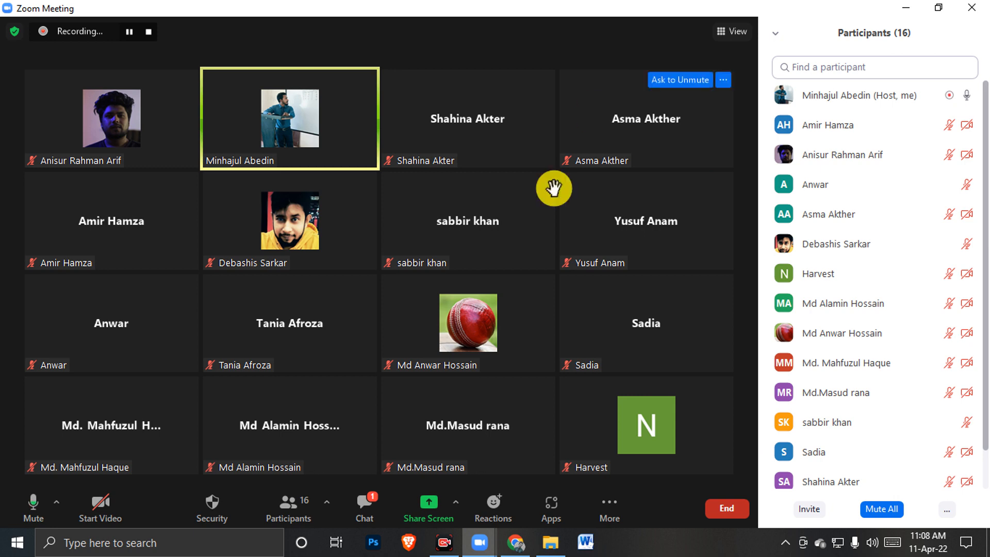
# Read the latest meeting chat messages, then close the chat
pyautogui.click(363, 511)
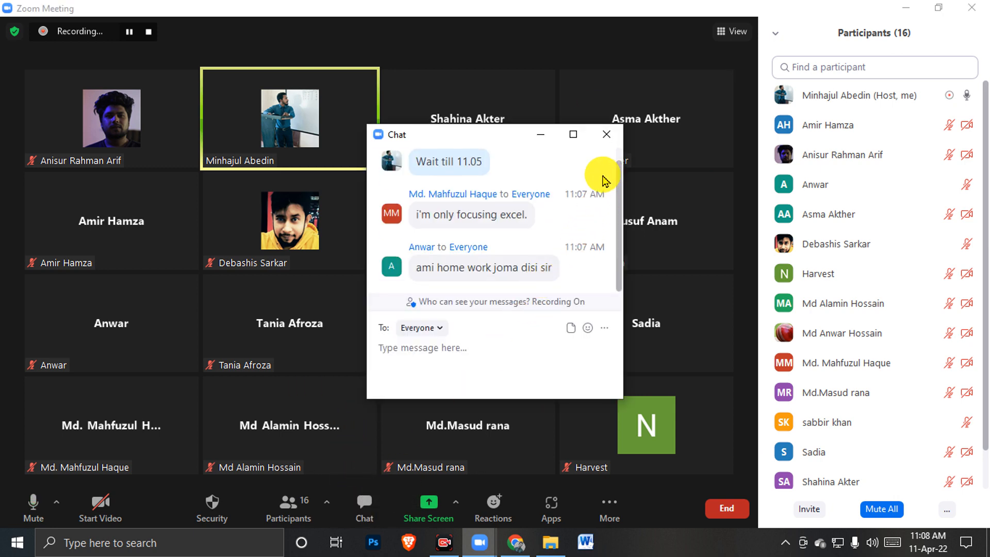
pyautogui.scroll(1, 516, 198)
pyautogui.click(606, 134)
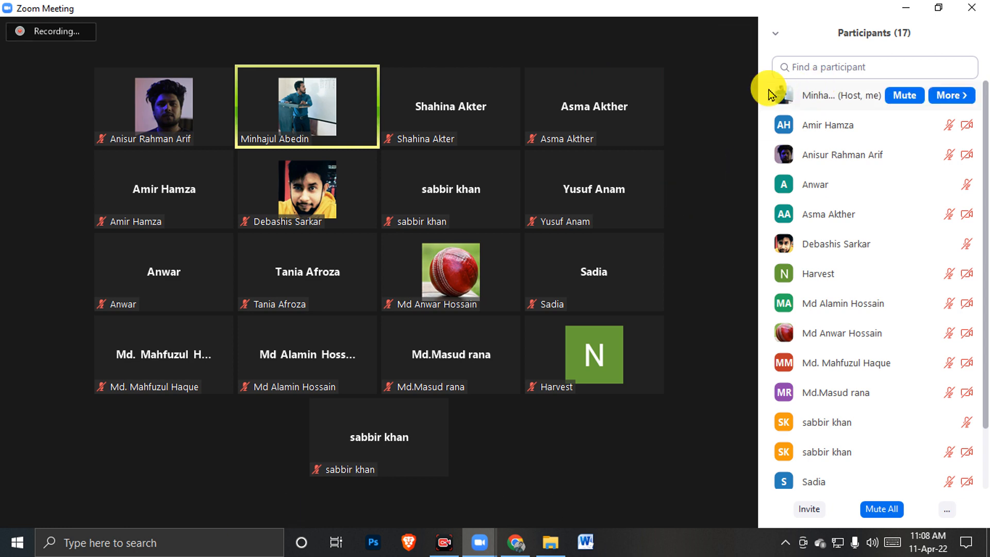
# Share the entire desktop screen with the meeting, then refresh the desktop
pyautogui.click(429, 503)
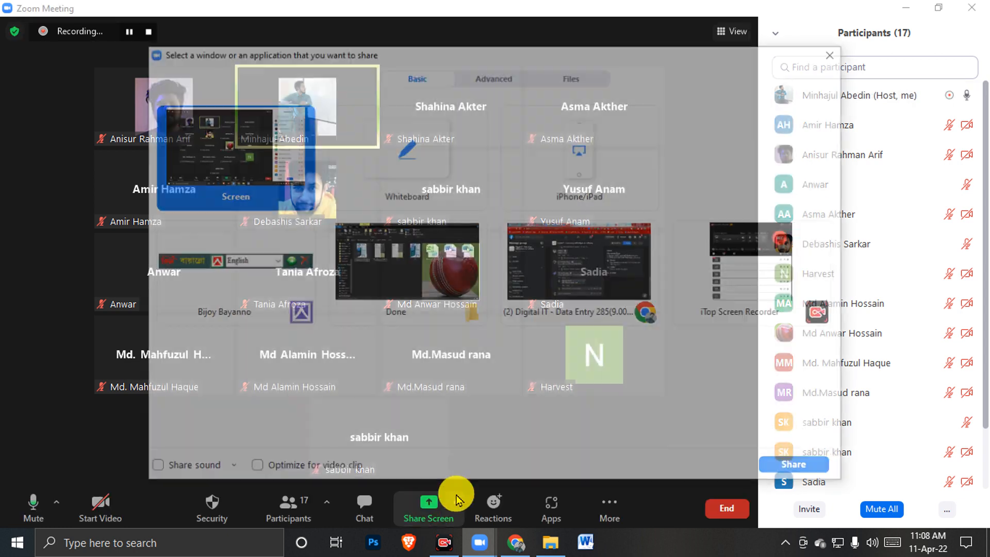
pyautogui.click(787, 468)
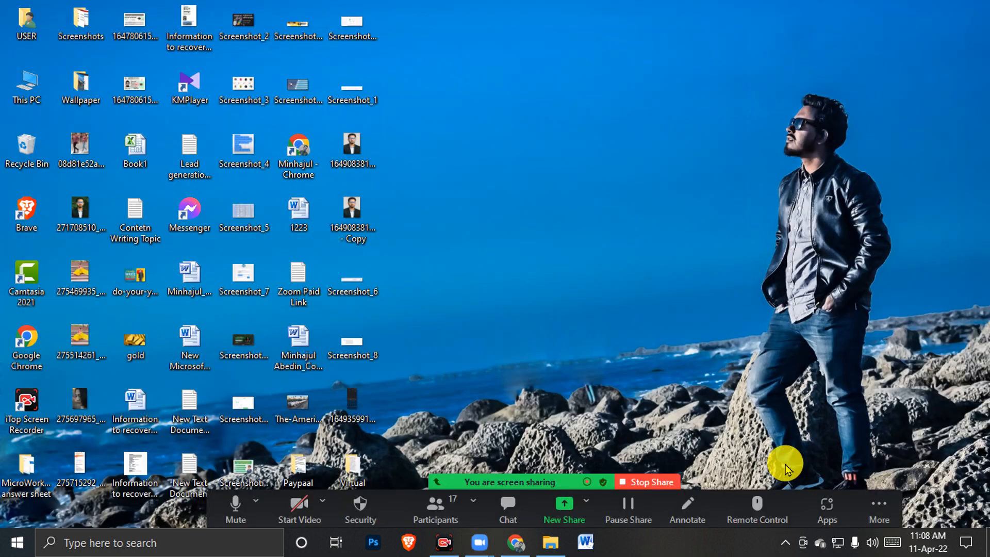
pyautogui.rightClick(533, 125)
pyautogui.click(583, 168)
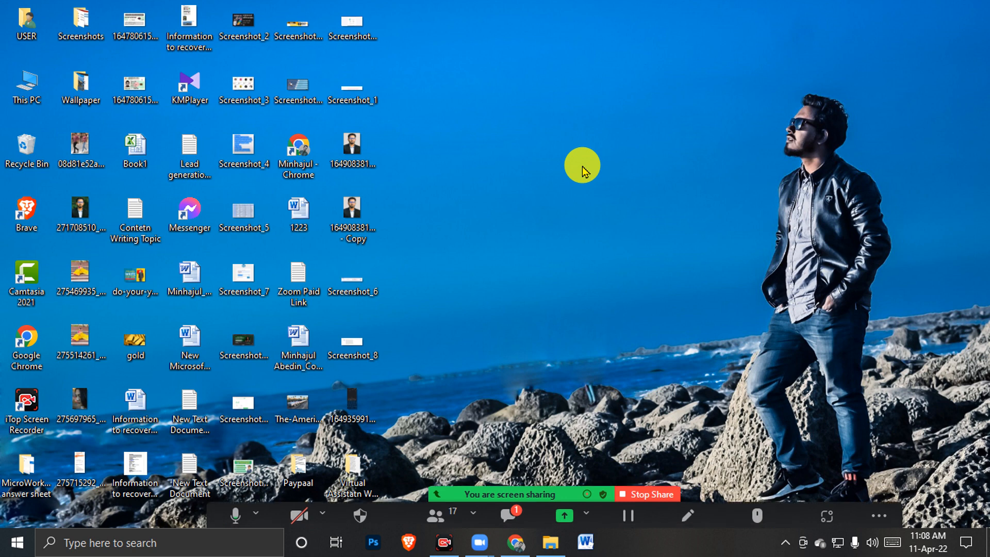
pyautogui.click(505, 508)
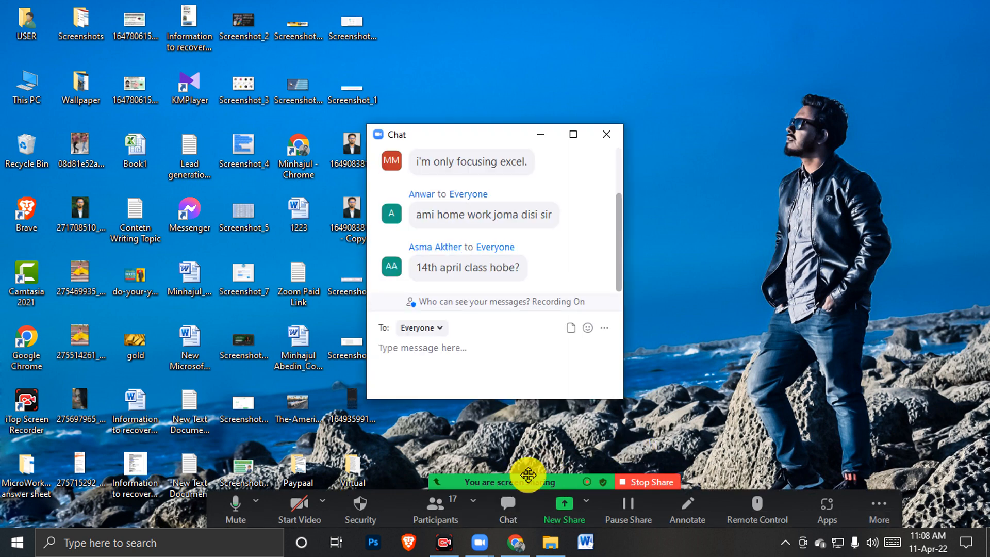
pyautogui.click(541, 278)
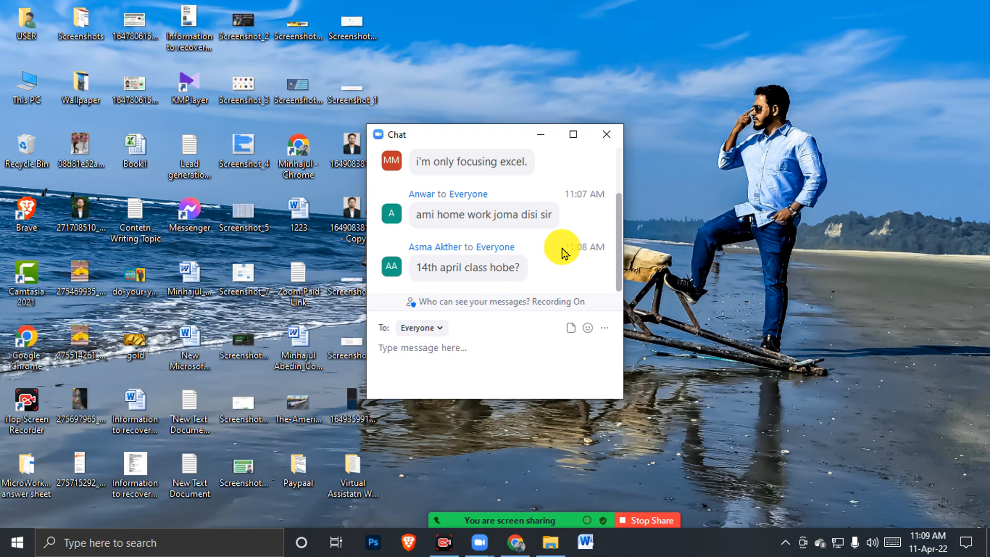
pyautogui.click(606, 136)
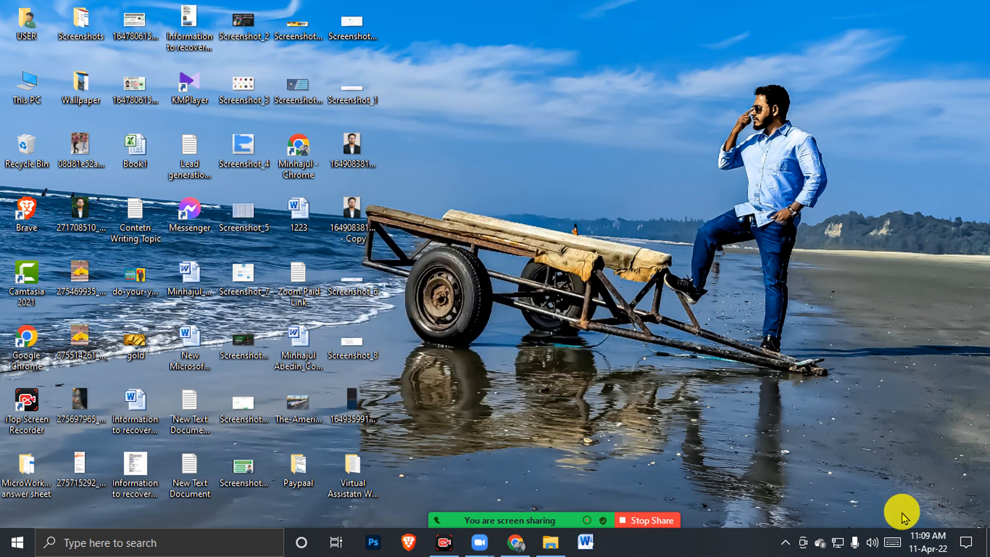
pyautogui.click(942, 551)
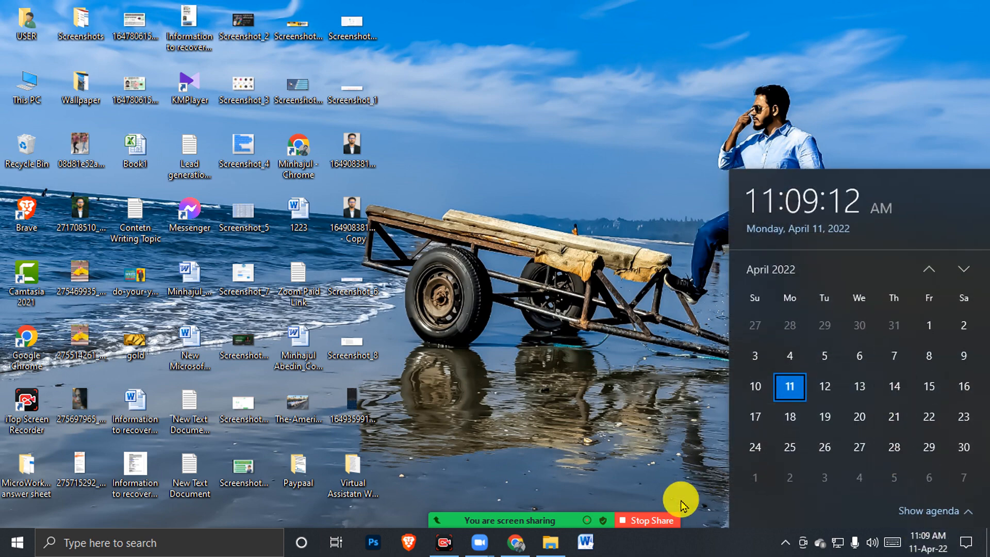
pyautogui.rightClick(509, 166)
pyautogui.rightClick(484, 111)
pyautogui.rightClick(513, 151)
pyautogui.click(540, 202)
pyautogui.rightClick(504, 138)
pyautogui.click(536, 182)
pyautogui.rightClick(556, 173)
pyautogui.click(611, 216)
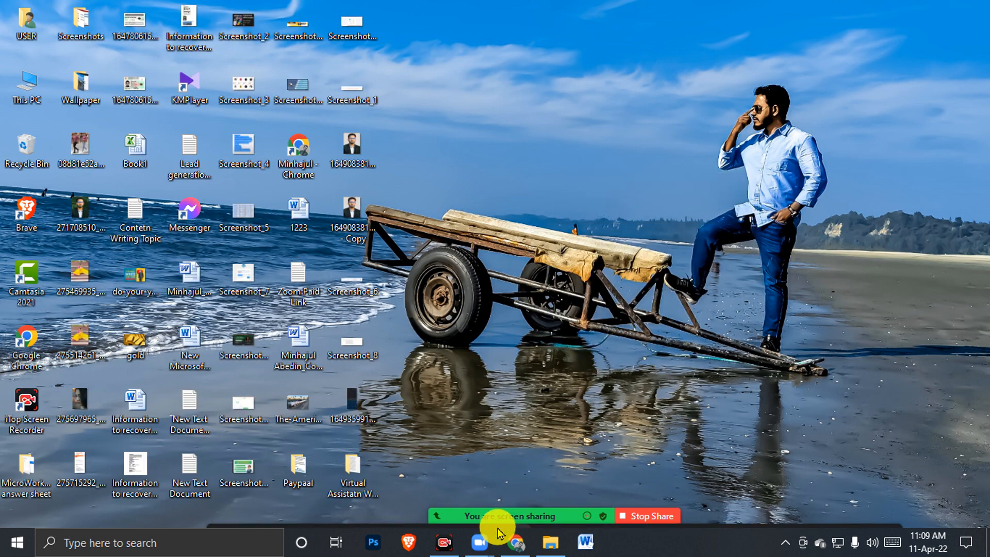
pyautogui.click(509, 516)
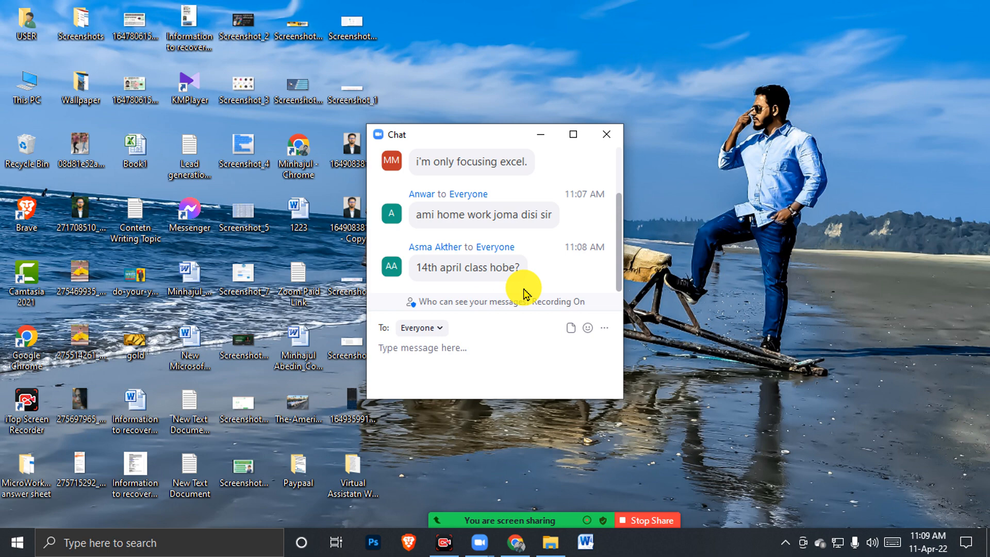
pyautogui.click(607, 134)
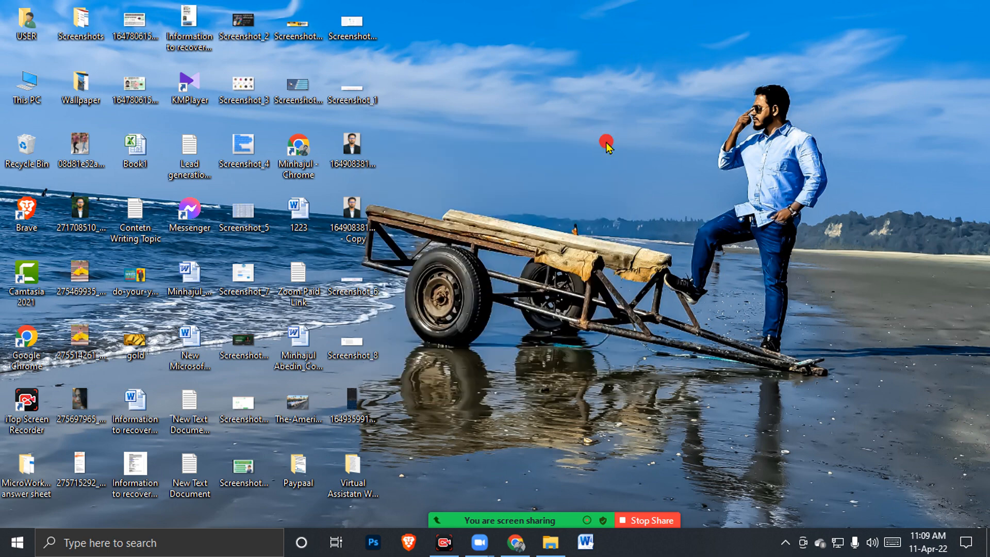
pyautogui.rightClick(607, 142)
pyautogui.click(633, 185)
pyautogui.rightClick(568, 162)
pyautogui.click(601, 206)
pyautogui.click(510, 521)
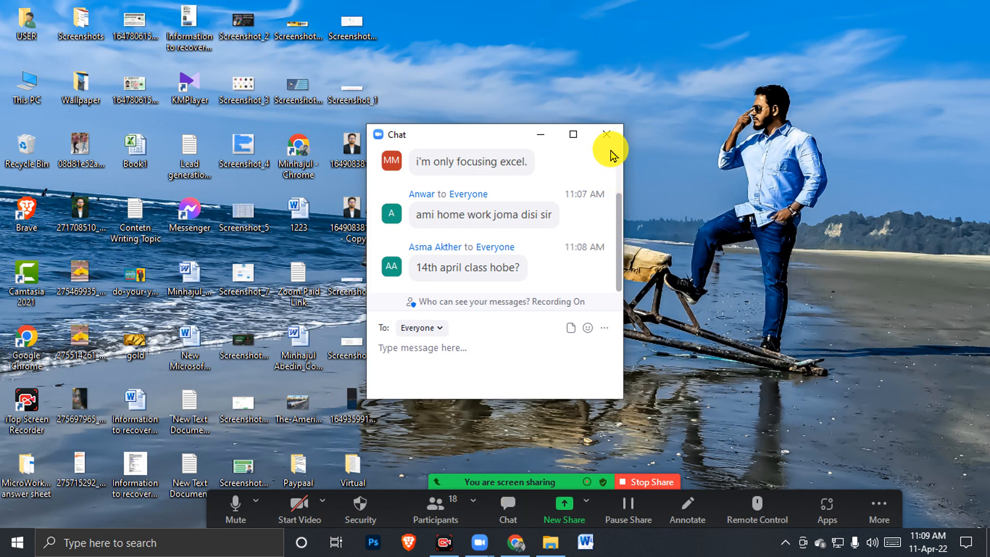
pyautogui.click(608, 144)
pyautogui.rightClick(611, 138)
pyautogui.click(639, 193)
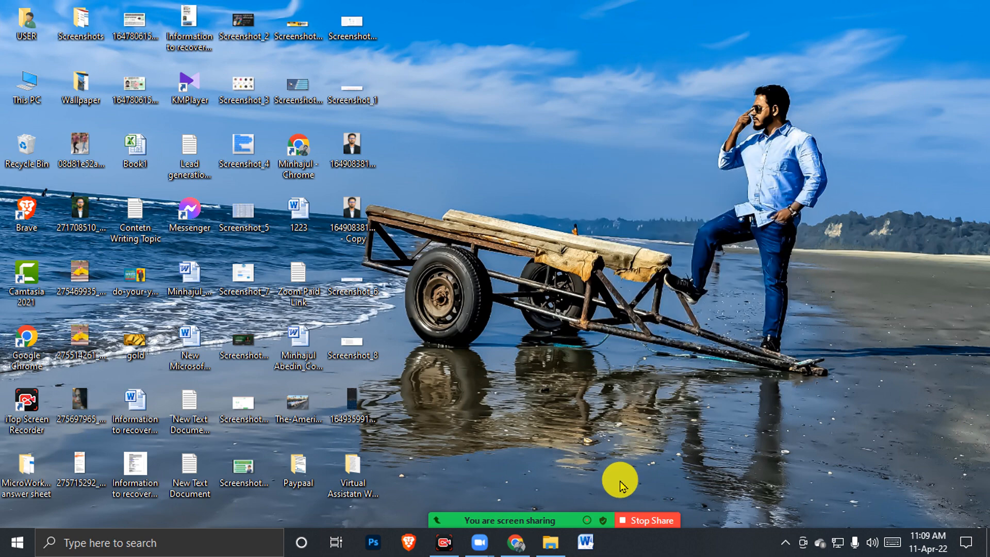
# Launch Word from the taskbar with a blank Document1 and zoom in
pyautogui.click(586, 542)
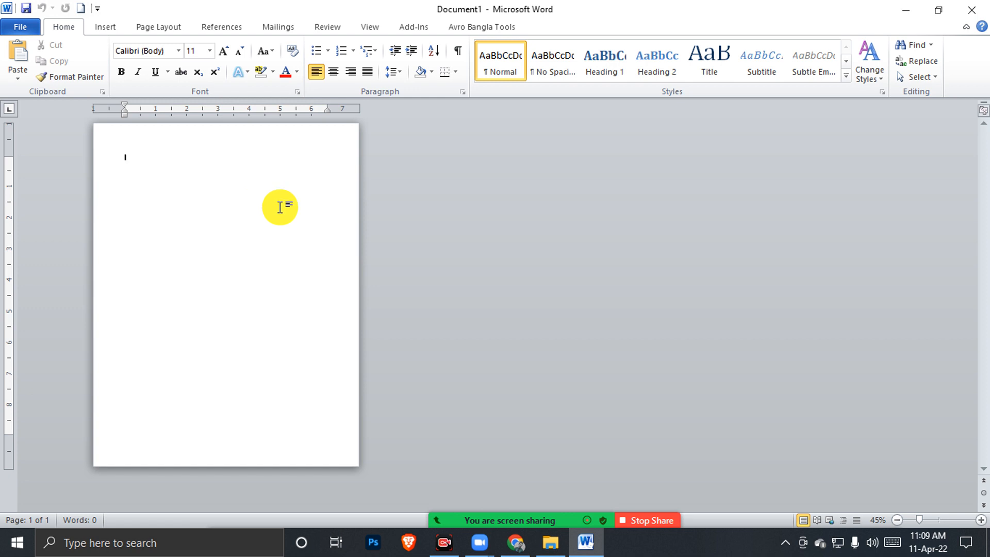
pyautogui.scroll(1, 315, 239)
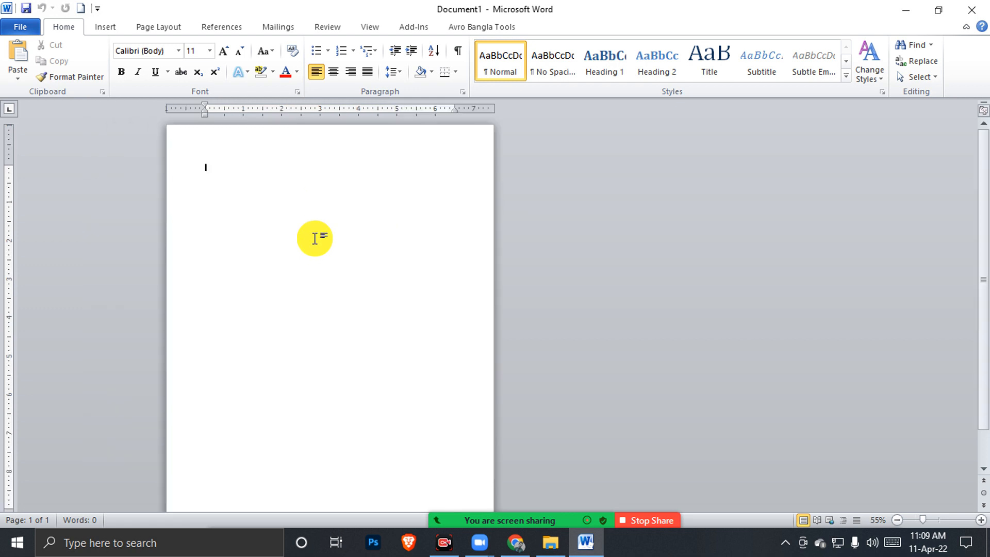
pyautogui.scroll(1, 315, 239)
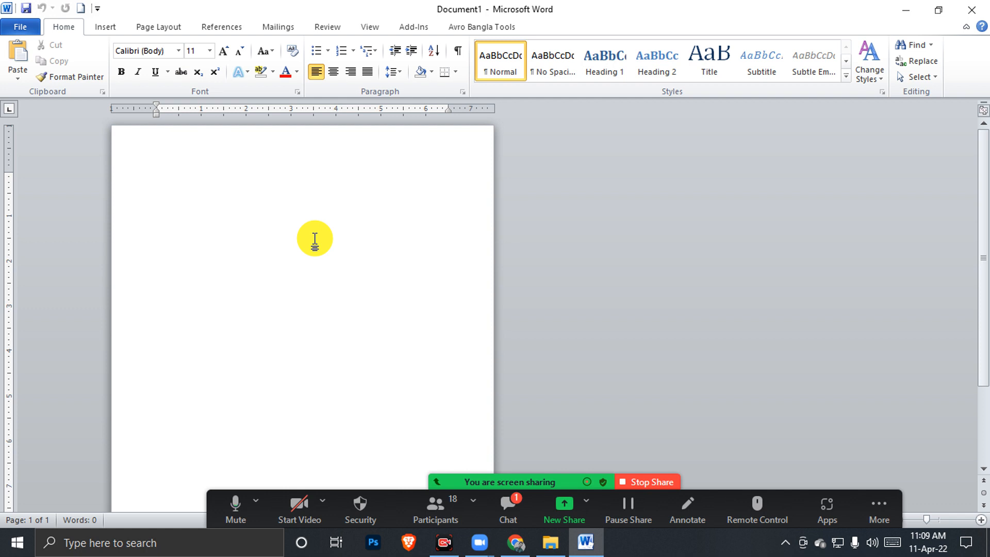
# Check new messages in the meeting chat, then close the chat
pyautogui.click(510, 504)
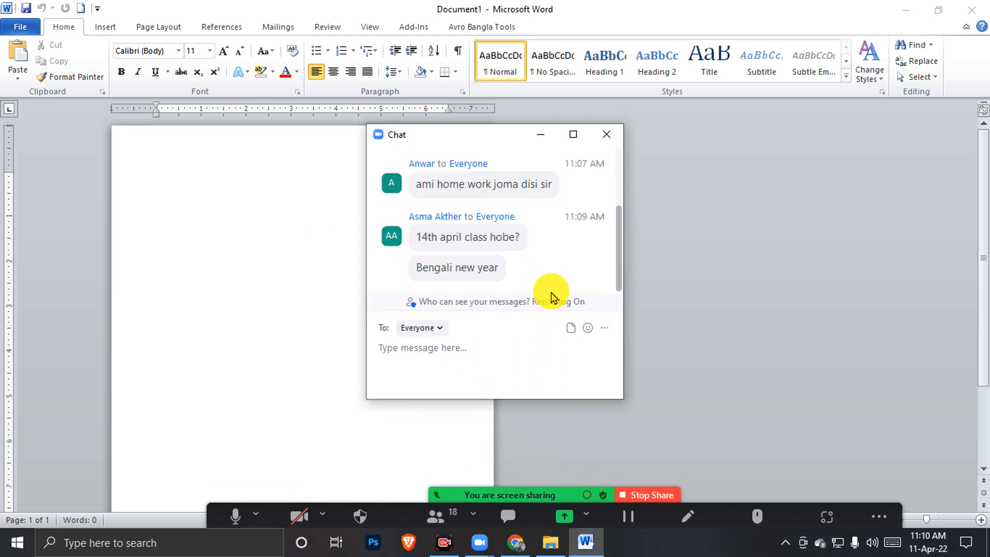
pyautogui.click(473, 350)
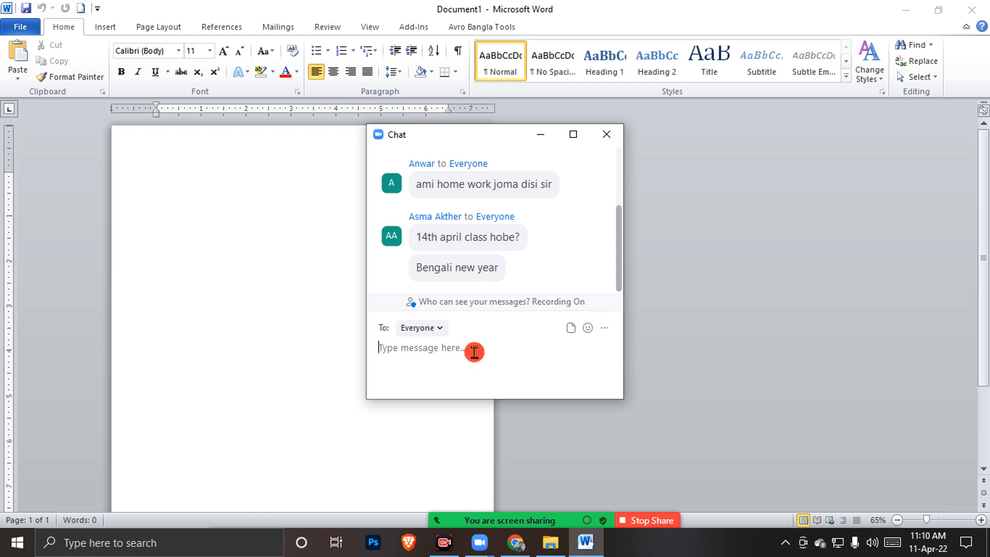
pyautogui.click(607, 134)
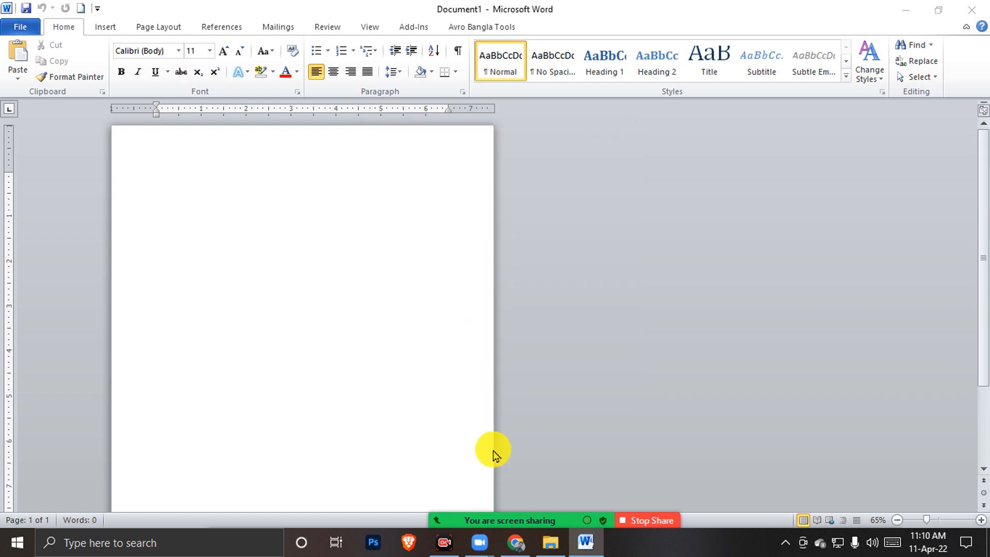
pyautogui.click(381, 199)
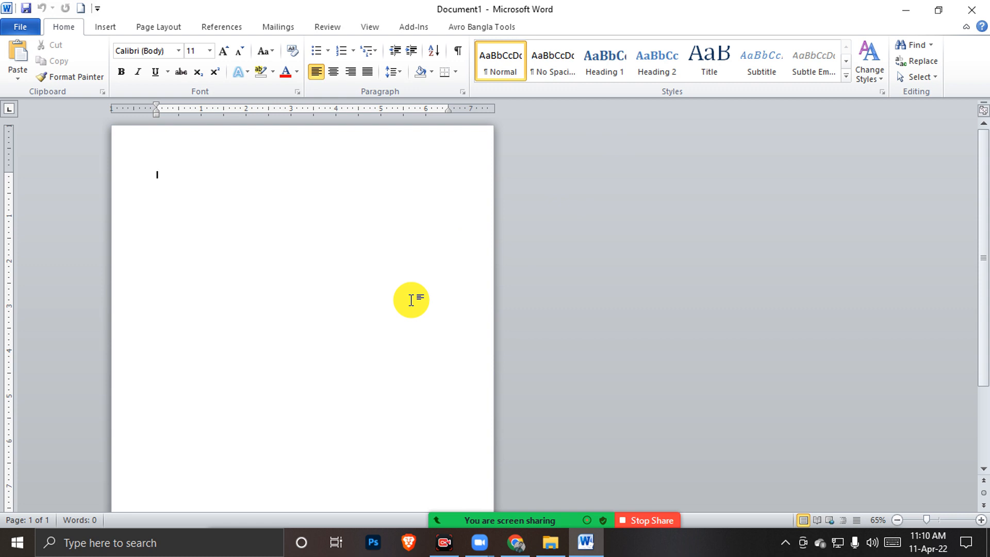
pyautogui.scroll(5, 361, 272)
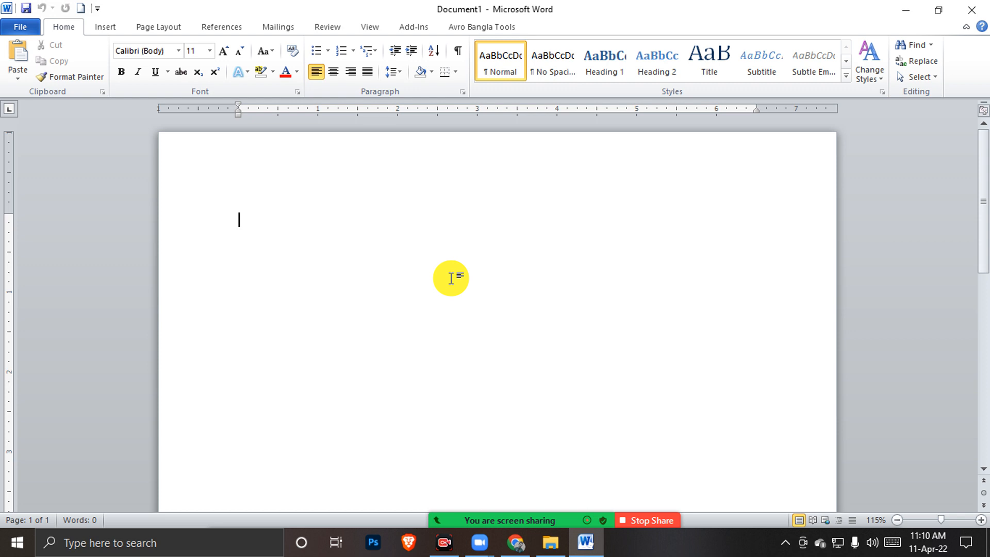
pyautogui.click(426, 284)
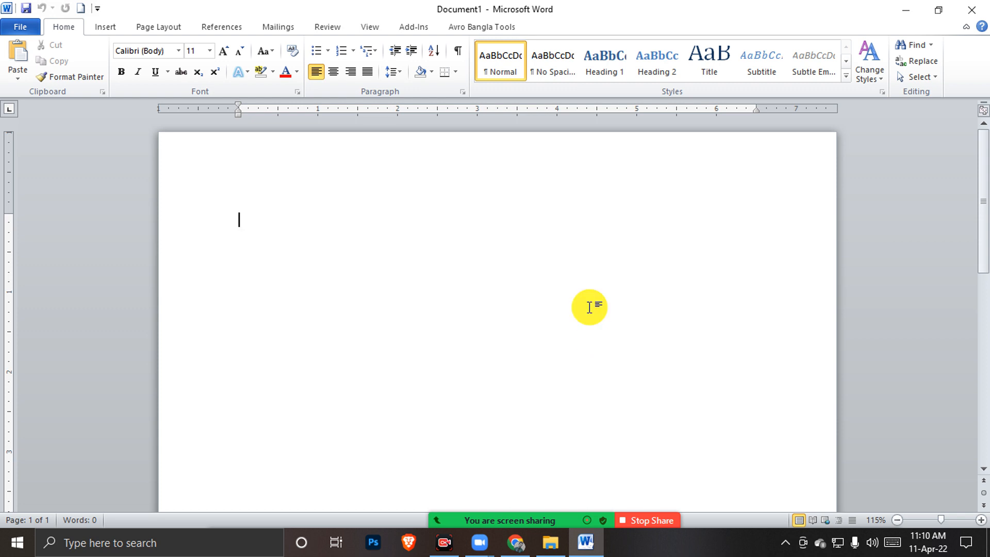
pyautogui.keyDown('ctrl'); pyautogui.scroll(-6, 589, 307); pyautogui.keyUp('ctrl')
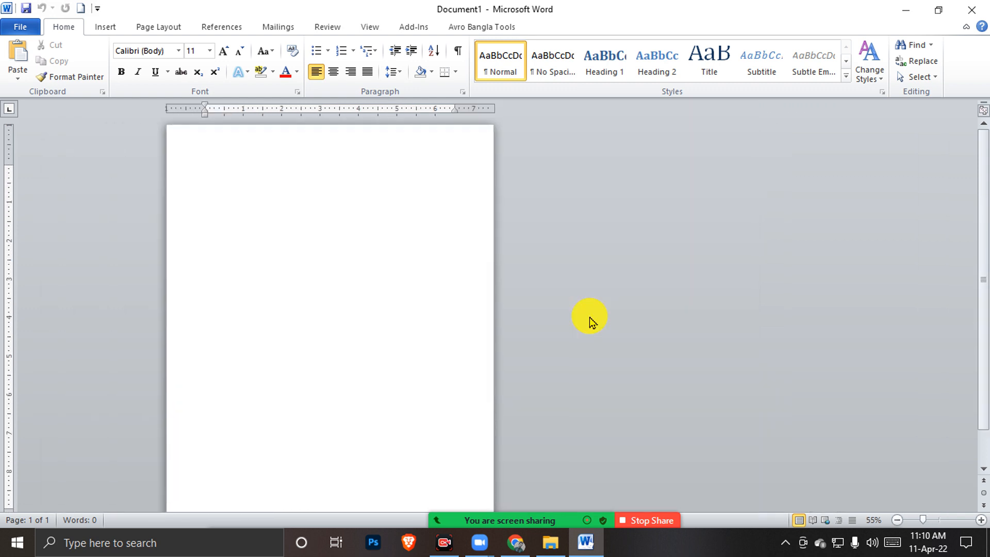
pyautogui.keyDown('ctrl'); pyautogui.scroll(-3, 590, 316); pyautogui.keyUp('ctrl')
pyautogui.keyDown('ctrl'); pyautogui.scroll(6, 589, 316); pyautogui.keyUp('ctrl')
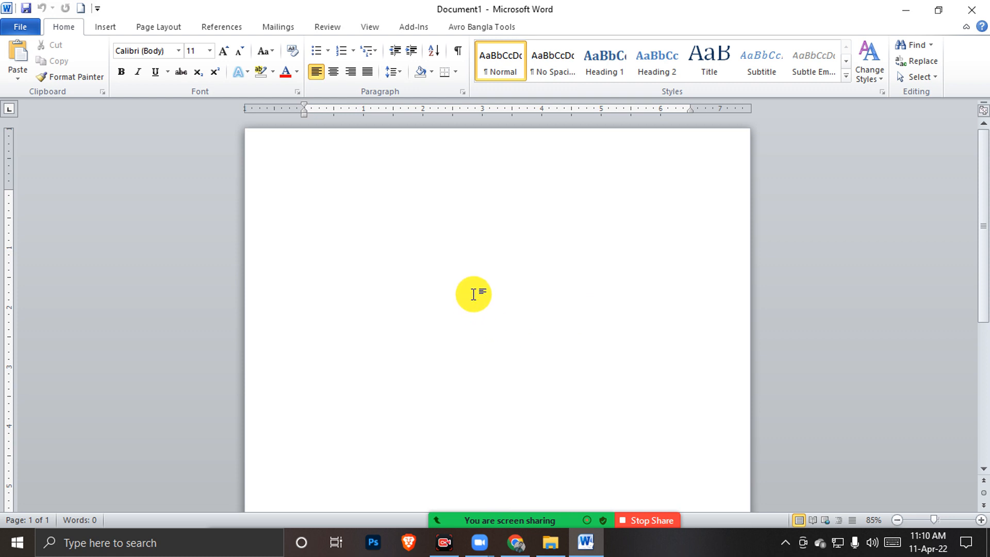
pyautogui.click(485, 239)
pyautogui.click(484, 240)
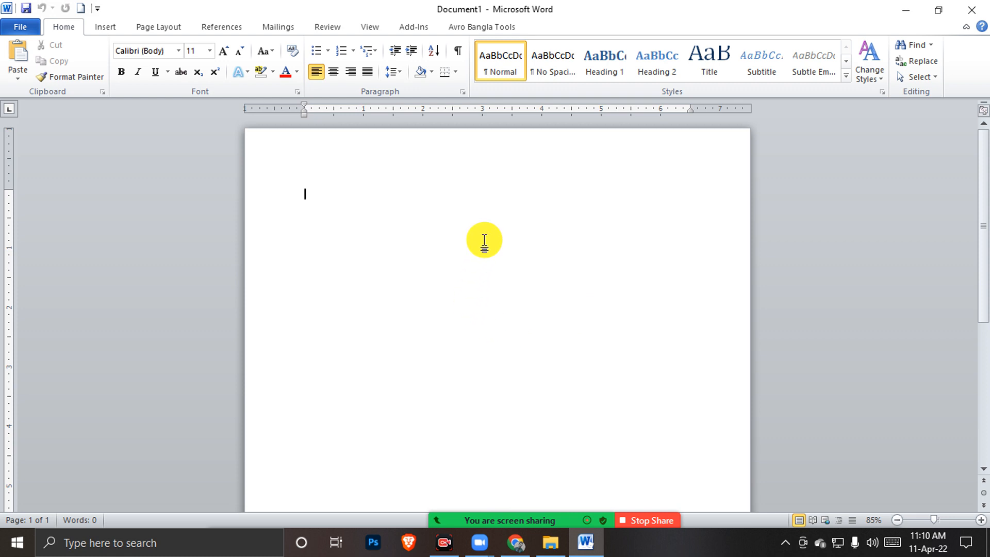
pyautogui.moveTo(584, 547)
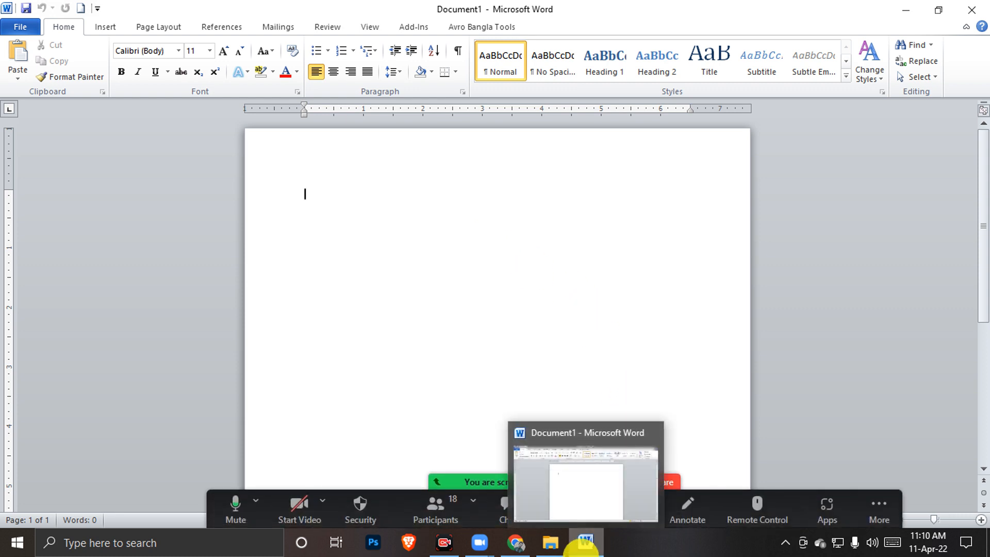
pyautogui.click(566, 251)
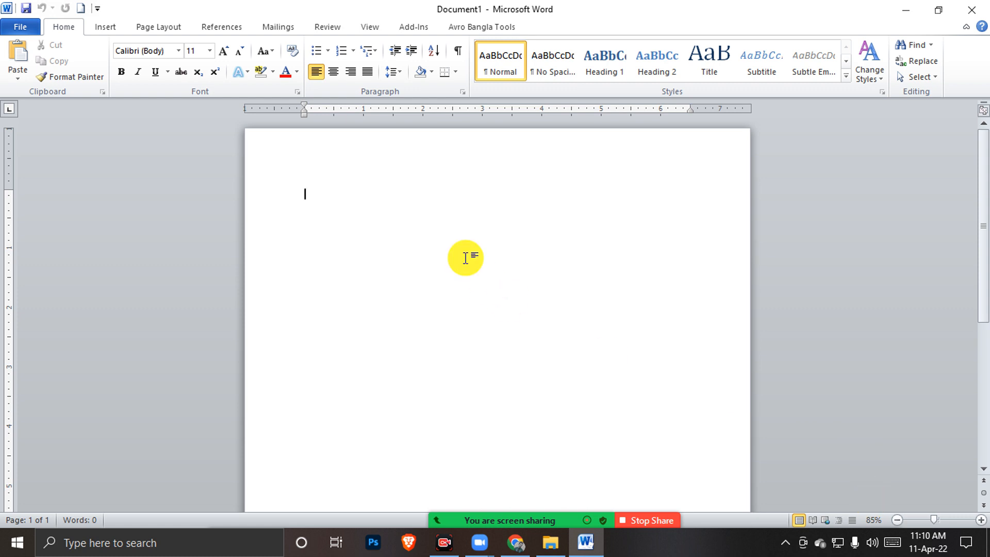
pyautogui.keyDown('ctrl'); pyautogui.scroll(-2, 408, 241); pyautogui.keyUp('ctrl')
pyautogui.keyDown('ctrl'); pyautogui.scroll(4, 409, 241); pyautogui.keyUp('ctrl')
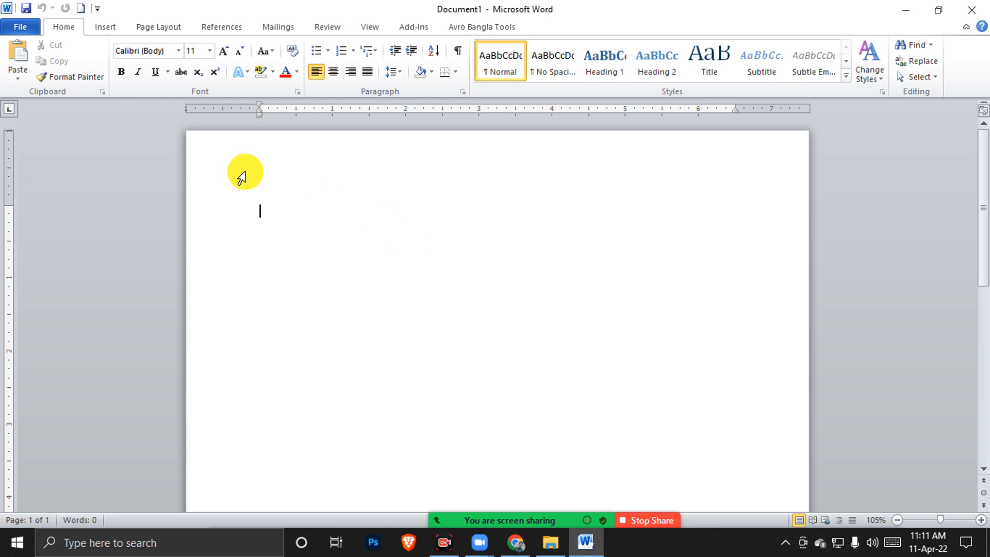
# Insert three page breaks (Insert > Page Break, then Ctrl+Enter twice) to get four blank pages
pyautogui.click(105, 27)
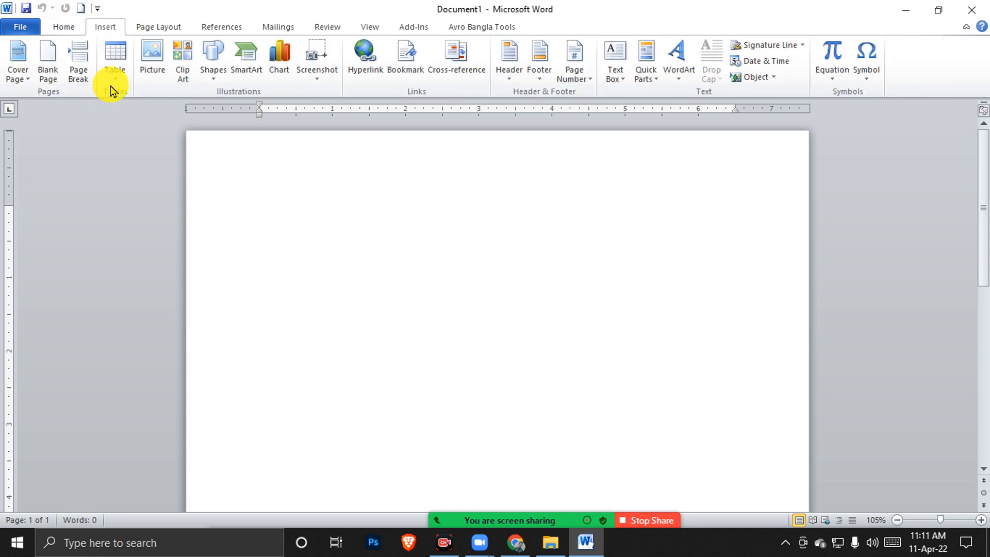
pyautogui.click(78, 78)
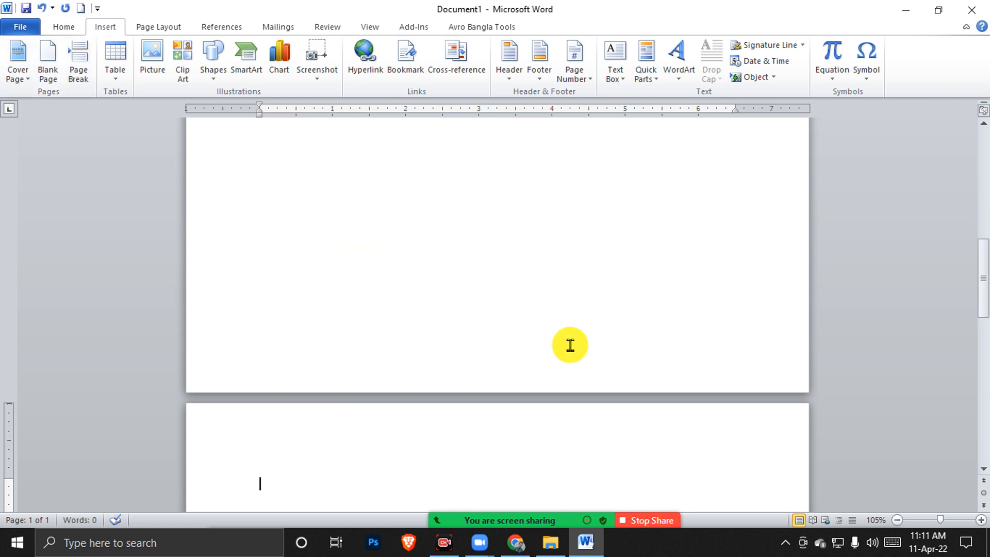
pyautogui.scroll(-4, 569, 321)
pyautogui.scroll(-1, 569, 321)
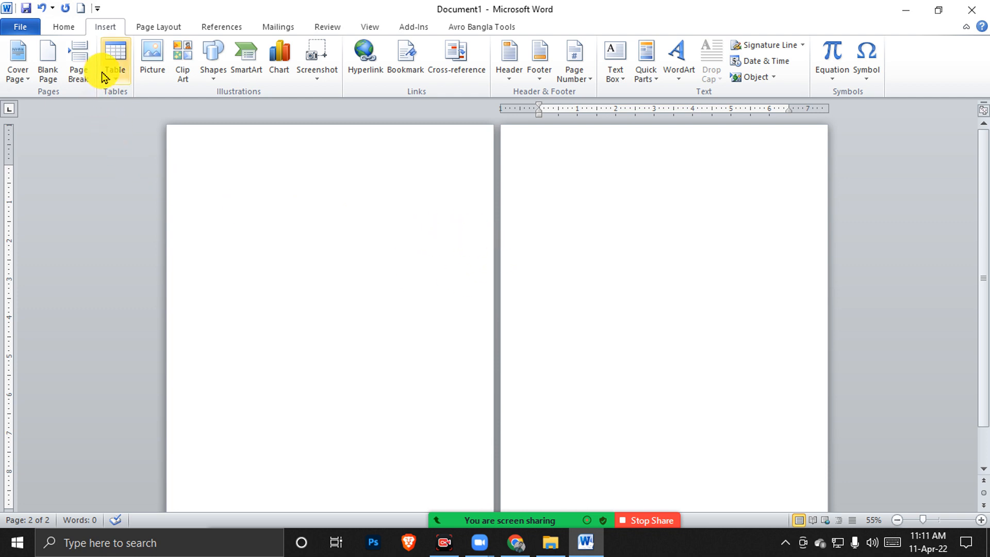
pyautogui.click(320, 234)
pyautogui.hotkey('ctrl', 'Return')
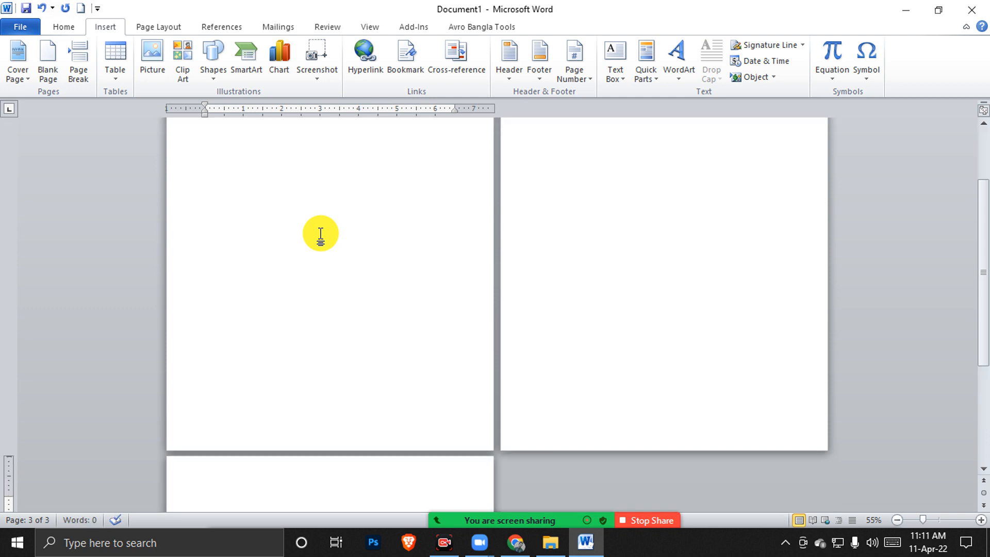
pyautogui.hotkey('ctrl', 'Return')
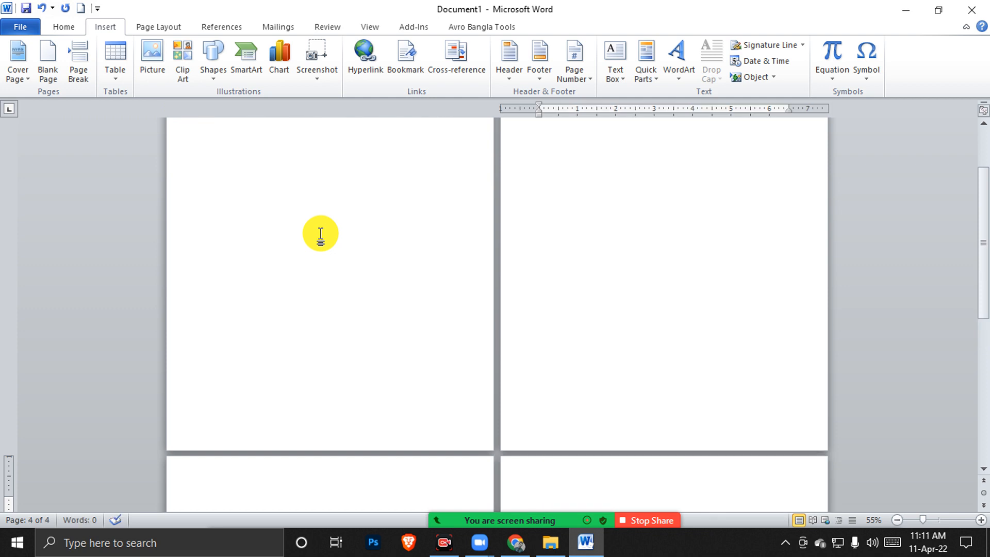
pyautogui.scroll(2, 609, 265)
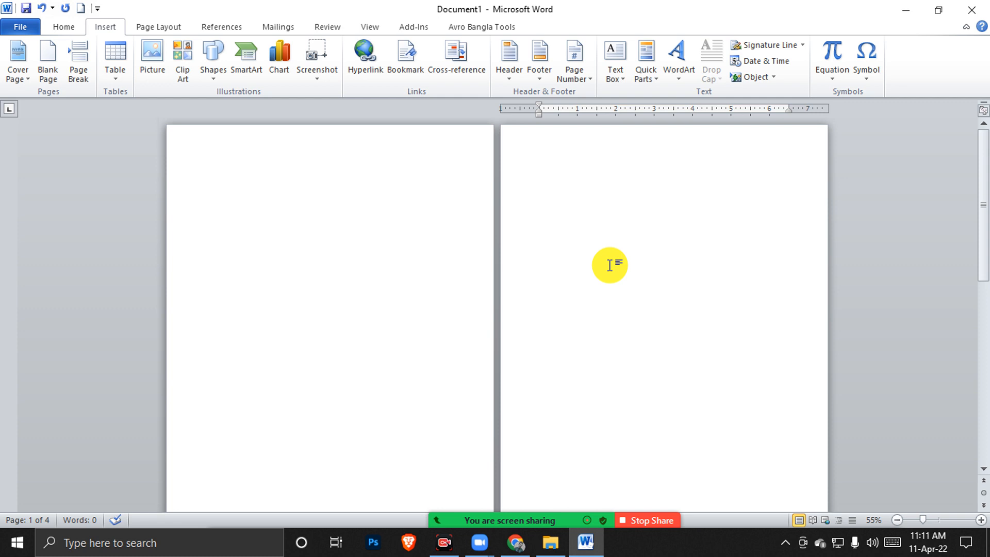
pyautogui.scroll(3, 610, 265)
pyautogui.scroll(-1, 609, 265)
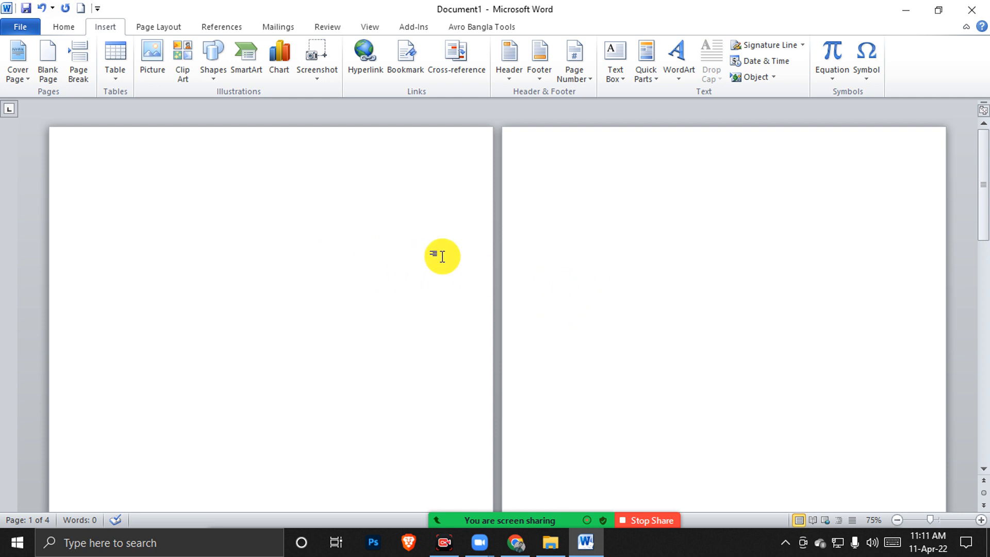
pyautogui.scroll(1, 549, 255)
pyautogui.scroll(-1, 549, 255)
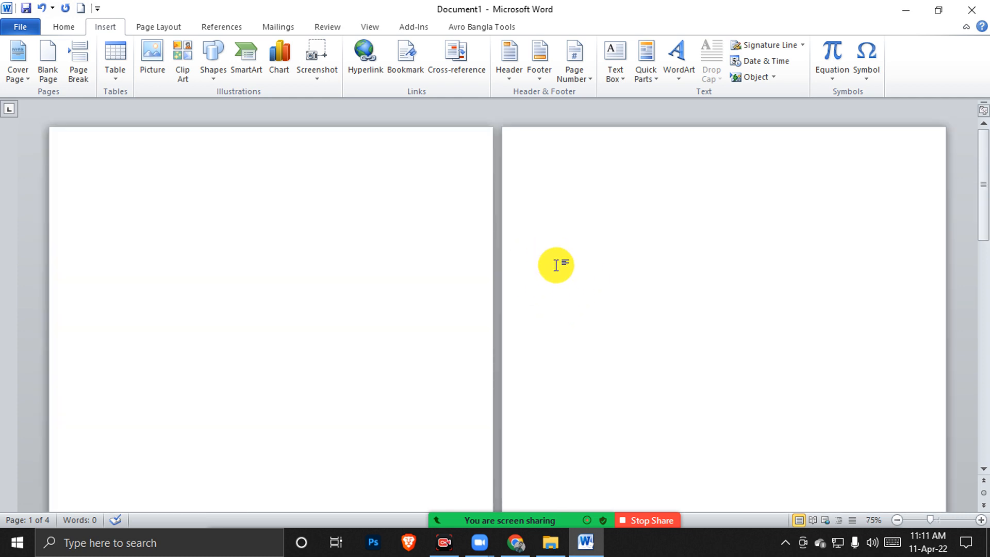
pyautogui.click(876, 521)
pyautogui.click(443, 223)
pyautogui.click(443, 223)
pyautogui.click(442, 224)
pyautogui.click(442, 224)
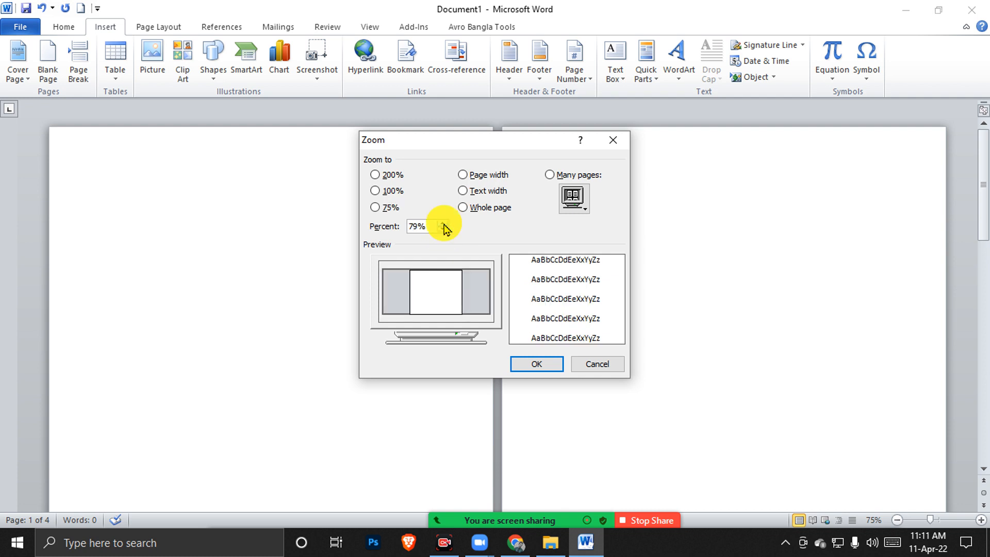
pyautogui.click(443, 229)
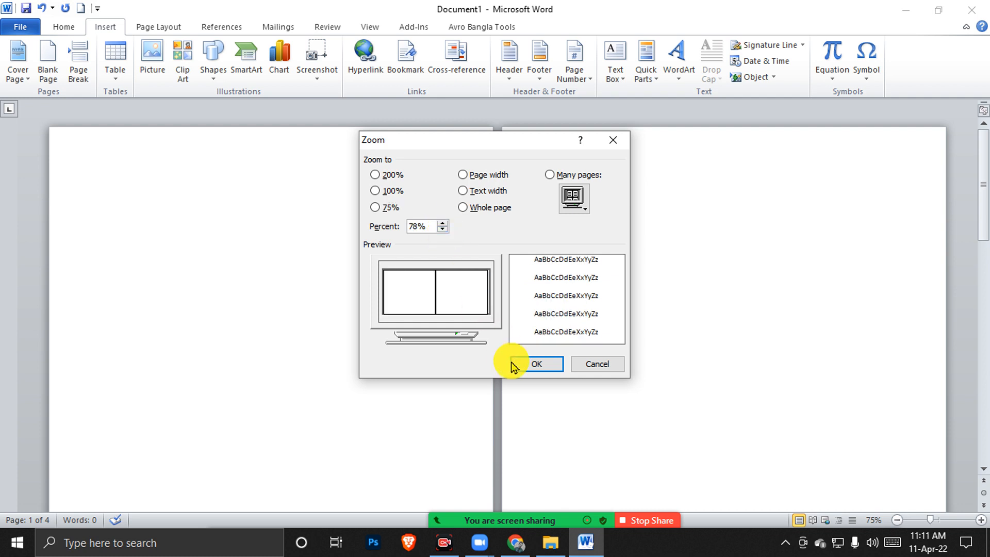
pyautogui.click(531, 365)
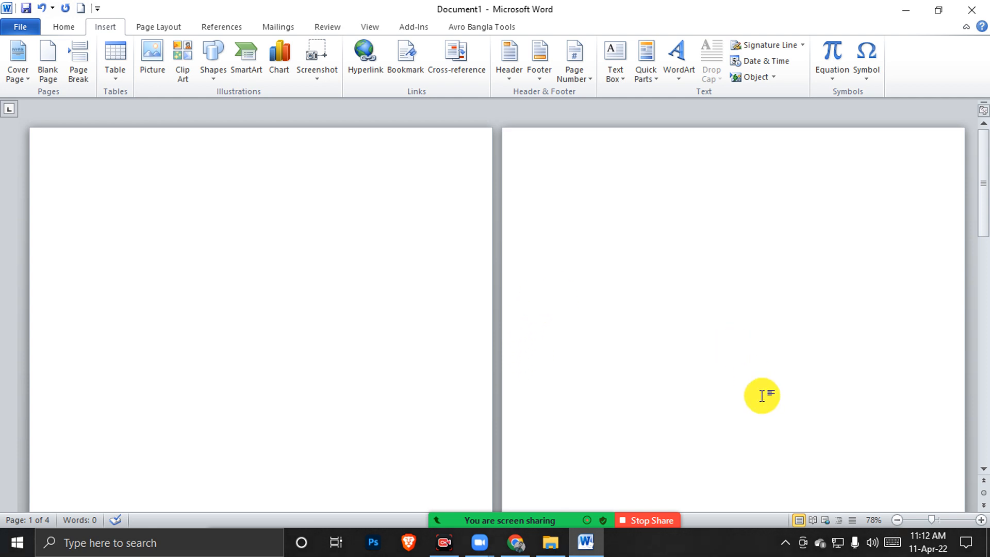
pyautogui.click(871, 520)
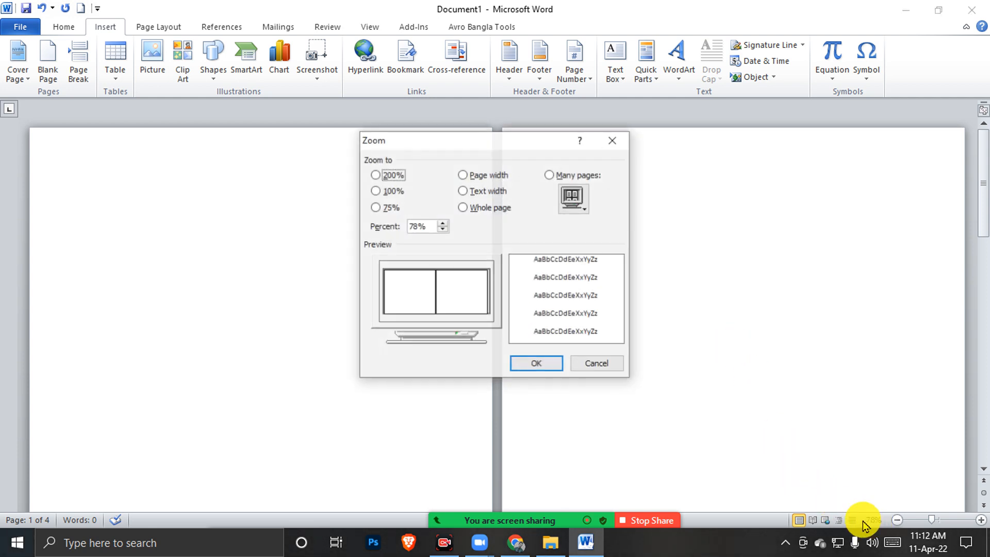
pyautogui.click(442, 223)
pyautogui.click(535, 363)
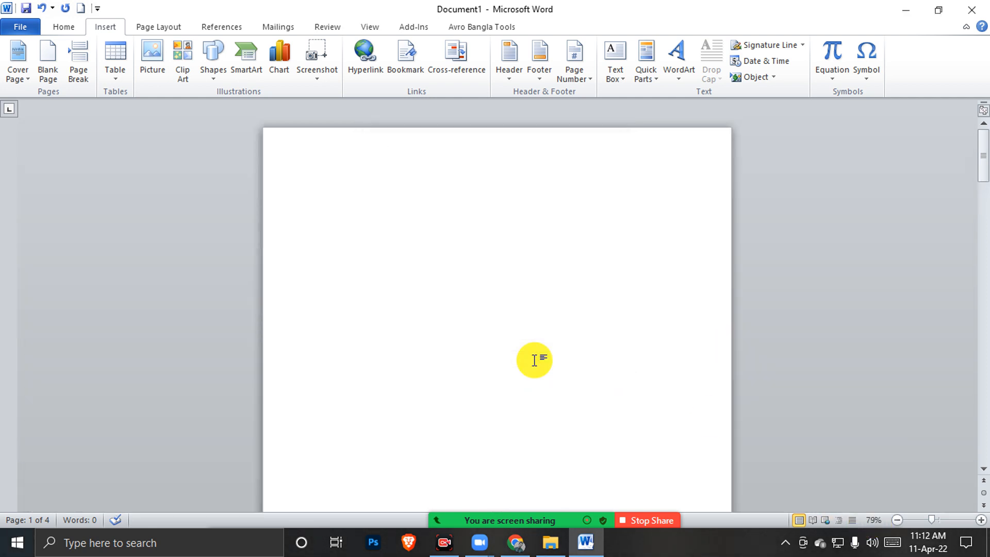
pyautogui.click(873, 521)
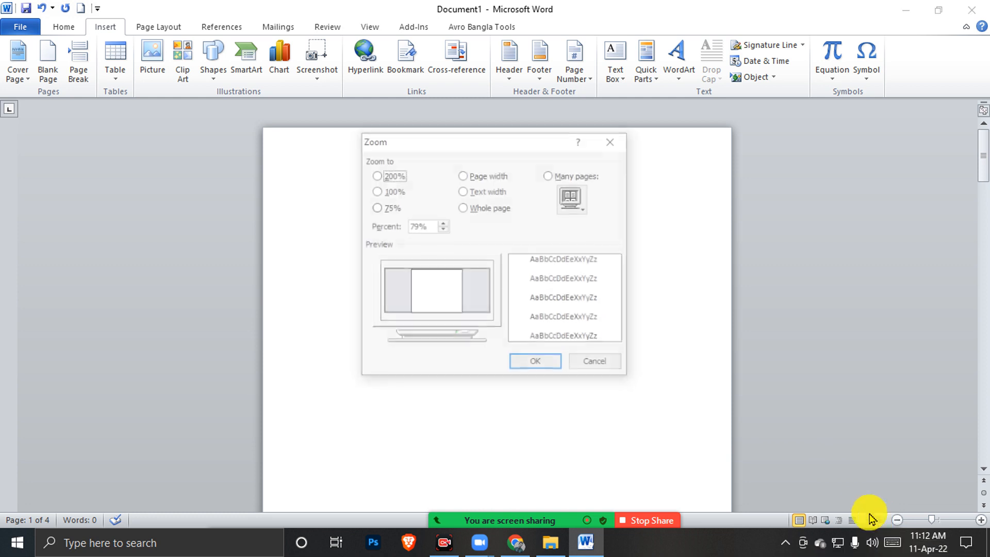
pyautogui.click(442, 229)
pyautogui.click(526, 364)
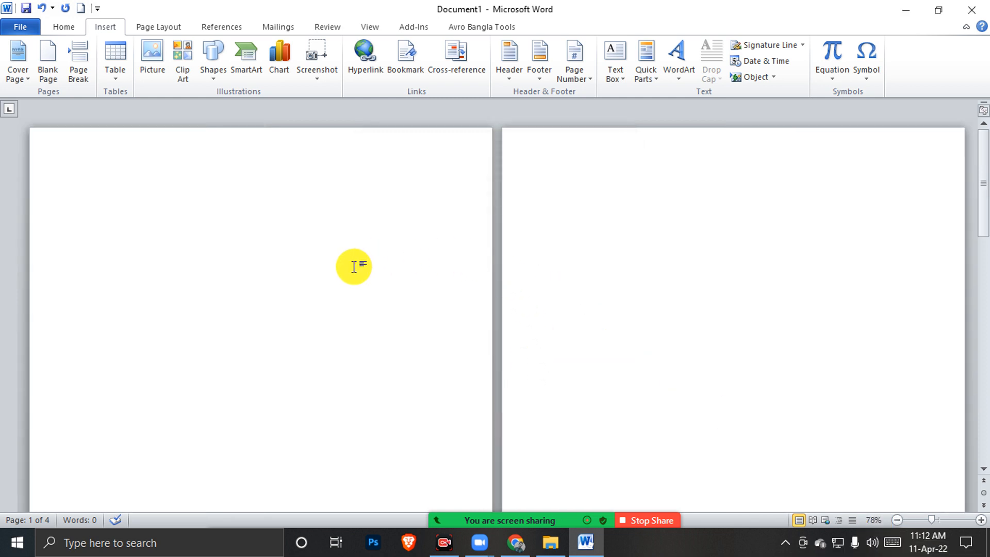
pyautogui.click(122, 187)
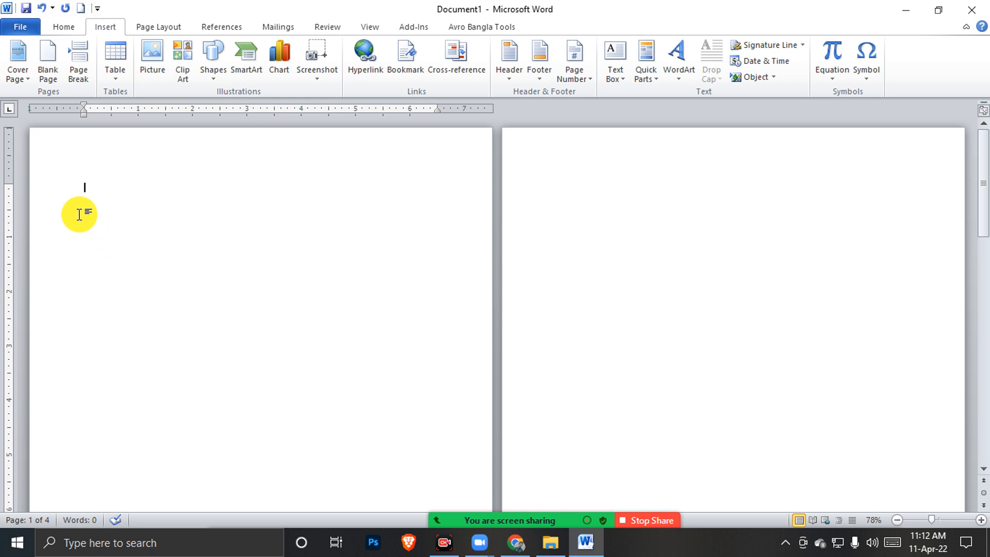
pyautogui.click(106, 253)
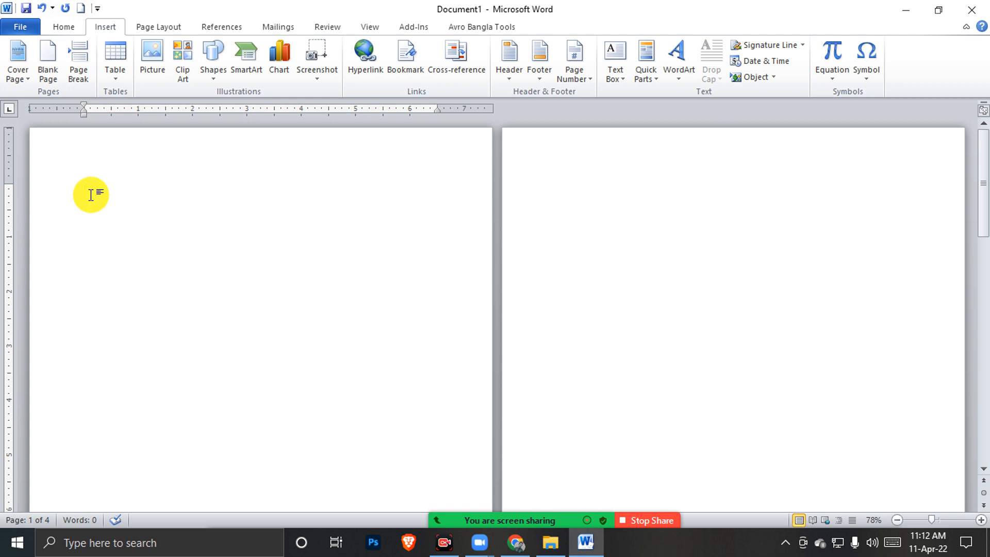
pyautogui.click(736, 207)
pyautogui.click(205, 169)
pyautogui.click(735, 263)
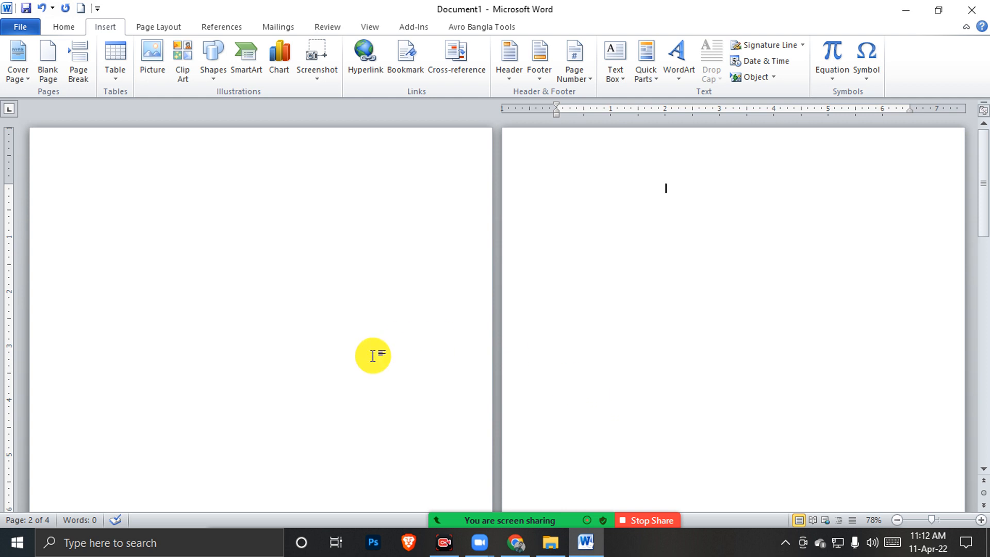
# Close the Facebook group chat windows and drag the blue resume image from the Done folder into Word
pyautogui.click(511, 540)
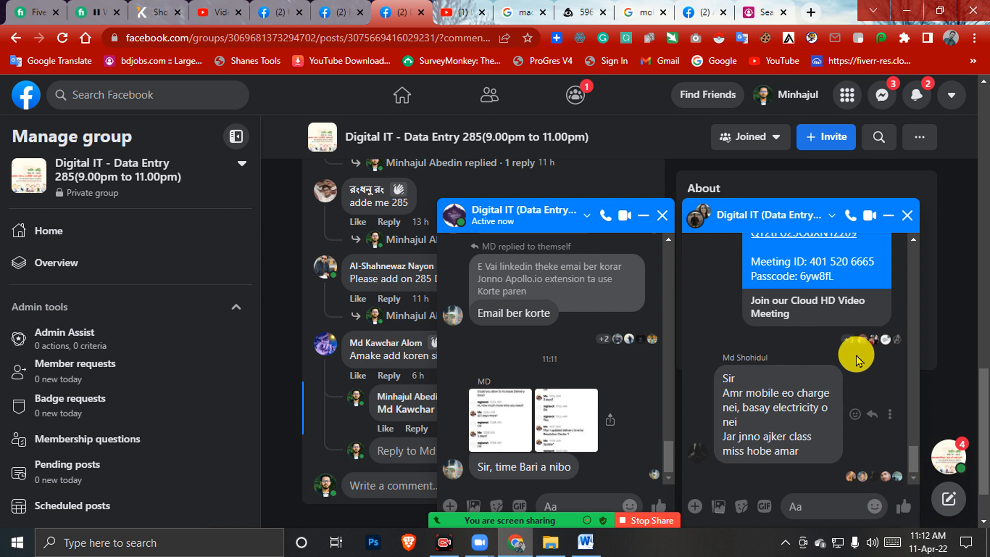
pyautogui.click(903, 226)
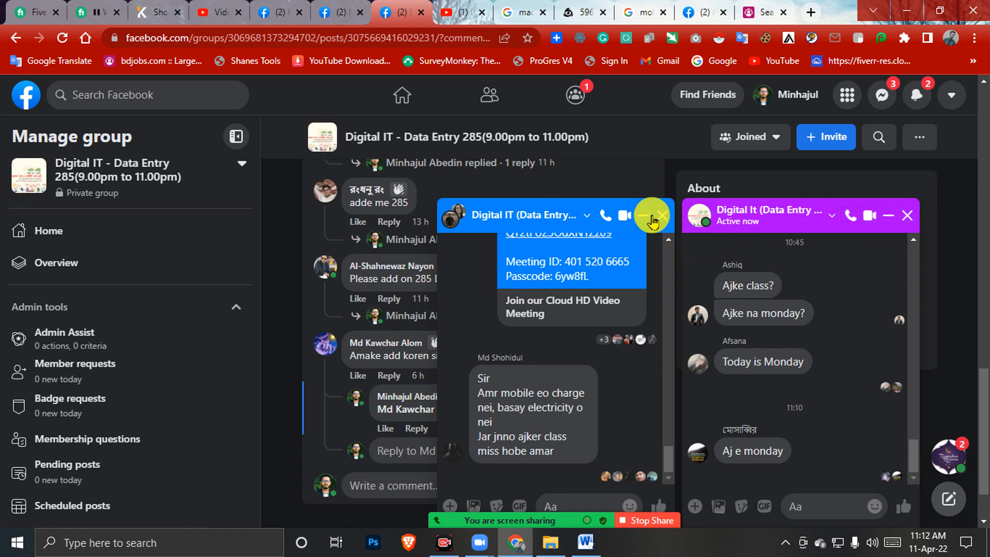
pyautogui.click(657, 220)
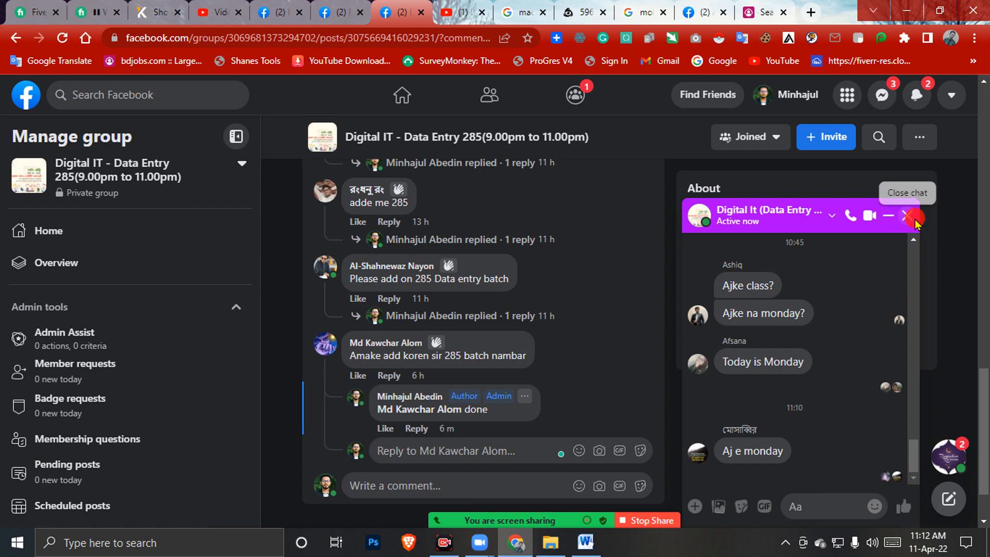
pyautogui.click(908, 215)
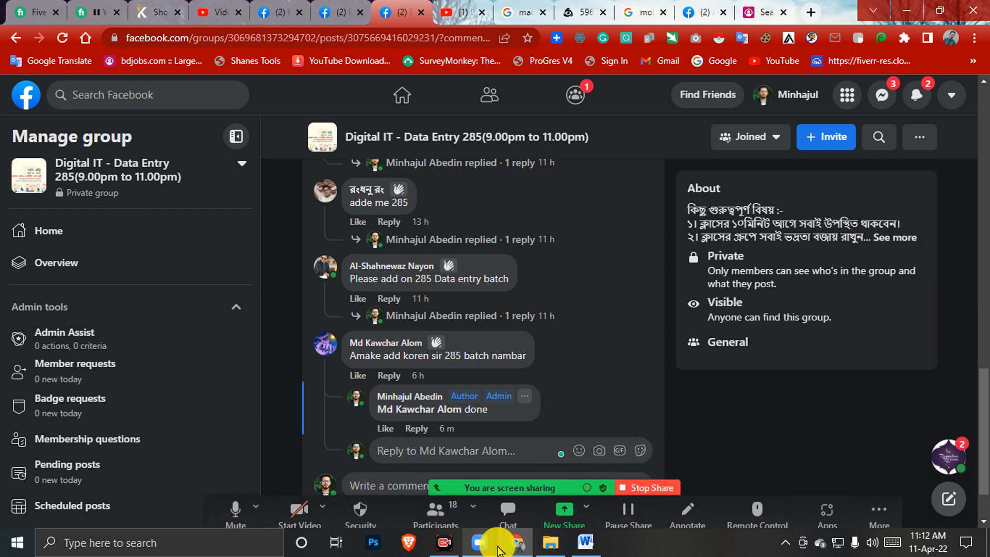
pyautogui.click(537, 544)
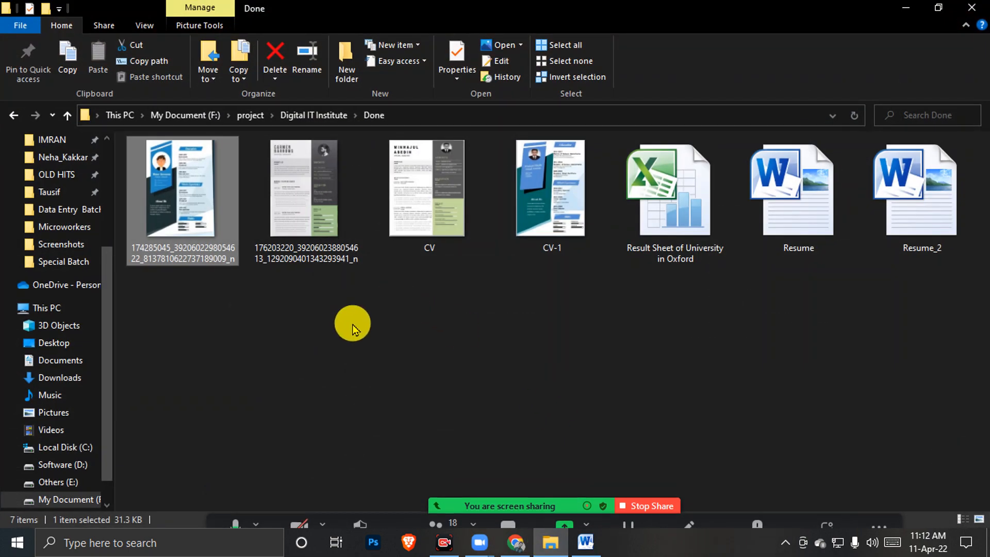
pyautogui.moveTo(168, 210); pyautogui.dragTo(292, 276)
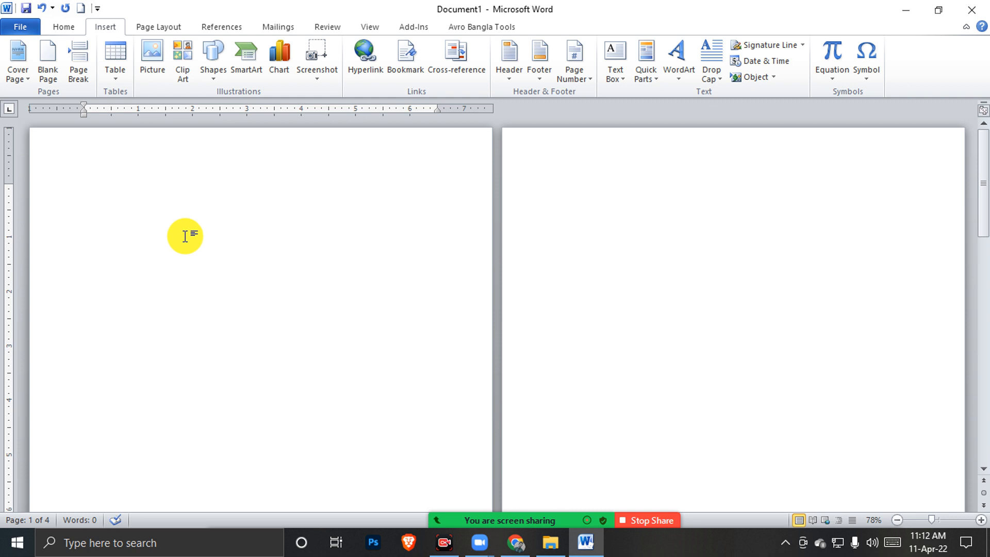
# Select the resume picture and drag it up onto page 1
pyautogui.scroll(-10, 186, 236)
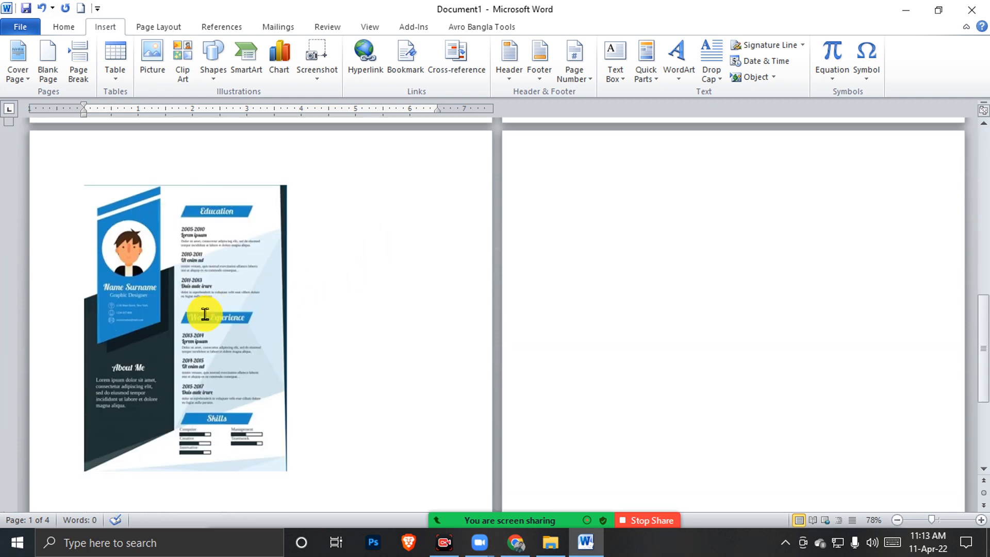
pyautogui.scroll(3, 225, 307)
pyautogui.click(220, 375)
pyautogui.click(246, 173)
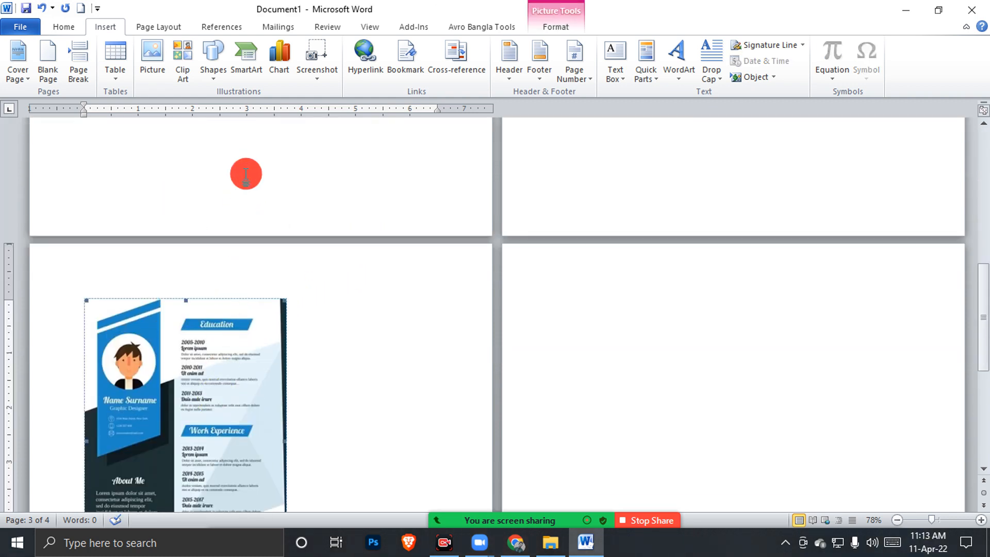
pyautogui.scroll(2, 248, 283)
pyautogui.scroll(1, 248, 283)
pyautogui.moveTo(221, 487); pyautogui.dragTo(308, 183)
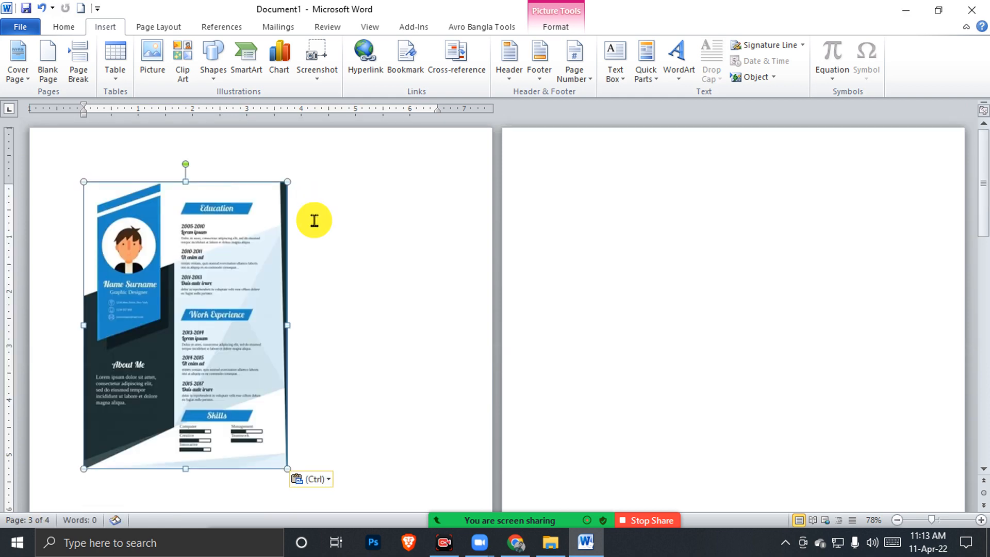
pyautogui.moveTo(205, 308); pyautogui.dragTo(269, 254)
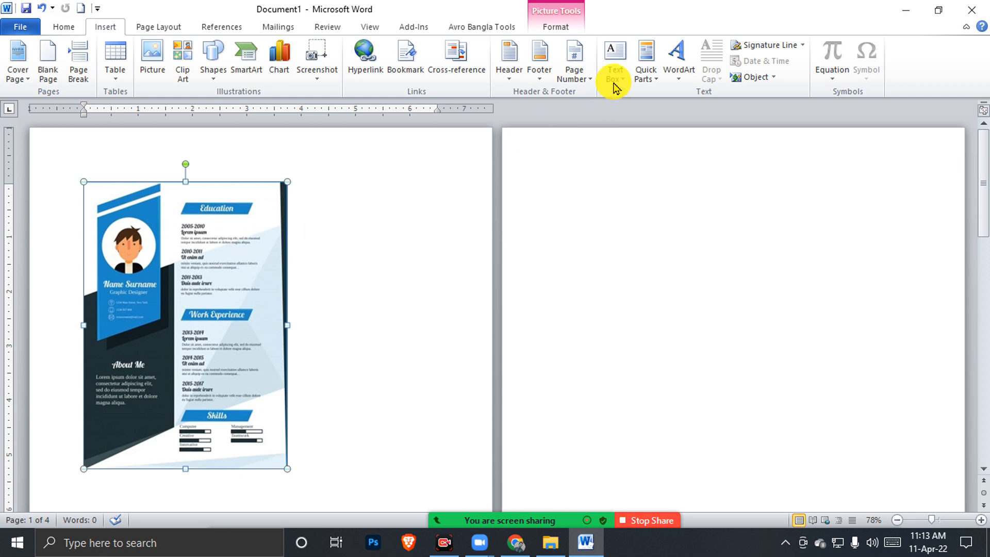
# Set the picture's wrapping to Through, move it to the top-left corner, and widen it
pyautogui.doubleClick(230, 283)
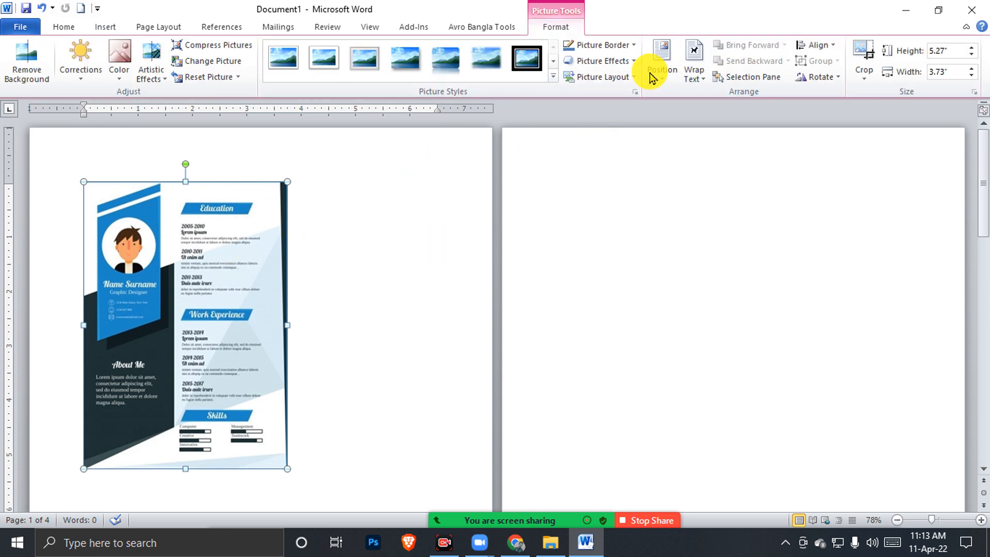
pyautogui.click(702, 88)
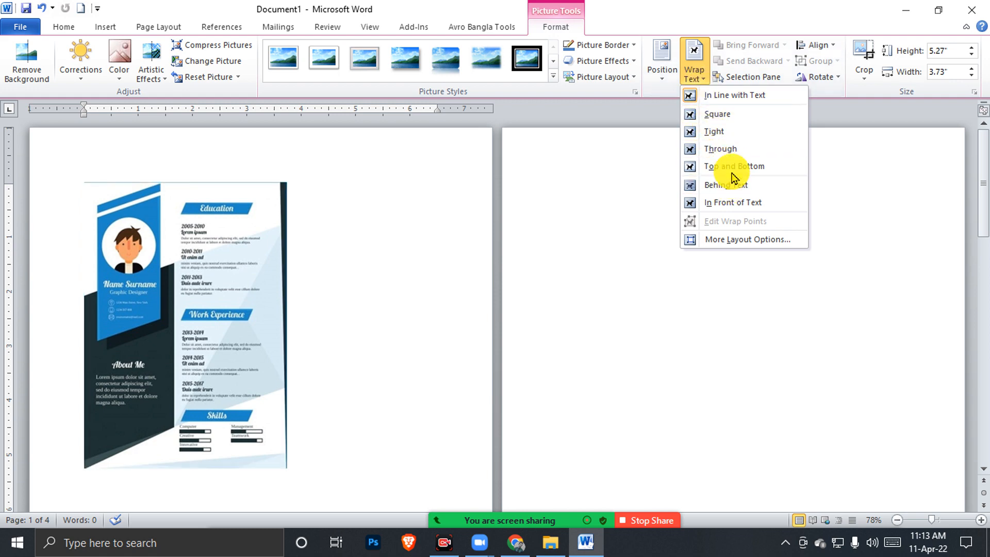
pyautogui.click(730, 149)
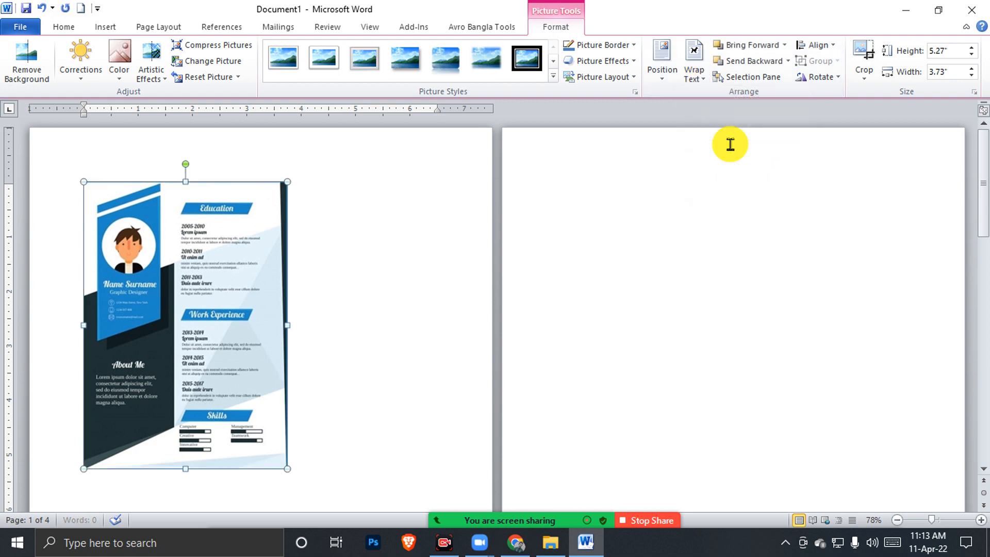
pyautogui.moveTo(198, 299); pyautogui.dragTo(139, 248)
pyautogui.moveTo(233, 270)
pyautogui.mouseDown()
pyautogui.moveTo(490, 283)
pyautogui.moveTo(221, 261)
pyautogui.mouseUp()
pyautogui.scroll(-2, 263, 314)
pyautogui.scroll(-3, 253, 310)
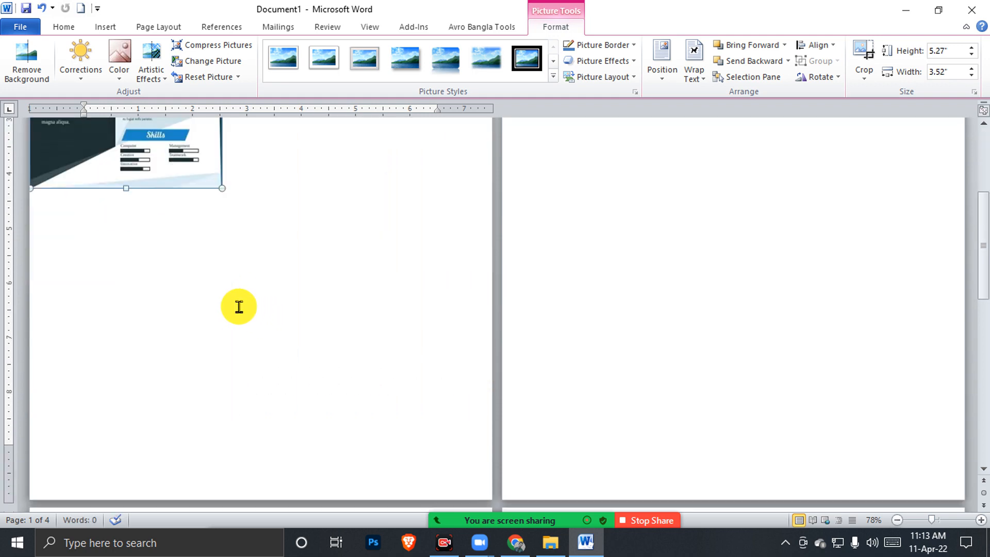
# Drag the bottom-right and right-edge handles until the picture measures 11.03" × 8.53"
pyautogui.moveTo(221, 189); pyautogui.dragTo(431, 425)
pyautogui.moveTo(431, 200); pyautogui.dragTo(491, 214)
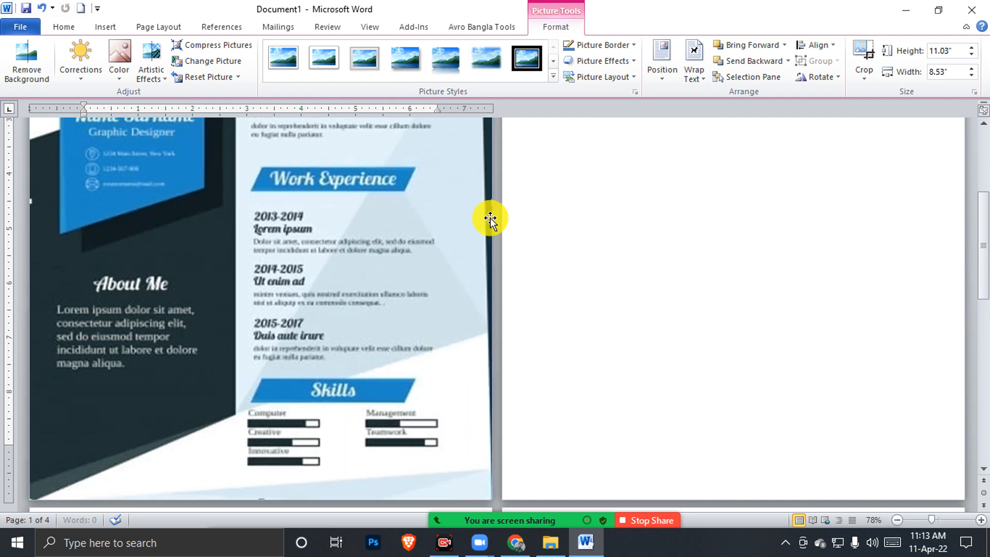
pyautogui.scroll(6, 460, 239)
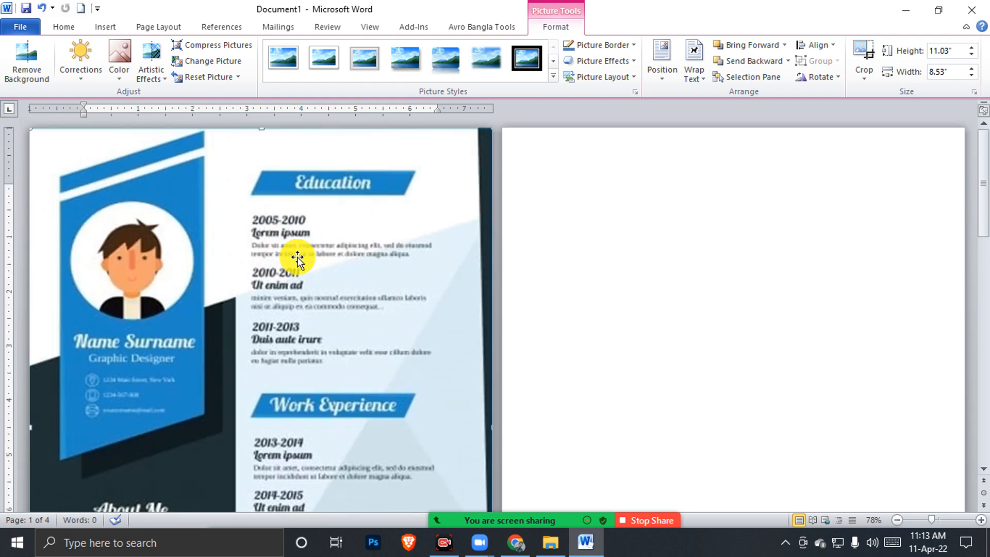
pyautogui.scroll(-3, 298, 258)
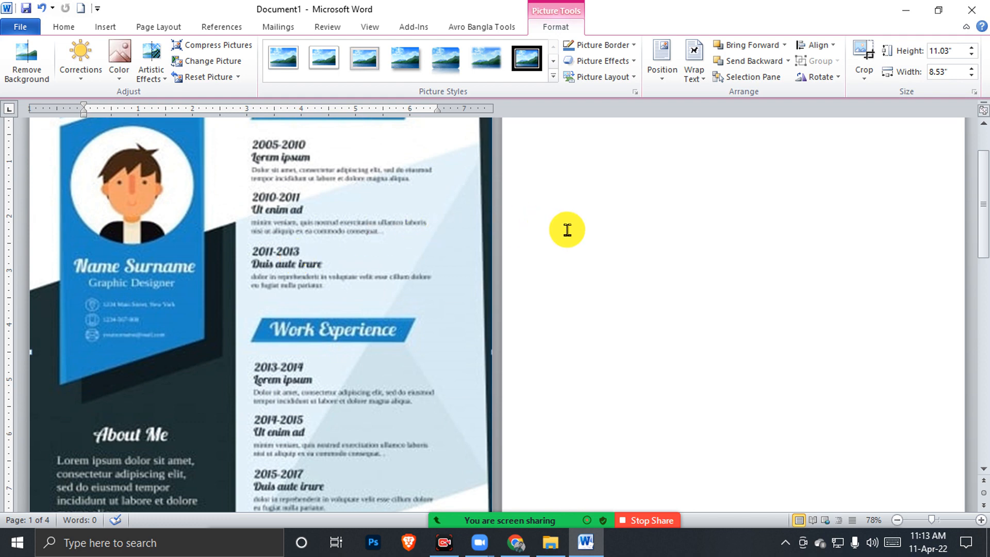
pyautogui.scroll(-2, 567, 230)
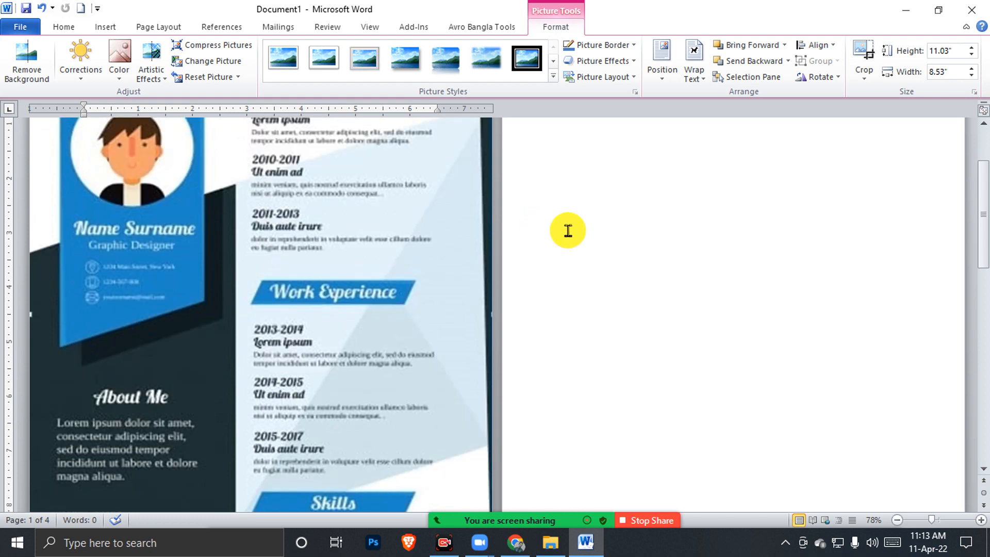
pyautogui.scroll(-2, 568, 230)
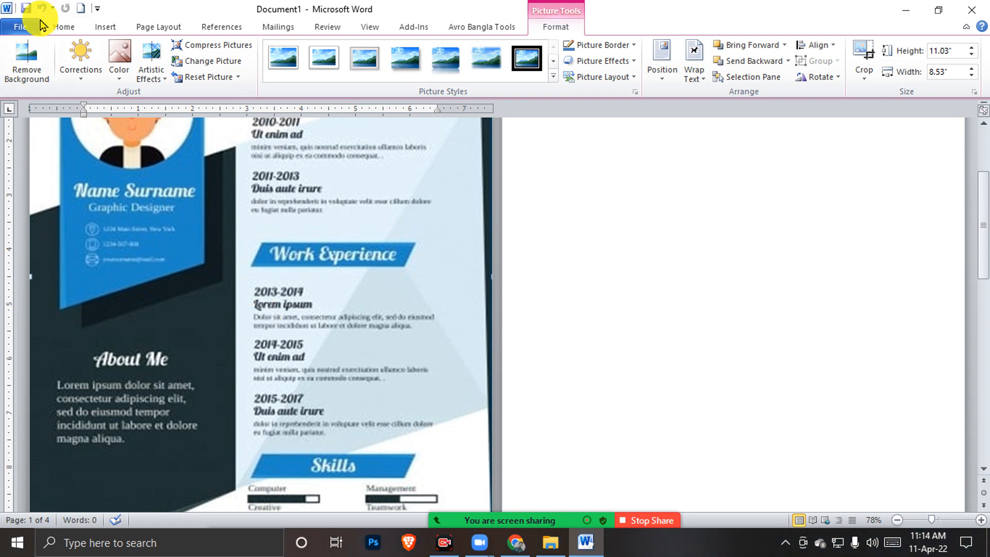
# Preview the Insert tab's Shapes gallery, close it unused, and zoom out to 70%
pyautogui.click(106, 26)
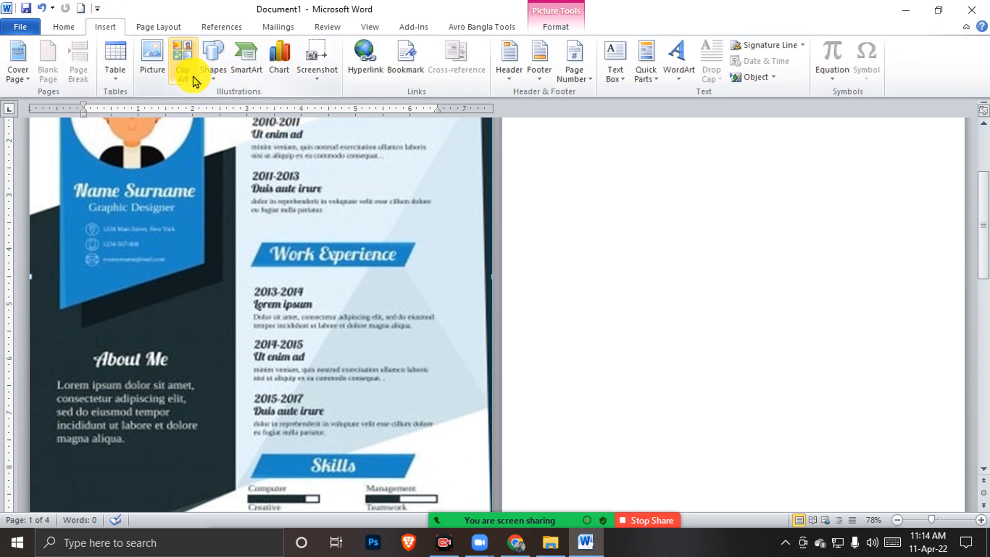
pyautogui.click(212, 59)
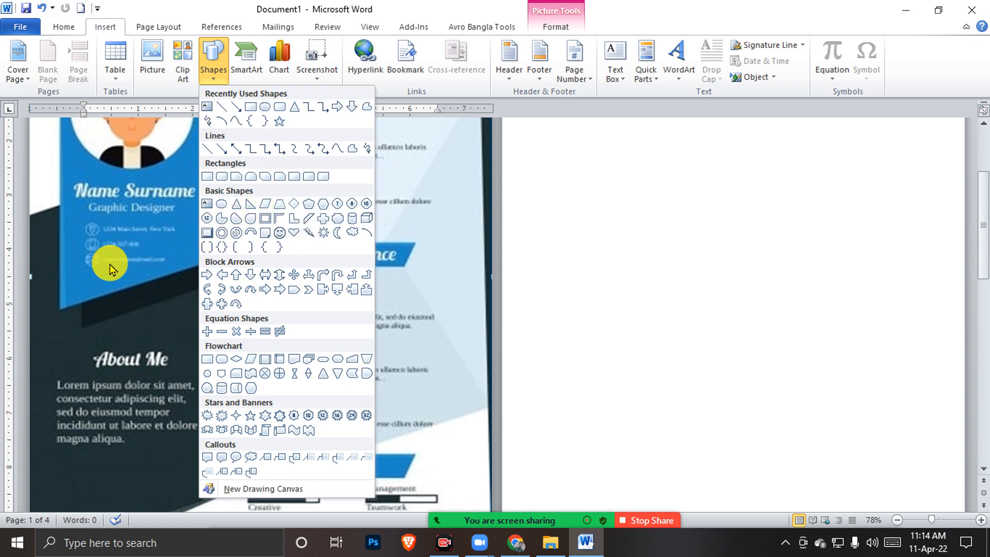
pyautogui.click(92, 339)
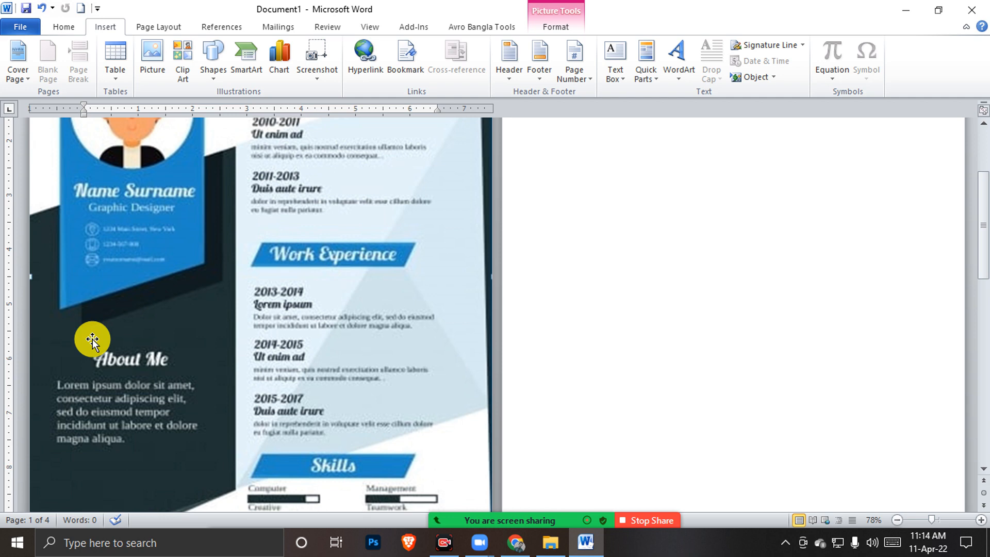
pyautogui.scroll(-1, 92, 339)
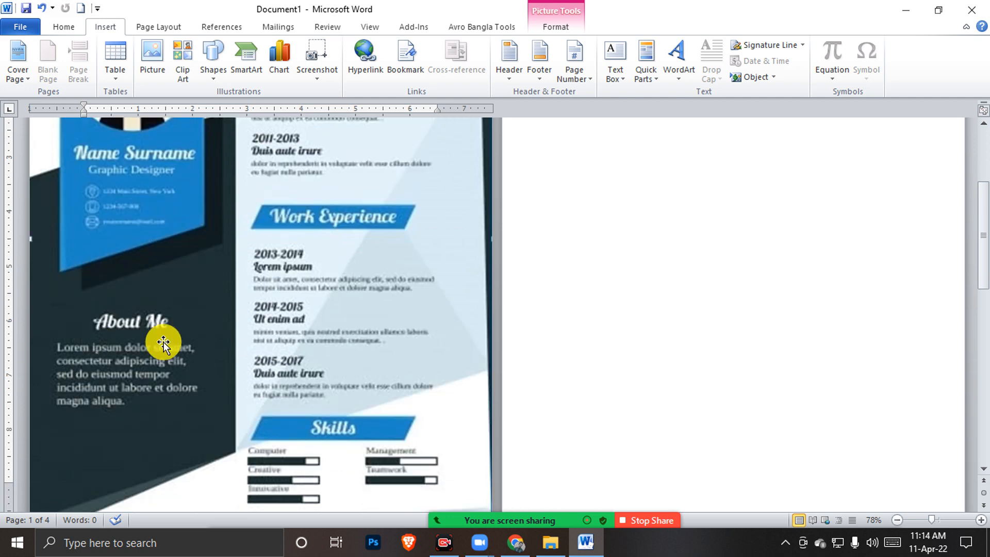
pyautogui.click(898, 520)
pyautogui.scroll(-2, 322, 376)
pyautogui.scroll(-3, 322, 375)
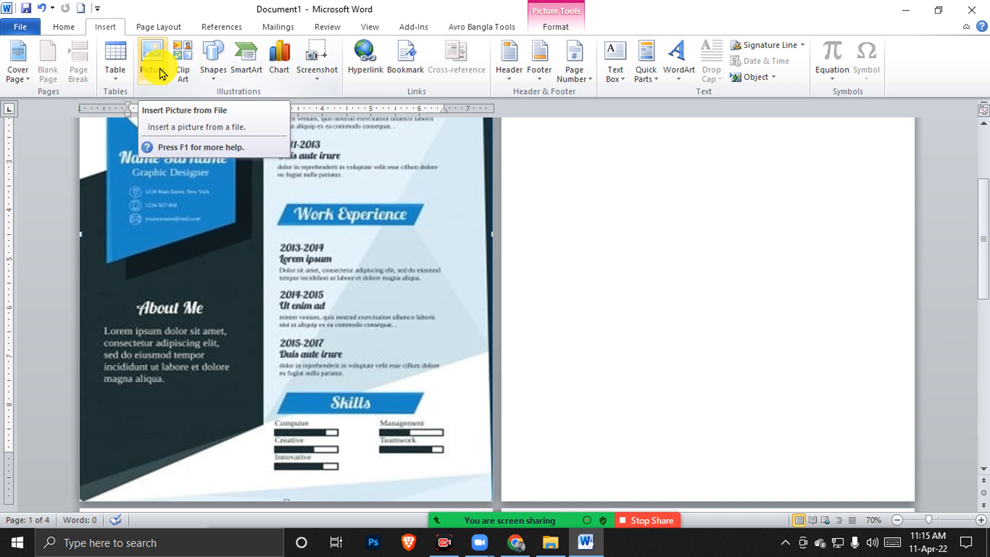
# Reselect the resume picture and choose the straight Line shape from Insert > Shapes
pyautogui.click(212, 80)
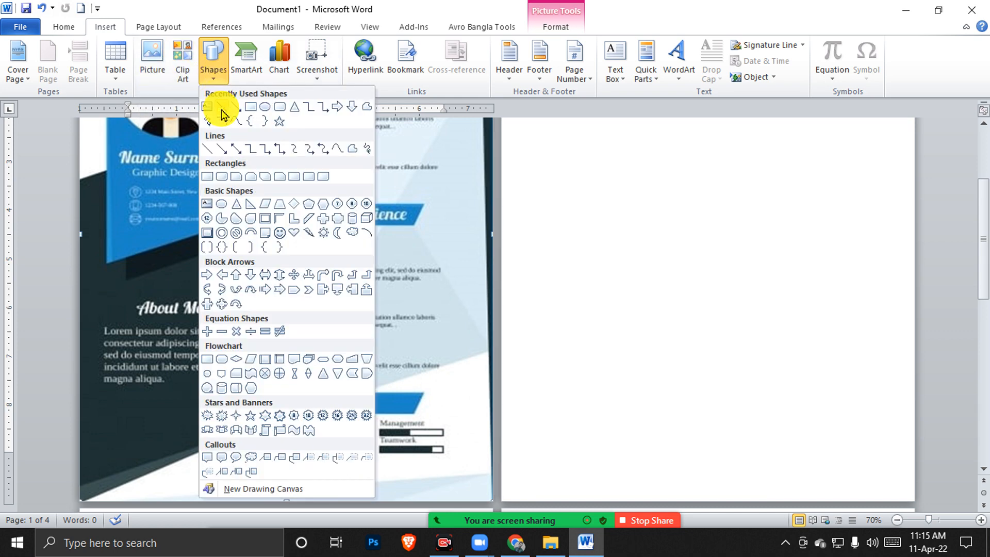
pyautogui.click(129, 260)
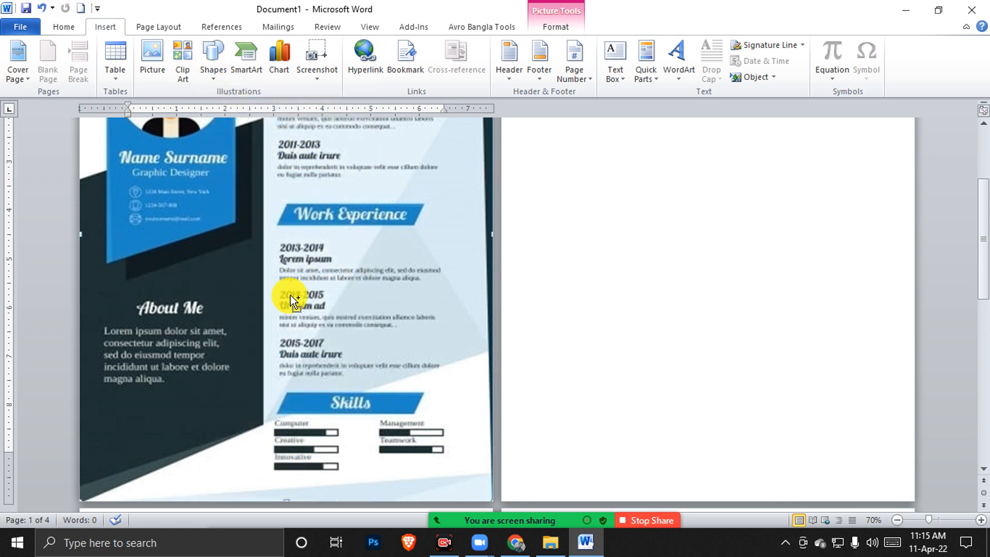
pyautogui.scroll(3, 289, 295)
pyautogui.scroll(-3, 385, 270)
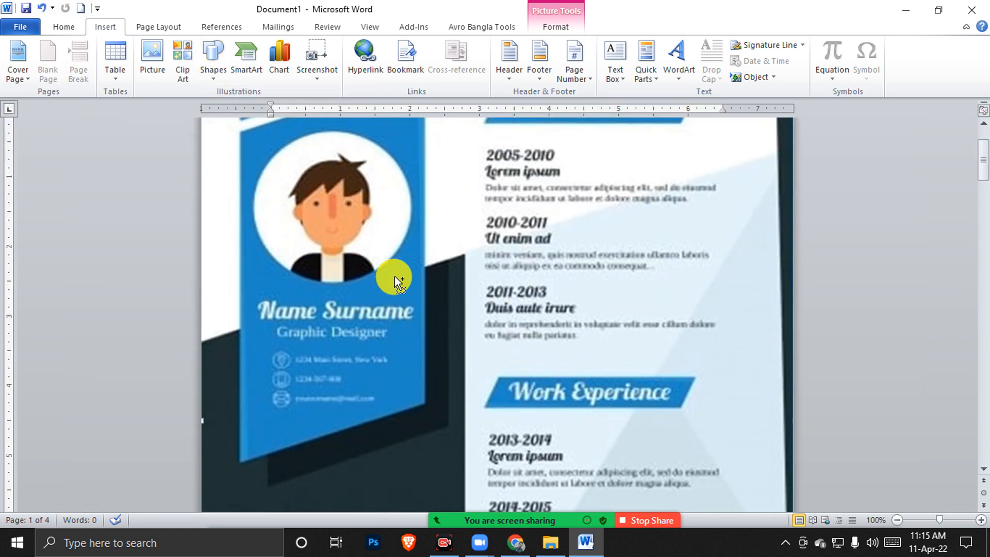
pyautogui.scroll(3, 394, 276)
pyautogui.scroll(-3, 397, 281)
pyautogui.scroll(-3, 397, 281)
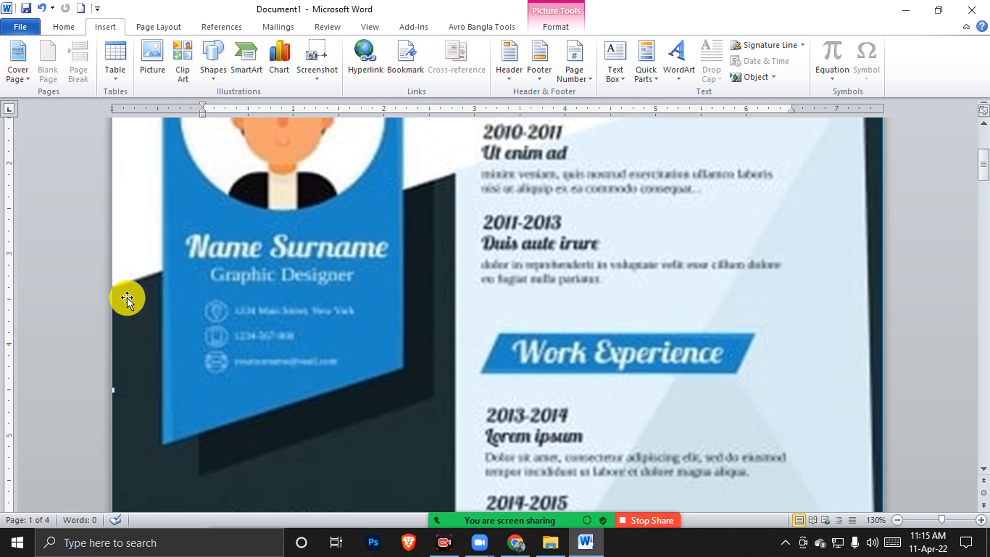
pyautogui.click(455, 279)
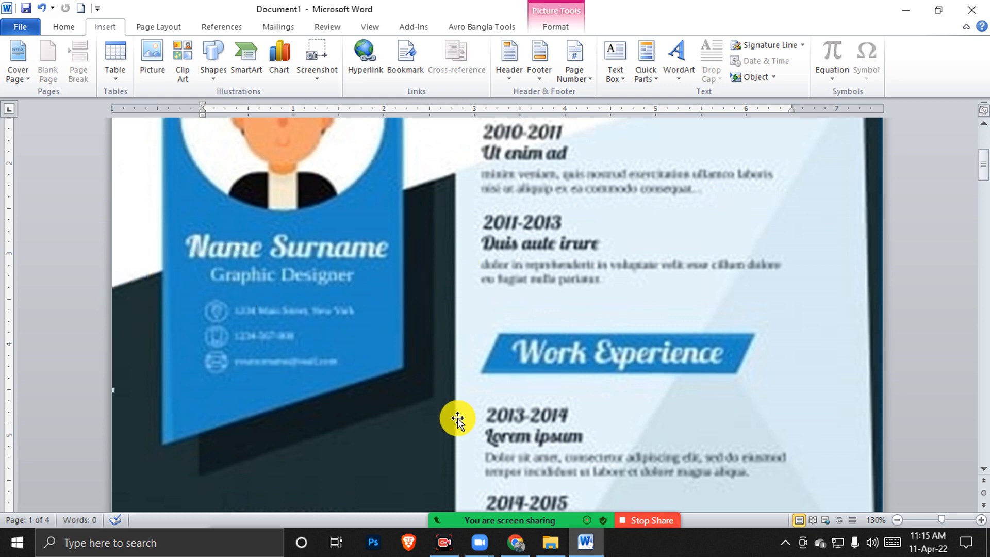
pyautogui.click(211, 75)
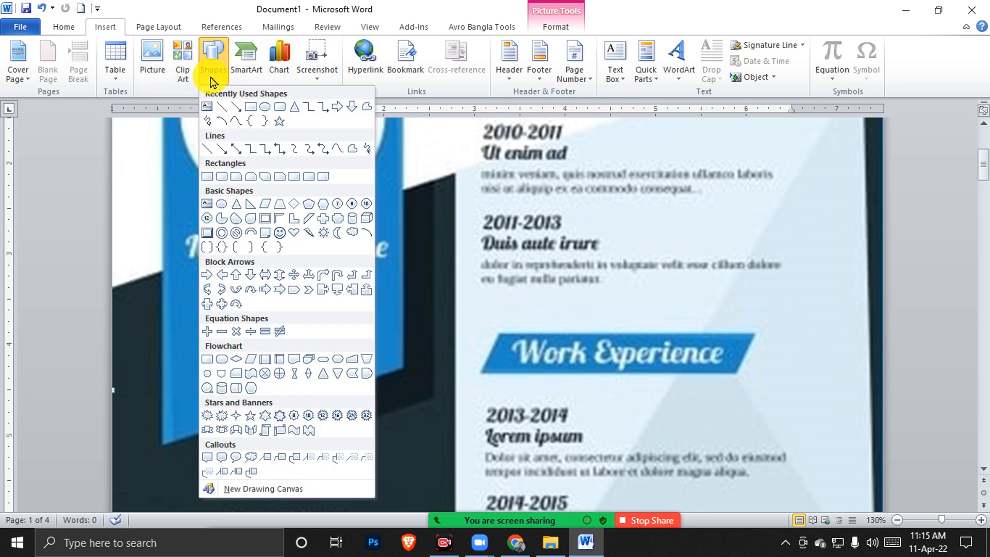
pyautogui.click(208, 149)
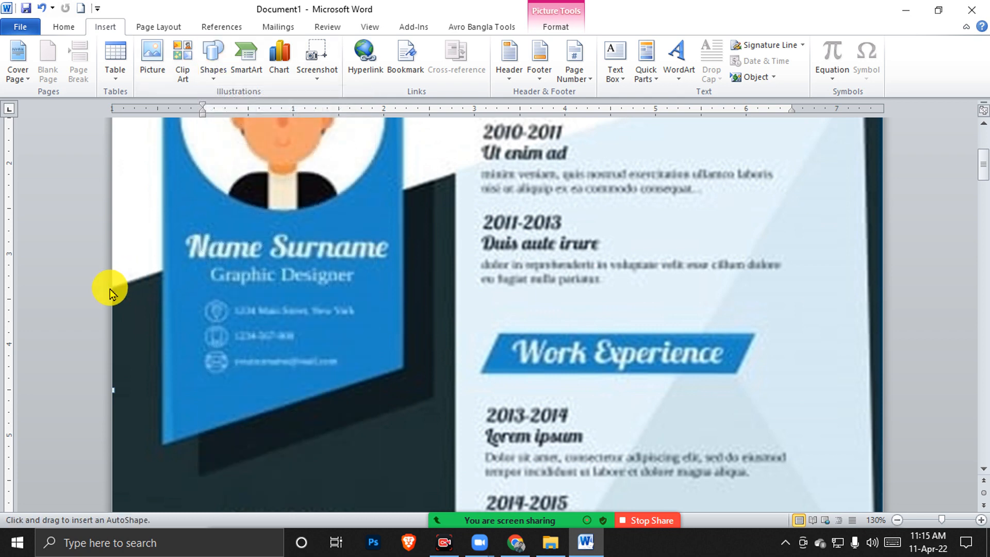
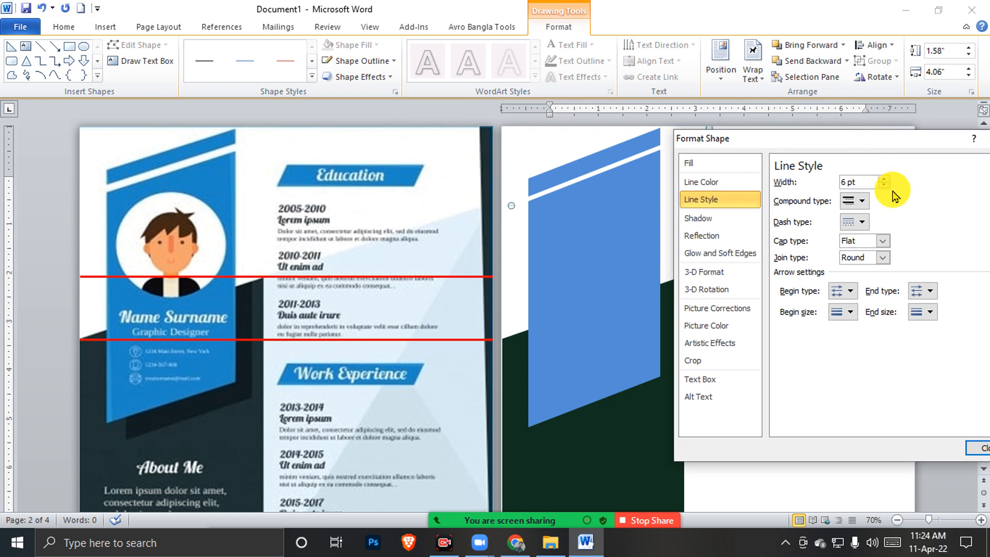
# Raise the blue panel's outline width to 13.25 pt, then close Format Shape and deselect
pyautogui.click(884, 179)
pyautogui.click(885, 179)
pyautogui.click(885, 179)
pyautogui.click(885, 179)
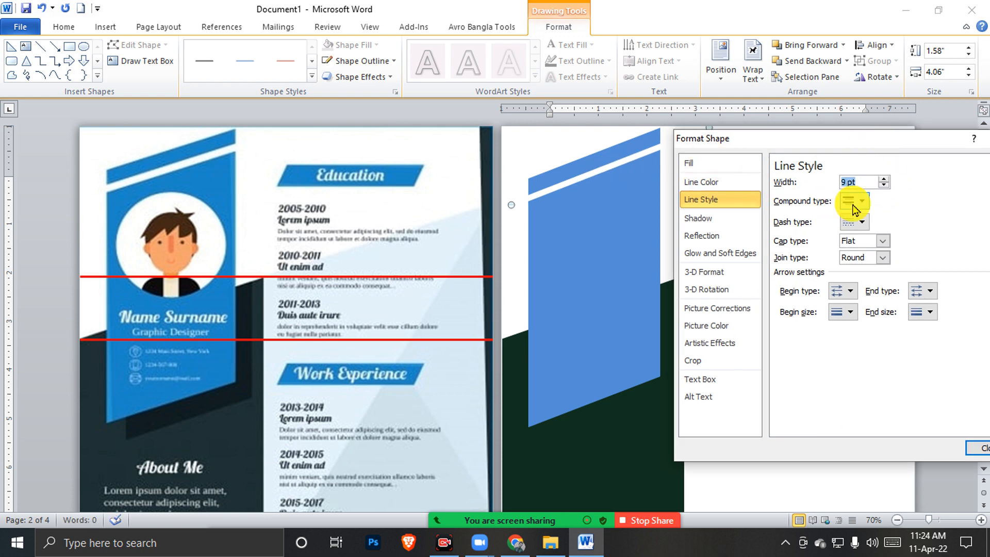
pyautogui.click(885, 179)
pyautogui.click(886, 179)
pyautogui.click(886, 179)
pyautogui.click(885, 179)
pyautogui.click(885, 178)
pyautogui.click(885, 179)
pyautogui.click(885, 179)
pyautogui.click(885, 179)
pyautogui.click(885, 179)
pyautogui.click(885, 179)
pyautogui.click(884, 179)
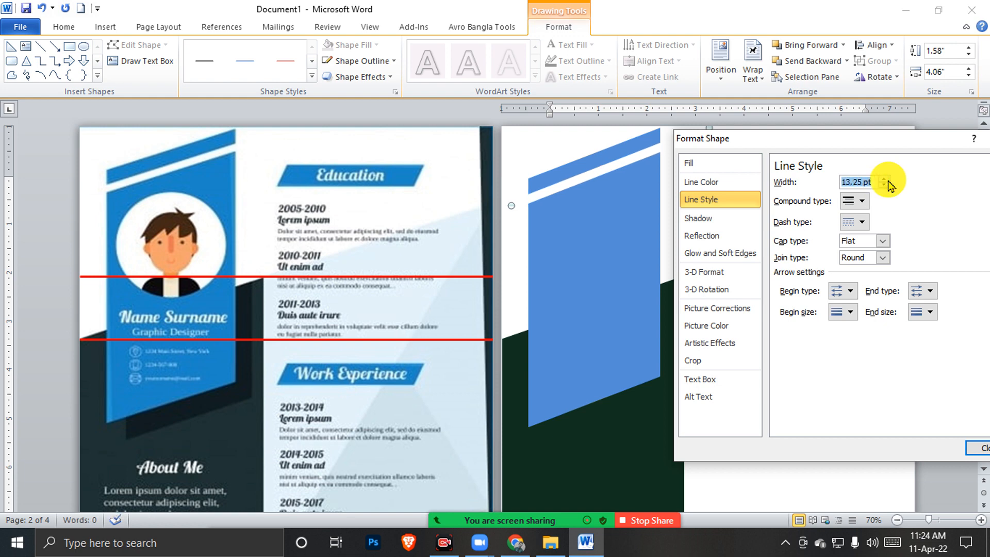
pyautogui.click(976, 454)
pyautogui.click(741, 226)
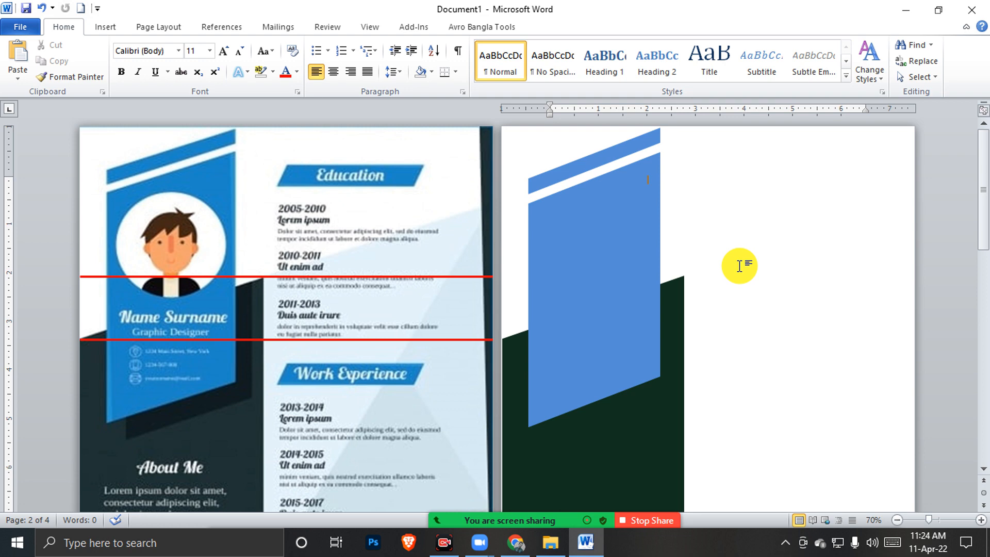
# Open the Insert > Shapes gallery, pick Oval, then bring the gallery back up
pyautogui.click(167, 258)
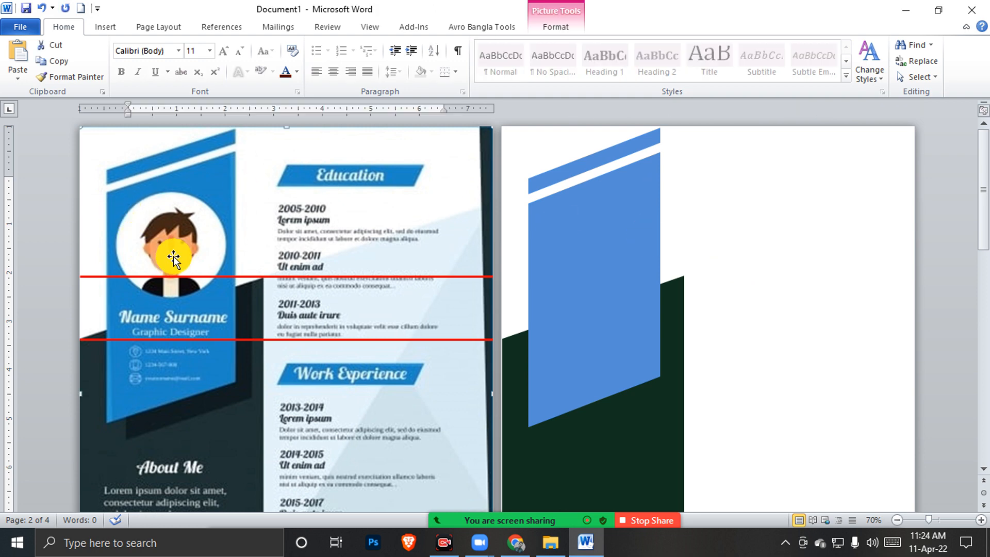
pyautogui.click(104, 27)
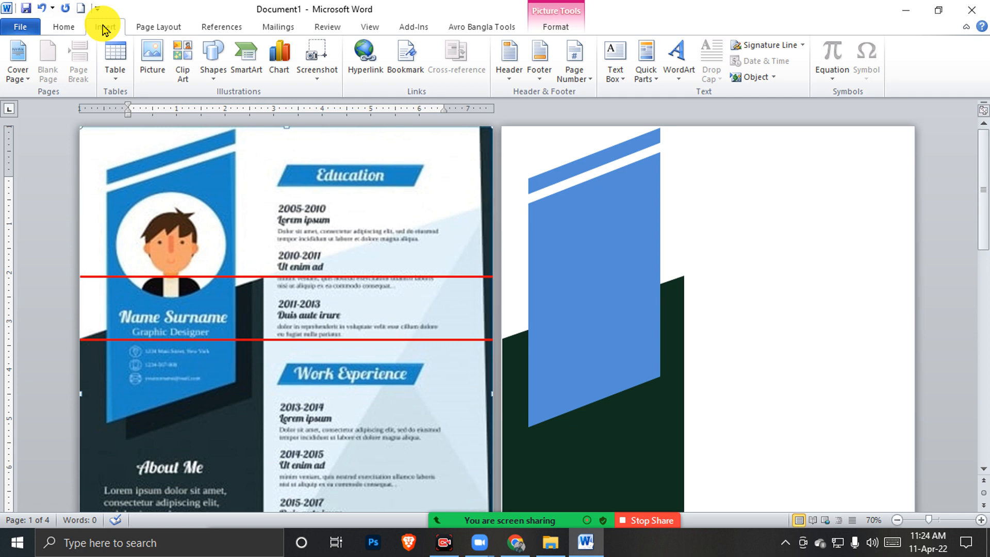
pyautogui.click(211, 78)
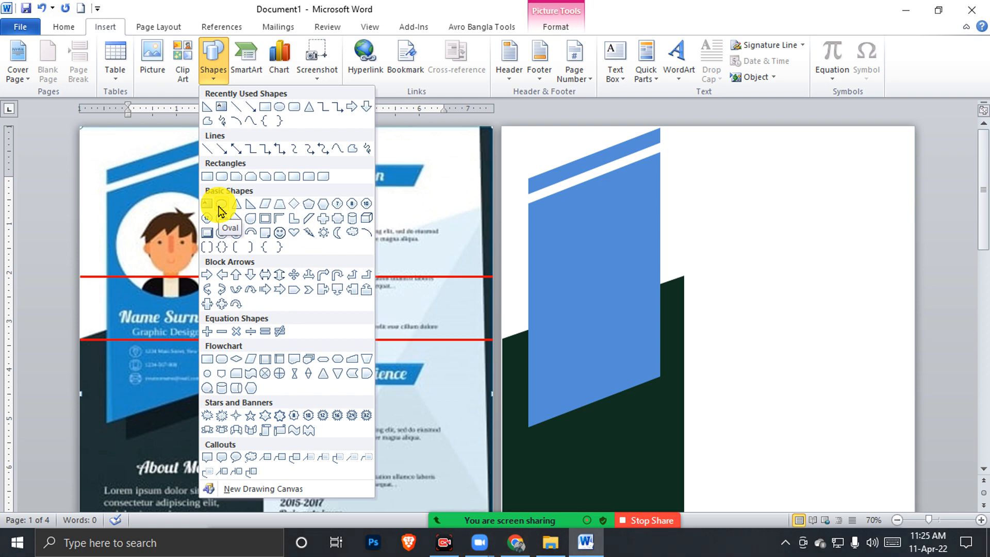
pyautogui.click(220, 206)
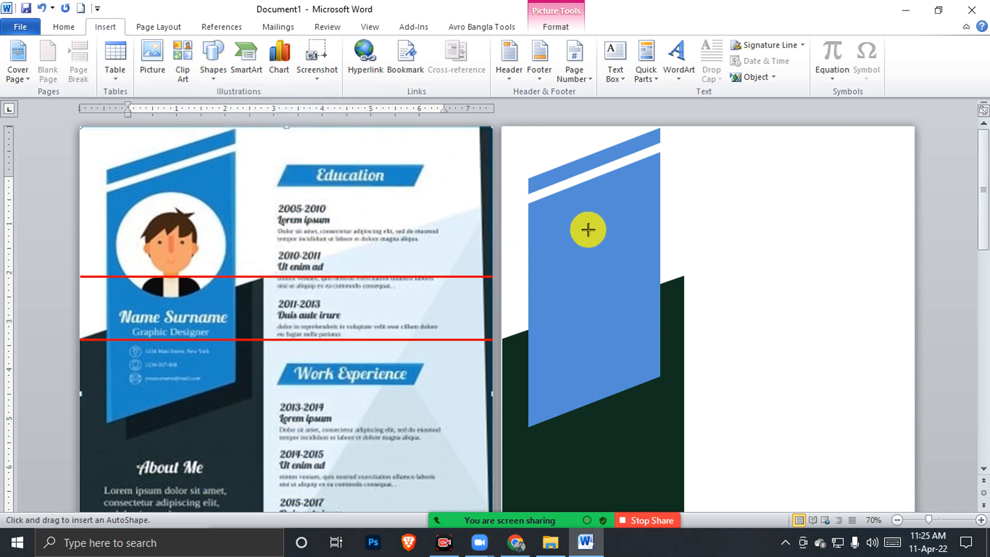
pyautogui.scroll(3, 589, 230)
pyautogui.scroll(-4, 592, 230)
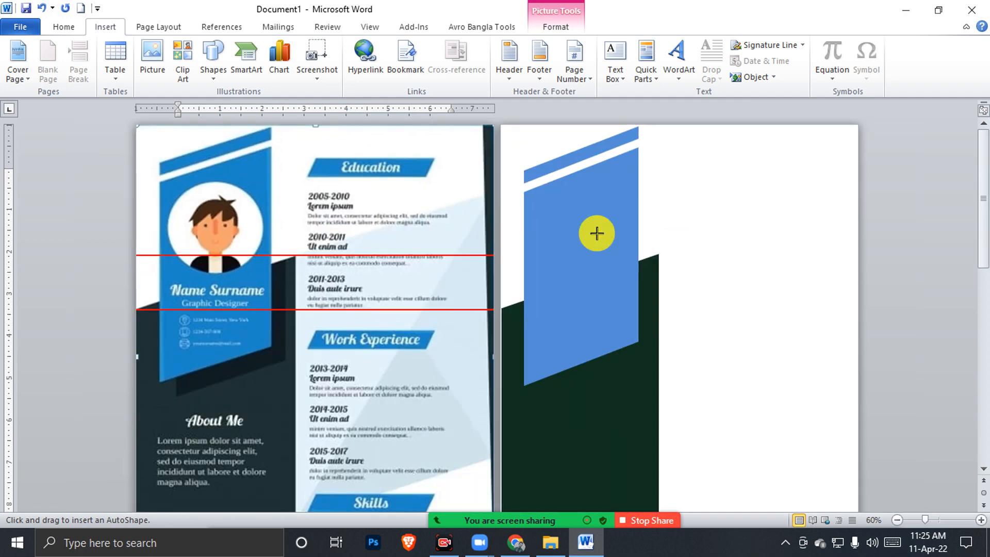
pyautogui.scroll(1, 597, 233)
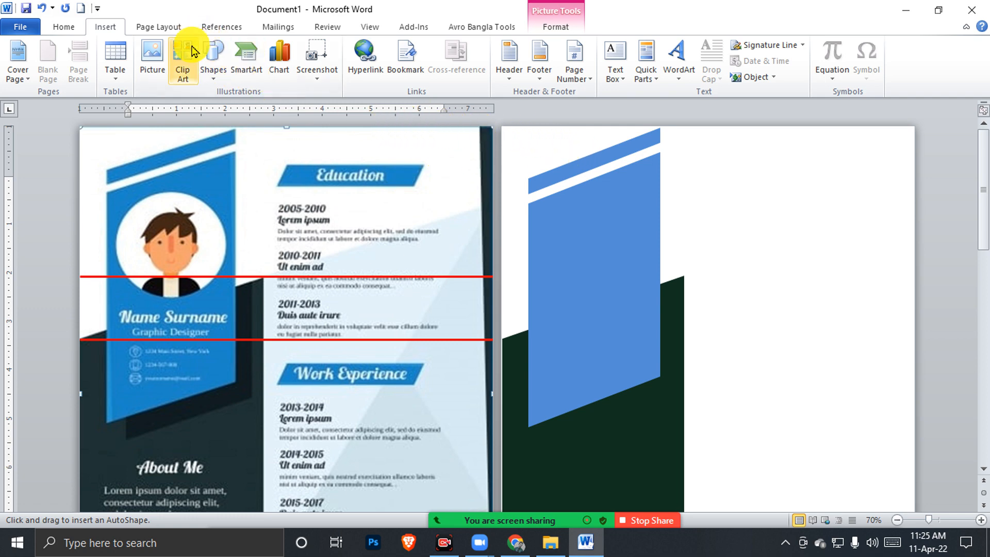
pyautogui.click(218, 65)
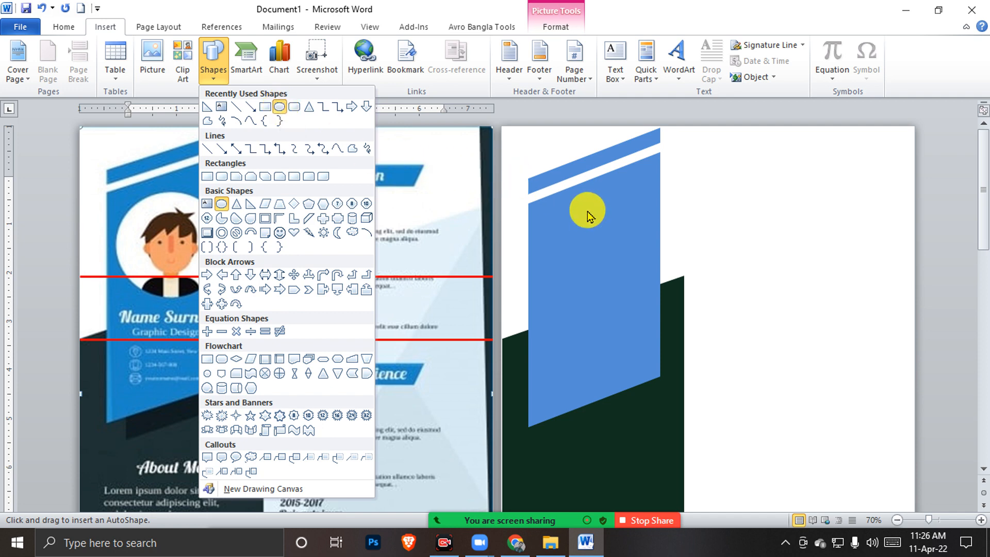
# Draw a 1.55" × 1.55" circle atop the blue panel and open its Shape Fill menu
pyautogui.click(281, 110)
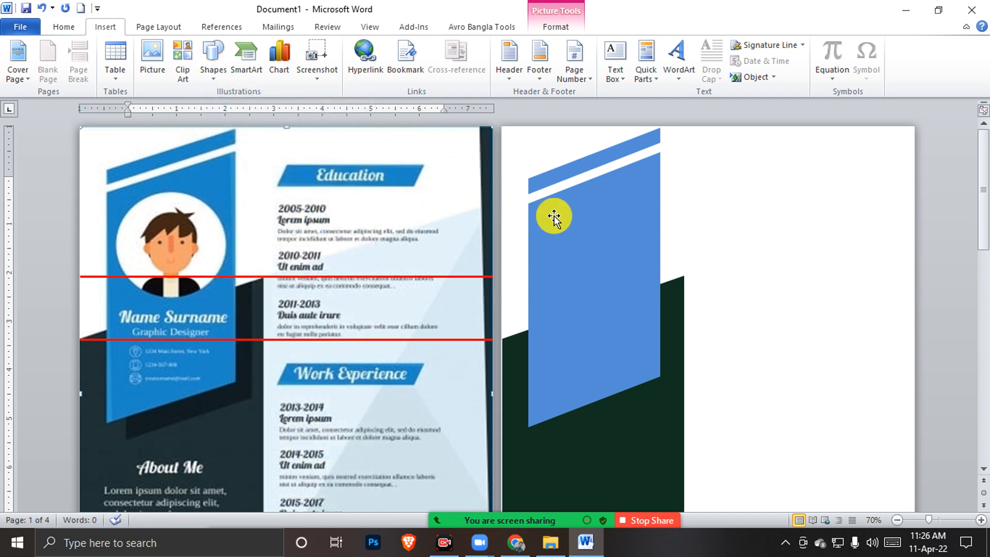
pyautogui.click(211, 75)
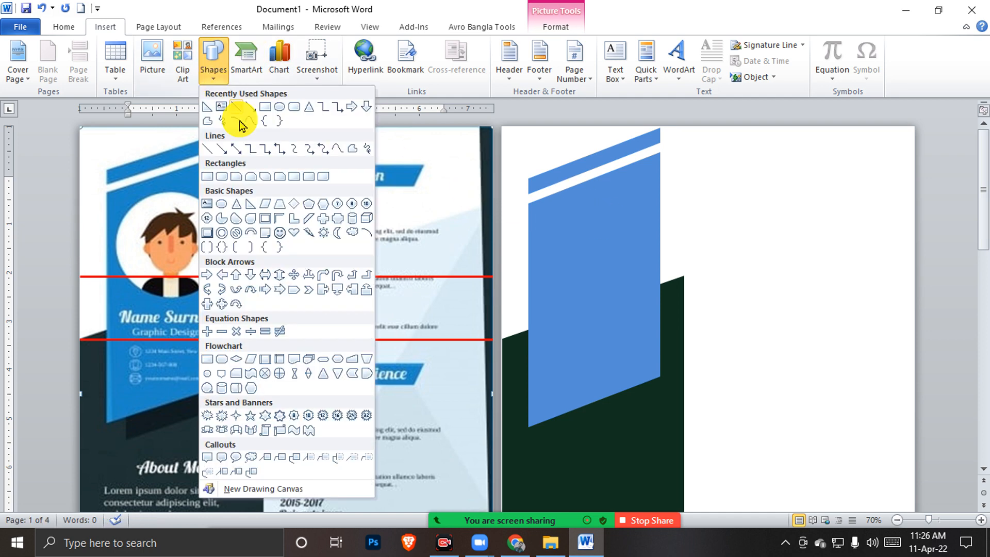
pyautogui.click(221, 204)
pyautogui.moveTo(551, 199); pyautogui.dragTo(594, 253)
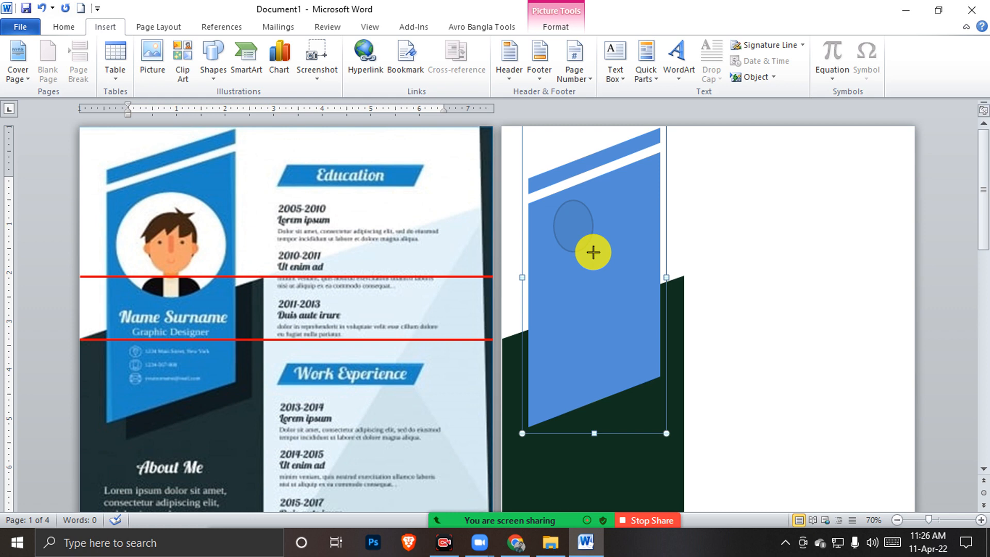
pyautogui.moveTo(593, 252)
pyautogui.mouseDown()
pyautogui.moveTo(809, 252)
pyautogui.moveTo(703, 526)
pyautogui.moveTo(691, 413)
pyautogui.moveTo(655, 332)
pyautogui.moveTo(619, 285)
pyautogui.moveTo(601, 283)
pyautogui.moveTo(587, 239)
pyautogui.mouseUp()
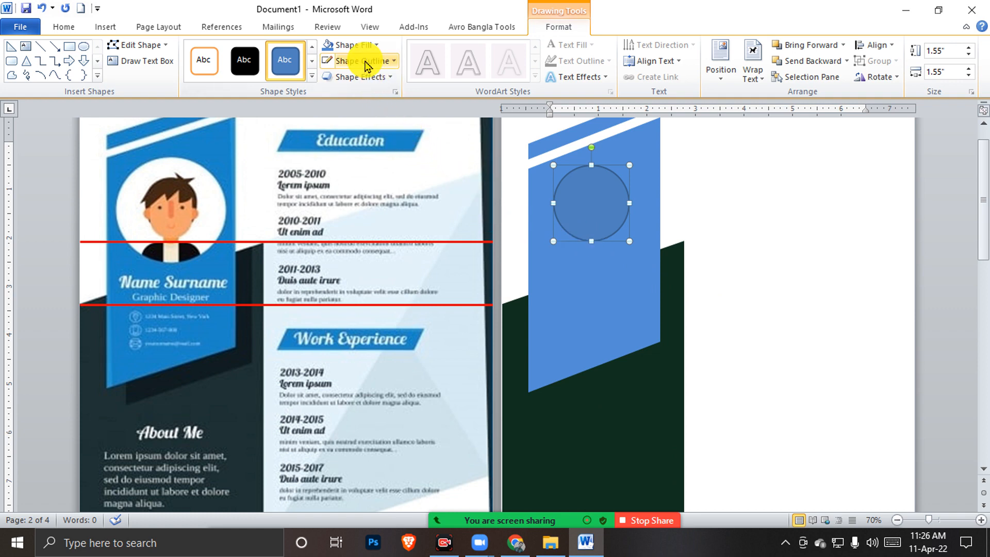
pyautogui.click(354, 45)
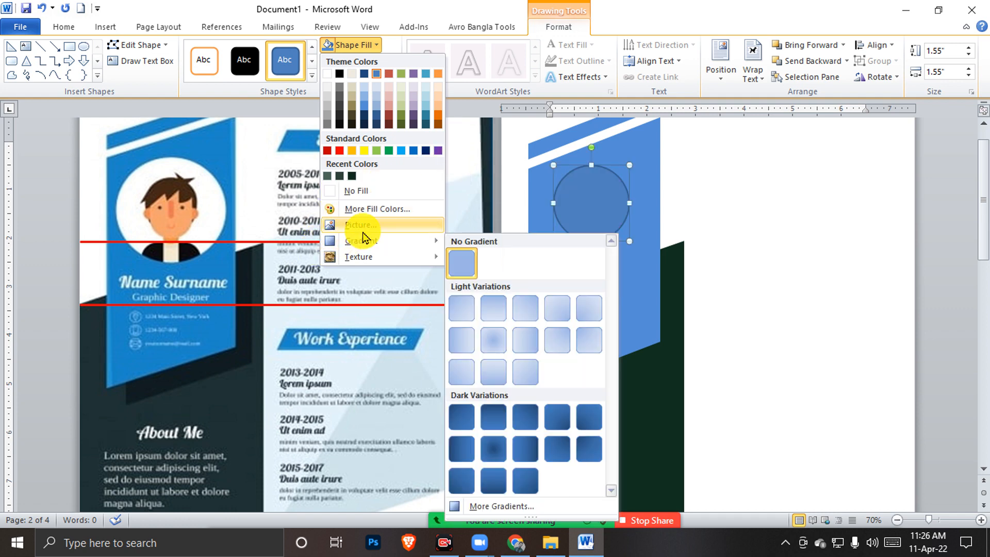
# Fill the circle with the portrait photo from the Desktop folder
pyautogui.click(365, 230)
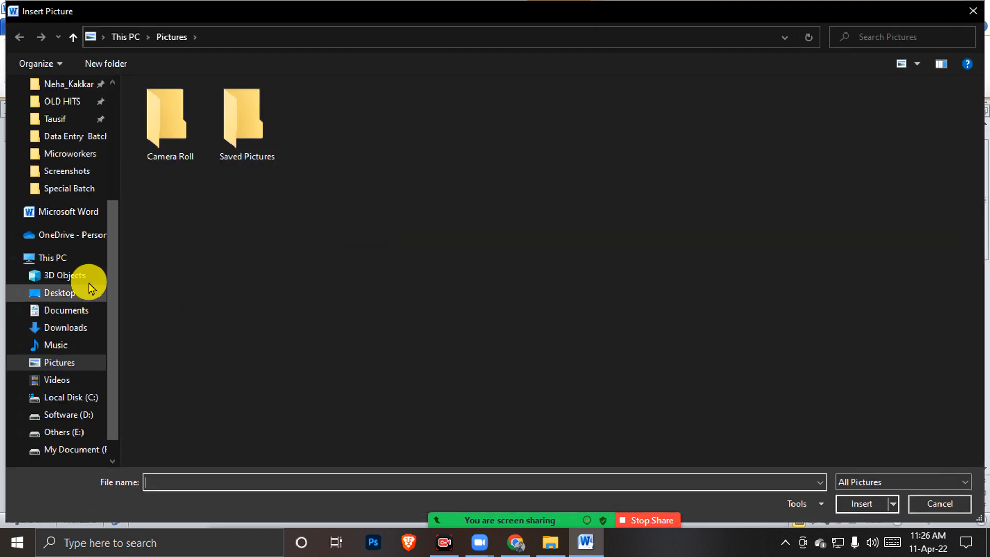
pyautogui.click(59, 258)
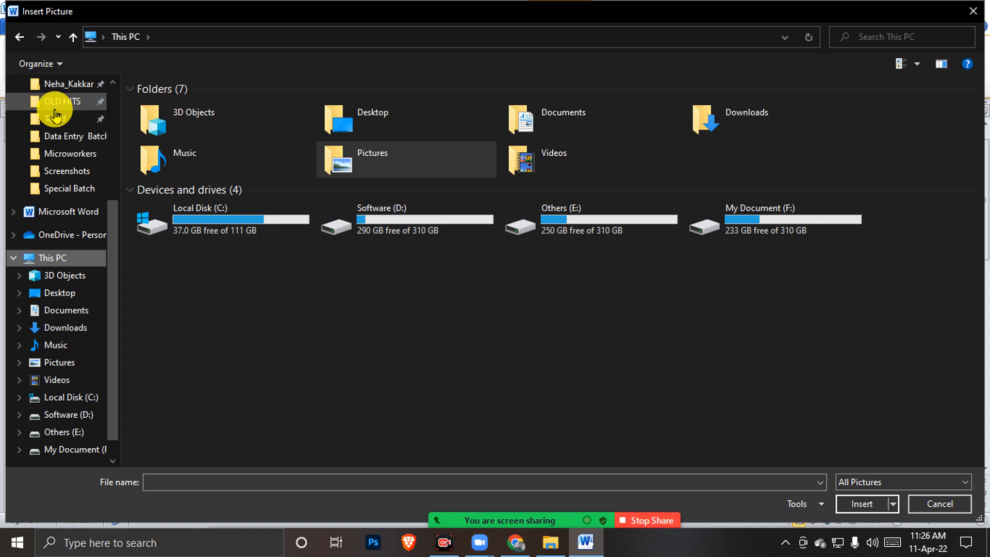
pyautogui.click(61, 295)
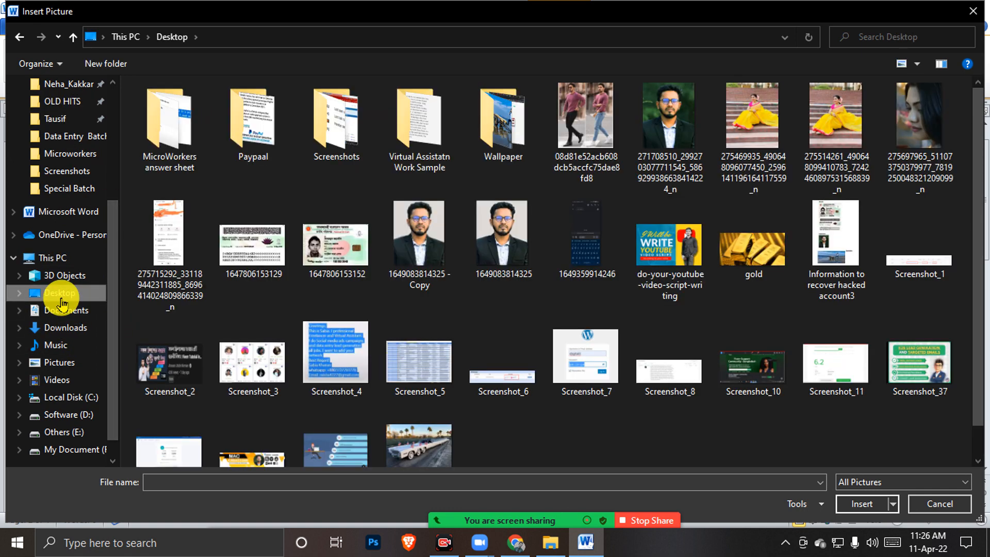
pyautogui.doubleClick(662, 135)
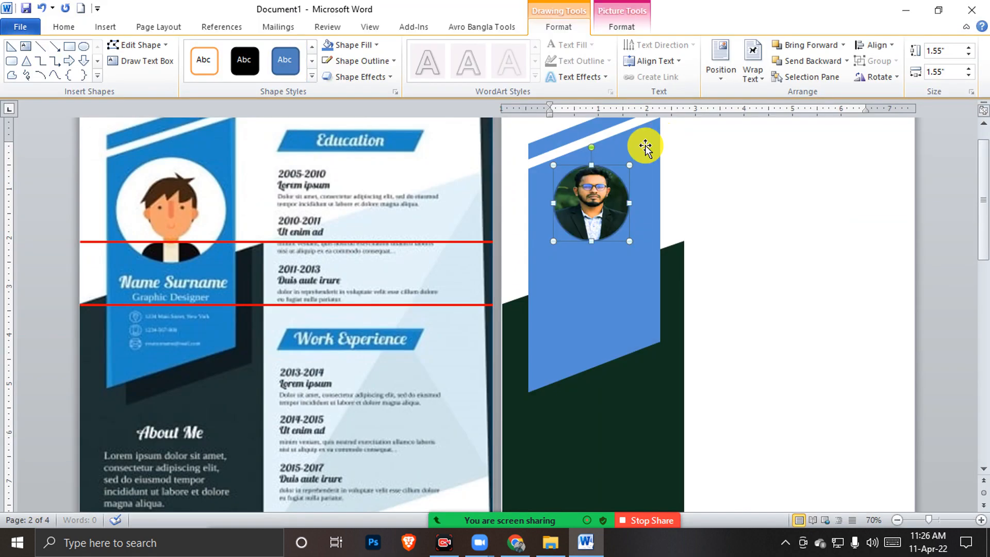
pyautogui.click(743, 219)
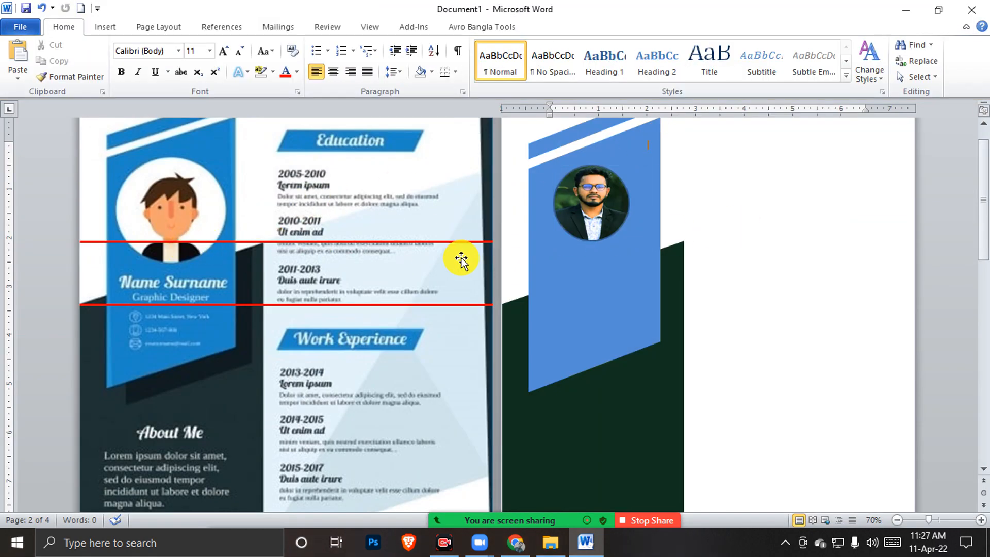
# Nudge the round photo up three times, then fine-tune it slightly right and down
pyautogui.click(618, 263)
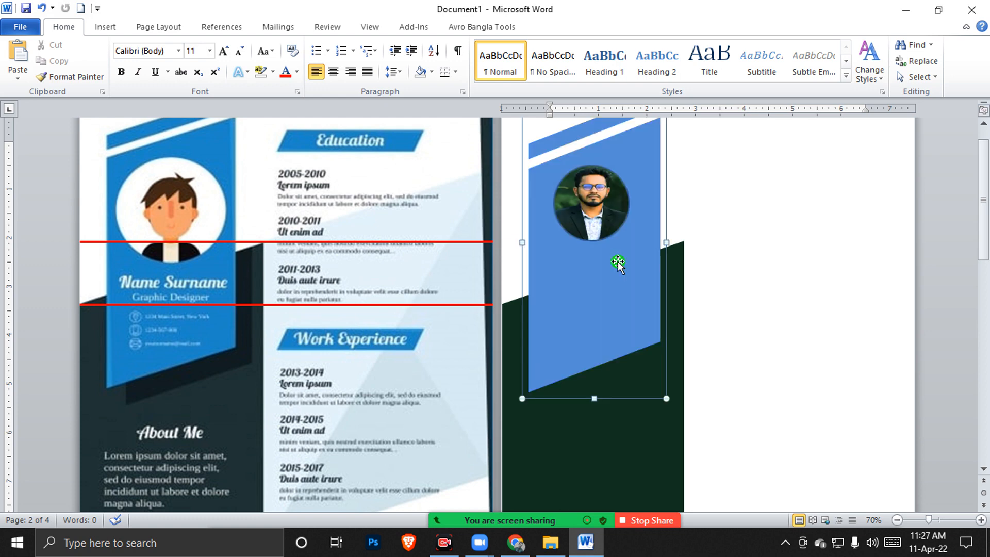
pyautogui.click(594, 219)
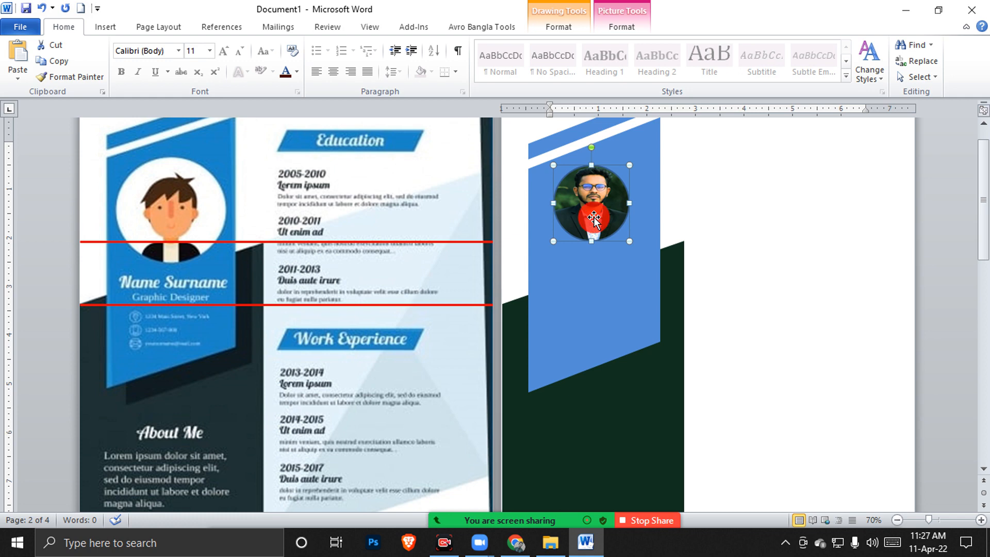
pyautogui.press('Up')
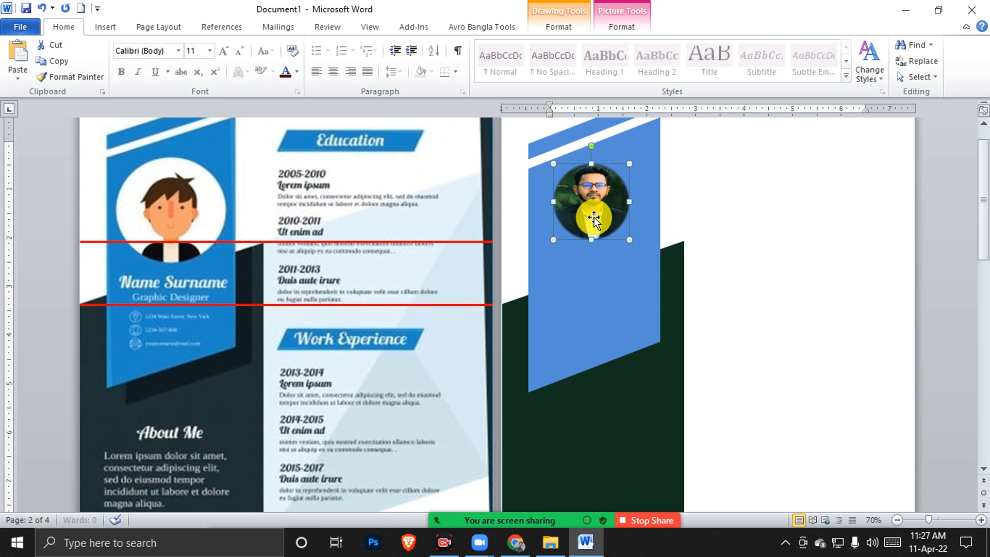
pyautogui.press('Up')
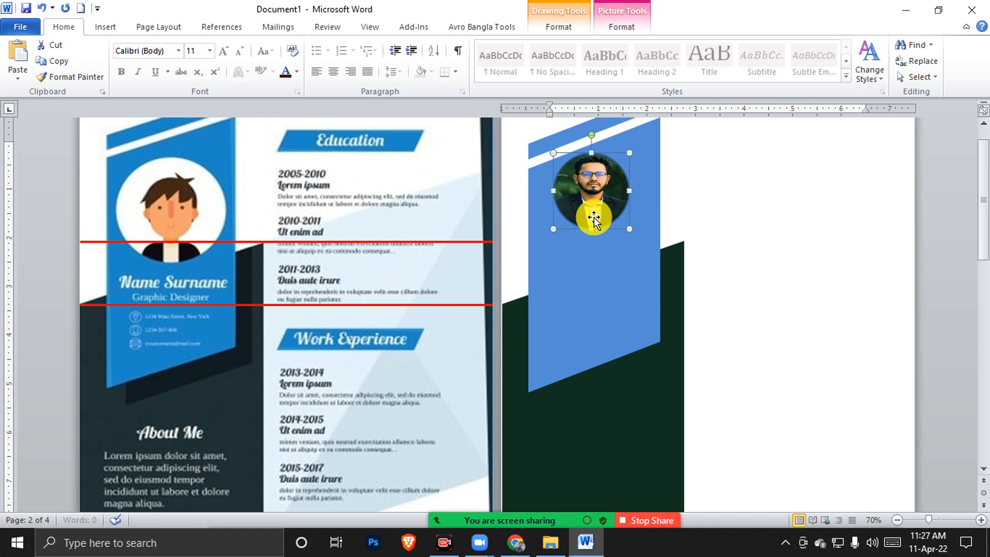
pyautogui.press('Up')
pyautogui.hotkey('ctrl', 'Right')
pyautogui.hotkey('ctrl', 'Right')
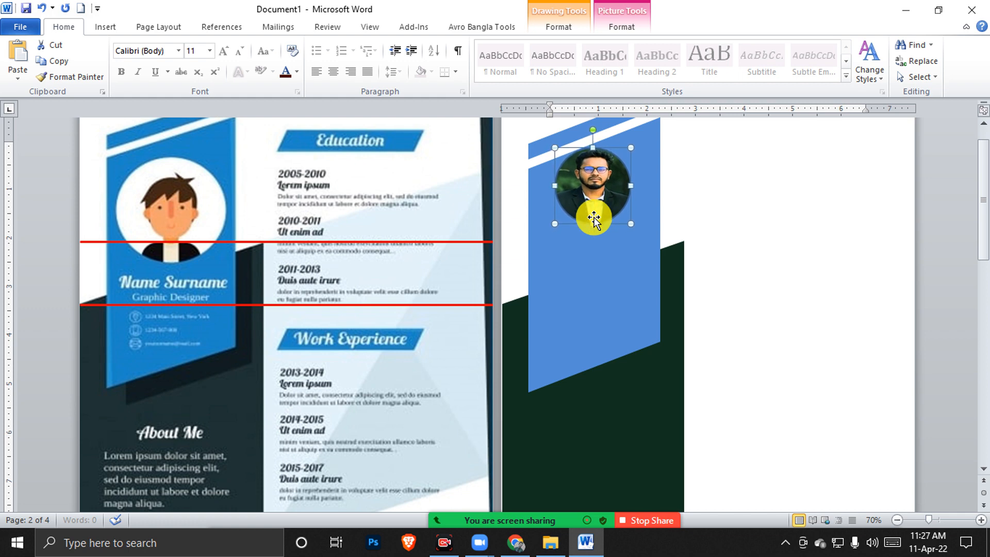
pyautogui.hotkey('ctrl', 'Down')
pyautogui.hotkey('ctrl', 'Down')
pyautogui.hotkey('ctrl', 'Down')
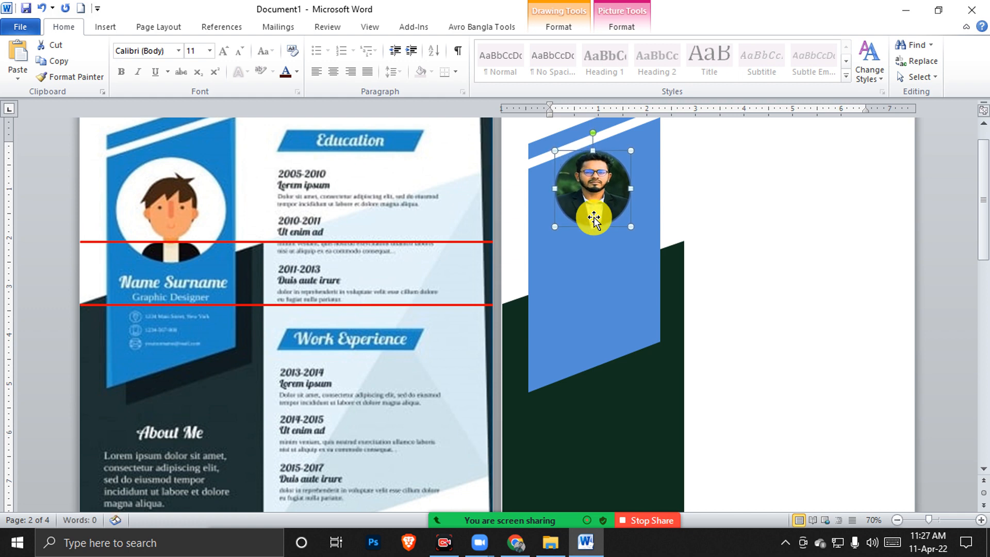
pyautogui.click(755, 246)
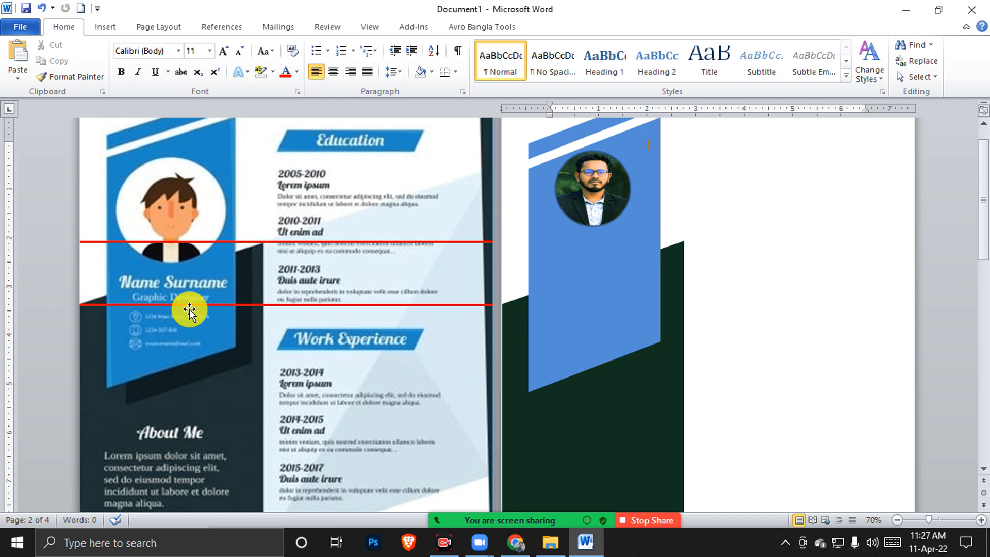
# Draw a 2.72" × 1.98" text box below the circular photo
pyautogui.click(152, 293)
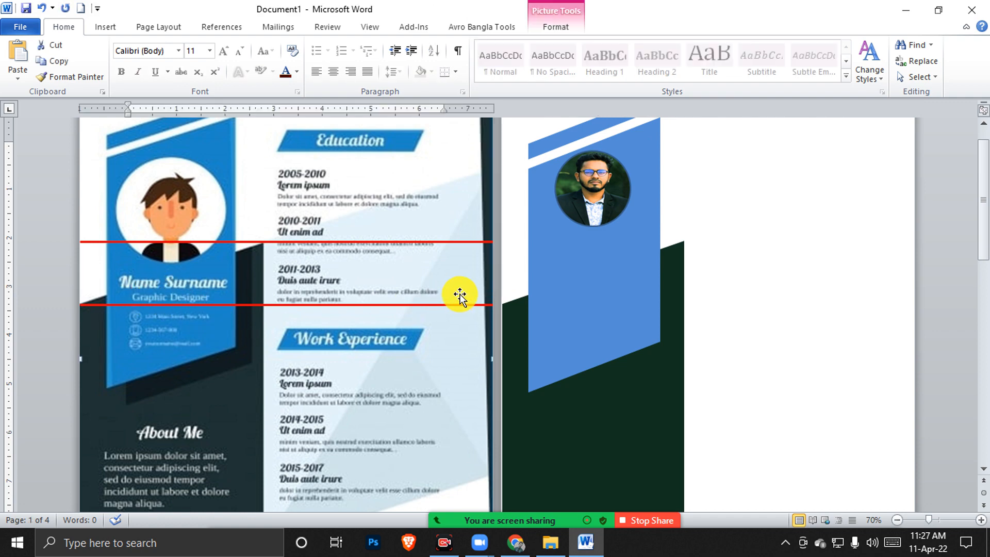
pyautogui.scroll(1, 488, 259)
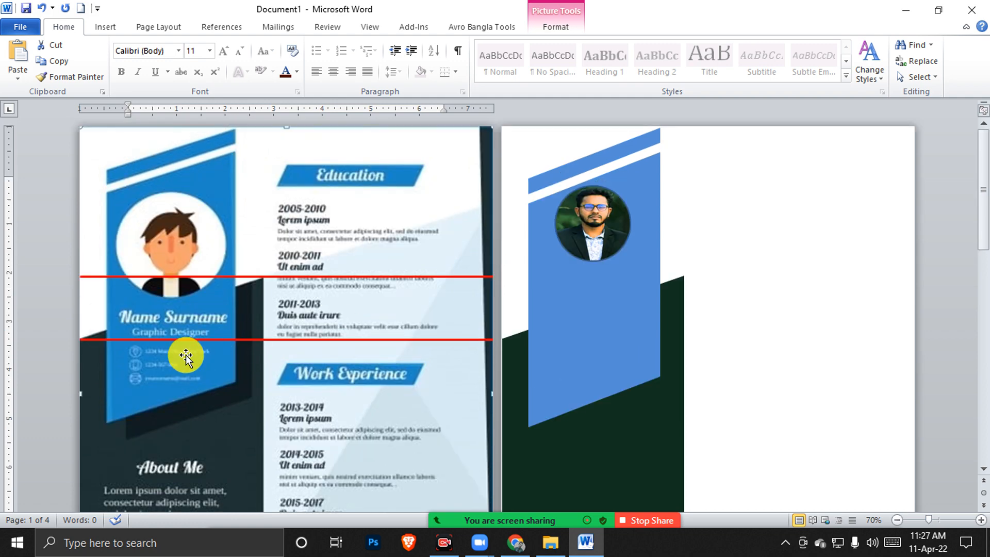
pyautogui.click(109, 26)
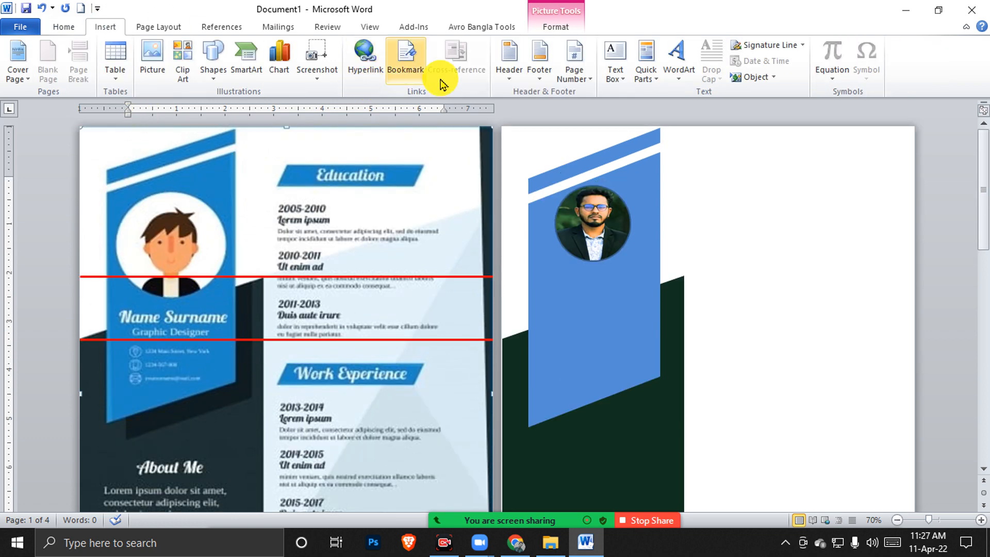
pyautogui.click(615, 57)
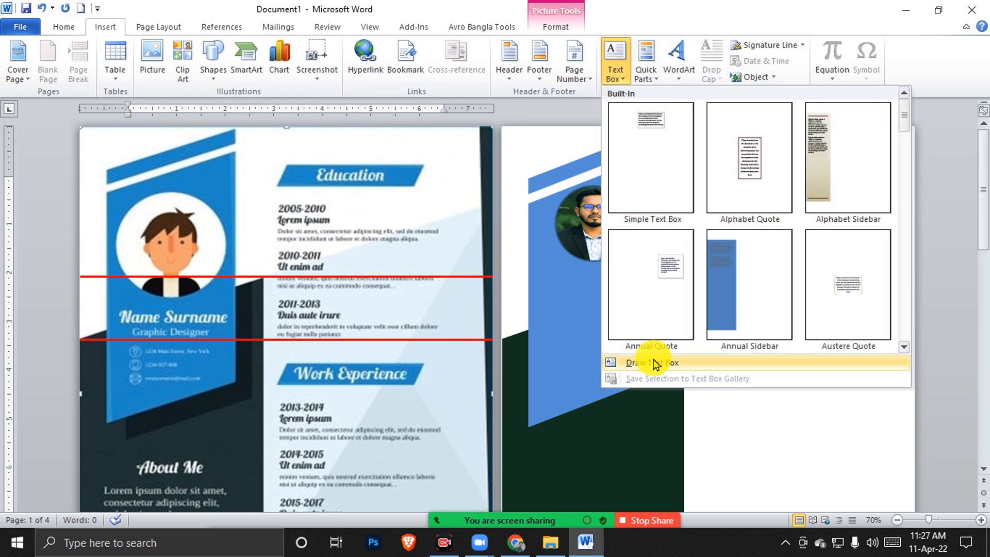
pyautogui.click(645, 363)
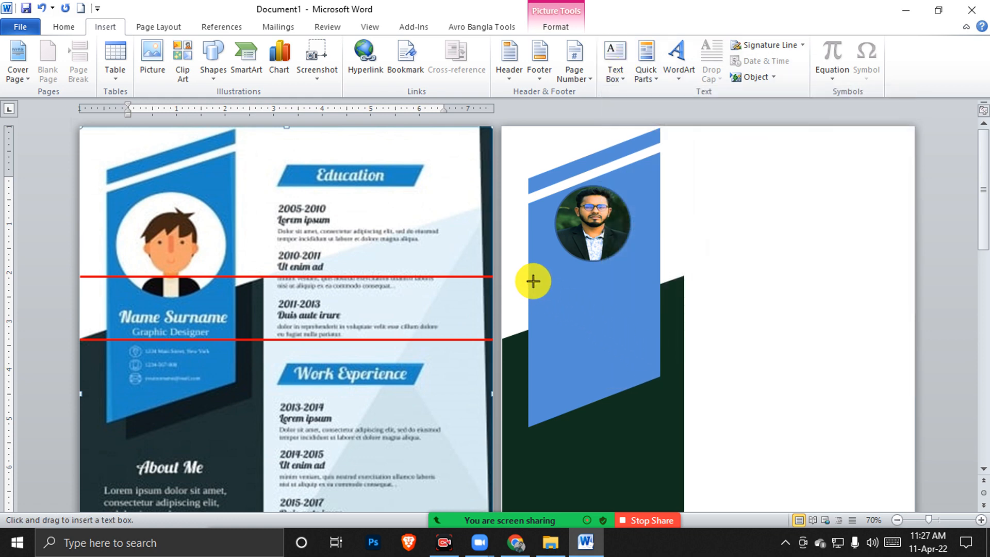
pyautogui.moveTo(528, 280)
pyautogui.mouseDown()
pyautogui.moveTo(650, 347)
pyautogui.moveTo(657, 383)
pyautogui.moveTo(659, 375)
pyautogui.mouseUp()
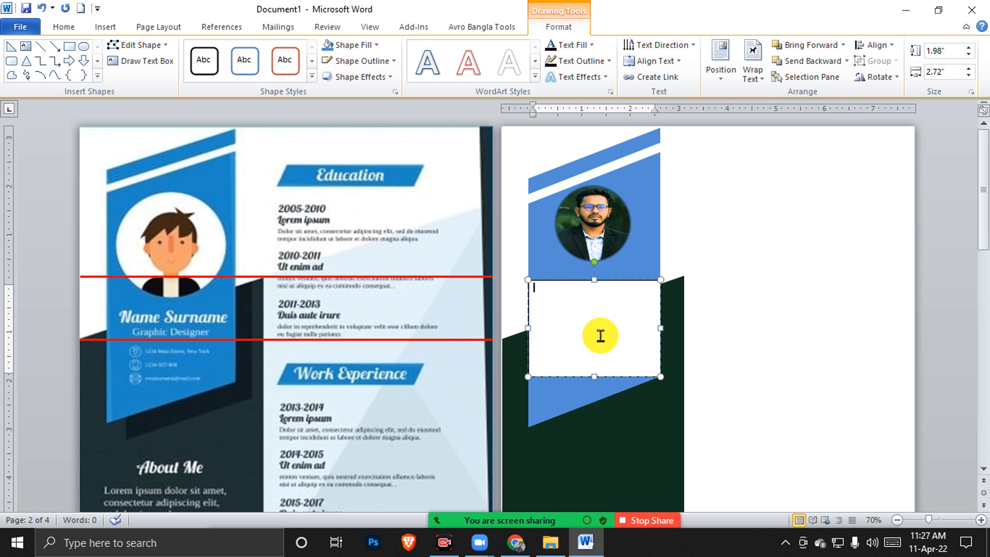
# Set the text box's Shape Fill to No Fill
pyautogui.click(641, 282)
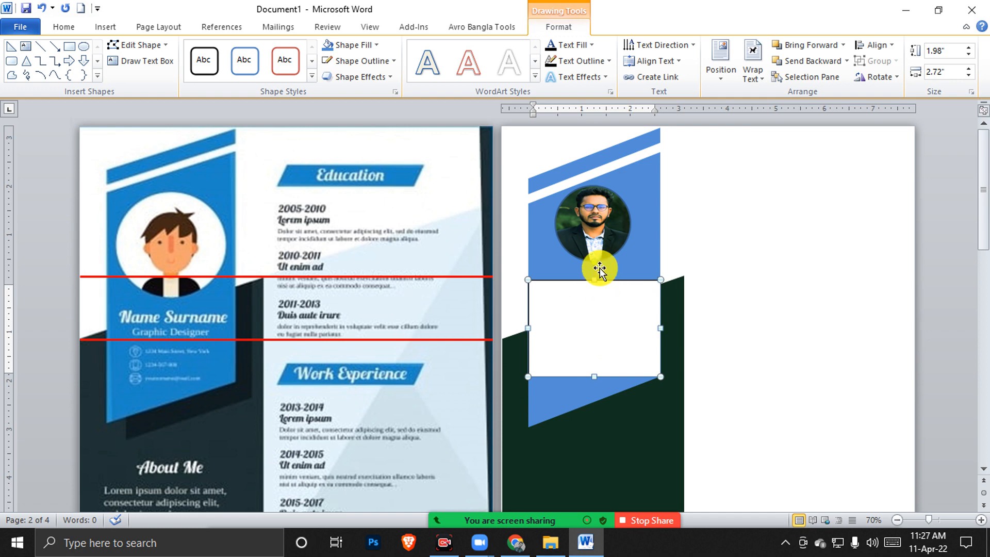
pyautogui.click(375, 46)
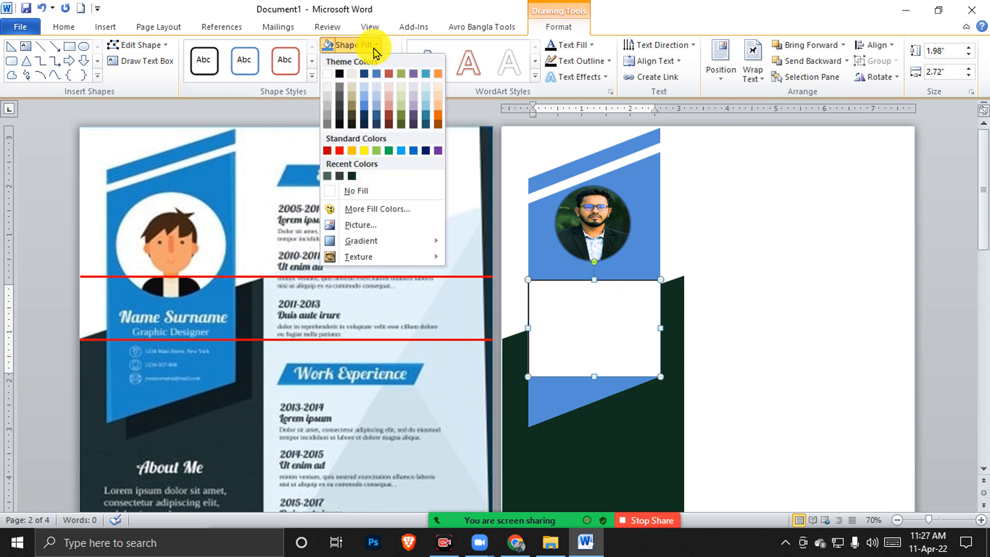
pyautogui.click(378, 192)
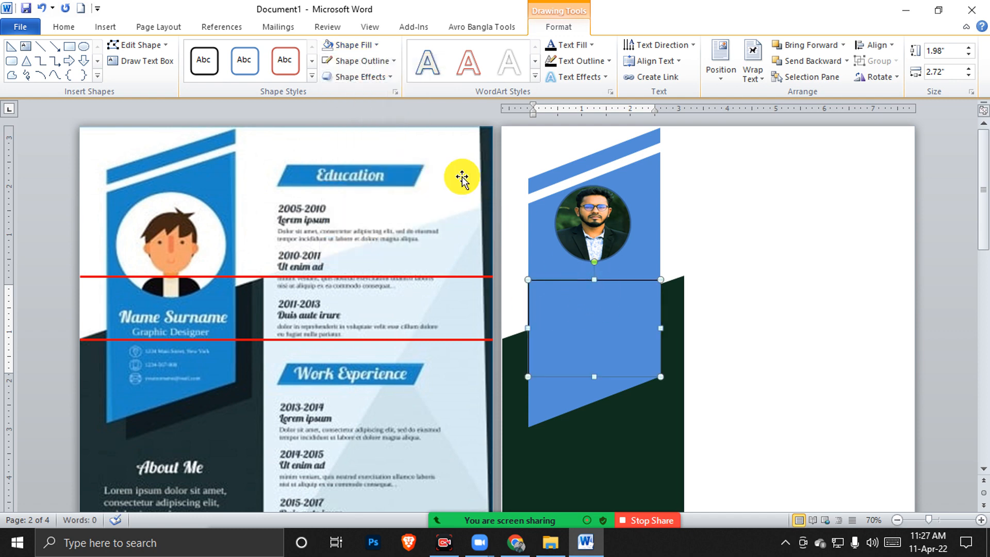
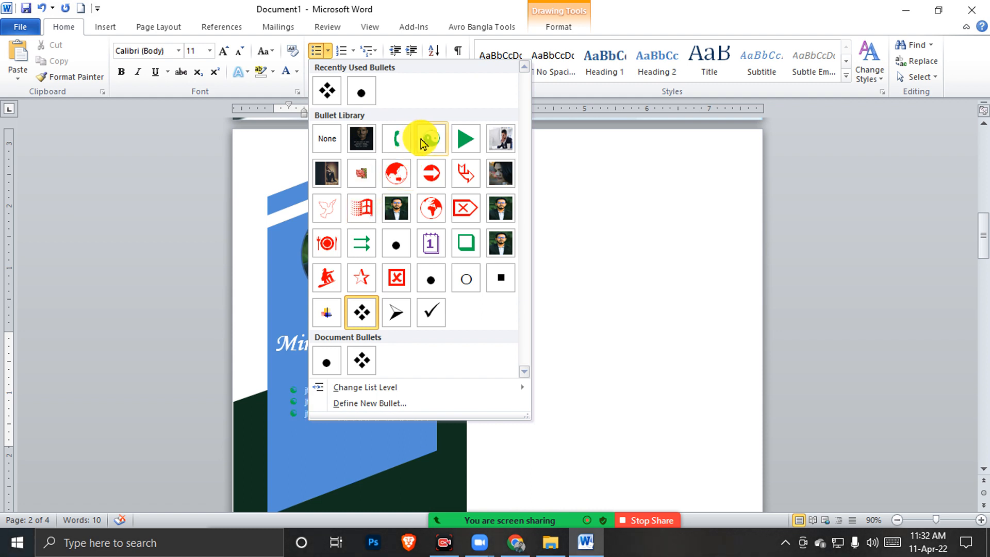
# Keep the diamond bullets on the three list lines and switch to the web browser
pyautogui.click(627, 260)
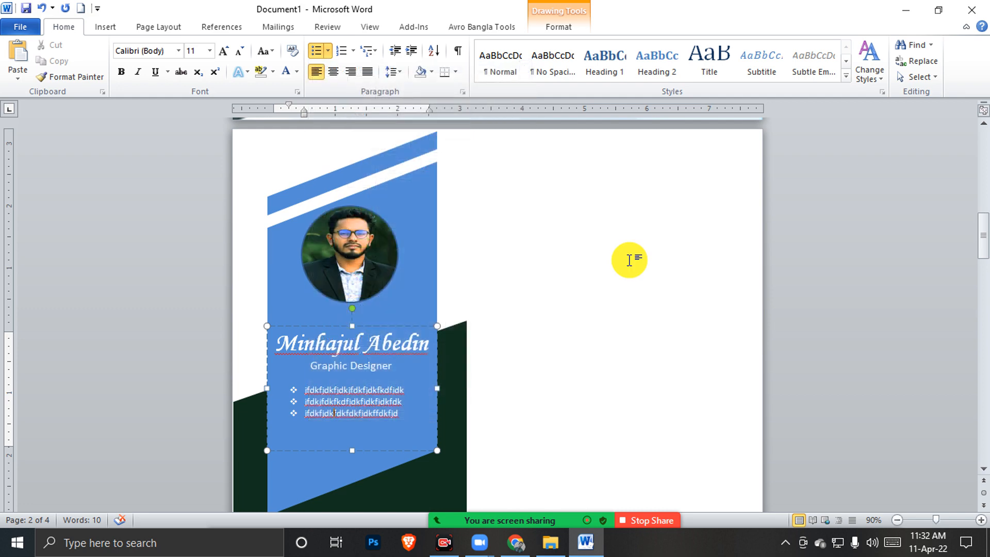
pyautogui.scroll(3, 523, 280)
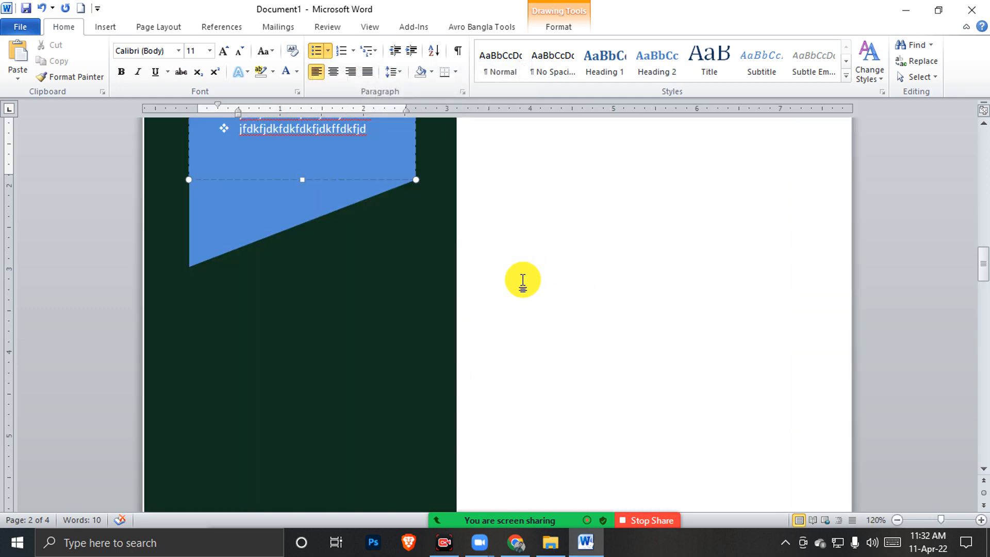
pyautogui.scroll(5, 523, 280)
pyautogui.scroll(2, 522, 280)
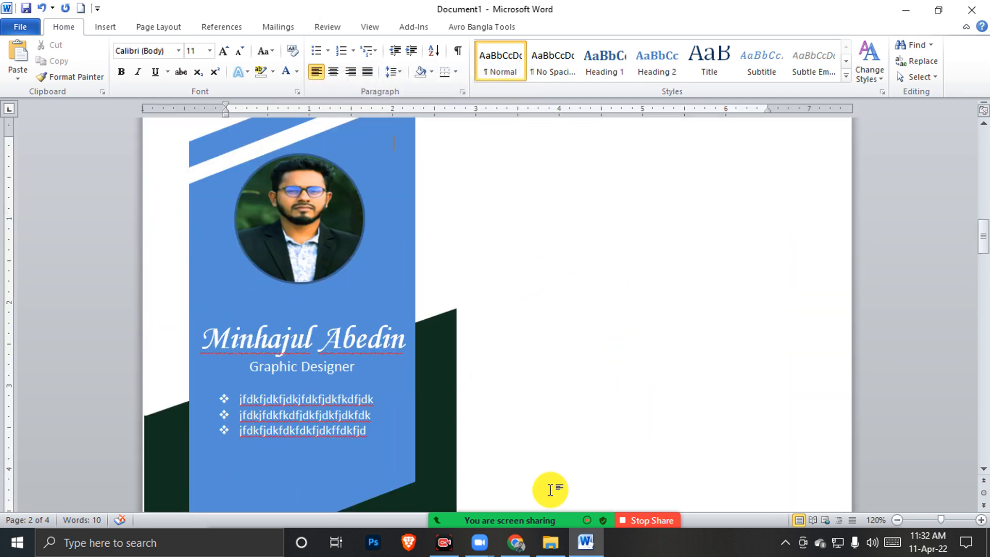
pyautogui.click(516, 541)
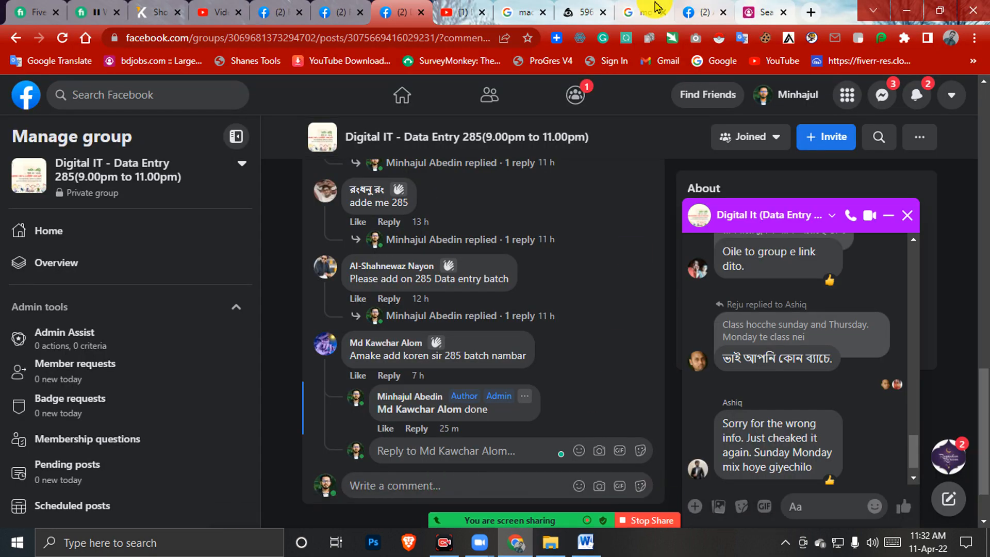
# Preview the blue outline cell phone icon in the 'mobile icon png' image results
pyautogui.click(640, 12)
pyautogui.scroll(5, 419, 273)
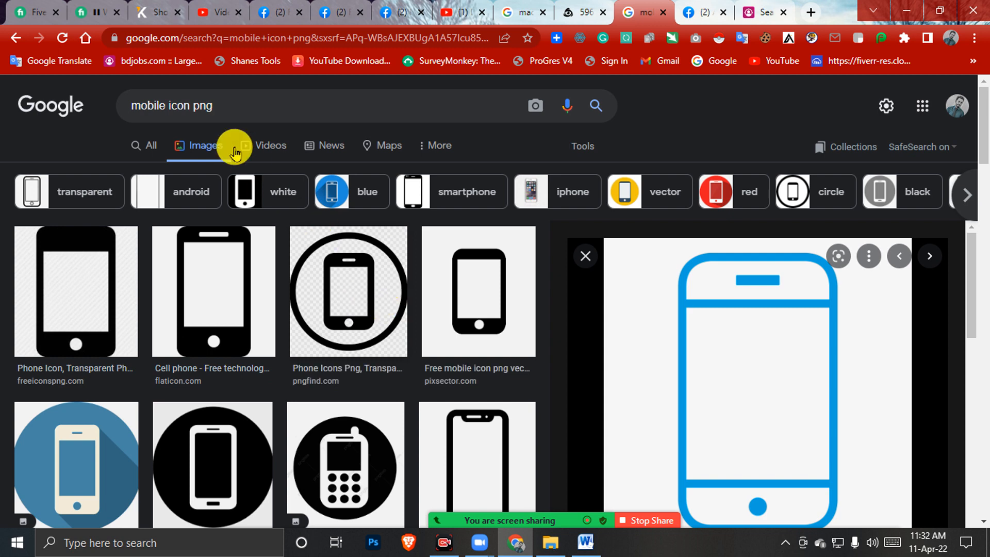
pyautogui.click(271, 107)
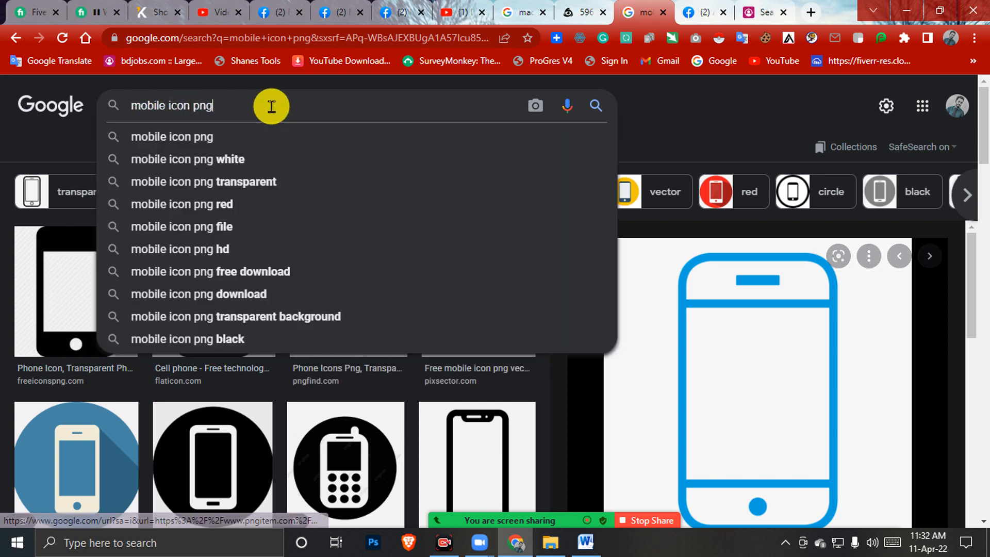
pyautogui.click(683, 107)
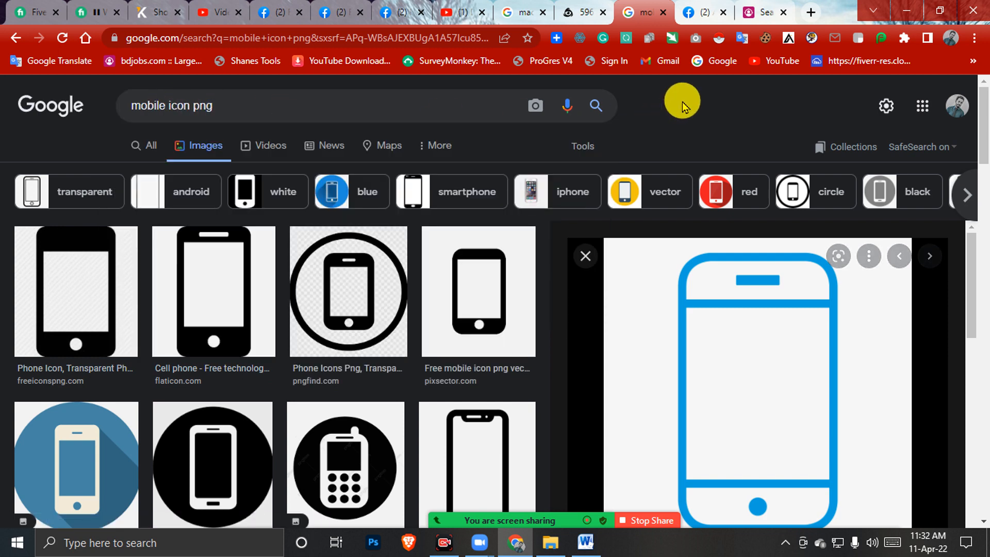
pyautogui.scroll(-10, 703, 224)
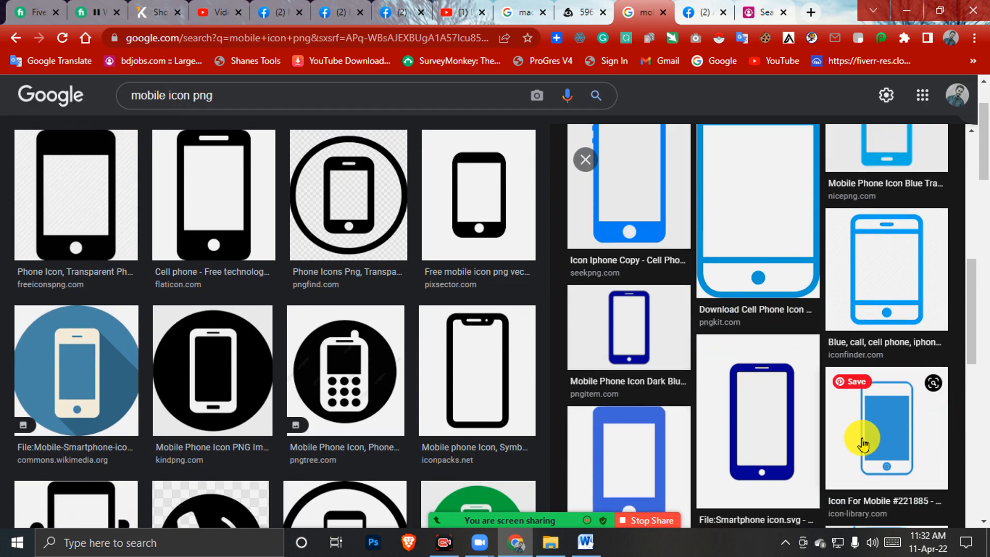
pyautogui.scroll(6, 567, 379)
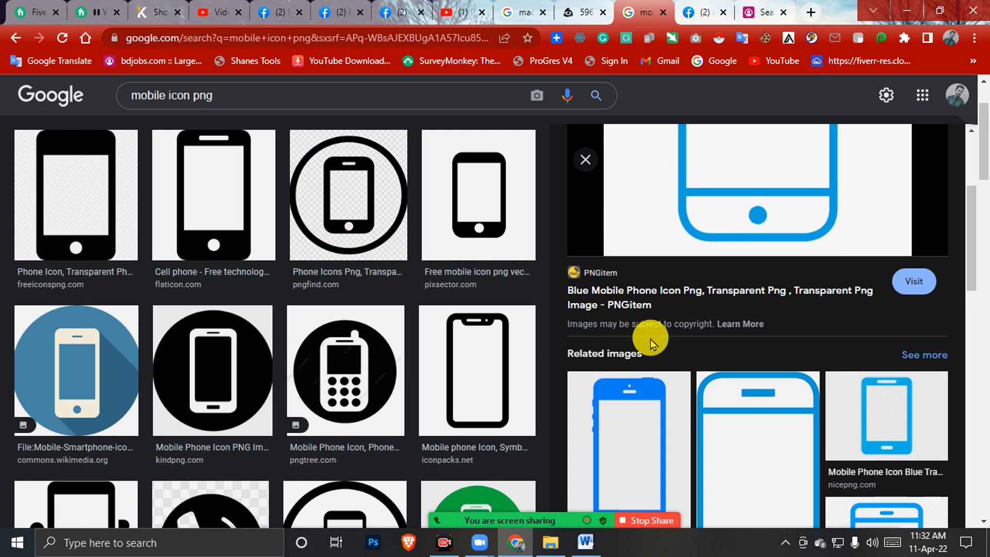
pyautogui.scroll(-8, 652, 335)
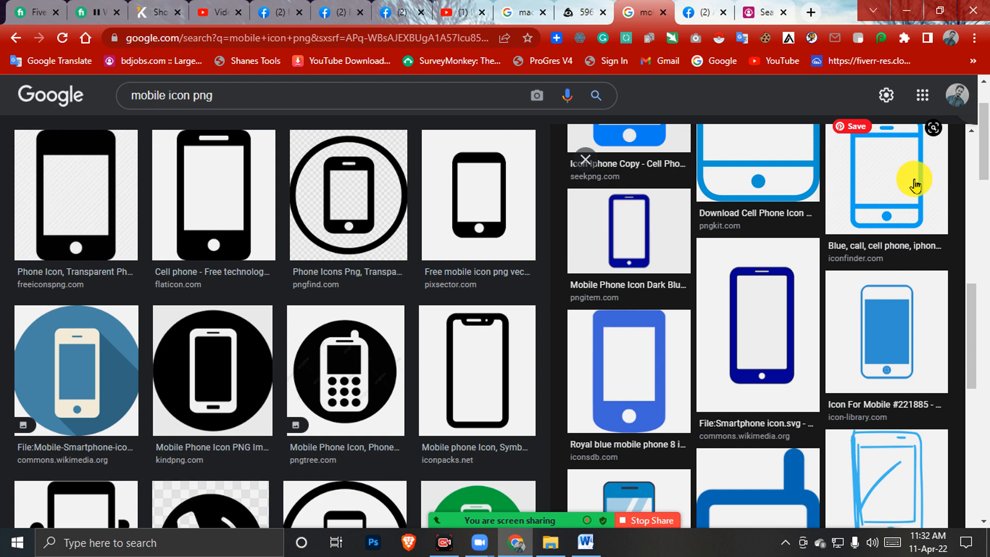
pyautogui.click(914, 181)
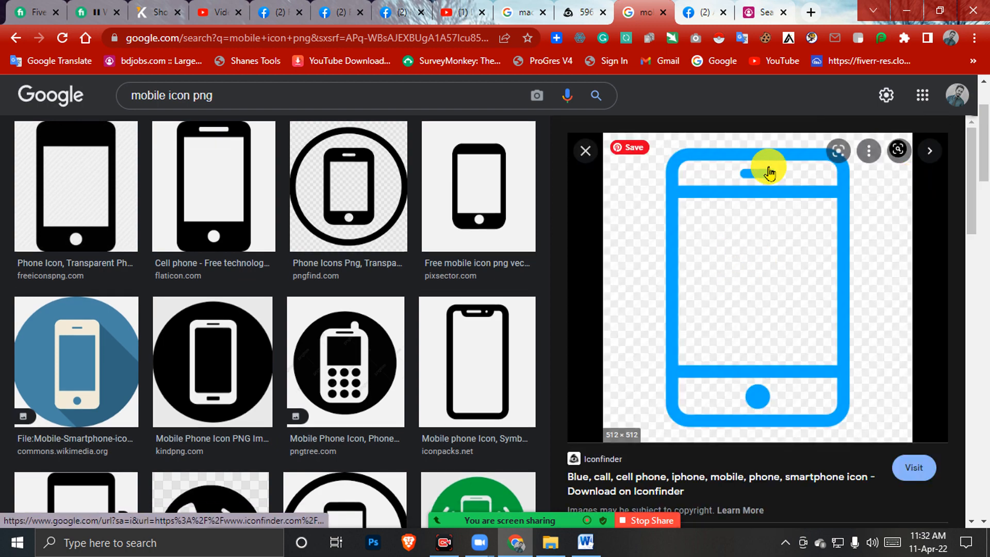
# Drag the blue phone icon onto the desktop as file 13-512 and check its properties
pyautogui.doubleClick(849, 8)
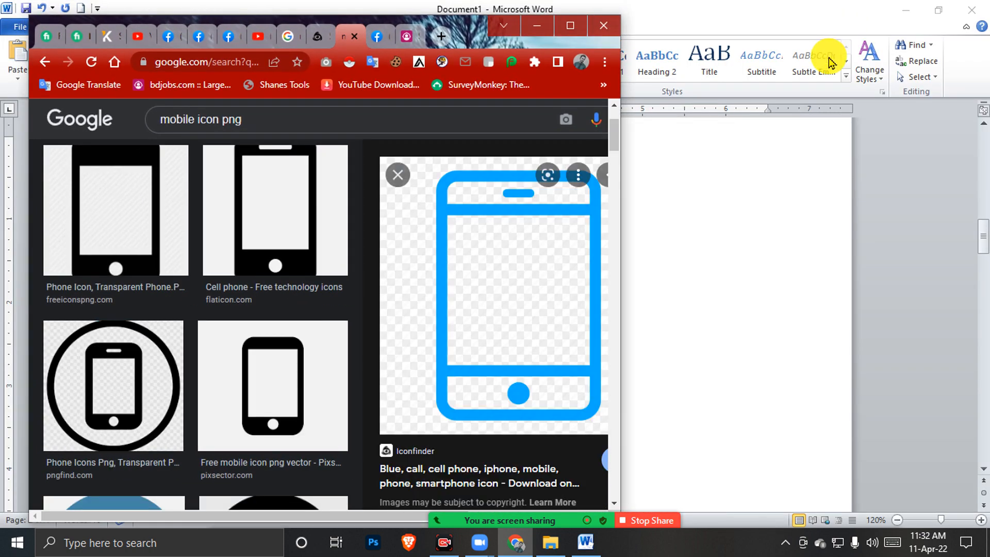
pyautogui.click(906, 11)
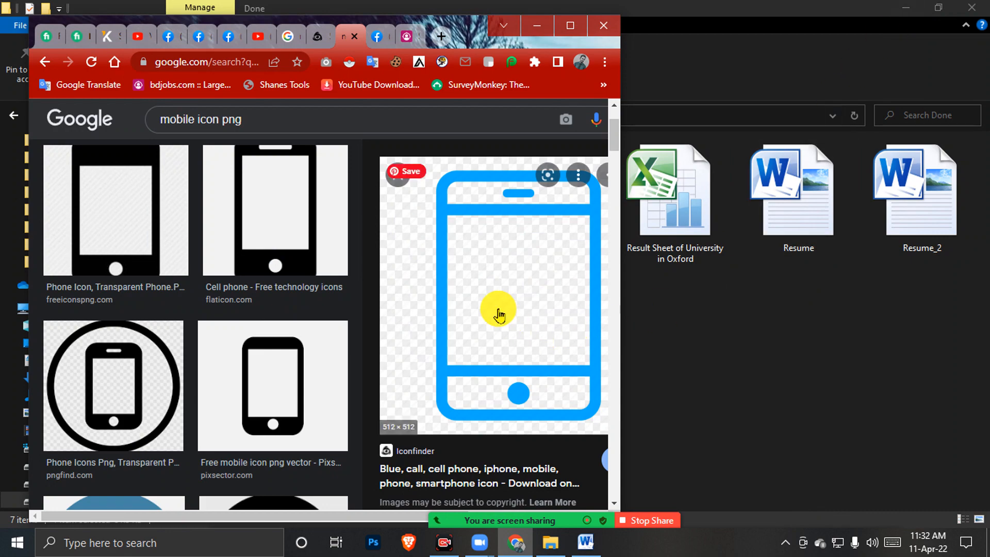
pyautogui.click(908, 8)
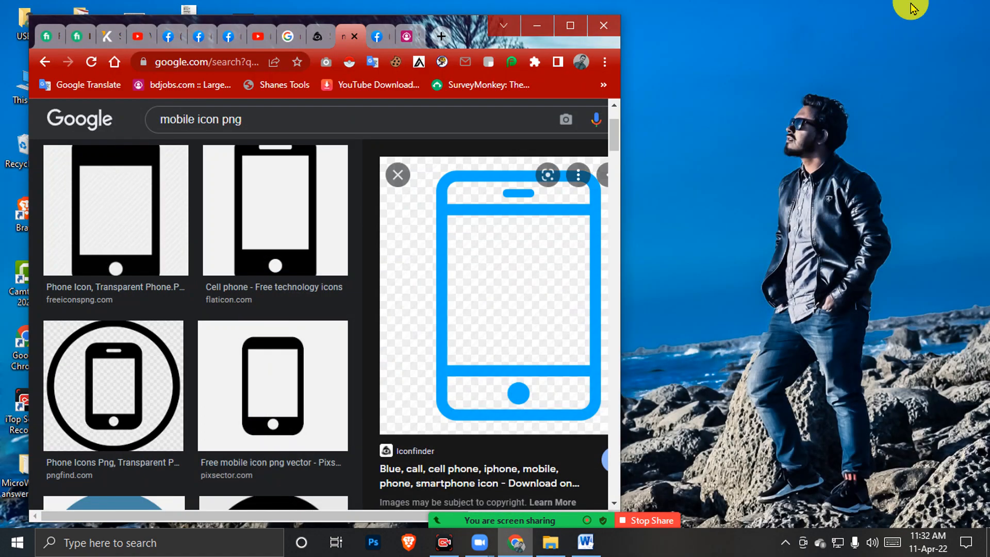
pyautogui.moveTo(463, 320); pyautogui.dragTo(901, 195)
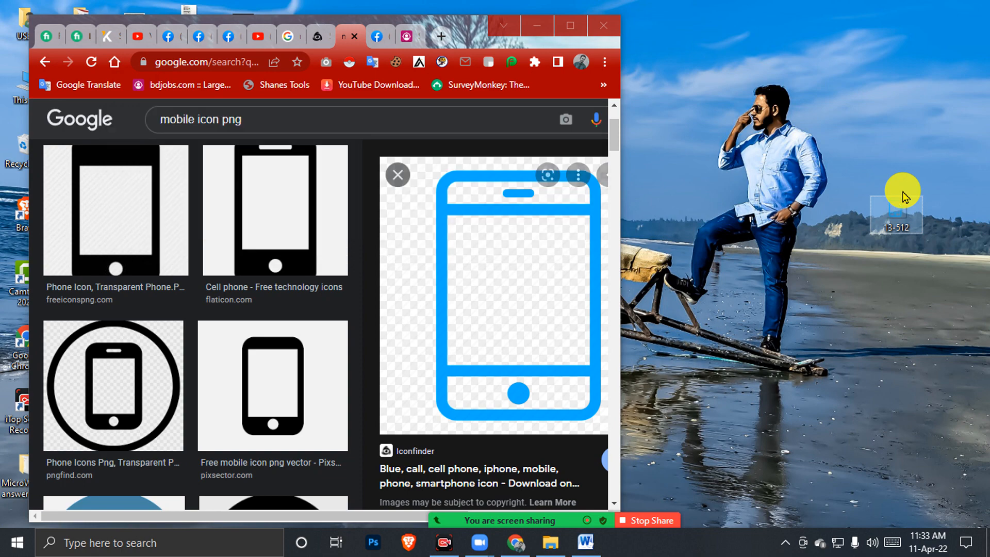
pyautogui.rightClick(906, 227)
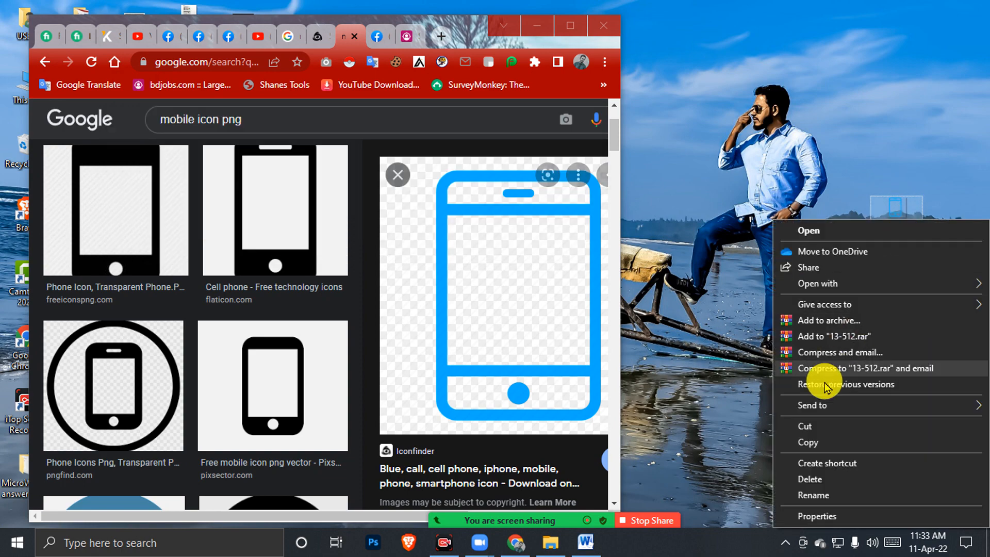
pyautogui.click(822, 515)
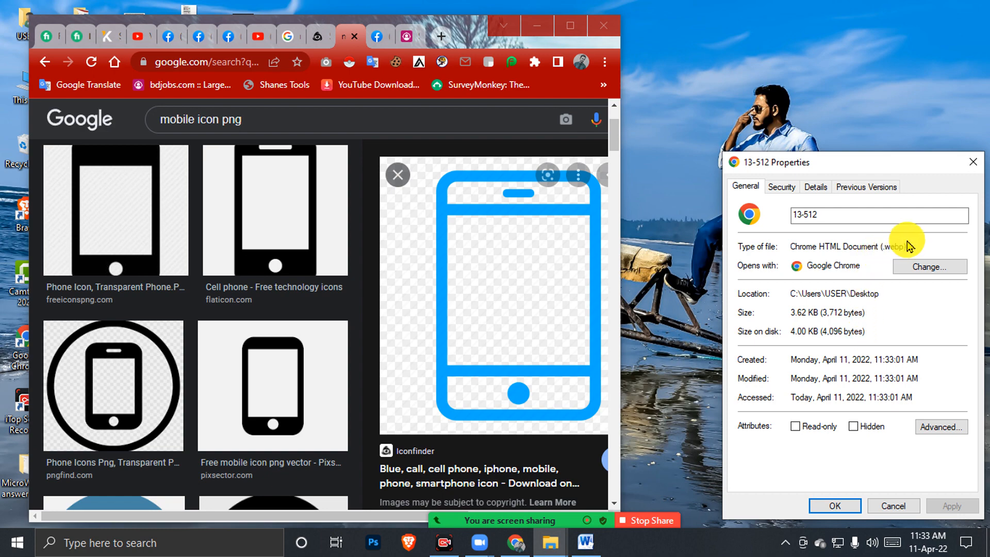
pyautogui.click(972, 162)
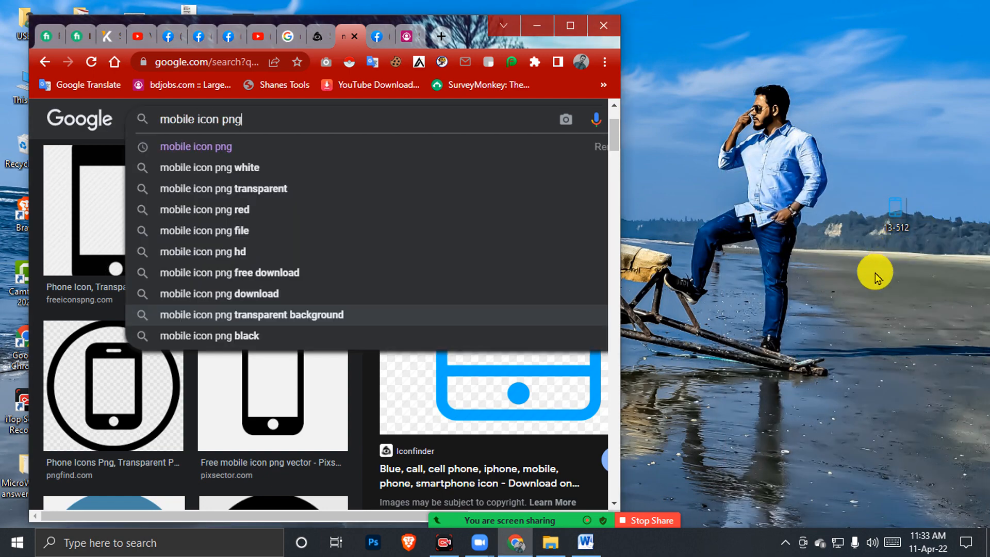
# Try saving the previewed phone image with Save image as, then cancel both times
pyautogui.rightClick(528, 360)
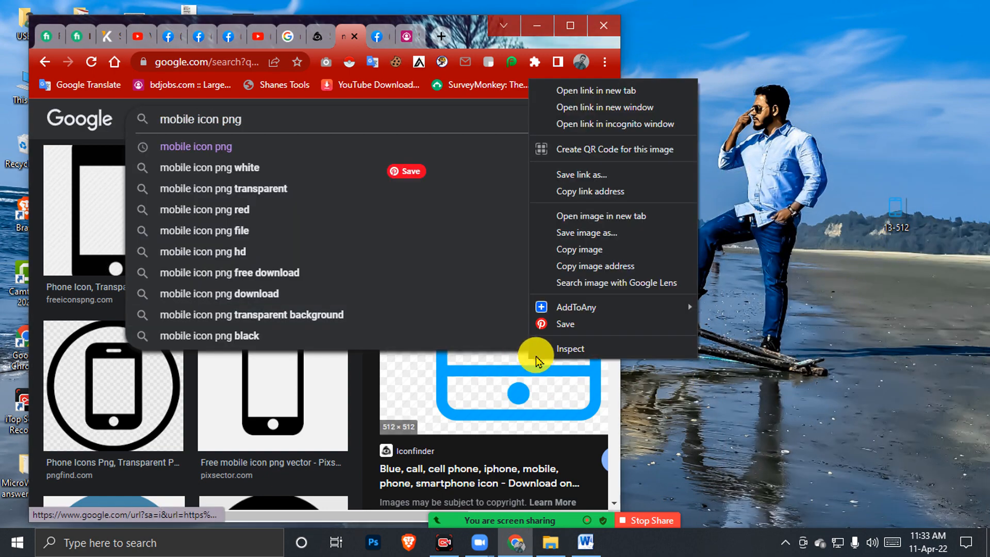
pyautogui.click(584, 235)
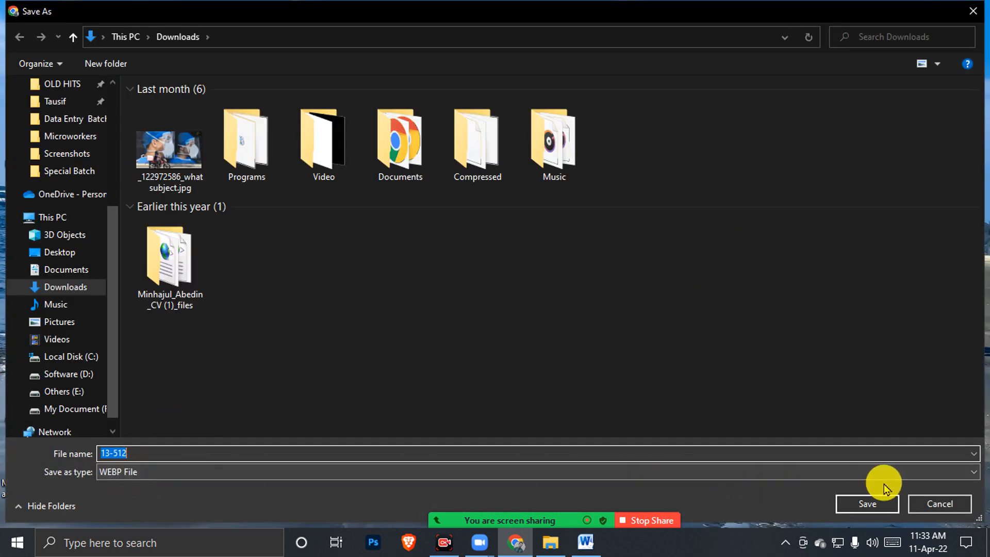
pyautogui.click(933, 508)
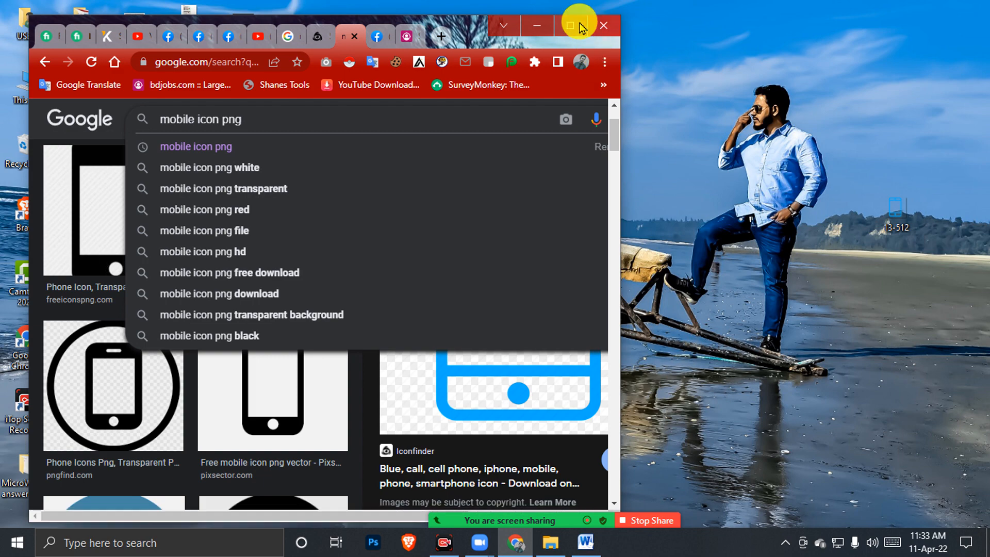
pyautogui.click(579, 23)
pyautogui.click(670, 98)
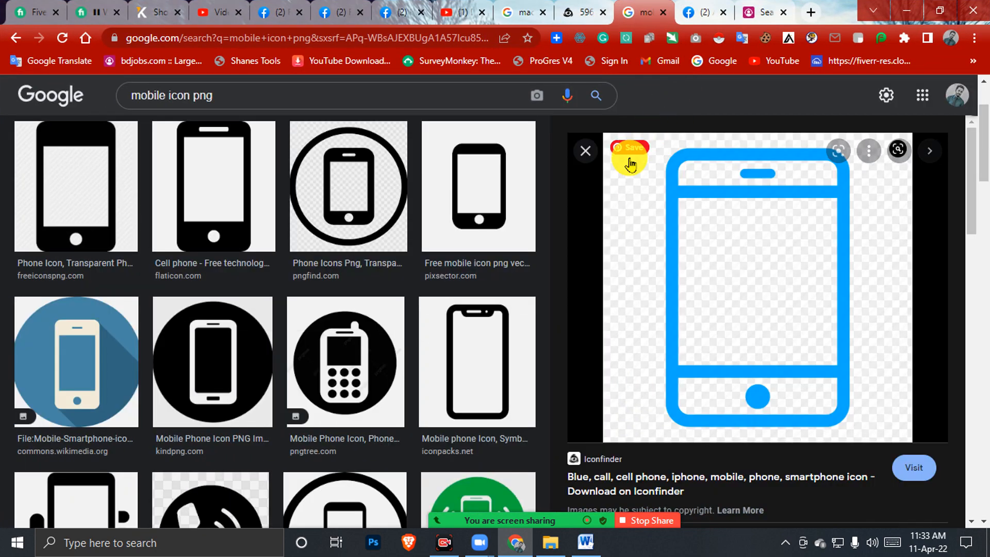
pyautogui.rightClick(626, 173)
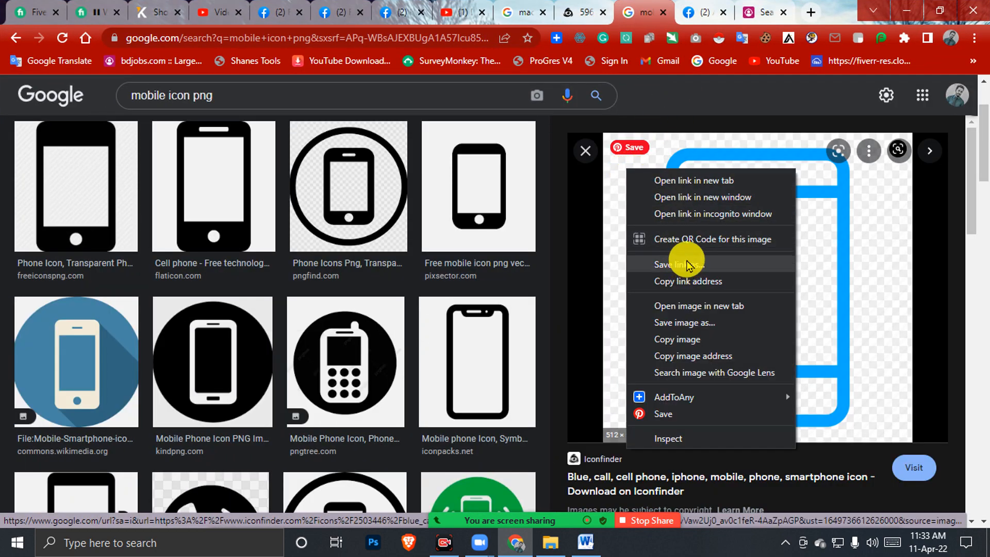
pyautogui.click(696, 323)
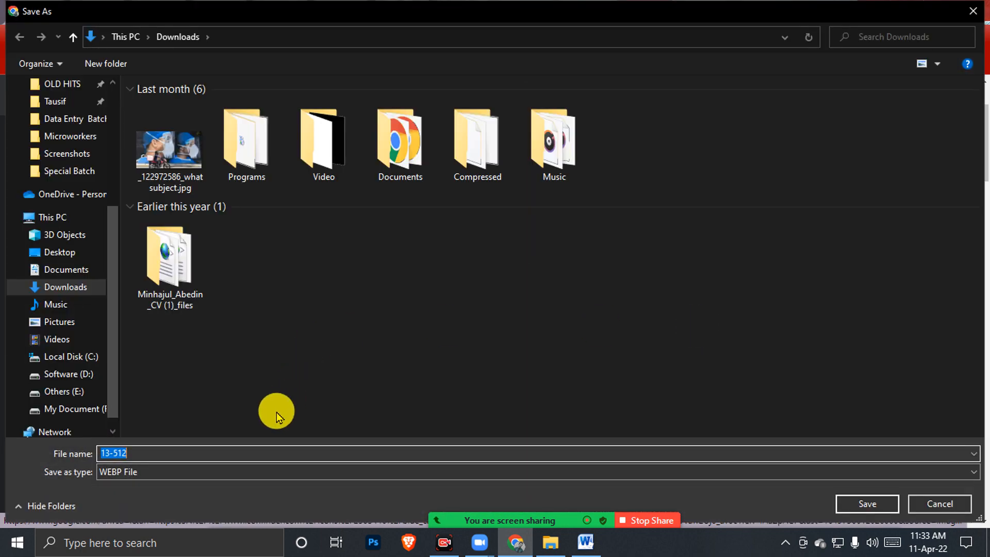
pyautogui.click(973, 11)
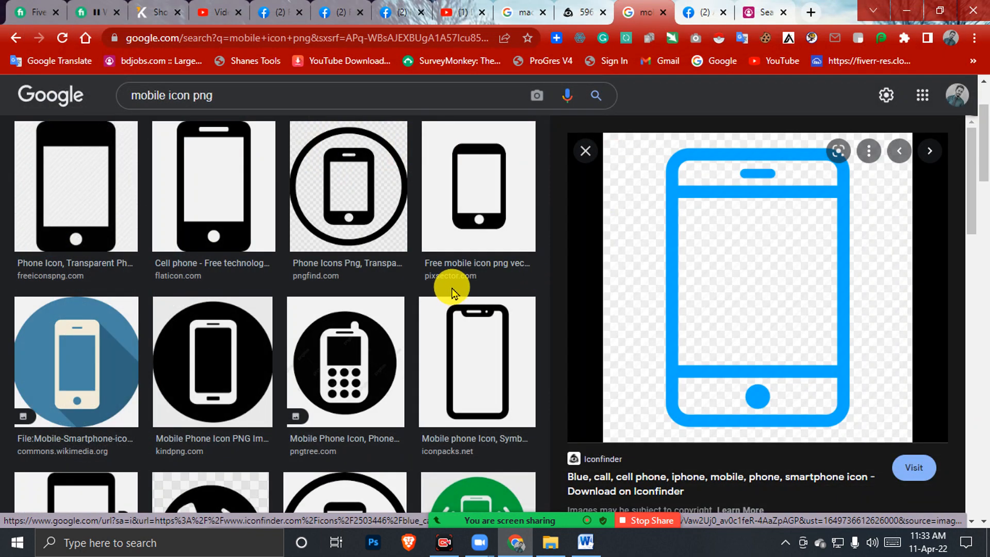
# Try dragging the blue round phone icon to the desktop, then minimise Chrome
pyautogui.scroll(-8, 451, 293)
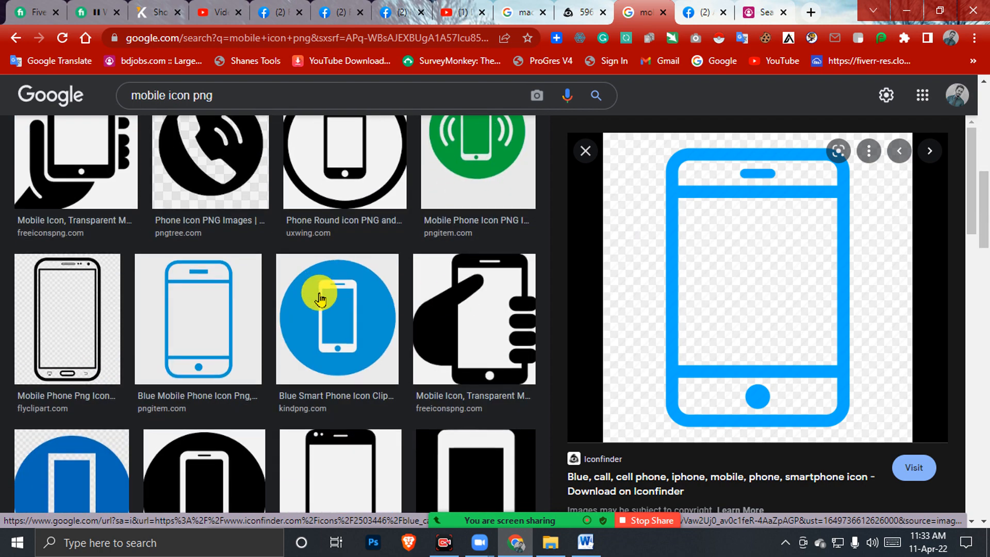
pyautogui.scroll(-5, 321, 299)
pyautogui.click(77, 238)
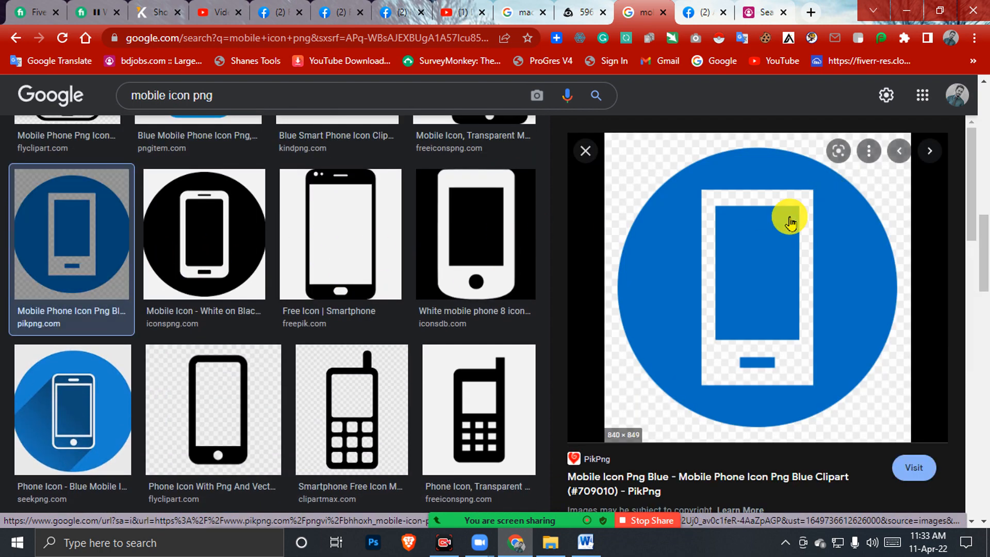
pyautogui.doubleClick(840, 11)
pyautogui.moveTo(566, 286); pyautogui.dragTo(588, 106)
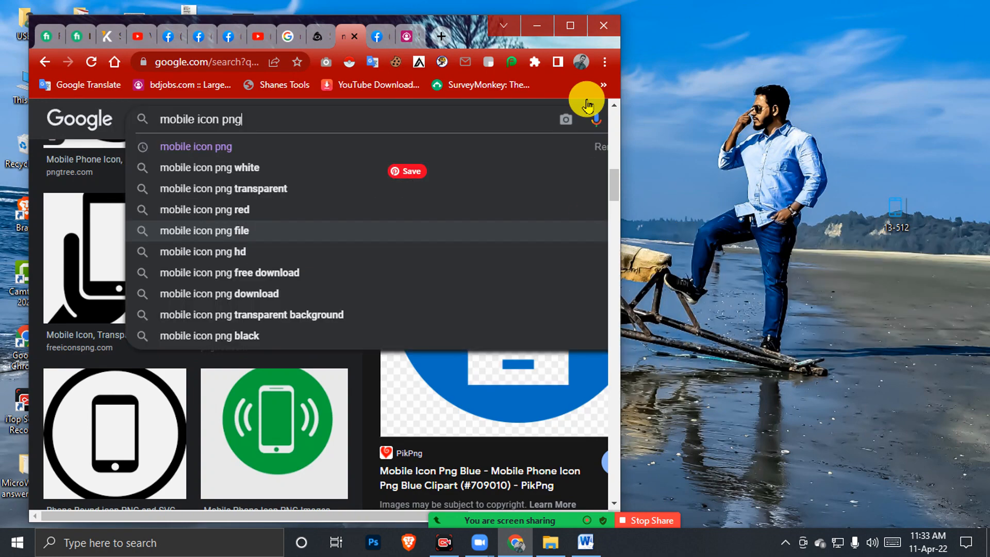
pyautogui.click(570, 25)
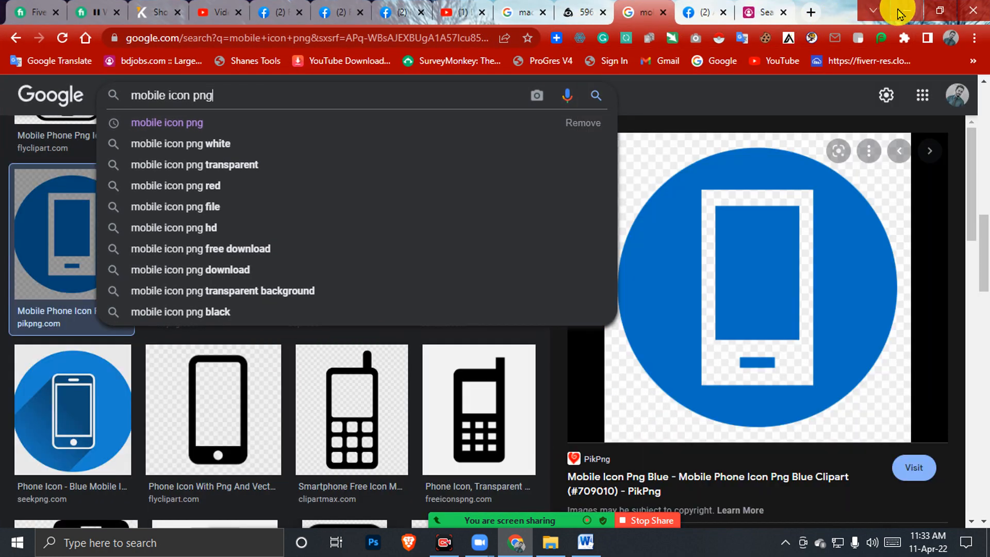
pyautogui.click(904, 13)
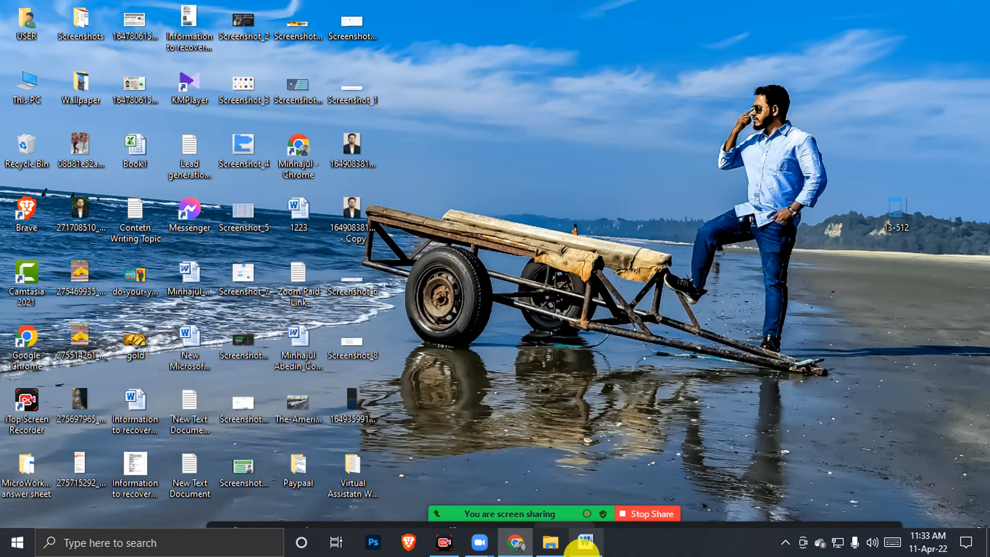
# Insert the blue mobile phone icon PNG from Downloads into the resume document
pyautogui.click(586, 542)
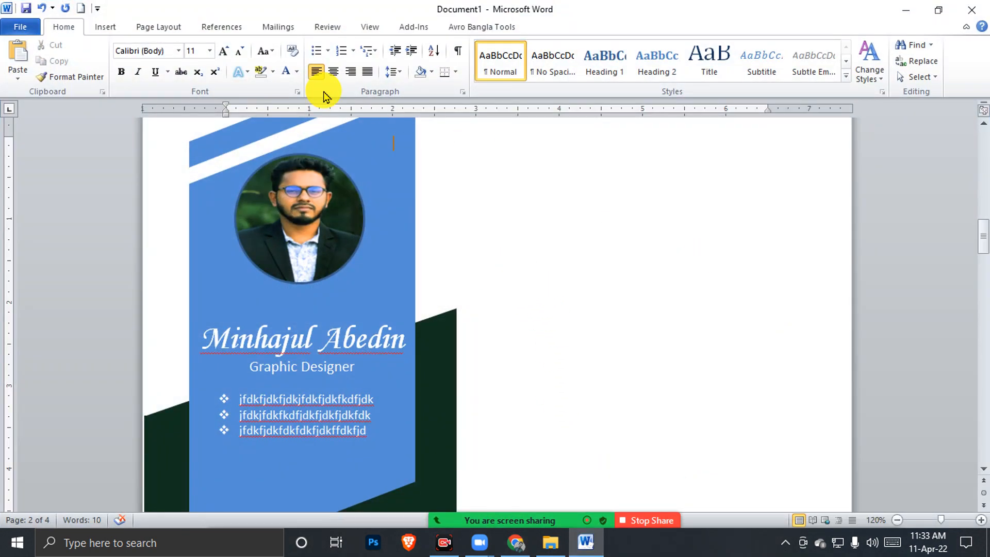
pyautogui.click(104, 28)
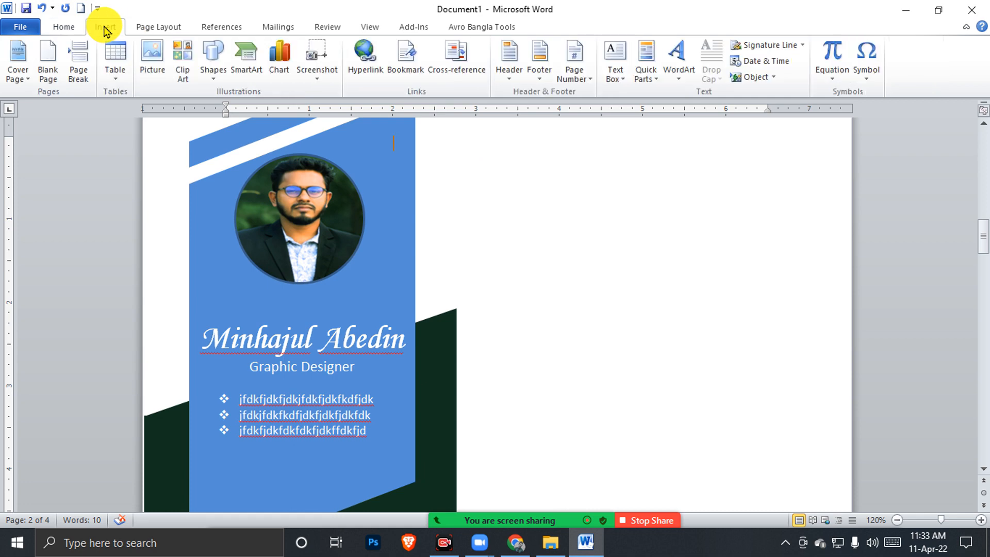
pyautogui.click(151, 63)
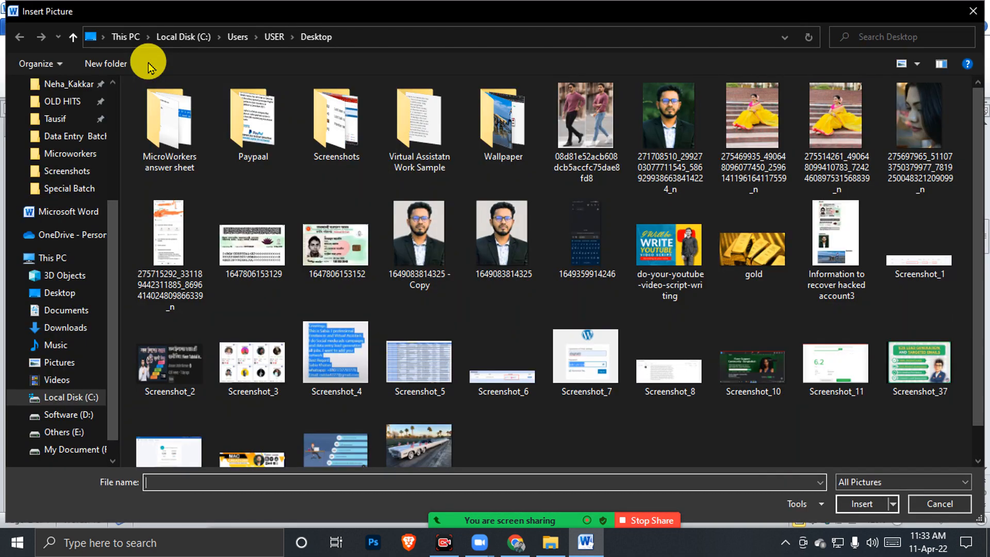
pyautogui.click(72, 328)
pyautogui.click(196, 160)
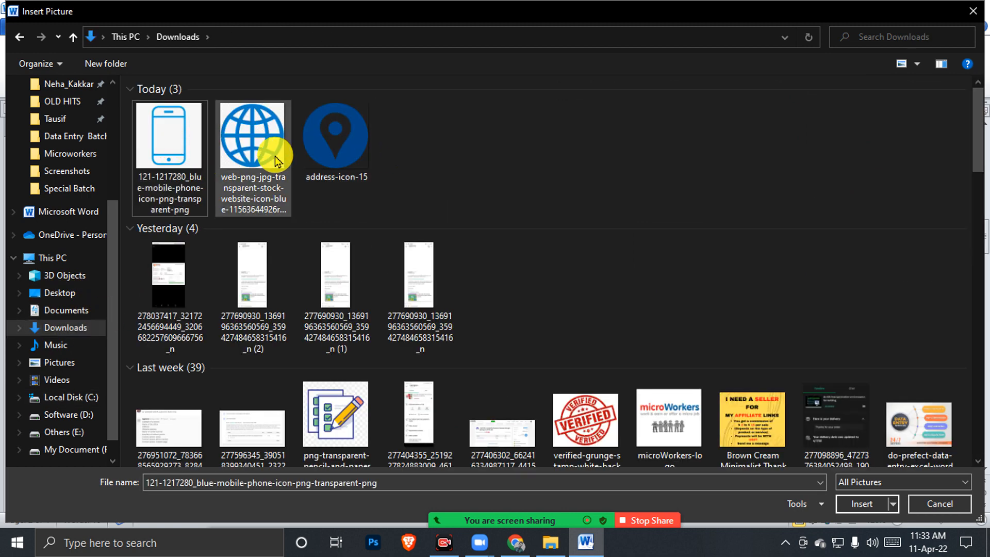
pyautogui.click(325, 149)
pyautogui.click(165, 147)
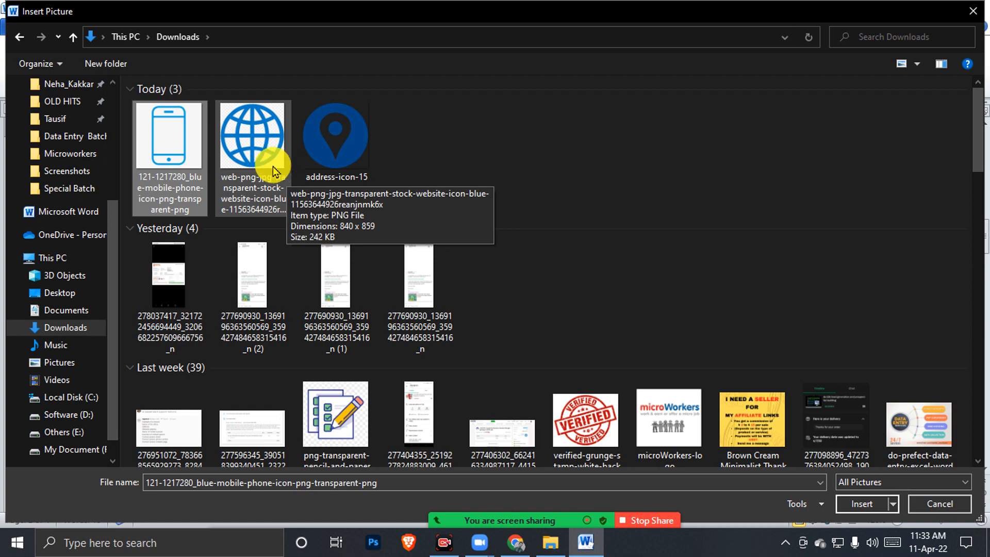
pyautogui.doubleClick(158, 159)
pyautogui.scroll(-5, 579, 261)
pyautogui.moveTo(626, 248); pyautogui.dragTo(475, 307)
pyautogui.moveTo(548, 300); pyautogui.dragTo(559, 276)
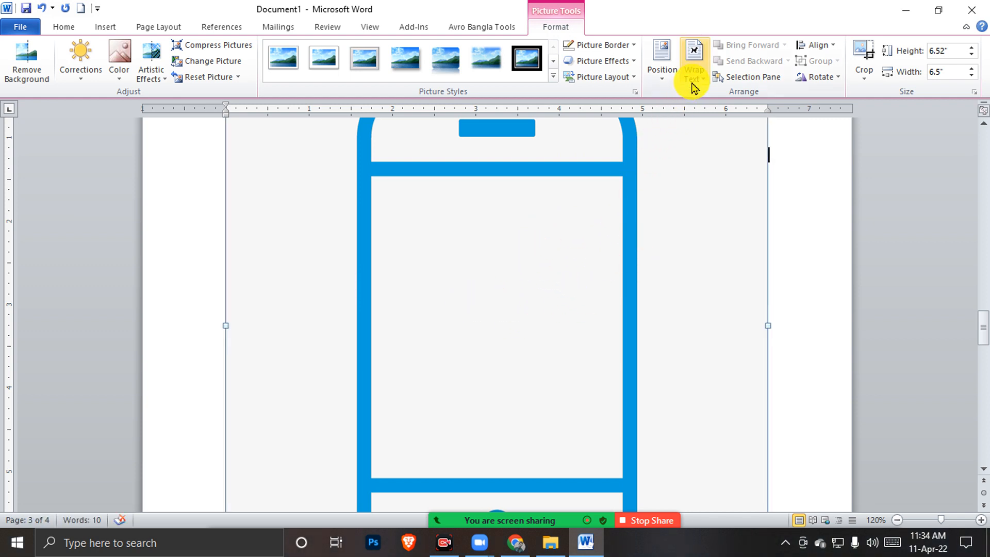
# Set the phone icon to In Front of Text and shrink it to 0.22 × 0.22 inches
pyautogui.click(693, 77)
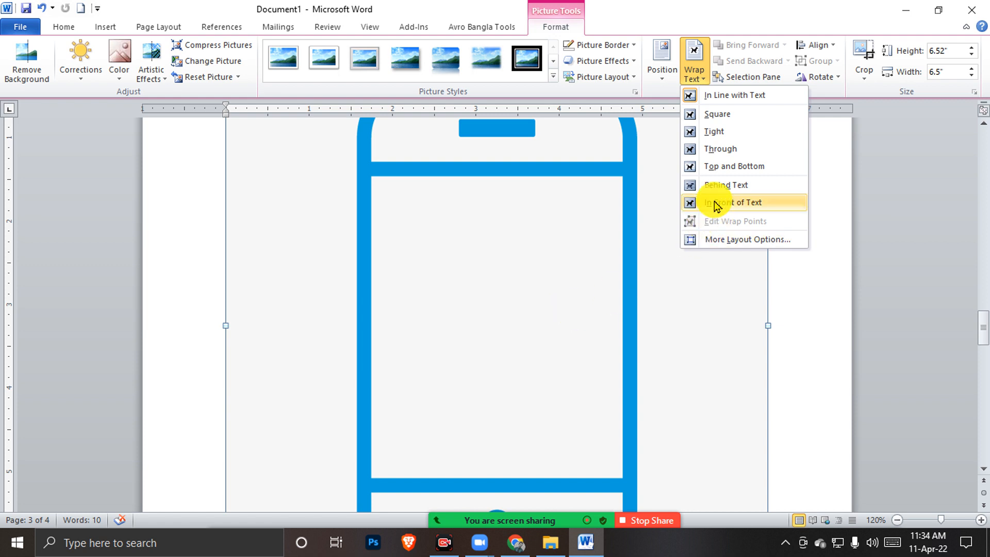
pyautogui.click(690, 204)
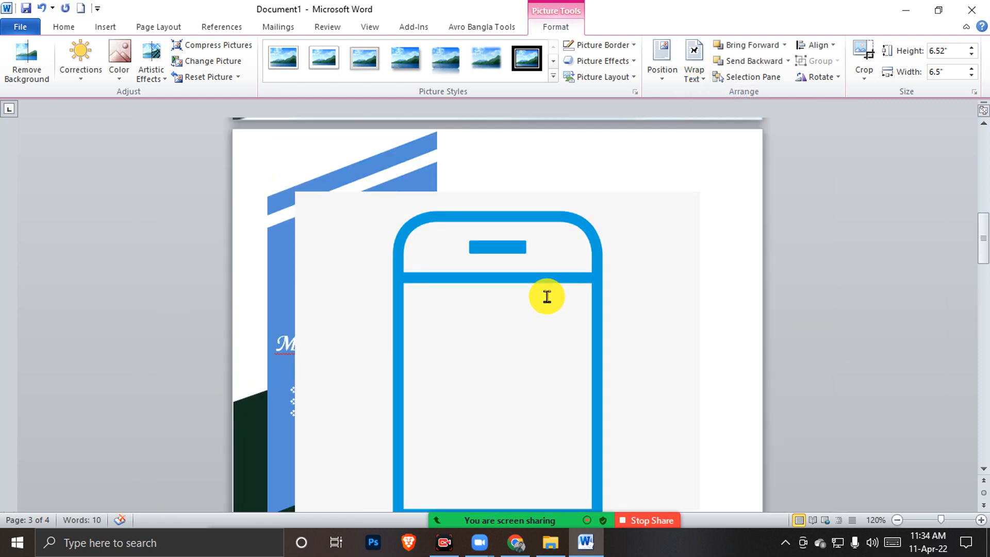
pyautogui.keyDown('ctrl'); pyautogui.scroll(-5, 547, 295); pyautogui.keyUp('ctrl')
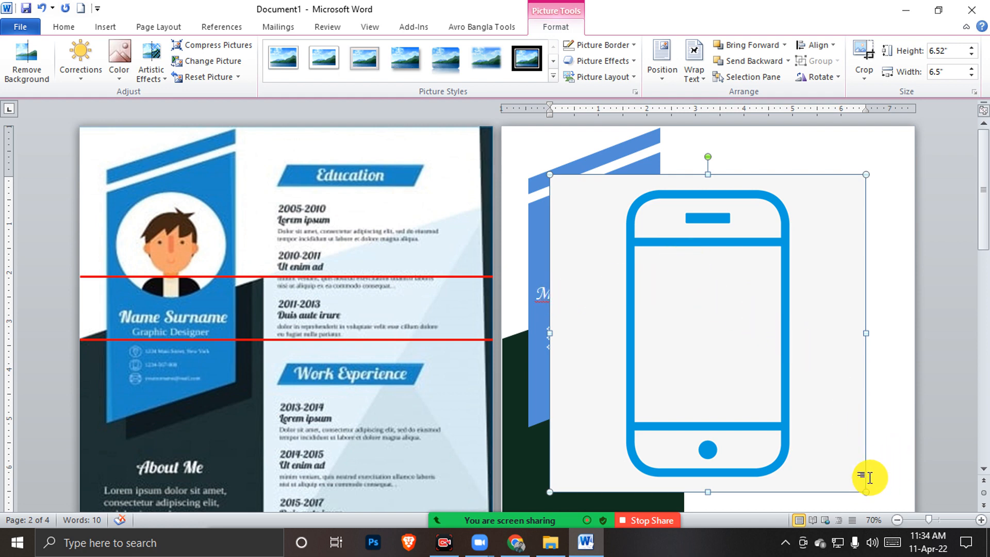
pyautogui.moveTo(867, 493); pyautogui.dragTo(584, 322)
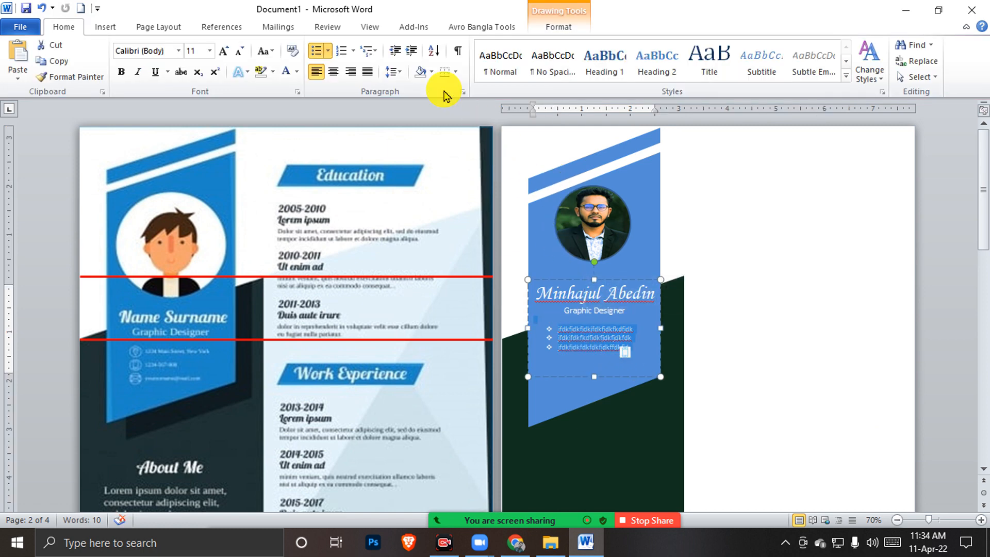
# Remove the bullets from the three contact lines and increase their indent
pyautogui.click(316, 50)
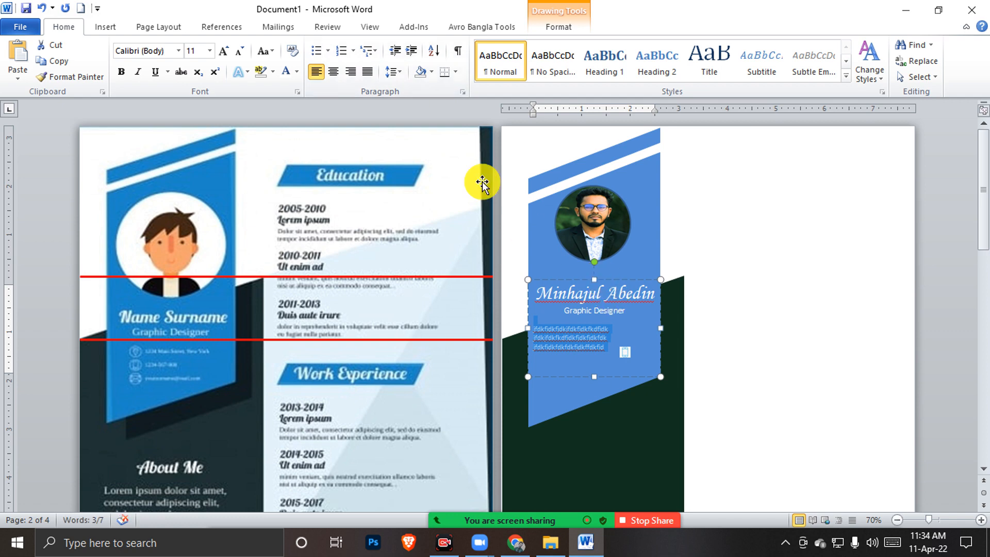
pyautogui.click(412, 52)
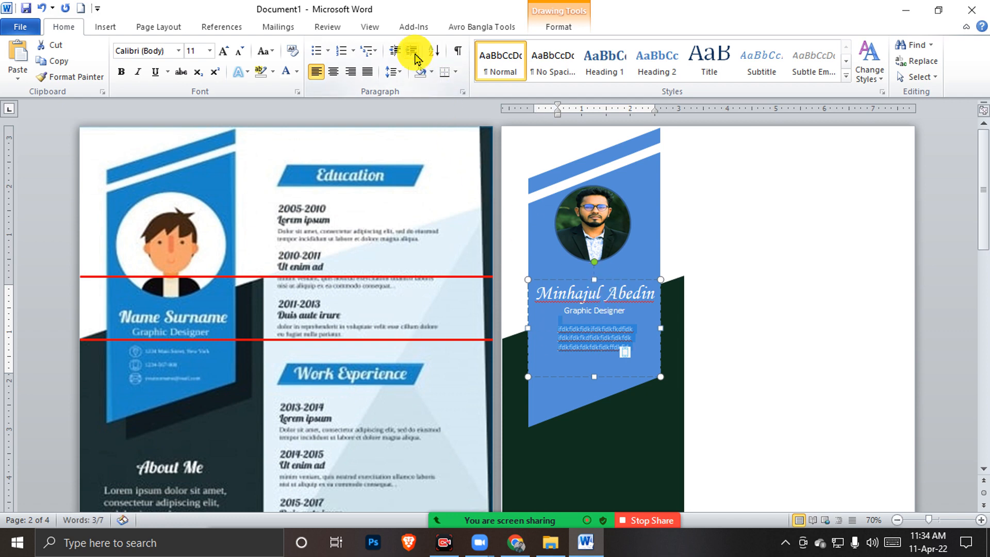
pyautogui.scroll(6, 630, 312)
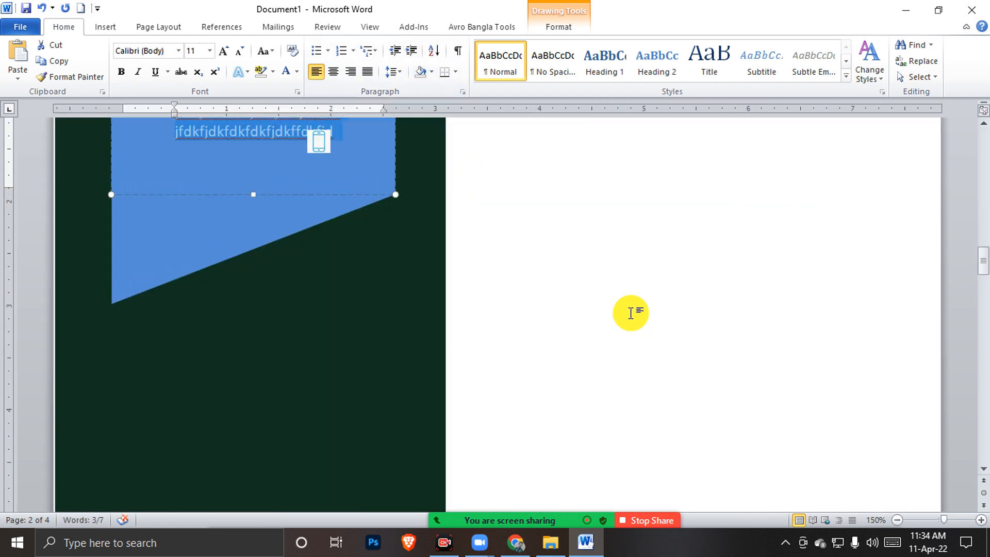
pyautogui.scroll(5, 398, 314)
pyautogui.scroll(2, 403, 306)
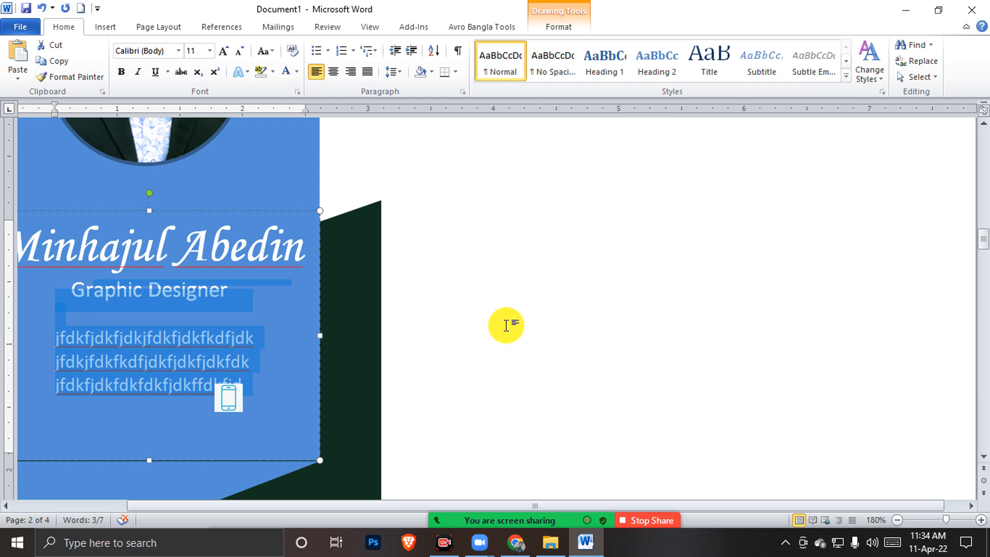
# Place the phone icon at the first line's start, resized to 0.15 × 0.14 inches
pyautogui.moveTo(232, 399); pyautogui.dragTo(38, 339)
pyautogui.scroll(5, 82, 361)
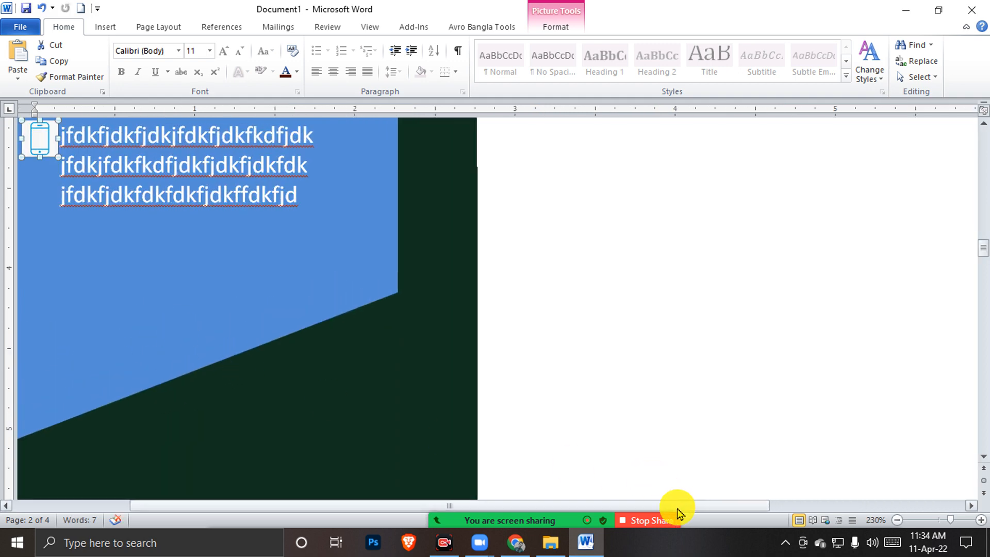
pyautogui.moveTo(685, 508); pyautogui.dragTo(460, 451)
pyautogui.scroll(3, 273, 295)
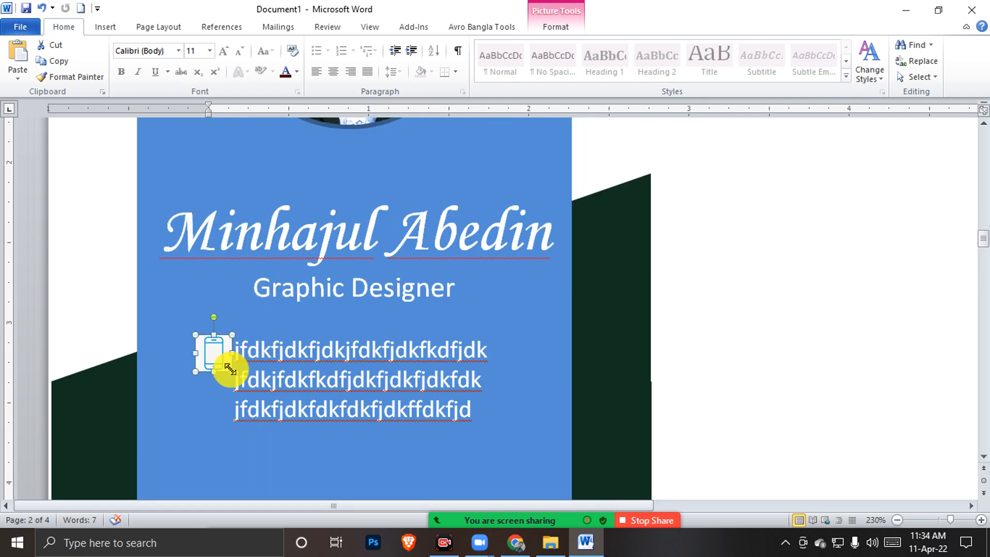
pyautogui.moveTo(234, 355); pyautogui.dragTo(220, 353)
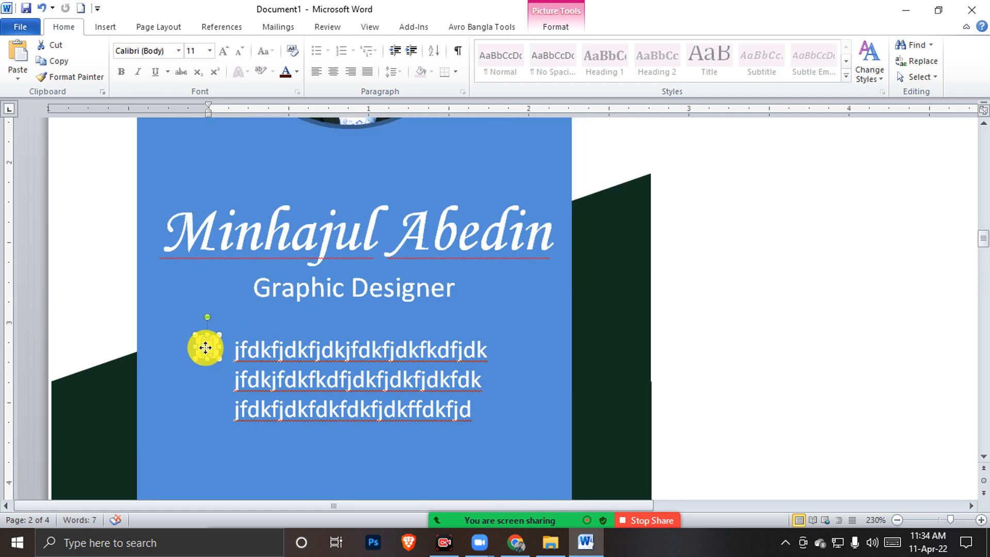
pyautogui.click(514, 381)
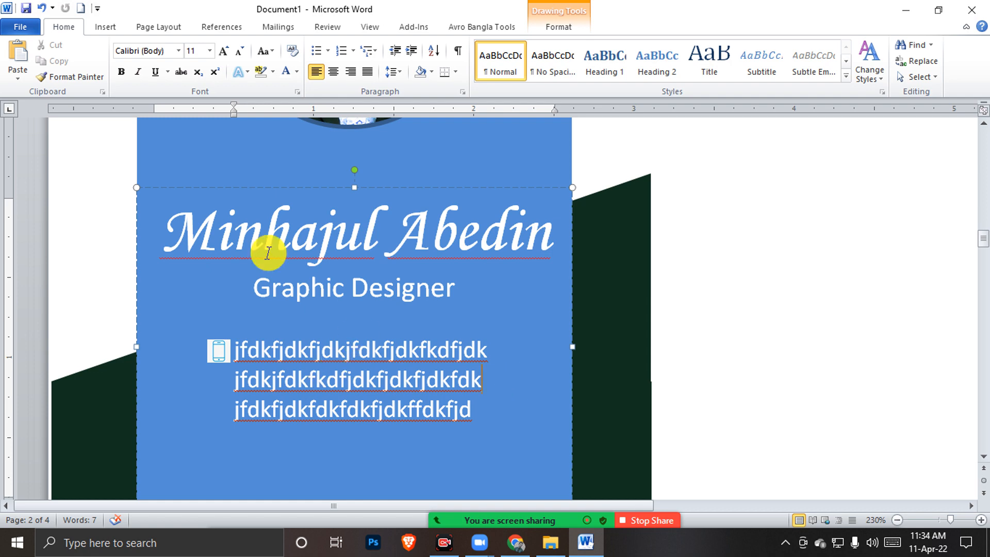
pyautogui.click(817, 407)
# Select the phone icons at the start of the first, second and third lines in turn
pyautogui.scroll(4, 817, 406)
pyautogui.scroll(-5, 673, 375)
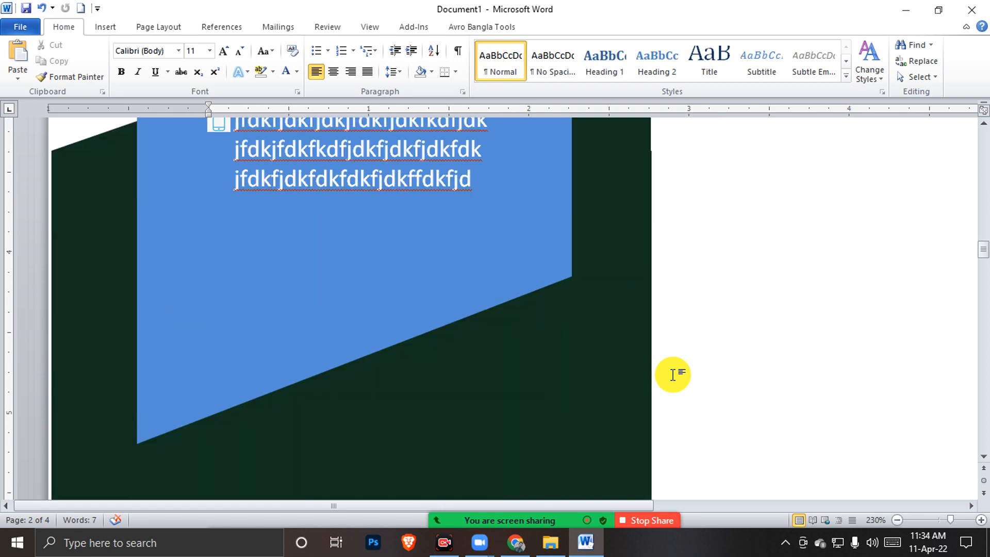
pyautogui.scroll(-5, 297, 318)
pyautogui.scroll(-5, 297, 319)
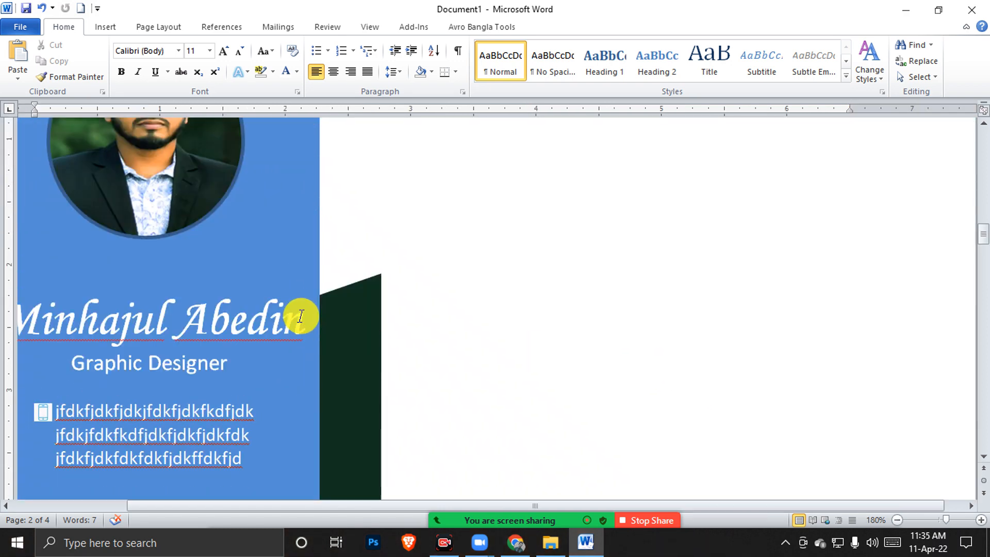
pyautogui.scroll(5, 199, 320)
pyautogui.scroll(2, 272, 338)
pyautogui.scroll(3, 273, 338)
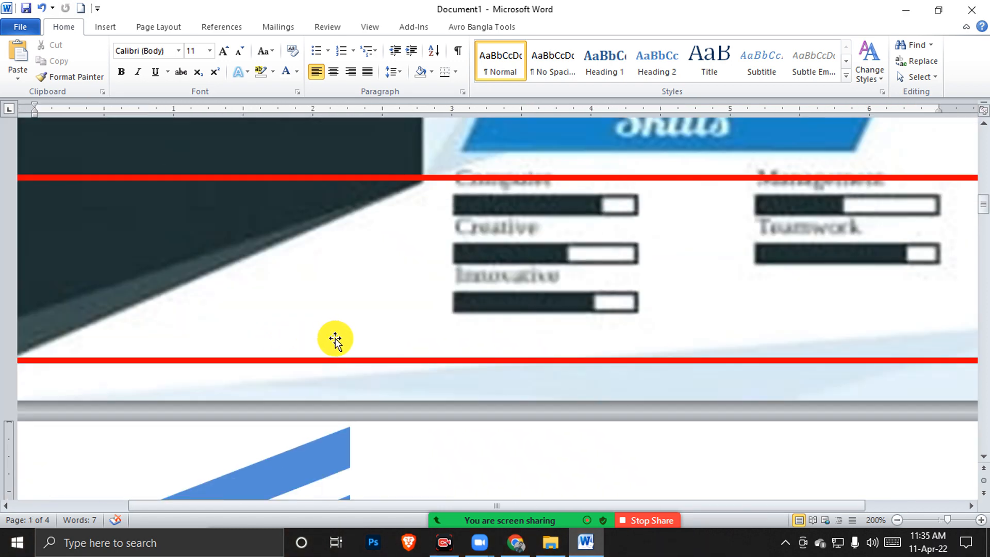
pyautogui.scroll(-3, 328, 338)
pyautogui.scroll(8, 405, 350)
pyautogui.scroll(-3, 410, 347)
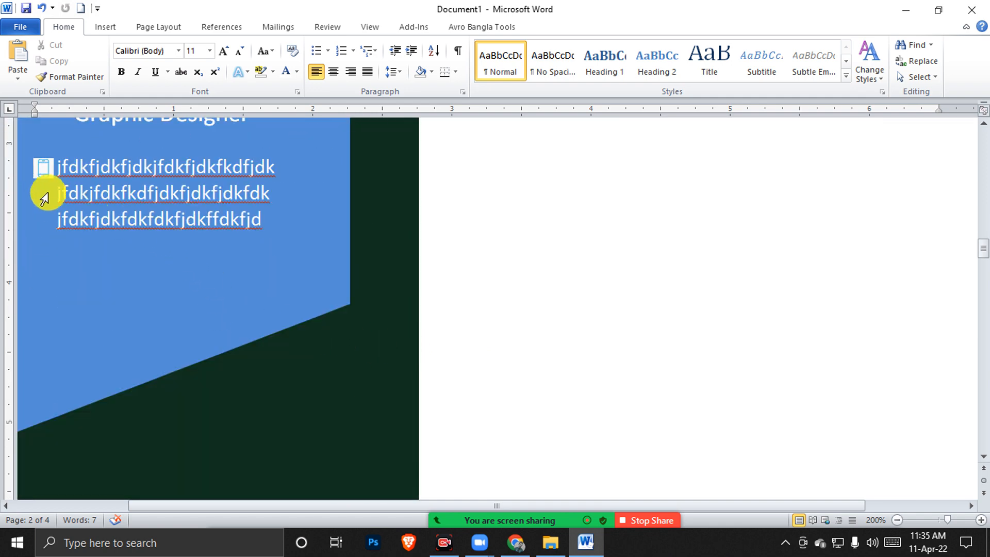
pyautogui.click(44, 169)
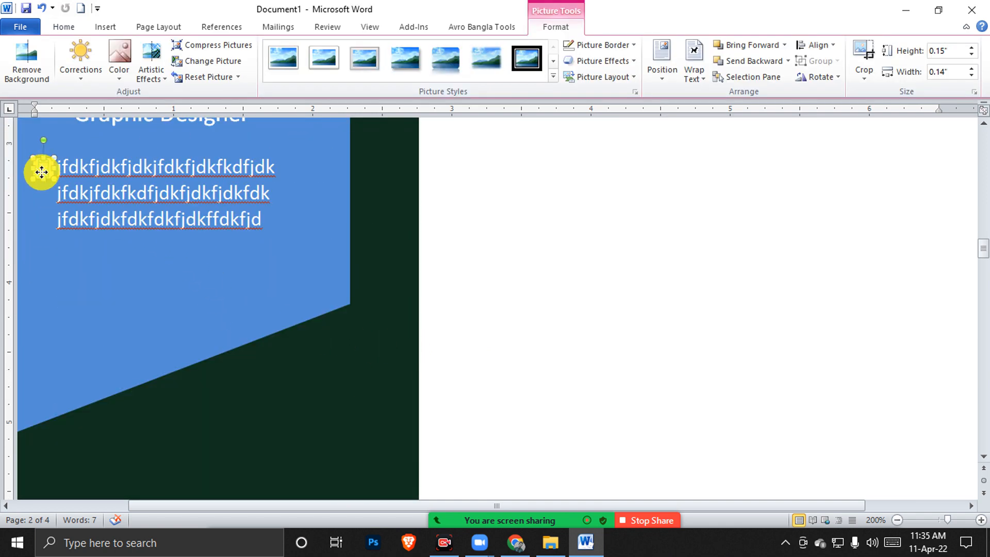
pyautogui.click(47, 197)
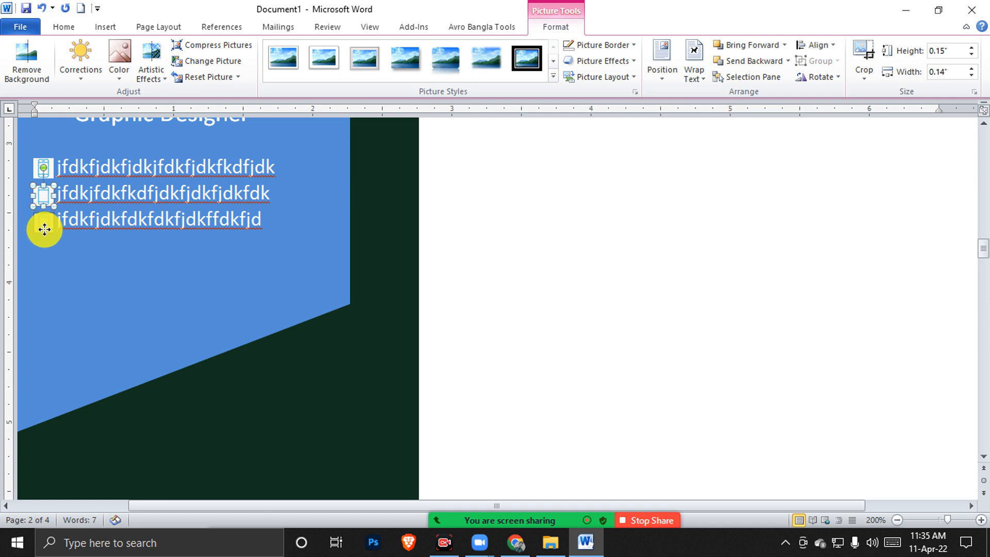
pyautogui.click(95, 196)
pyautogui.click(49, 202)
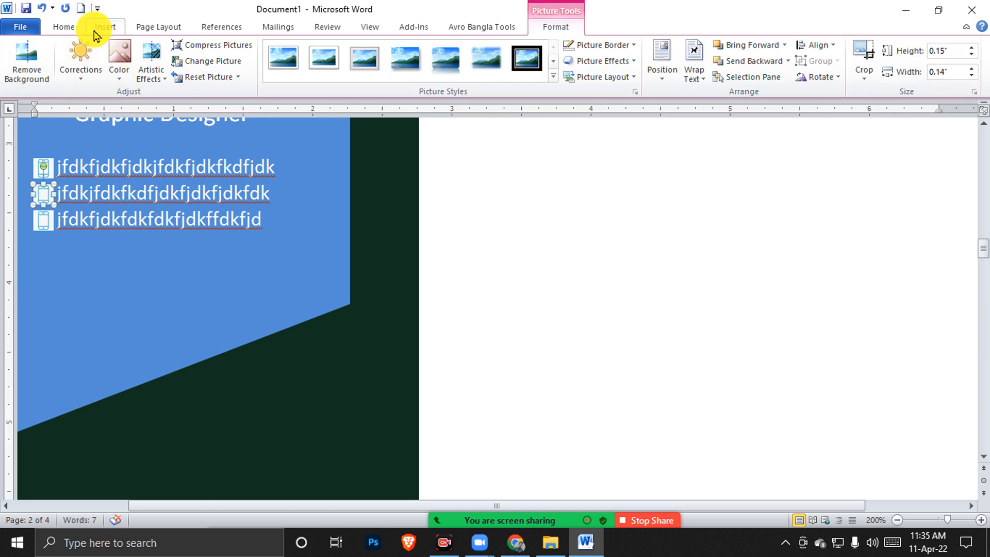
pyautogui.click(156, 26)
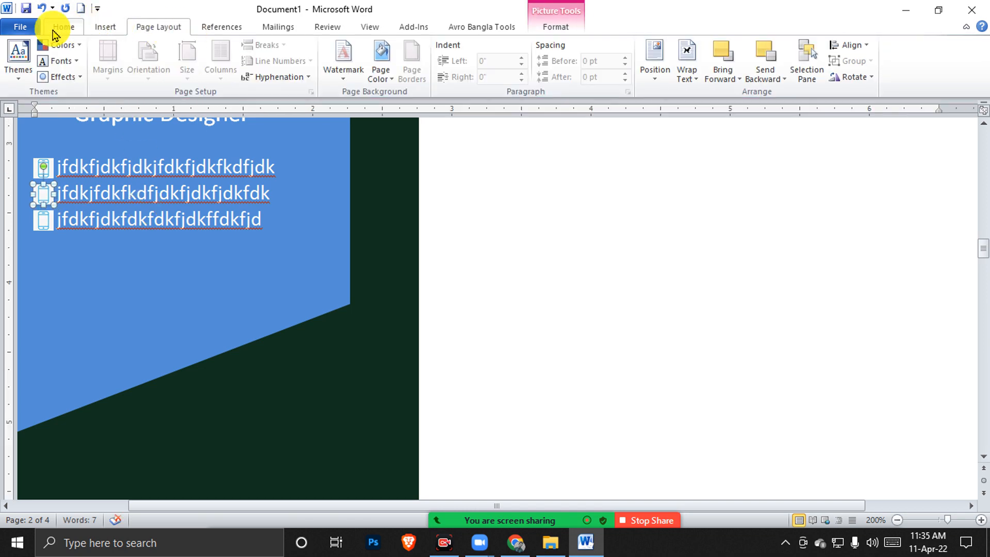
# Insert the address-icon-11 location pin picture and set it In Front of Text
pyautogui.click(103, 27)
pyautogui.click(153, 62)
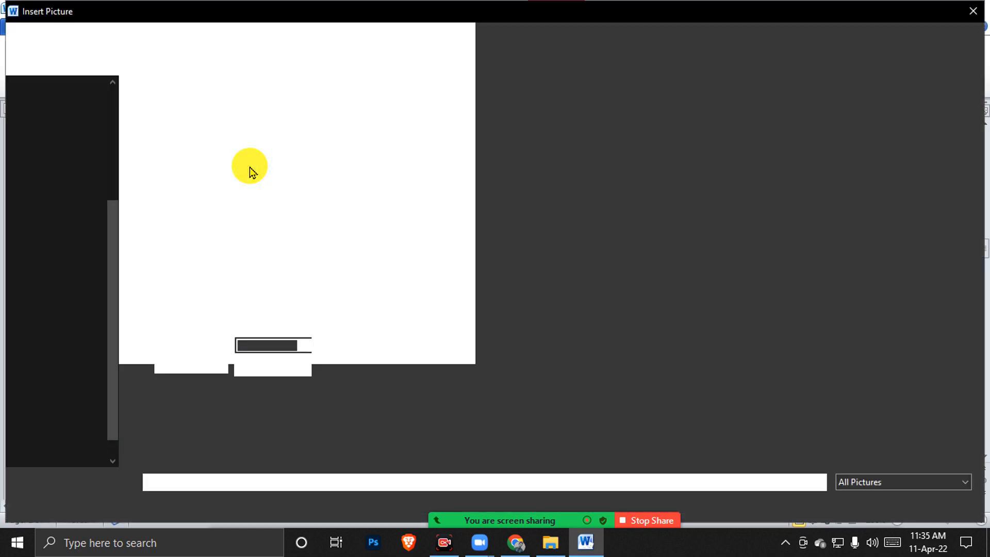
pyautogui.doubleClick(330, 149)
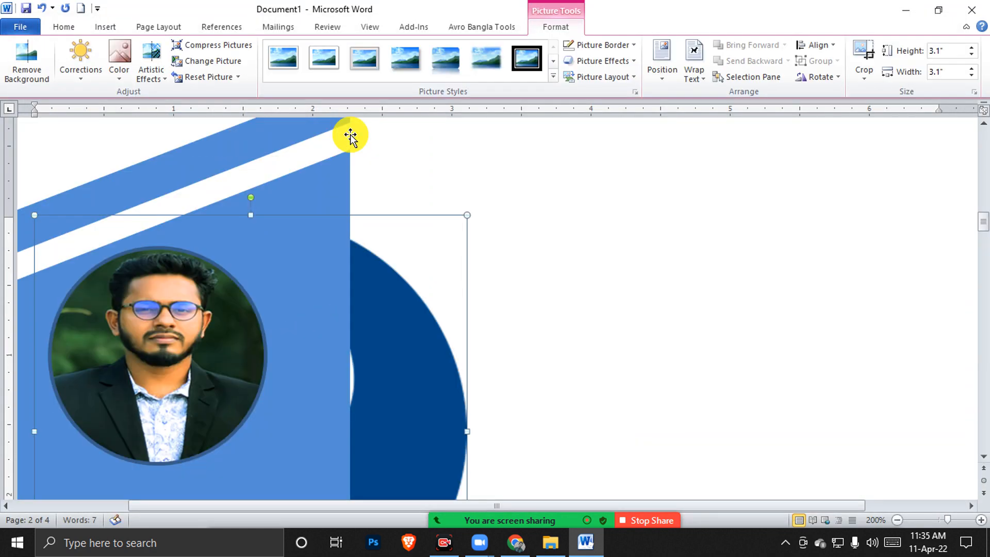
pyautogui.click(693, 69)
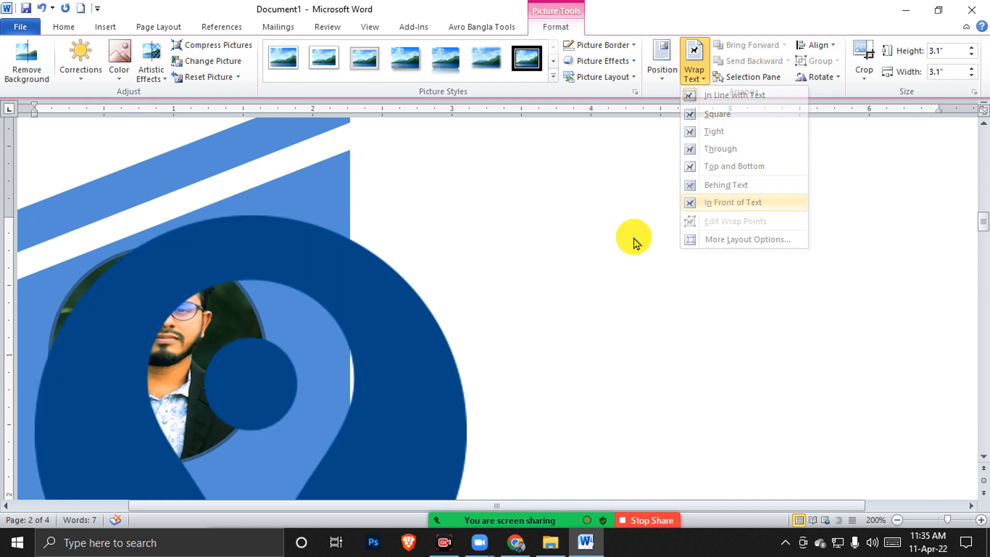
pyautogui.click(728, 207)
# Shrink the location pin to 0.48 × 0.48 inches and place it beside the contact lines
pyautogui.scroll(-5, 431, 314)
pyautogui.scroll(3, 461, 280)
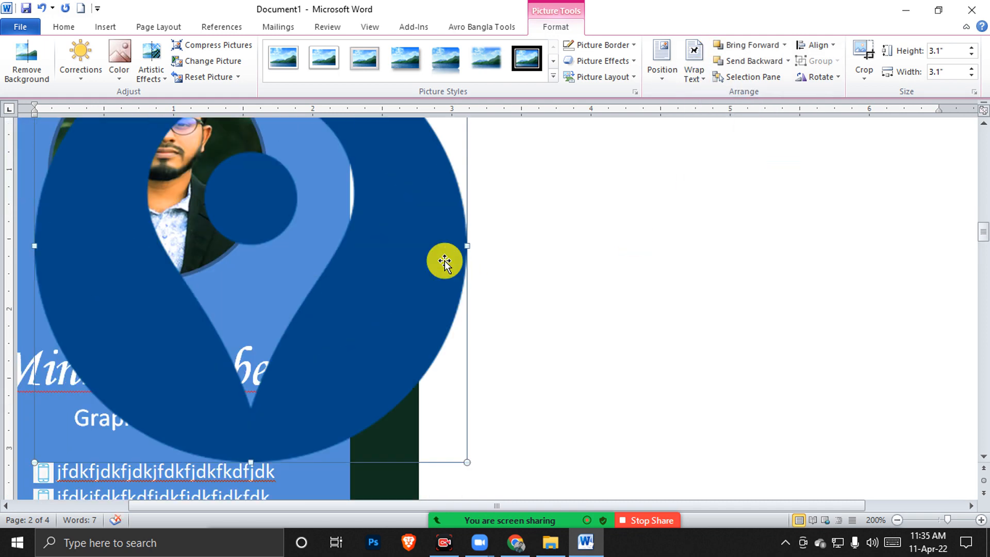
pyautogui.moveTo(466, 461); pyautogui.dragTo(170, 219)
pyautogui.moveTo(154, 176); pyautogui.dragTo(232, 278)
pyautogui.scroll(-2, 232, 277)
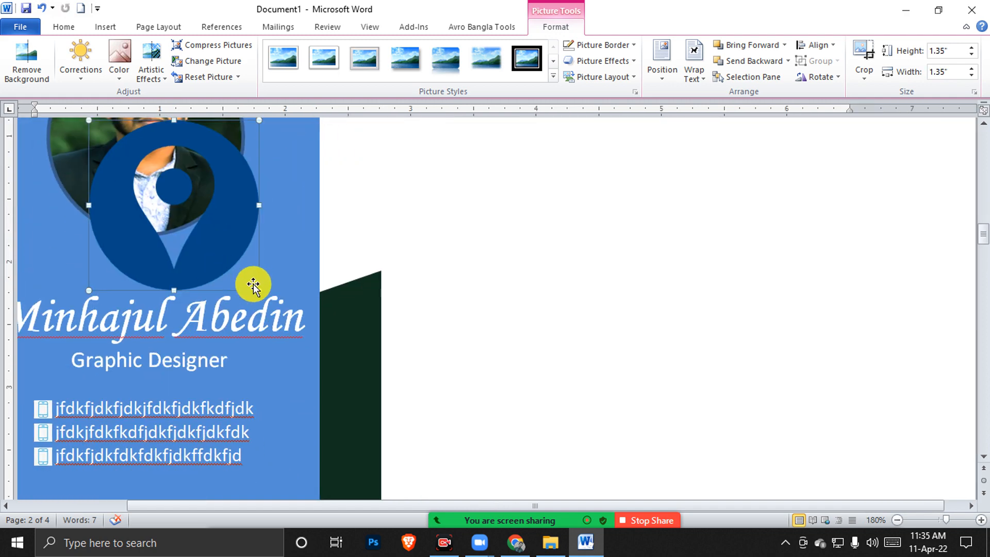
pyautogui.moveTo(260, 291); pyautogui.dragTo(119, 150)
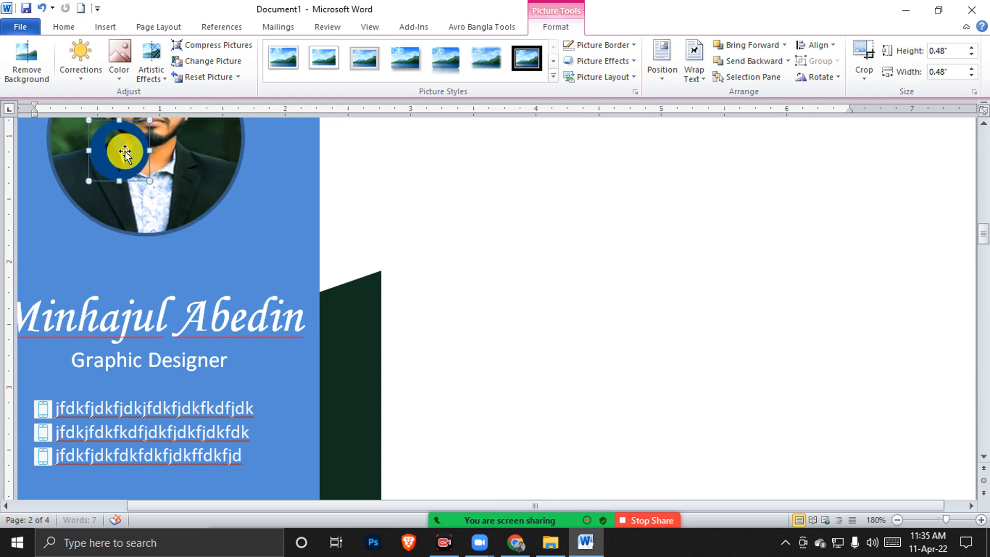
pyautogui.moveTo(71, 429); pyautogui.dragTo(258, 467)
pyautogui.scroll(-3, 276, 366)
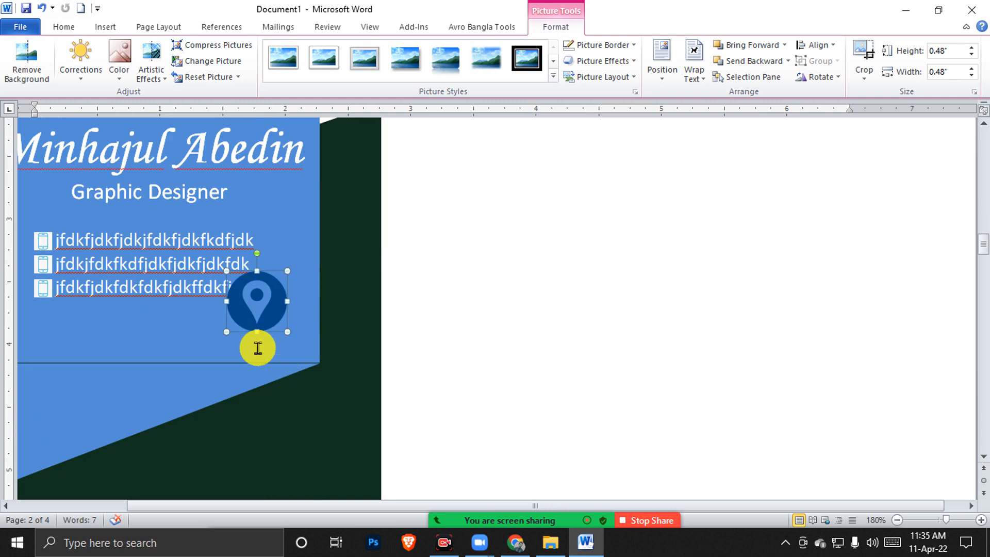
pyautogui.moveTo(257, 303); pyautogui.dragTo(240, 325)
# Recolour the location pin icon light grey
pyautogui.click(126, 74)
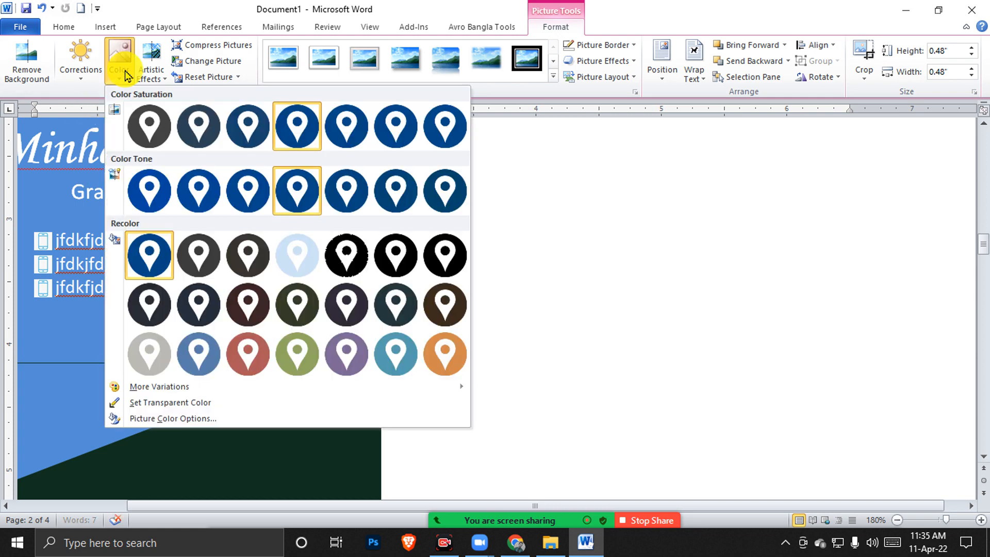
pyautogui.click(151, 350)
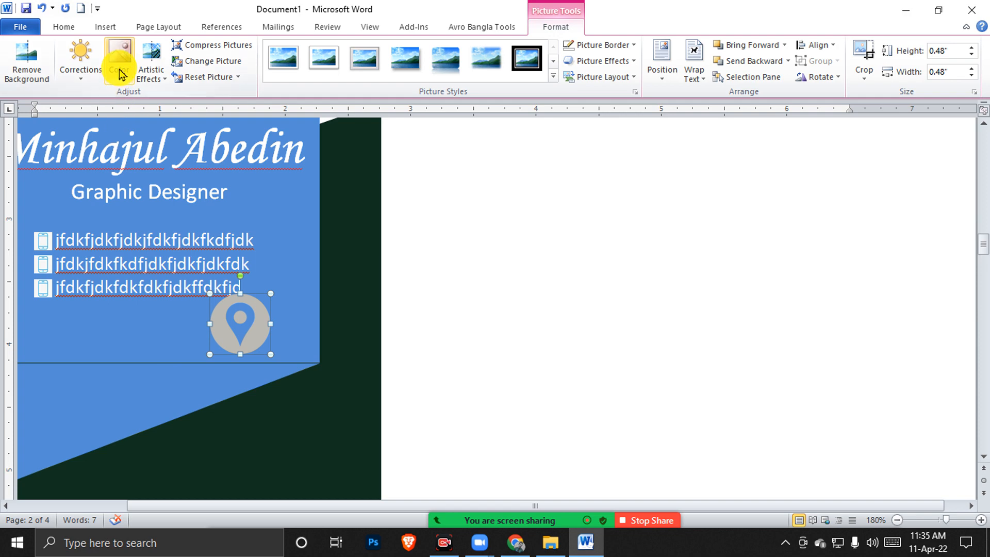
pyautogui.click(121, 72)
pyautogui.click(148, 72)
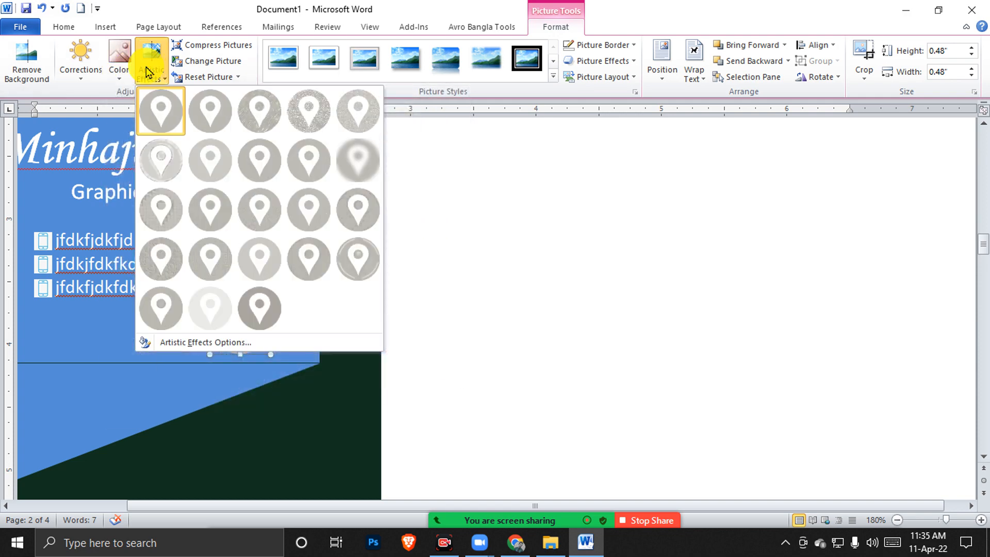
pyautogui.click(210, 110)
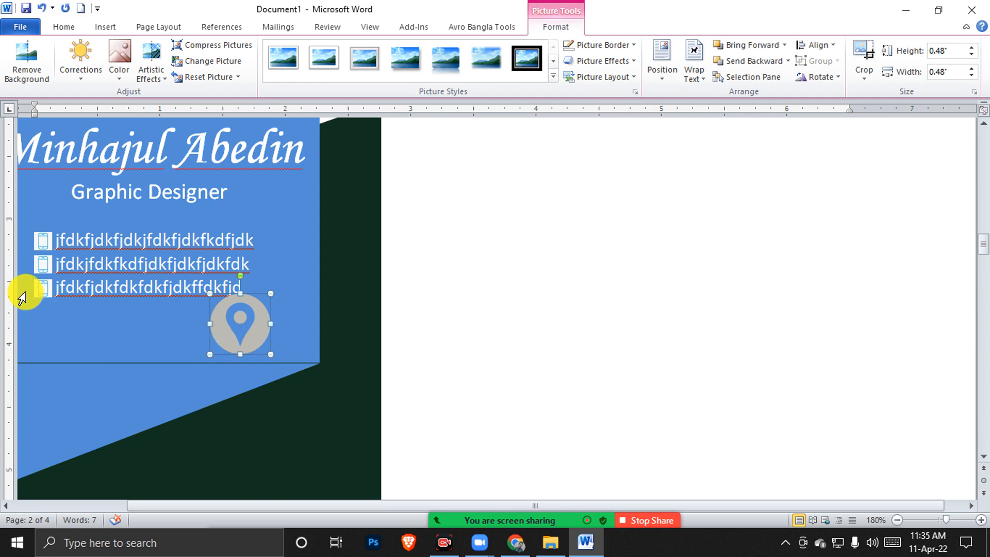
# Delete the phone icon from the second contact line
pyautogui.click(41, 263)
pyautogui.press('Delete')
pyautogui.scroll(5, 215, 336)
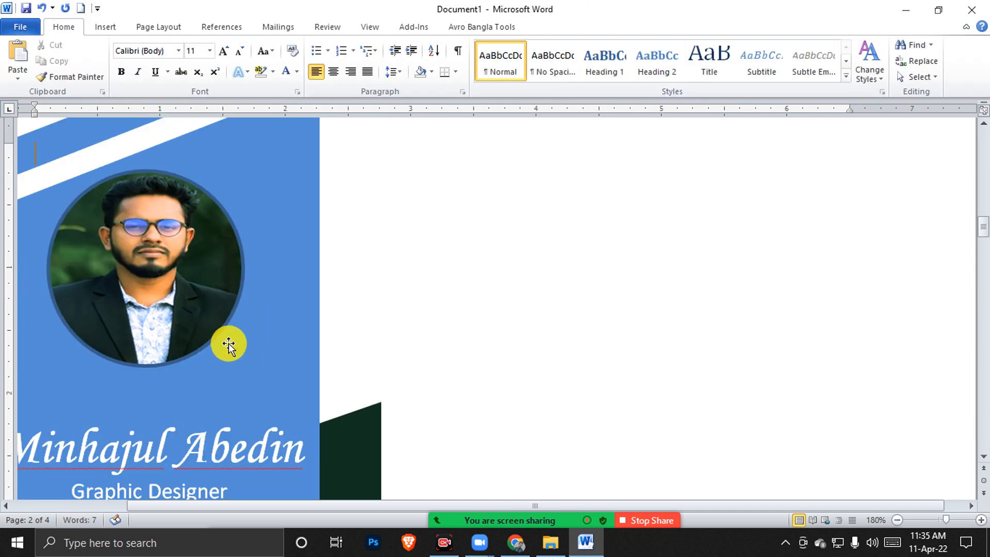
pyautogui.scroll(-5, 236, 334)
# Drop the grey pin icon into the text box at the start of the second contact line
pyautogui.moveTo(254, 294); pyautogui.dragTo(136, 242)
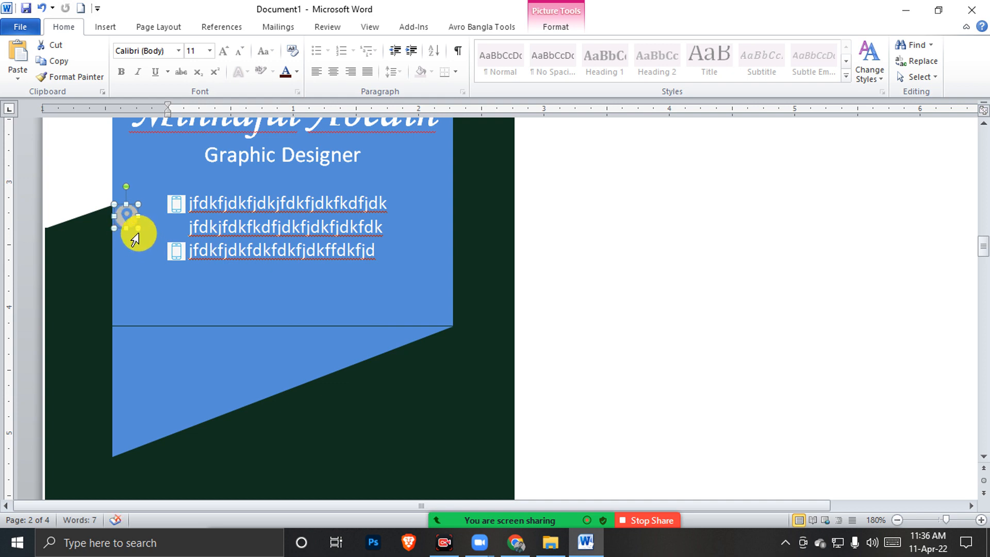
pyautogui.click(139, 233)
pyautogui.rightClick(138, 233)
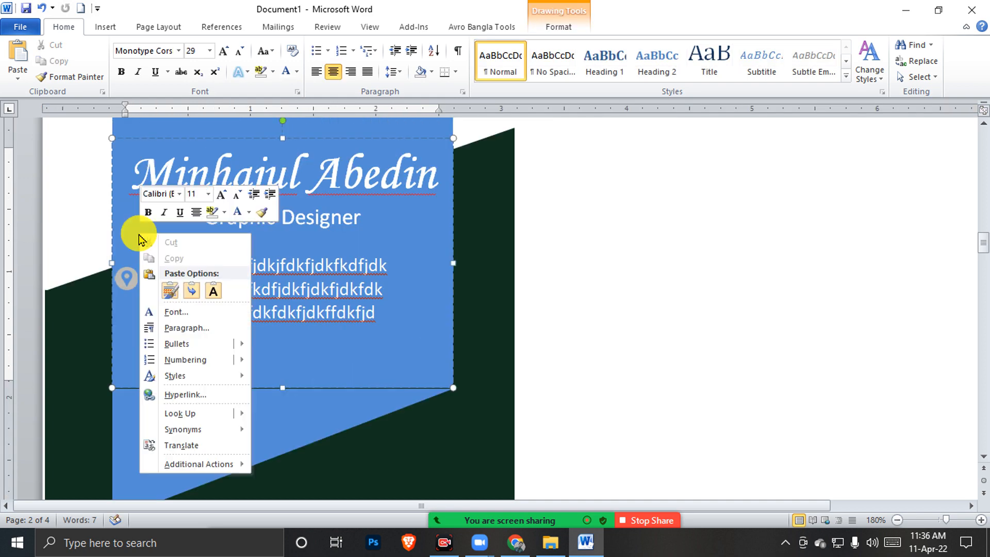
pyautogui.click(256, 301)
pyautogui.click(130, 277)
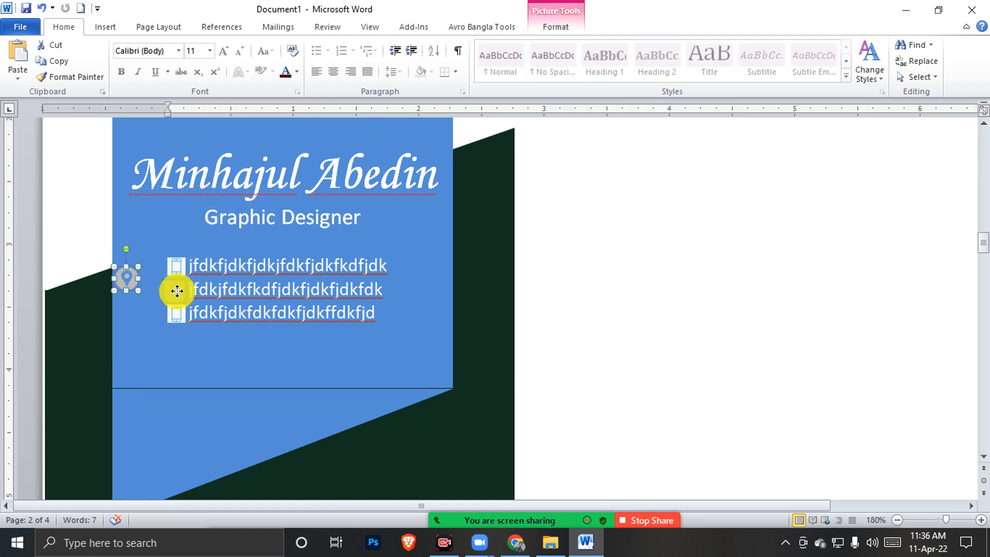
pyautogui.moveTo(177, 292); pyautogui.dragTo(177, 292)
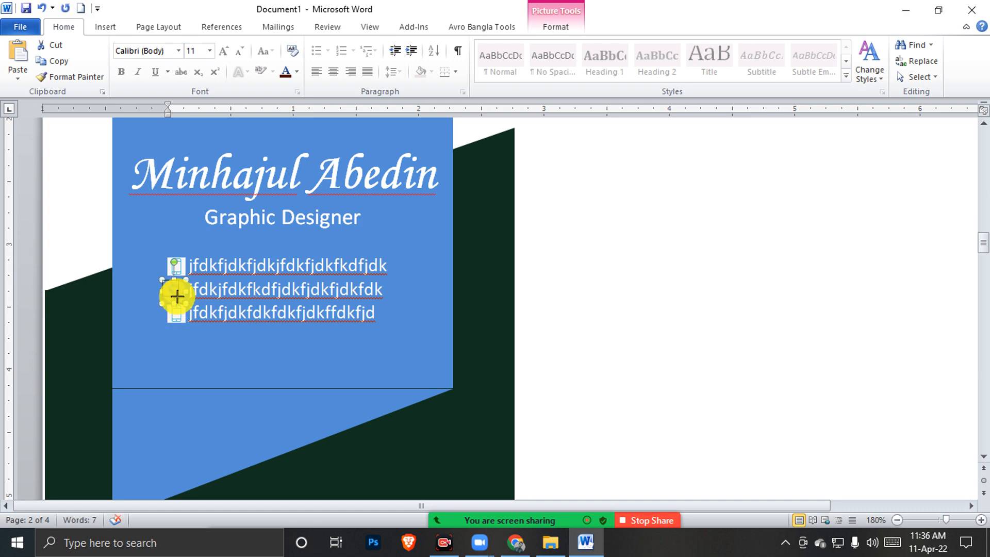
pyautogui.moveTo(181, 298); pyautogui.dragTo(181, 300)
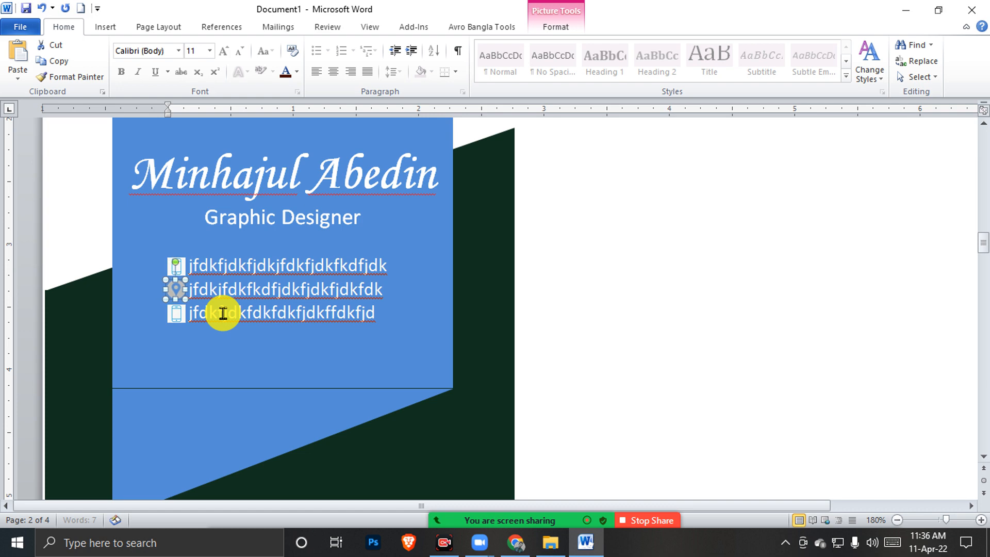
pyautogui.click(206, 369)
pyautogui.click(180, 315)
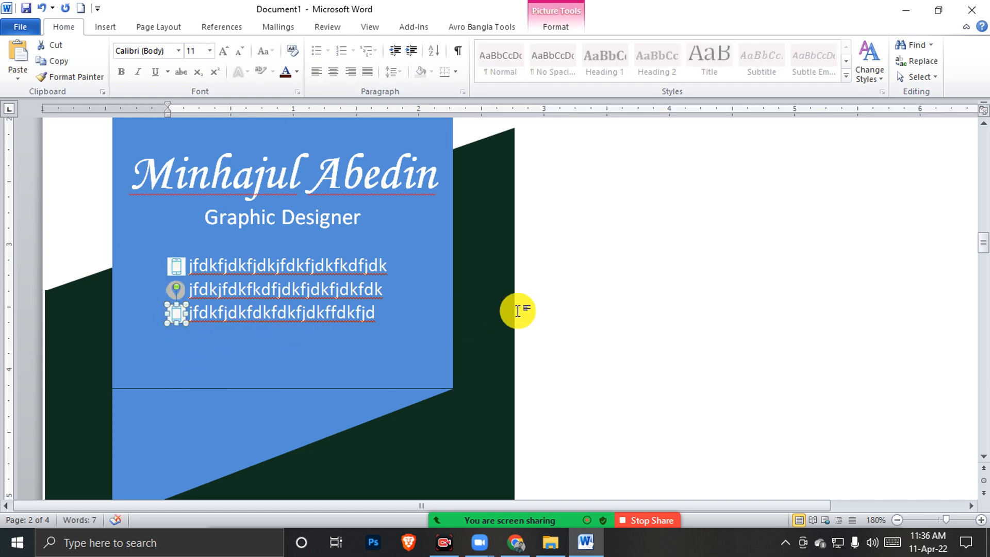
pyautogui.click(572, 314)
pyautogui.scroll(5, 572, 314)
pyautogui.scroll(-4, 575, 315)
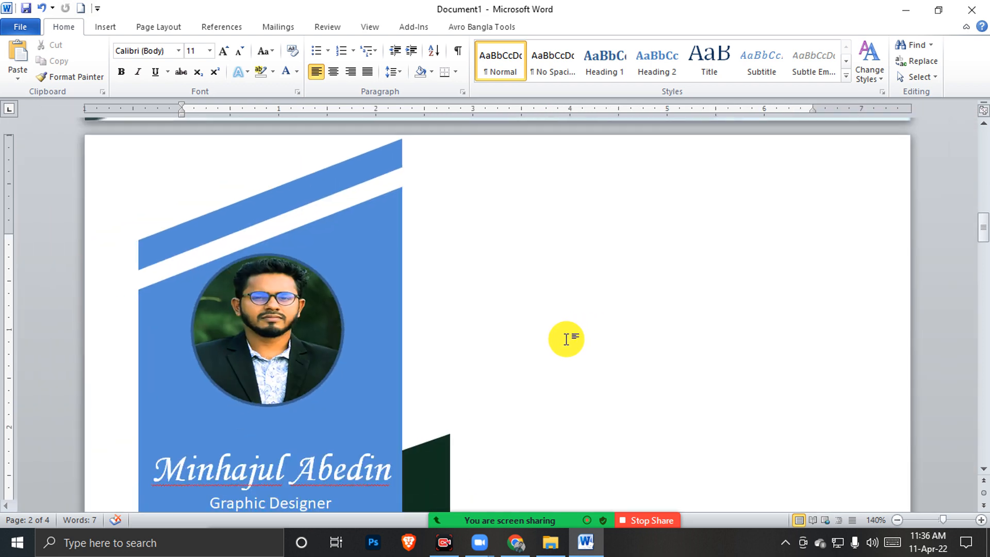
pyautogui.scroll(-2, 566, 339)
pyautogui.scroll(-2, 563, 344)
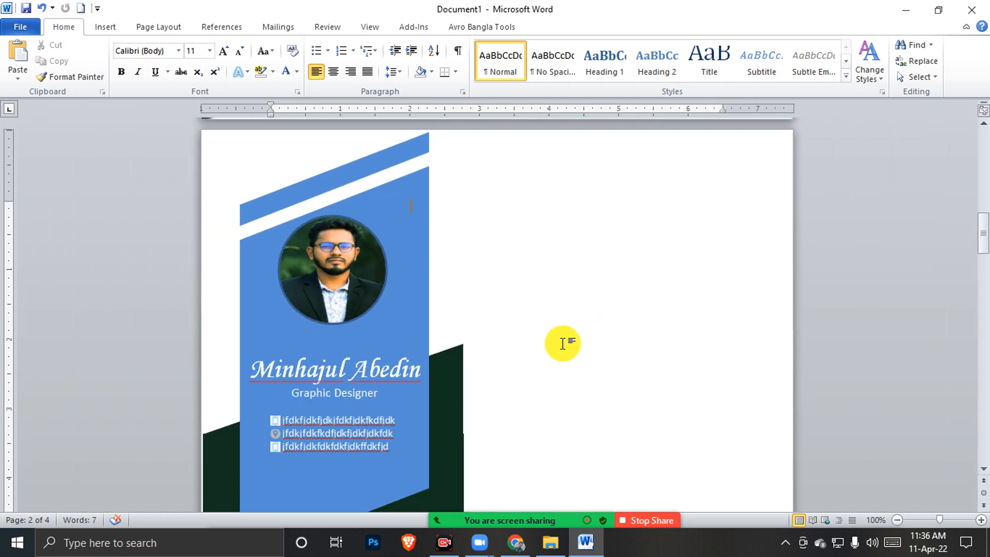
pyautogui.scroll(-3, 562, 345)
pyautogui.scroll(-1, 561, 346)
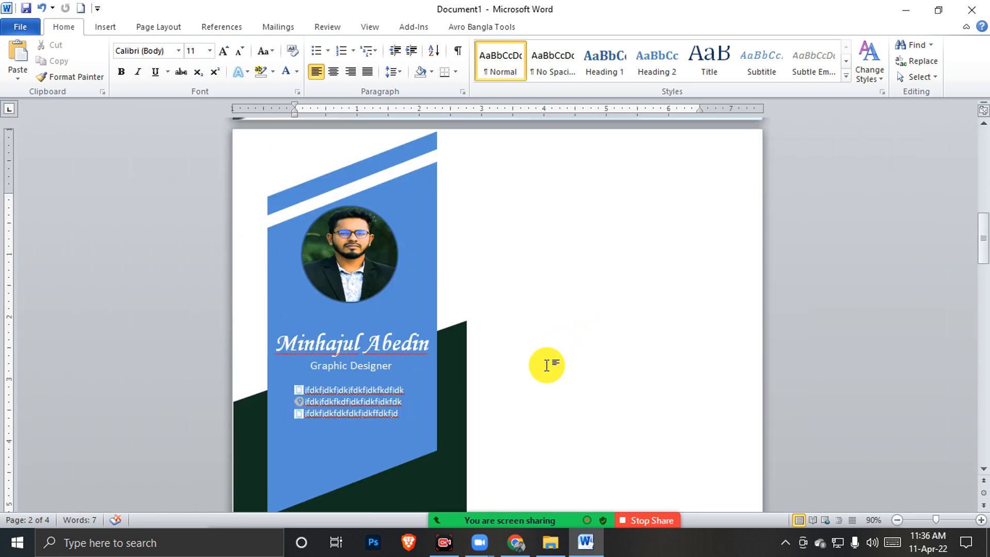
pyautogui.scroll(-2, 547, 364)
pyautogui.scroll(-1, 547, 364)
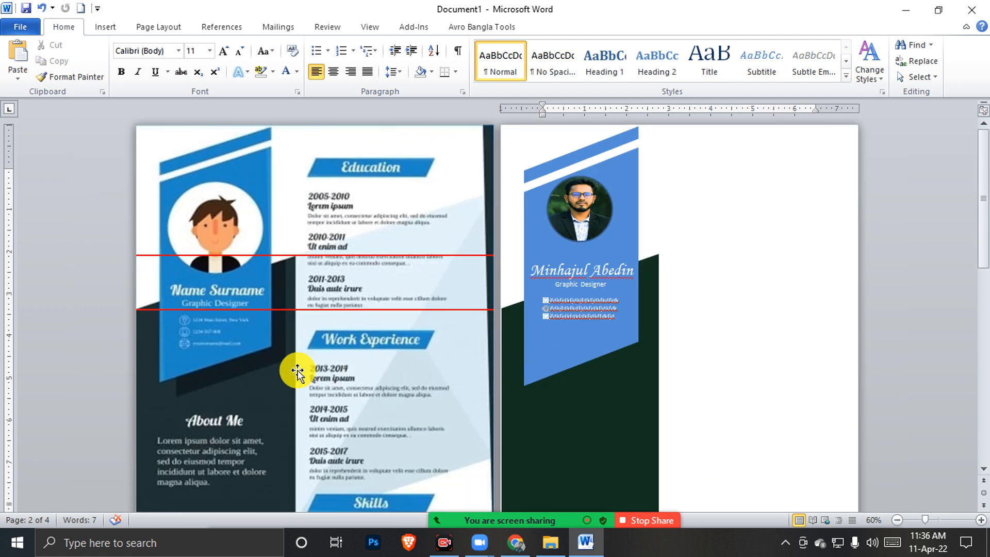
pyautogui.click(256, 380)
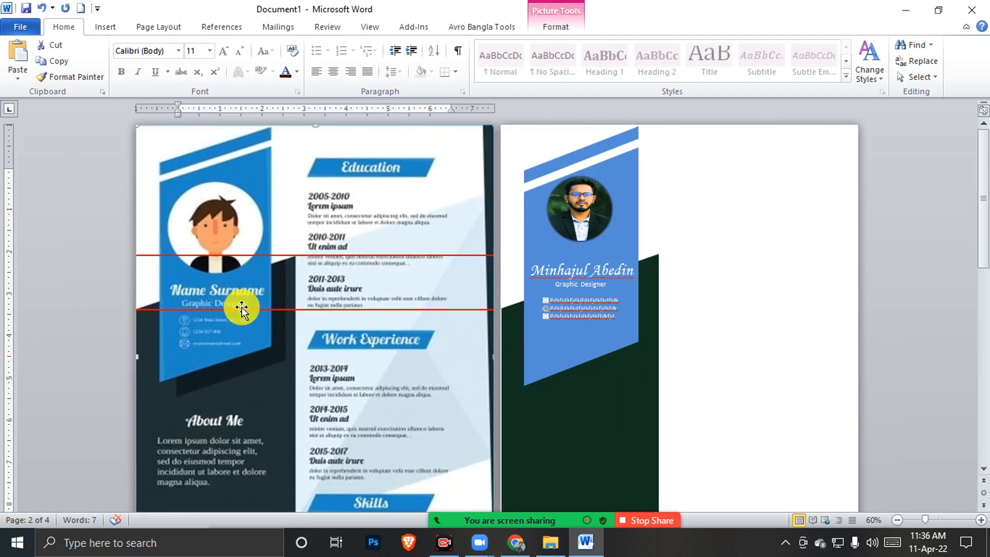
pyautogui.click(243, 307)
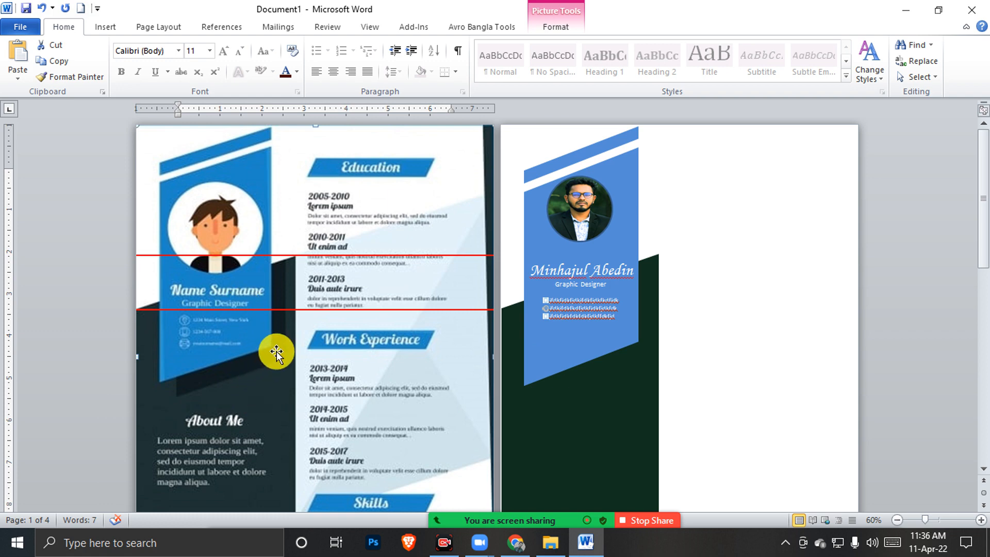
pyautogui.scroll(-2, 278, 356)
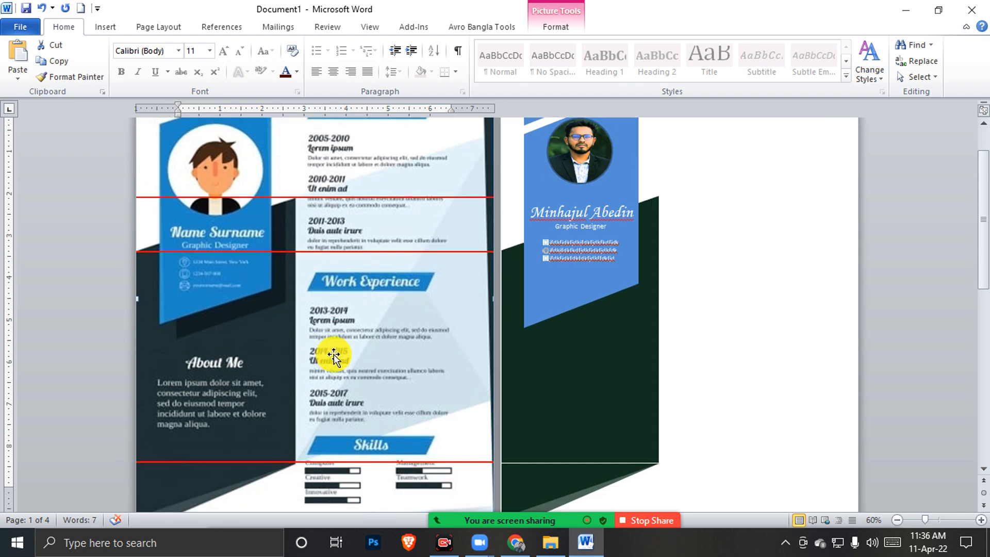
pyautogui.click(539, 475)
pyautogui.click(708, 464)
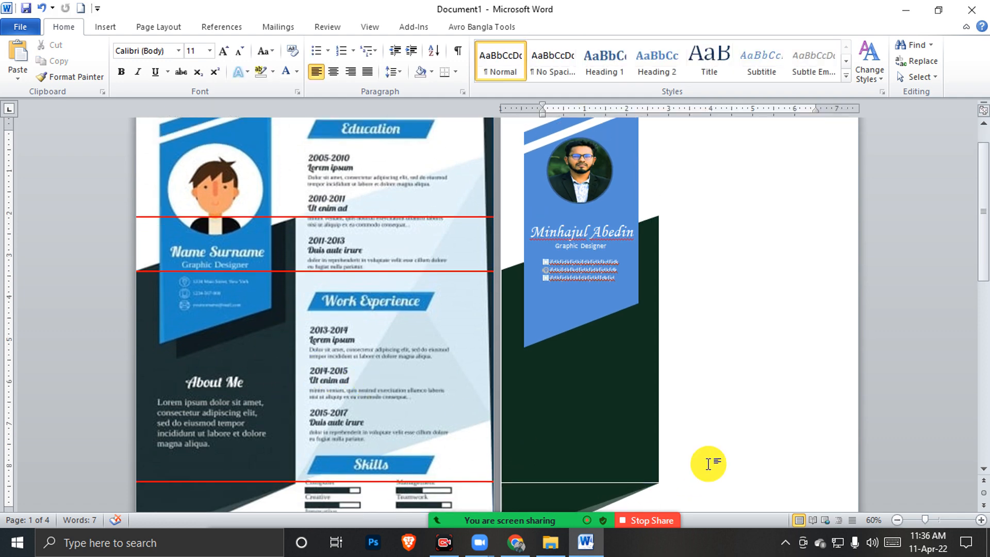
pyautogui.click(584, 493)
pyautogui.click(736, 431)
pyautogui.scroll(-2, 735, 431)
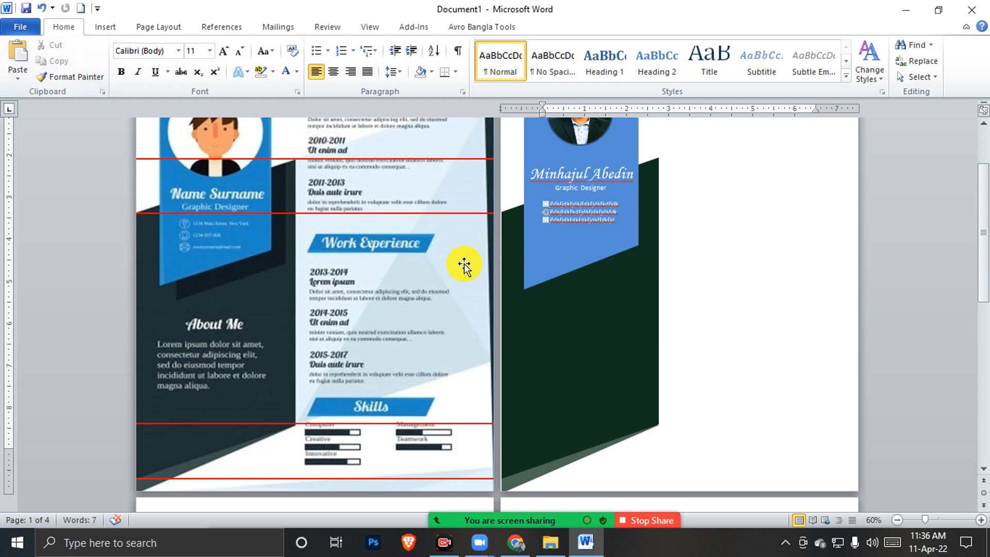
pyautogui.click(103, 28)
# Draw a Freeform outline on page 2 with a vertical left edge and slanted top and bottom edges
pyautogui.click(213, 67)
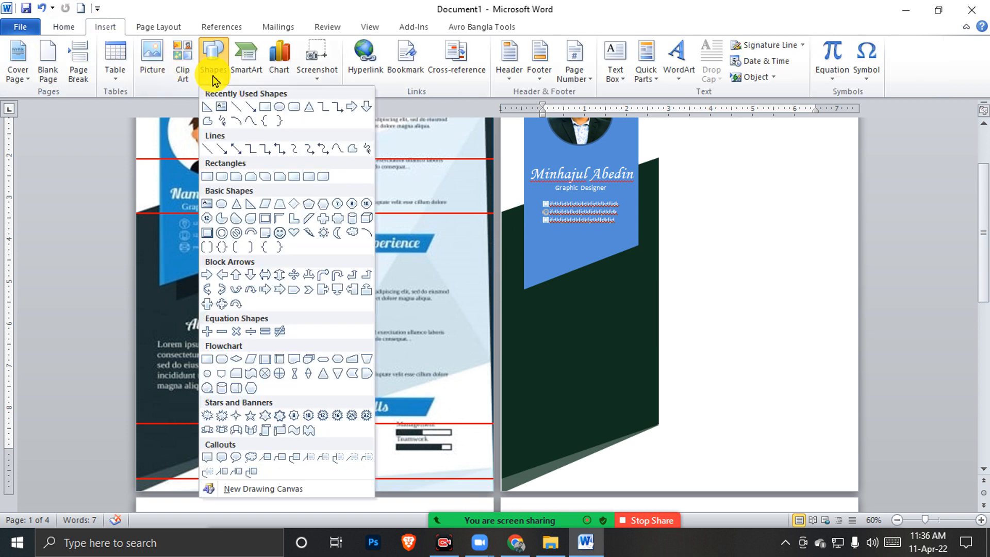
pyautogui.click(350, 148)
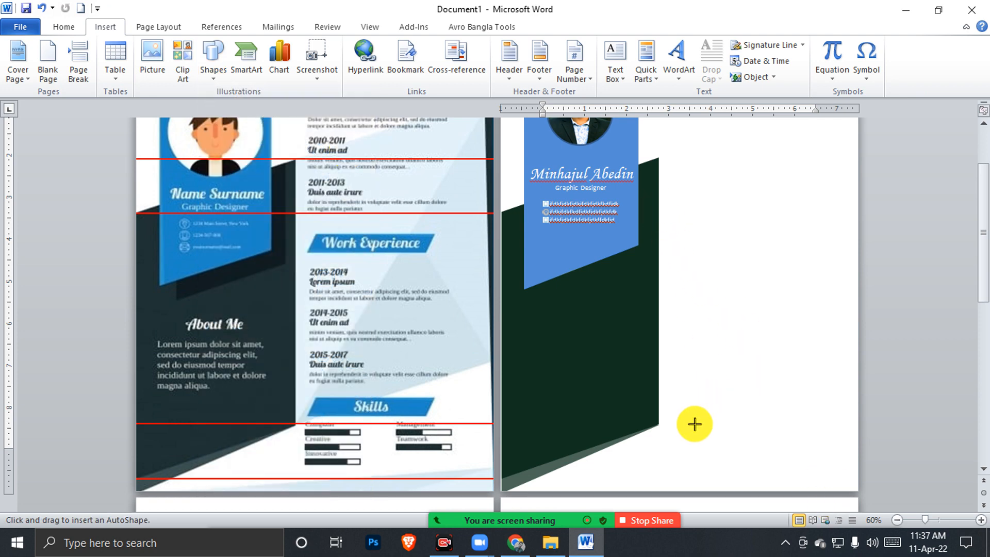
pyautogui.moveTo(681, 416); pyautogui.dragTo(685, 166)
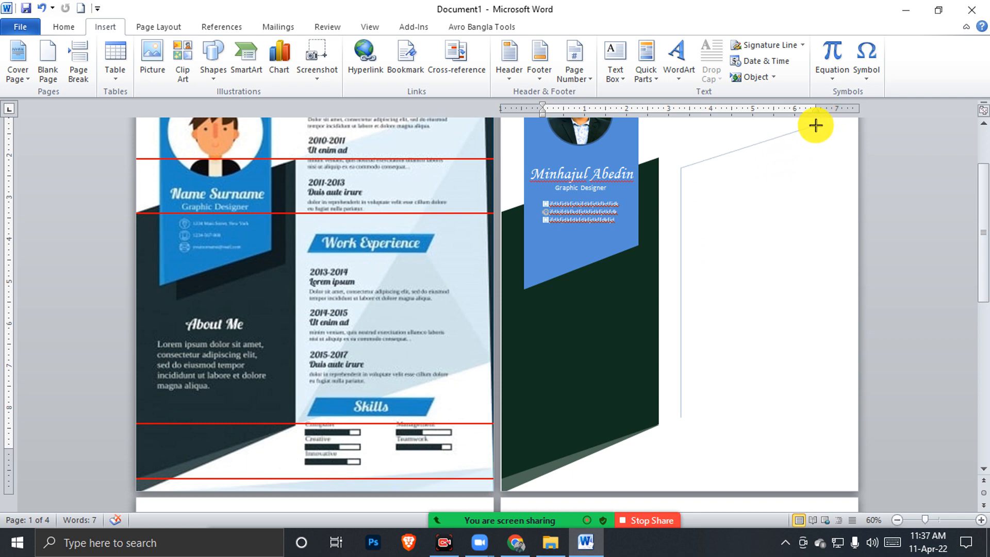
pyautogui.click(815, 124)
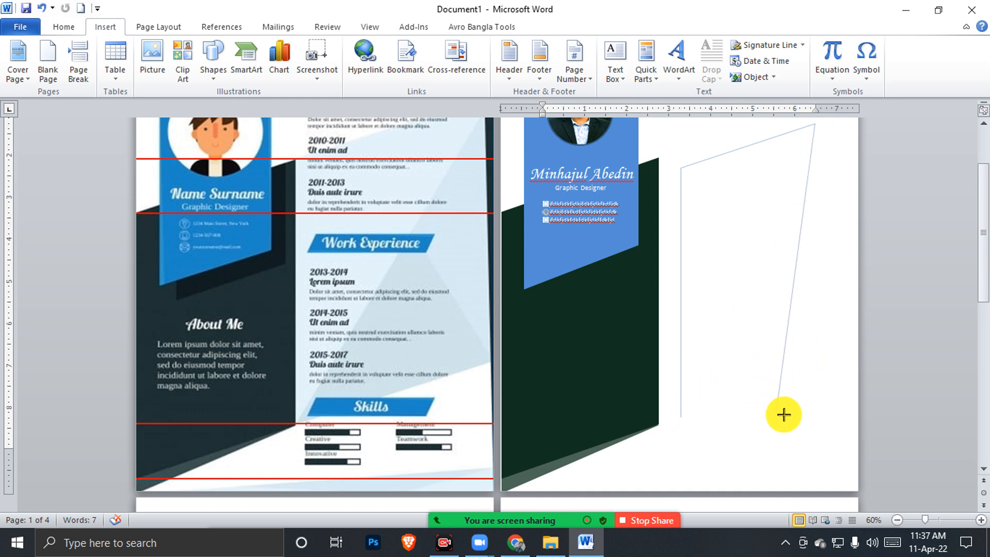
pyautogui.click(814, 414)
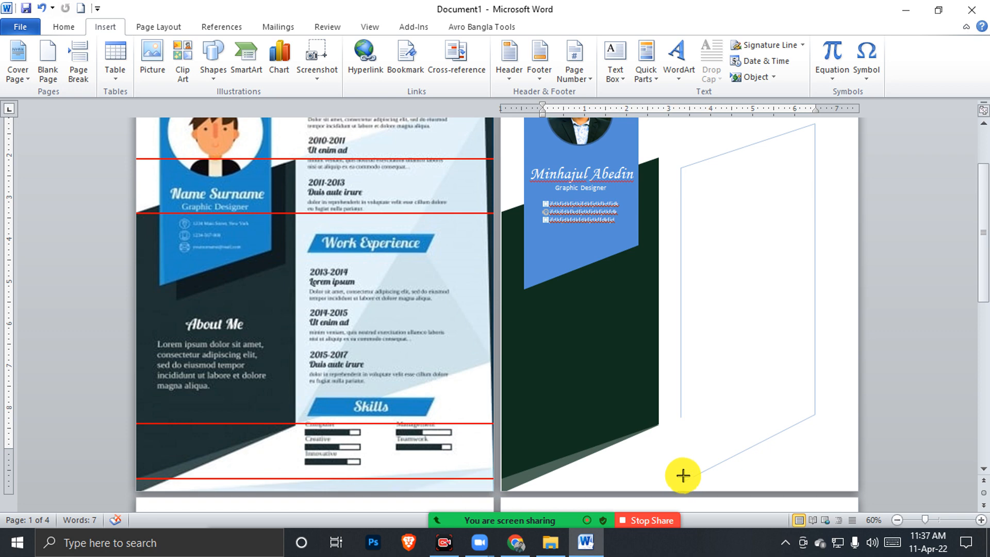
pyautogui.click(683, 481)
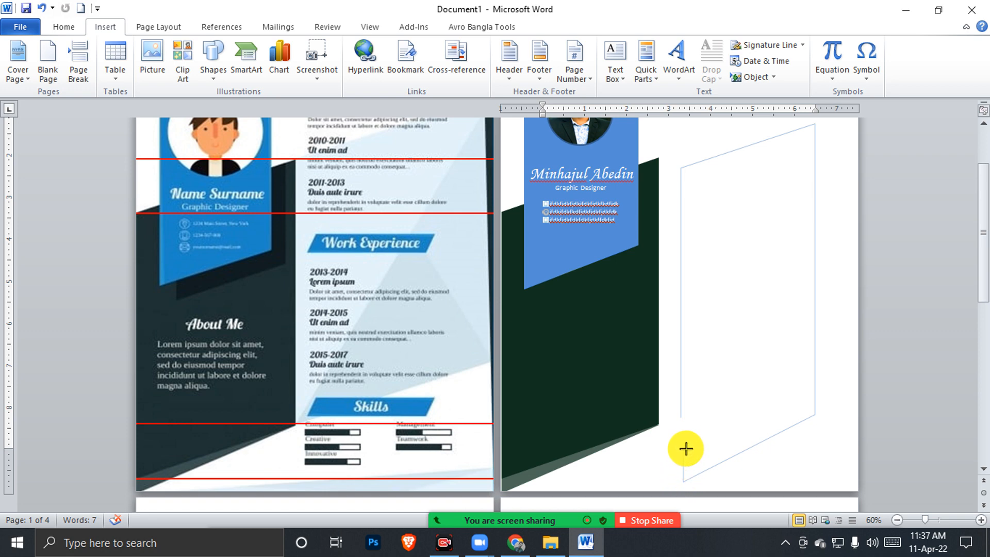
pyautogui.click(680, 414)
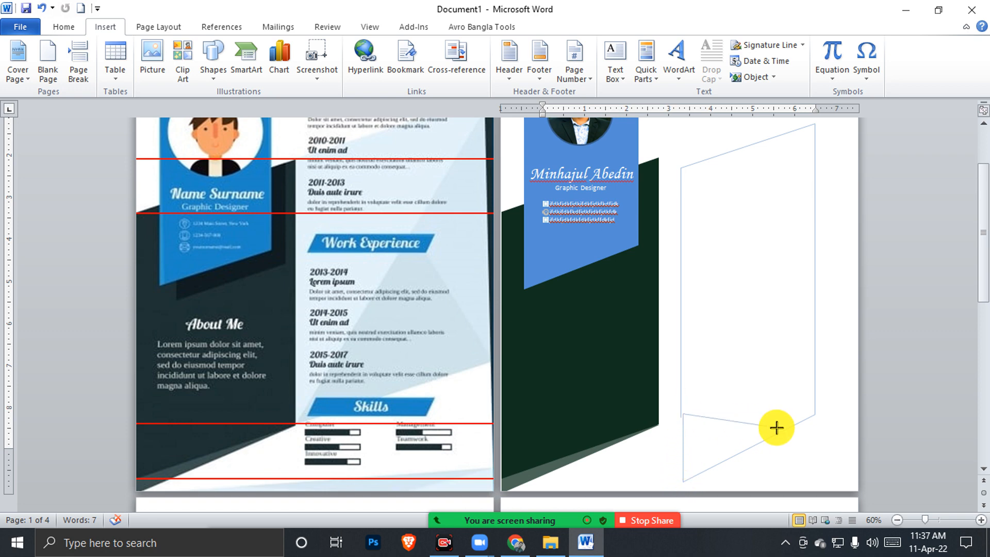
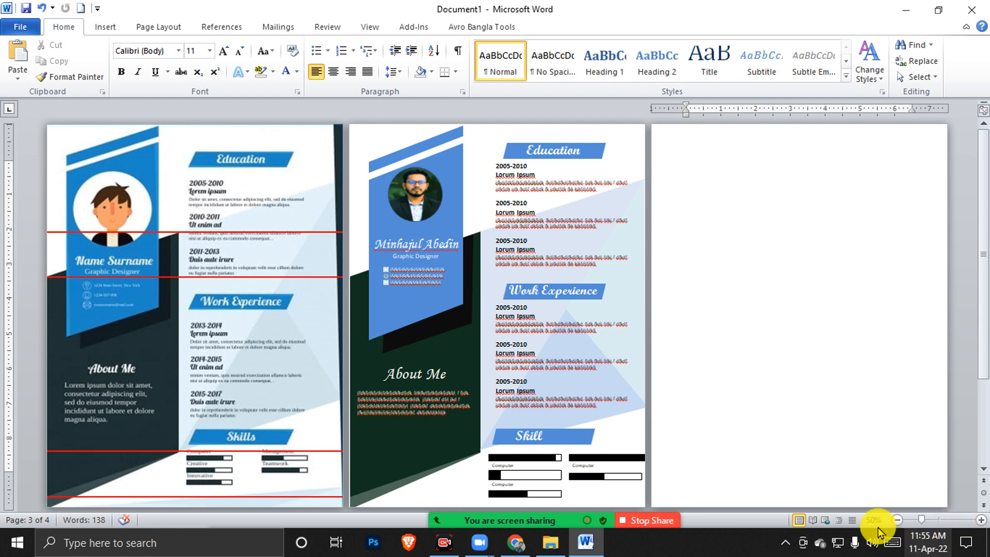
# Place the cursor on the blank page after the CV designs and view it at 70% zoom
pyautogui.click(709, 274)
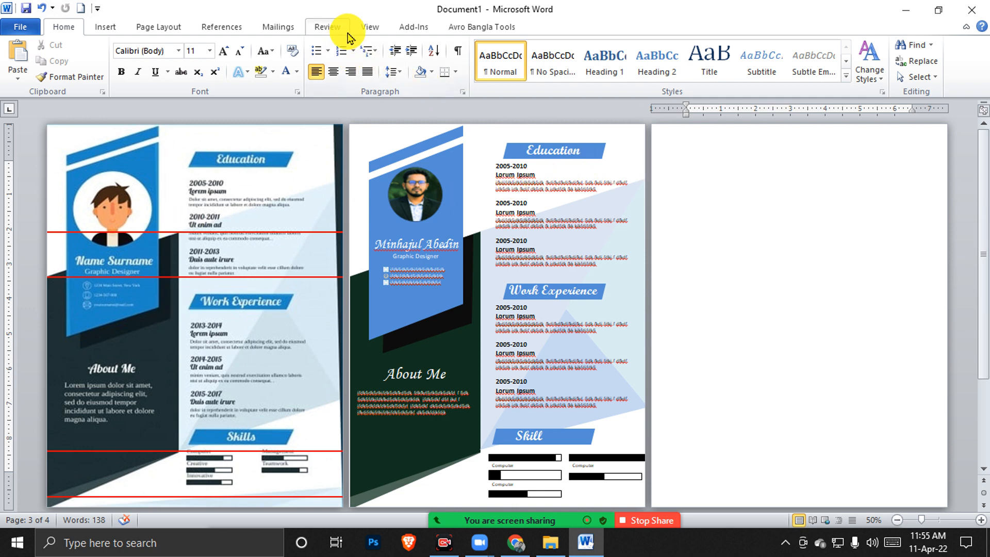
pyautogui.click(369, 27)
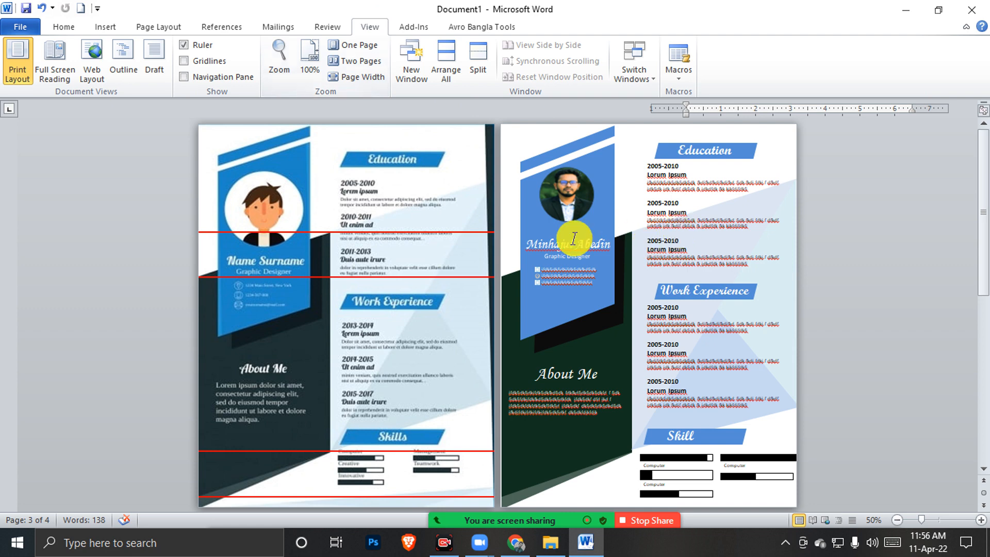
pyautogui.scroll(-5, 552, 255)
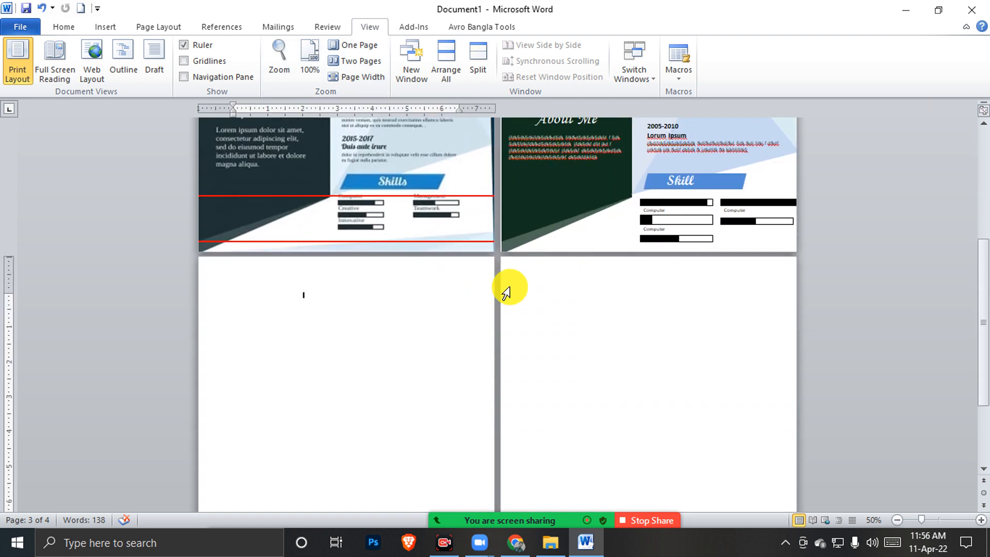
pyautogui.keyDown('ctrl'); pyautogui.scroll(2, 509, 289); pyautogui.keyUp('ctrl')
pyautogui.keyDown('ctrl'); pyautogui.scroll(2, 510, 285); pyautogui.keyUp('ctrl')
pyautogui.keyDown('ctrl'); pyautogui.scroll(-2, 513, 283); pyautogui.keyUp('ctrl')
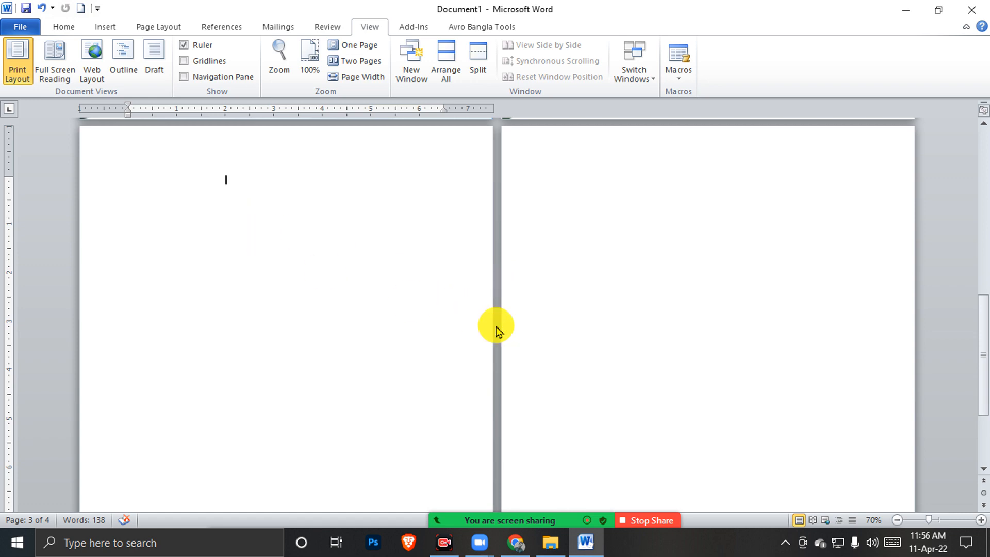
# Drag the grey-and-green reference CV image from the Done folder onto Word's blank page
pyautogui.click(550, 542)
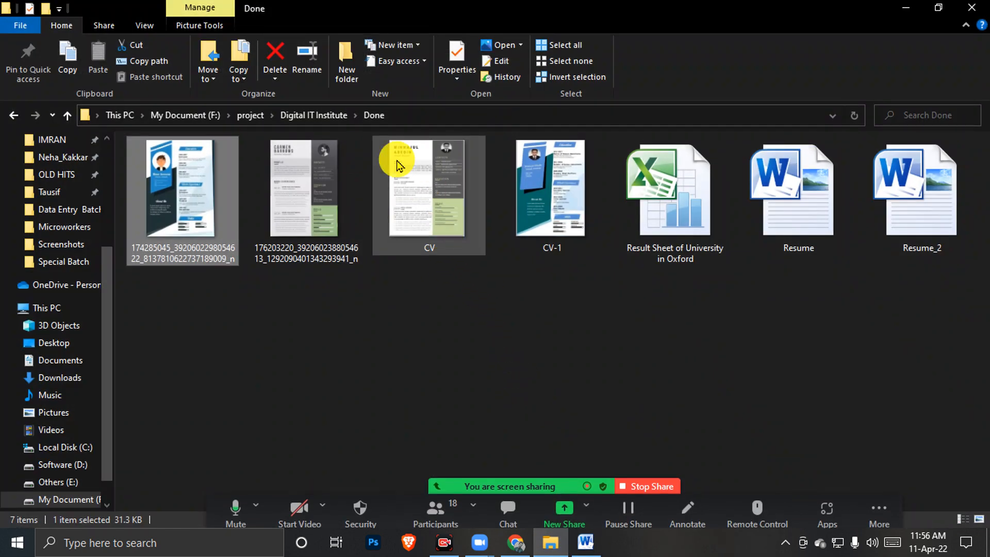
pyautogui.moveTo(302, 155); pyautogui.dragTo(303, 294)
pyautogui.click(655, 349)
pyautogui.moveTo(580, 310); pyautogui.dragTo(321, 309)
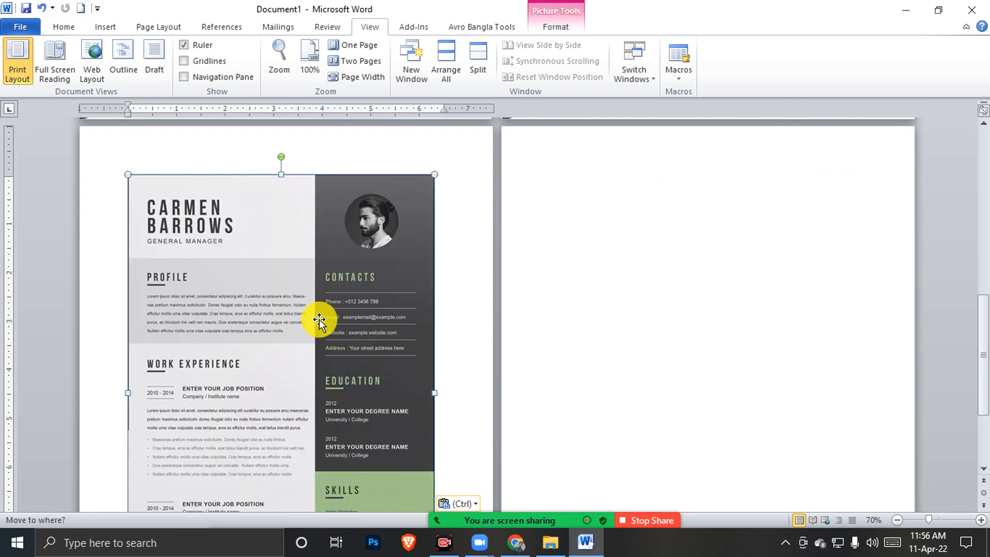
# Set the reference picture's wrapping to Through and move it to the page's top-left corner
pyautogui.click(299, 298)
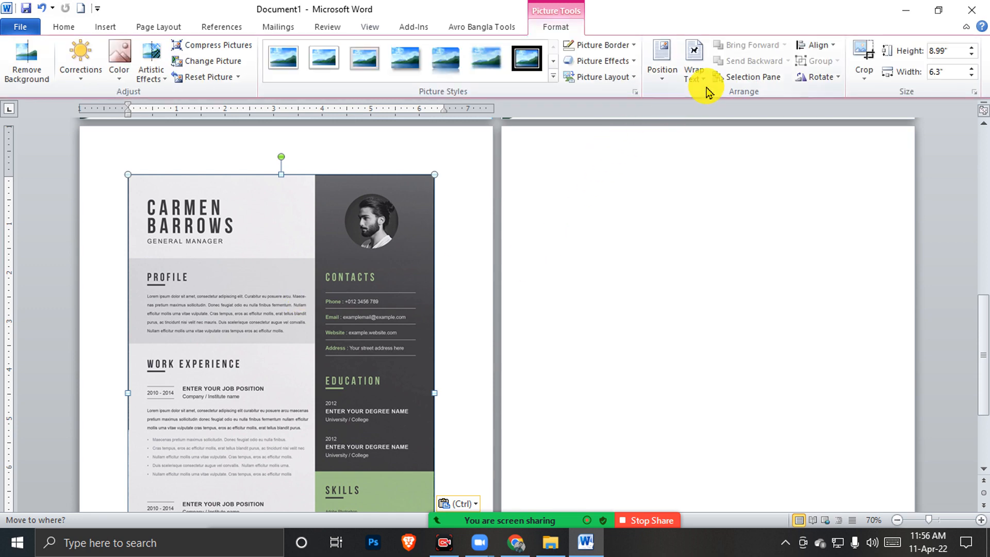
pyautogui.click(699, 57)
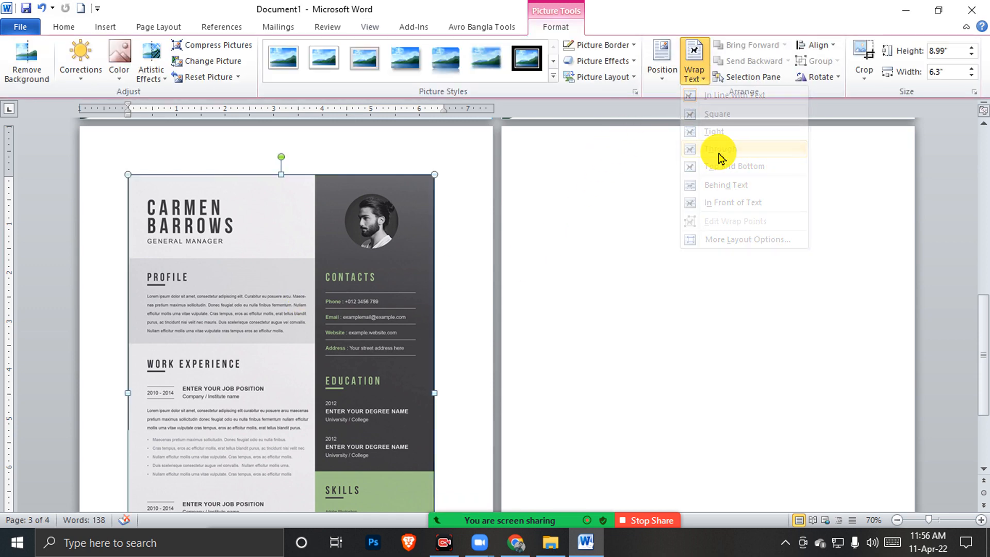
pyautogui.click(721, 150)
pyautogui.moveTo(259, 276); pyautogui.dragTo(229, 231)
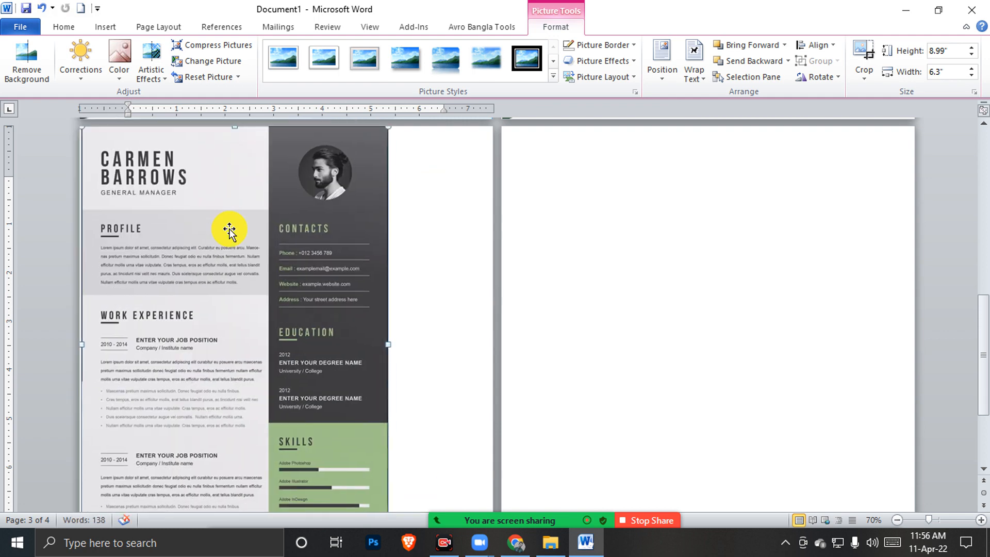
pyautogui.moveTo(229, 230); pyautogui.dragTo(228, 227)
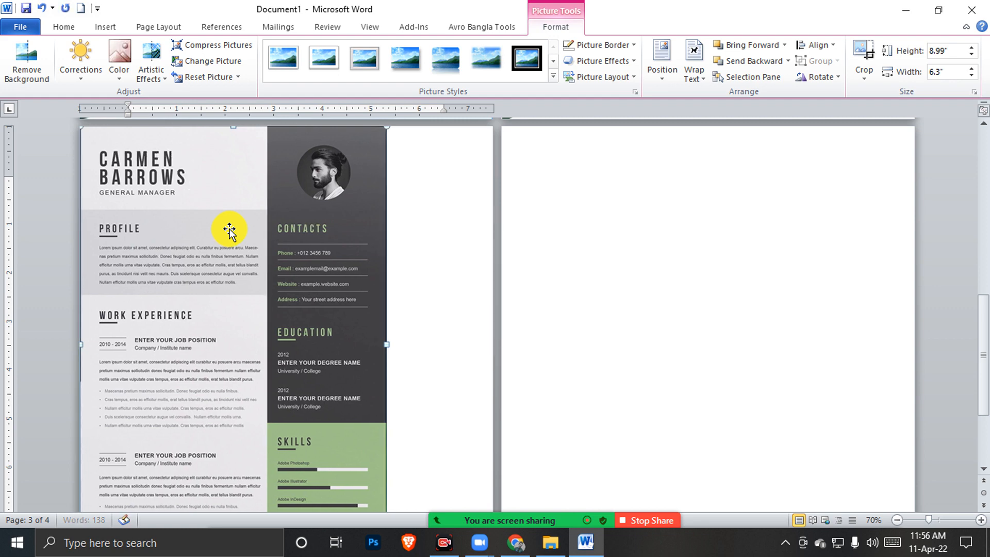
# Stretch the picture to the page's right and bottom edges so it fills the page
pyautogui.moveTo(386, 346); pyautogui.dragTo(490, 369)
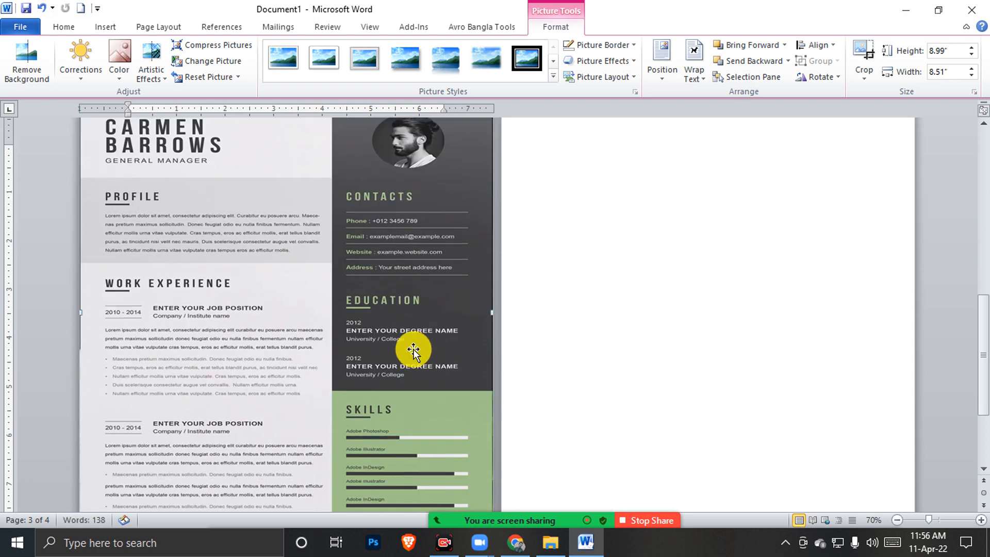
pyautogui.scroll(-5, 411, 347)
pyautogui.moveTo(286, 405); pyautogui.dragTo(287, 502)
pyautogui.scroll(3, 575, 342)
pyautogui.click(577, 338)
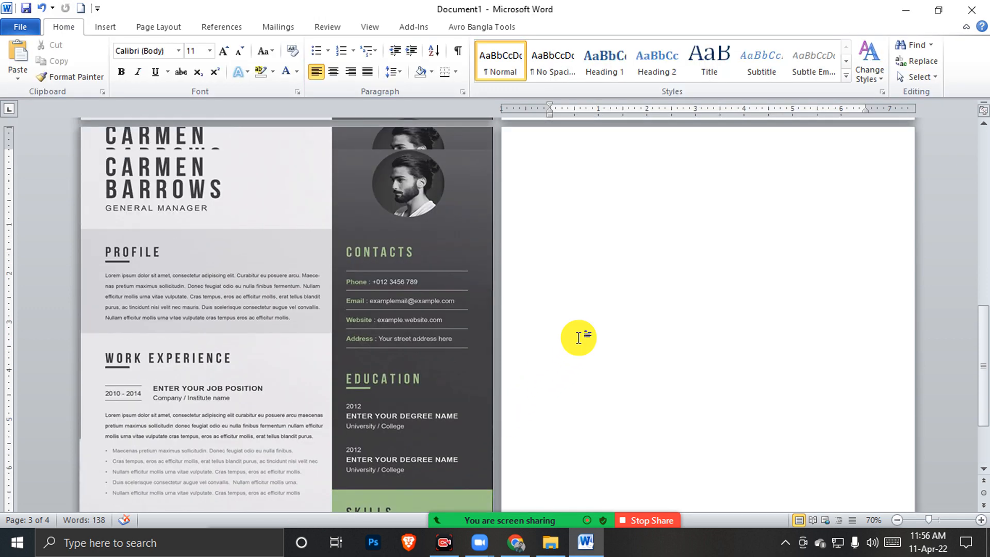
pyautogui.scroll(3, 577, 338)
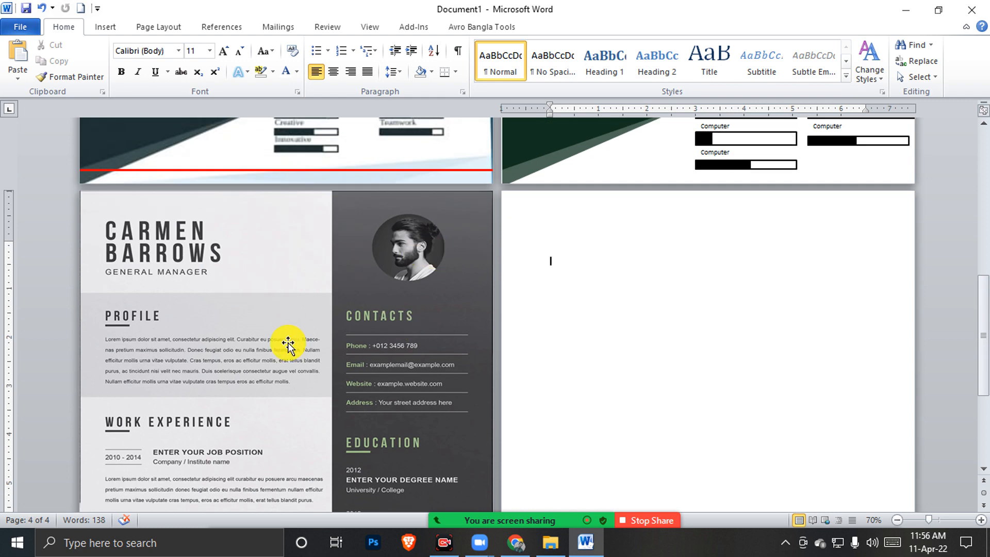
pyautogui.scroll(-5, 288, 343)
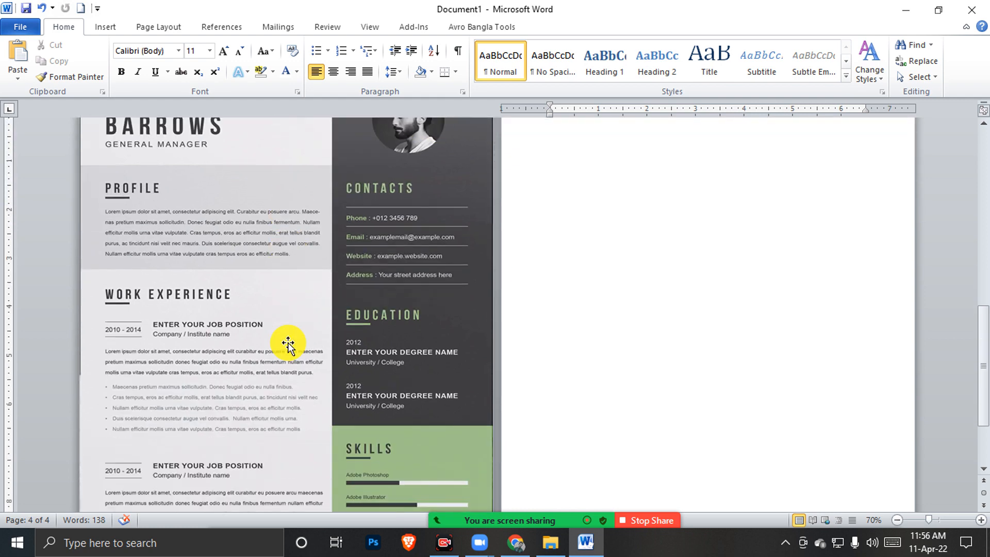
pyautogui.scroll(4, 288, 342)
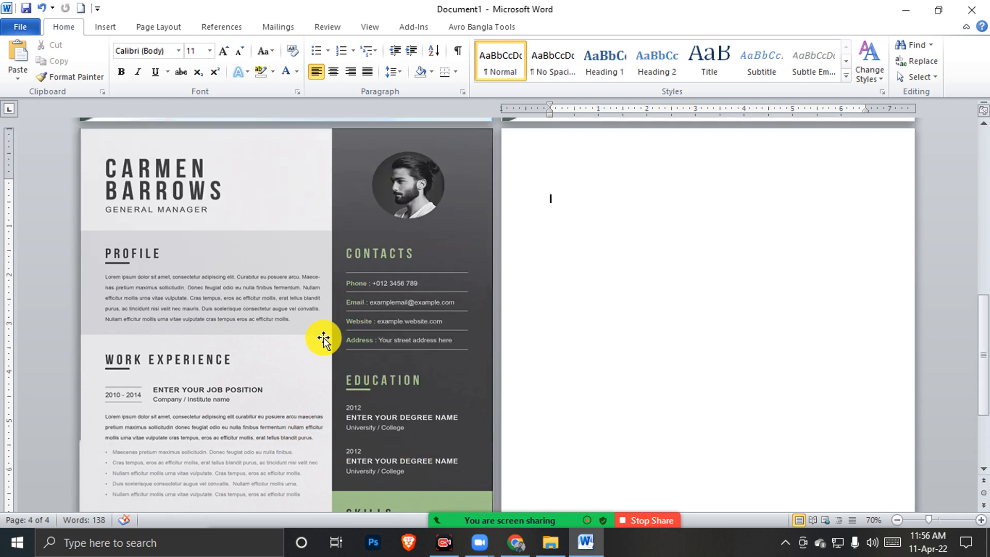
pyautogui.click(105, 26)
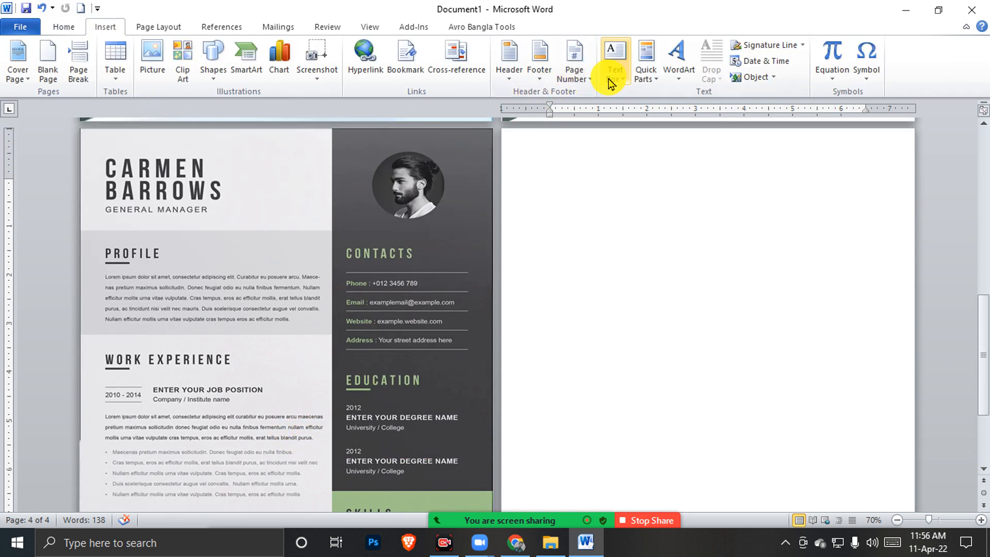
# Draw a tall text box and position it along the right side of the blank page
pyautogui.click(615, 61)
pyautogui.click(652, 363)
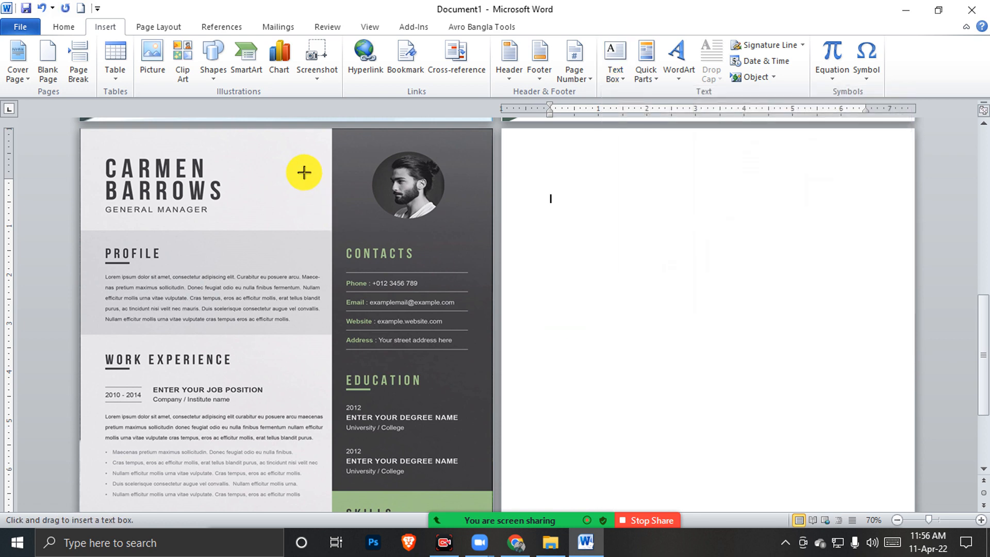
pyautogui.moveTo(334, 129)
pyautogui.mouseDown()
pyautogui.moveTo(490, 322)
pyautogui.moveTo(493, 491)
pyautogui.mouseUp()
pyautogui.moveTo(331, 287); pyautogui.dragTo(750, 290)
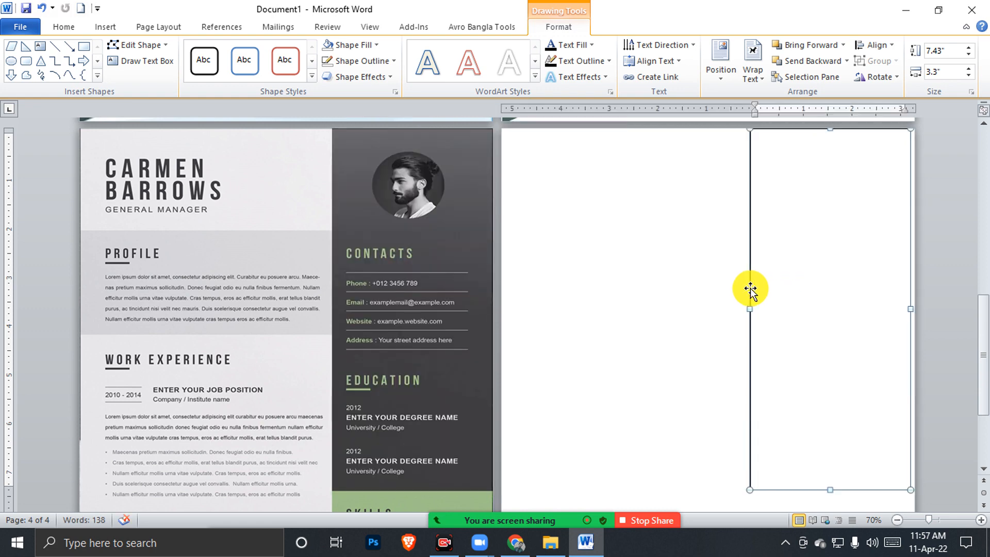
pyautogui.hotkey('ctrl', 'Right')
pyautogui.hotkey('ctrl', 'Right')
pyautogui.hotkey('ctrl', 'Right')
pyautogui.hotkey('ctrl', 'Right')
pyautogui.hotkey('ctrl', 'Right')
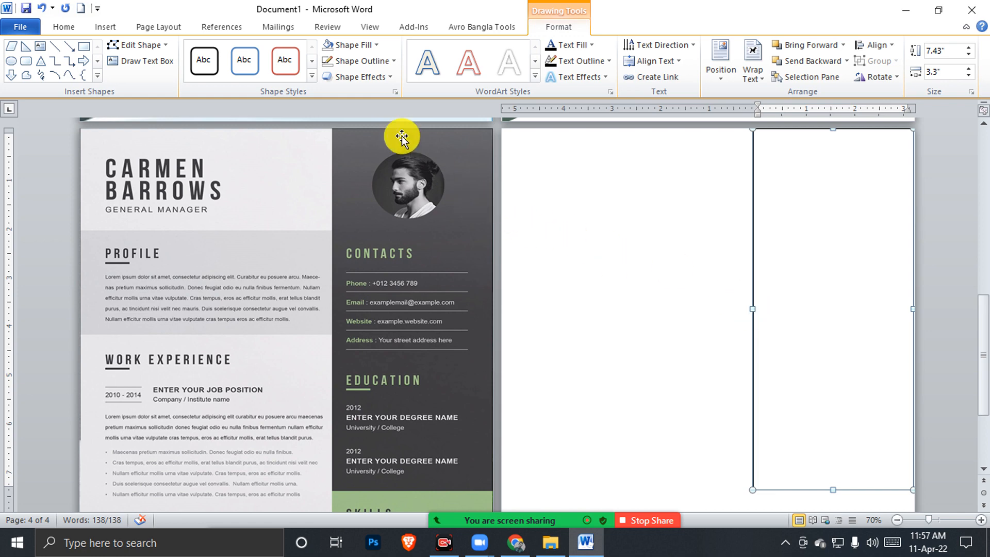
# Fill the tall text box with dark grey
pyautogui.click(329, 62)
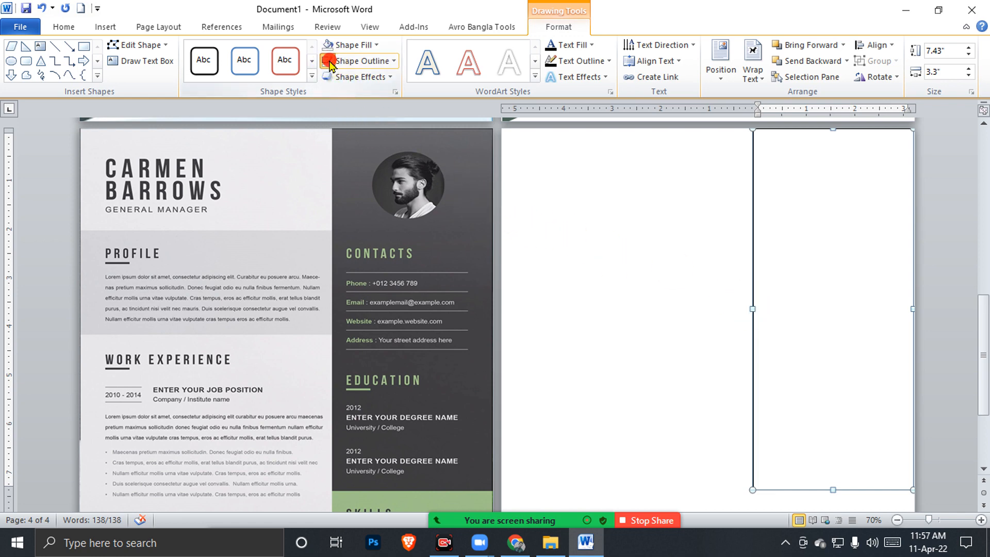
pyautogui.click(352, 45)
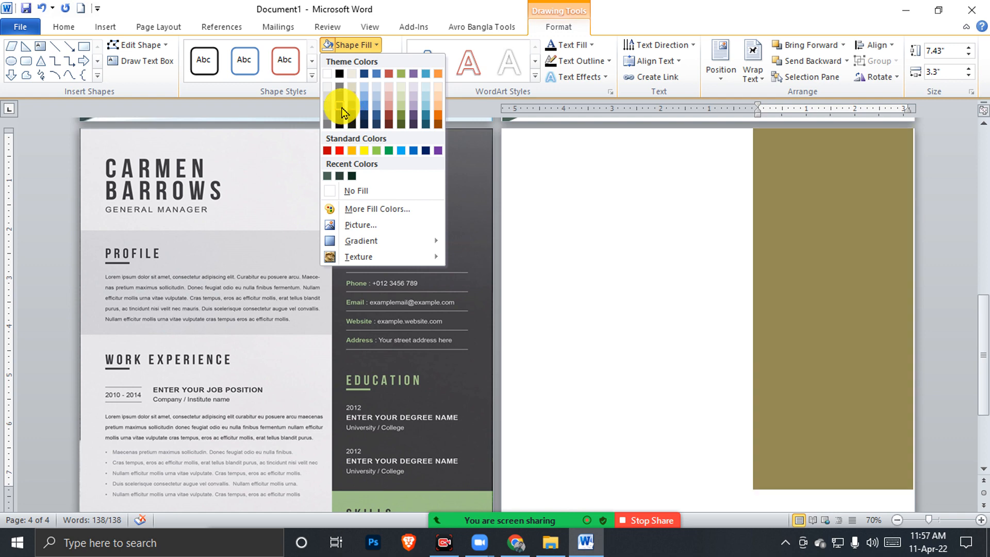
pyautogui.click(340, 108)
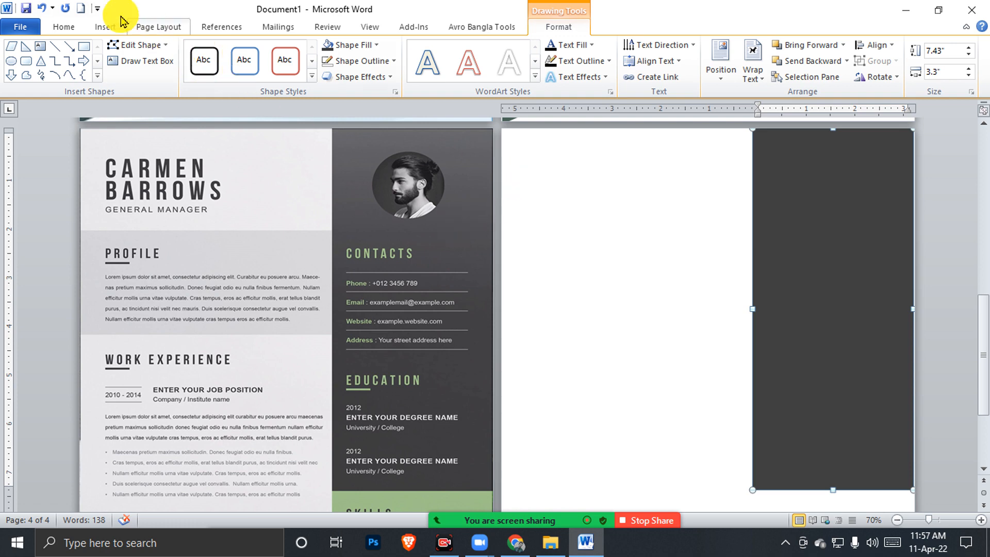
pyautogui.click(105, 27)
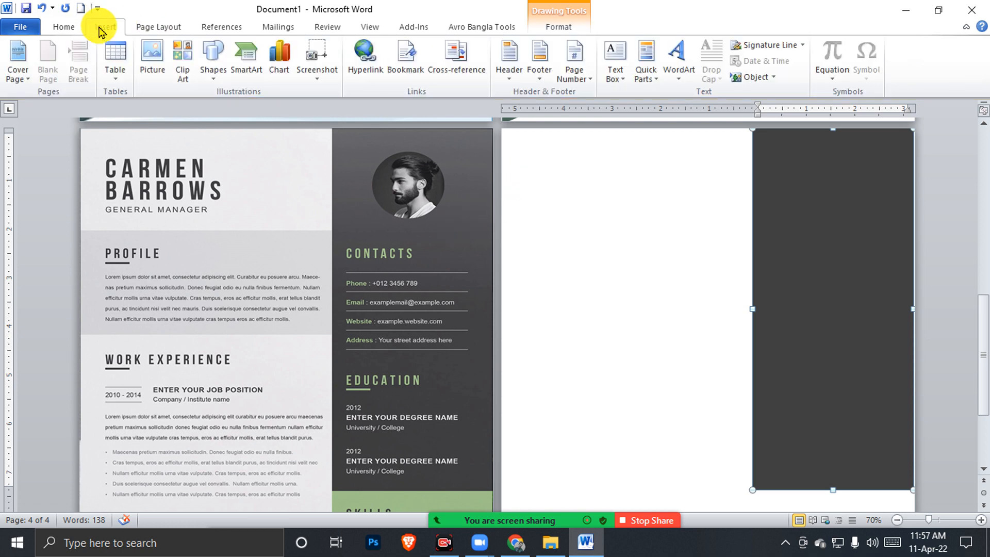
# Insert the portrait photo from the Desktop and set it In Front of Text
pyautogui.click(151, 70)
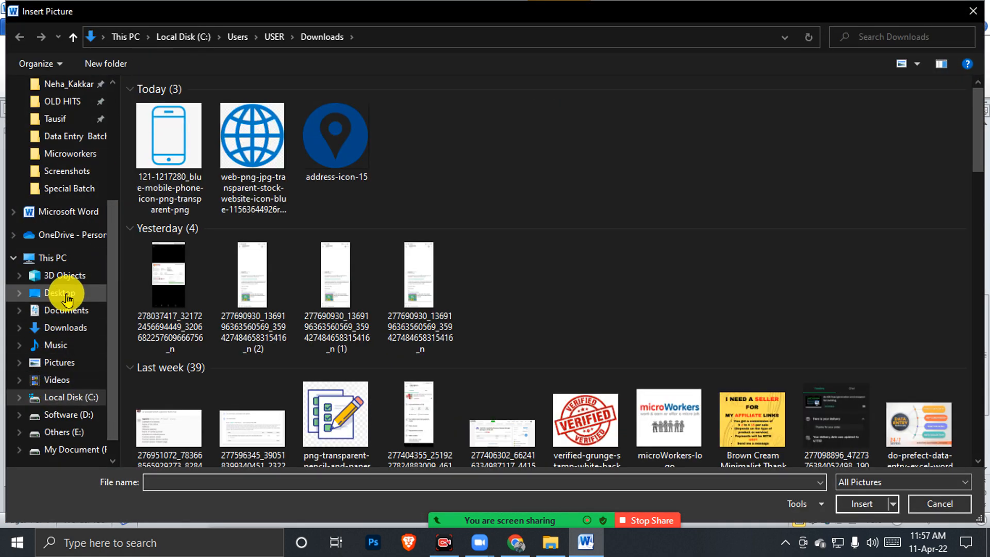
pyautogui.click(57, 293)
pyautogui.click(655, 115)
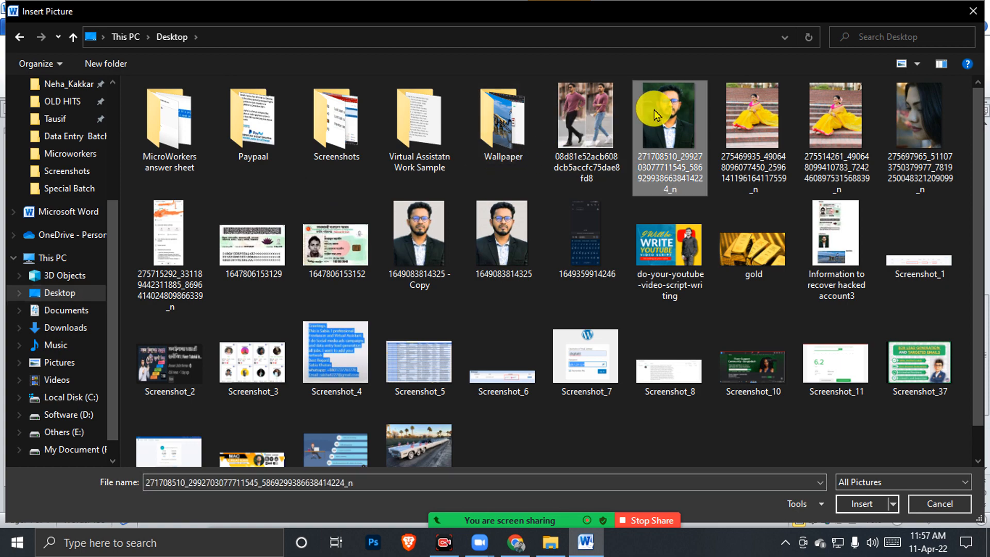
pyautogui.doubleClick(655, 114)
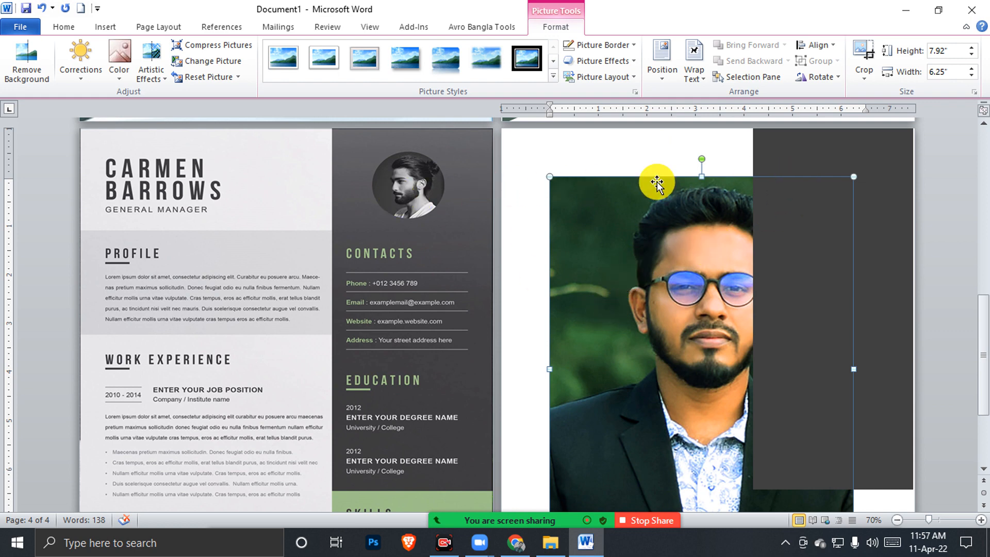
pyautogui.click(695, 77)
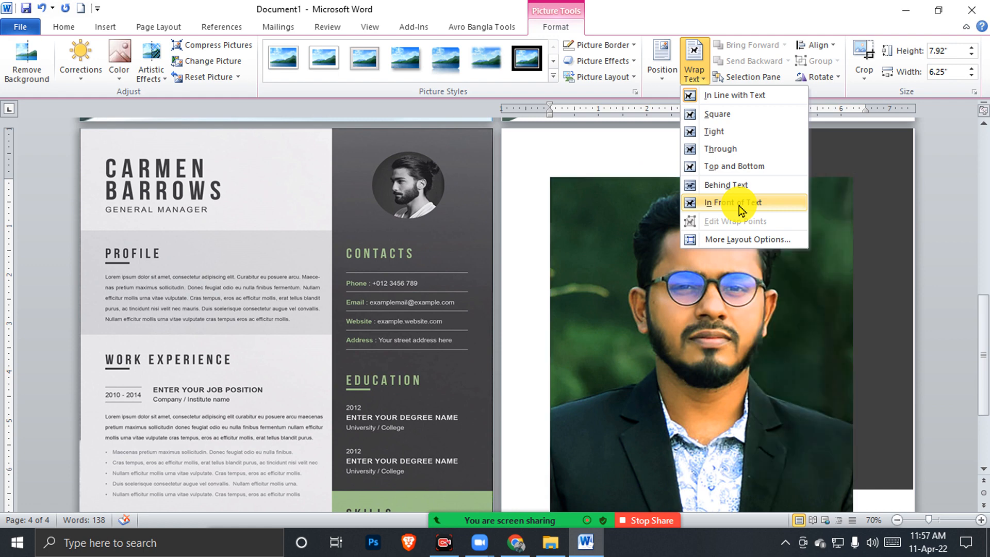
pyautogui.click(733, 202)
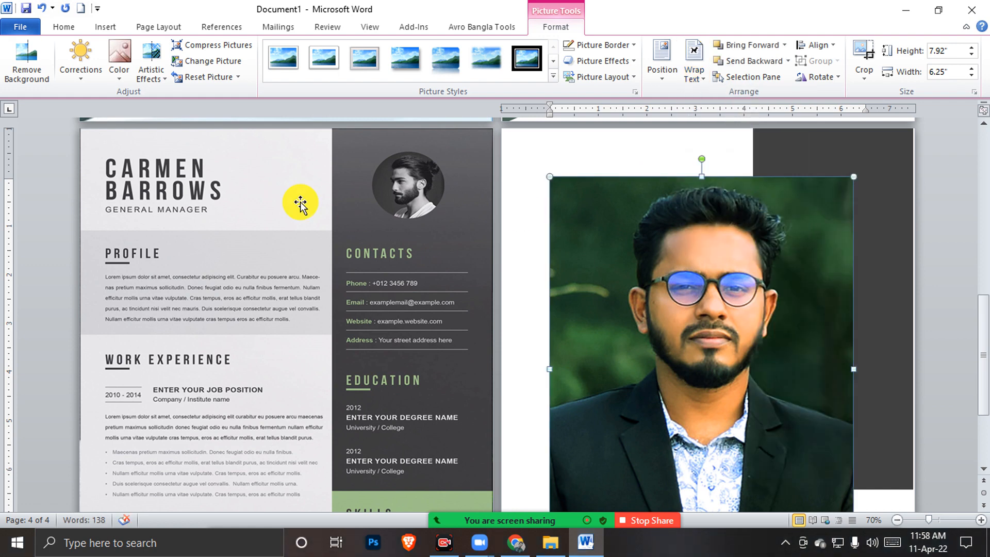
# Make the photo black and white and resize it to 1.9" high by 1.5" wide
pyautogui.click(118, 78)
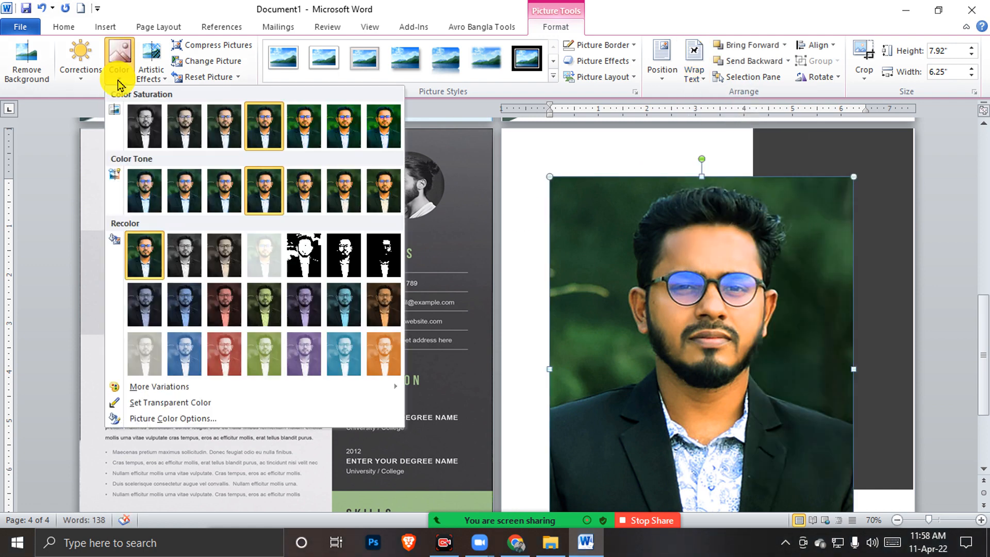
pyautogui.click(146, 134)
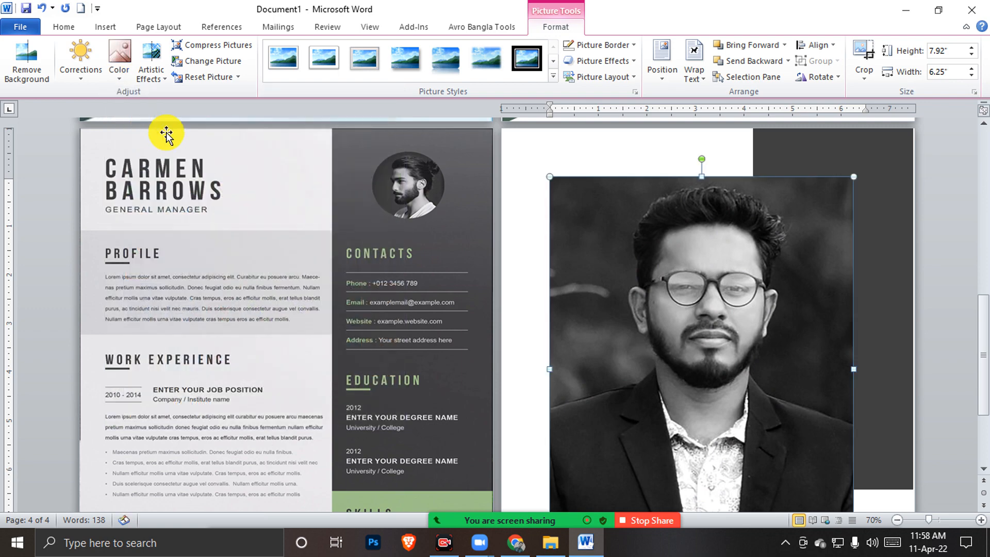
pyautogui.scroll(-3, 667, 332)
pyautogui.click(947, 50)
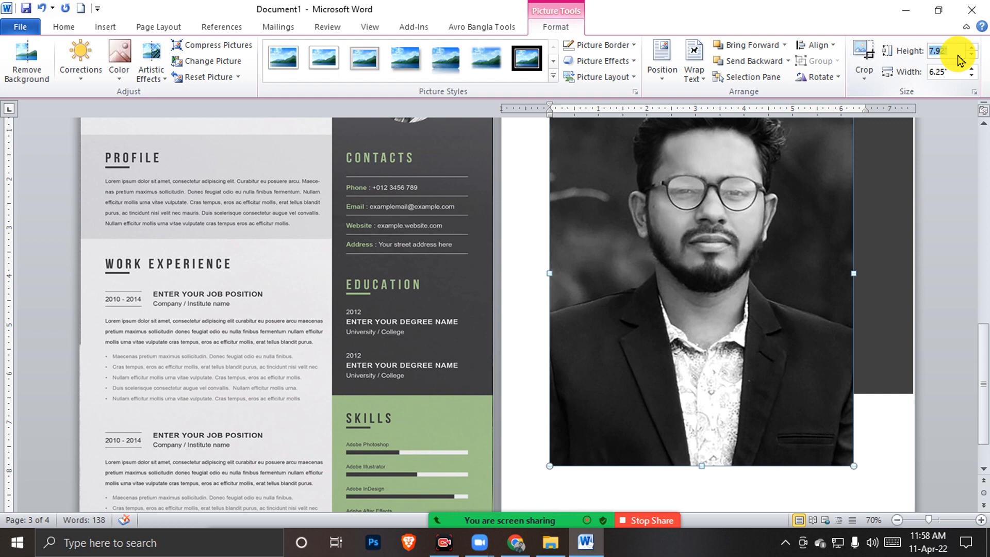
pyautogui.write('1.9')
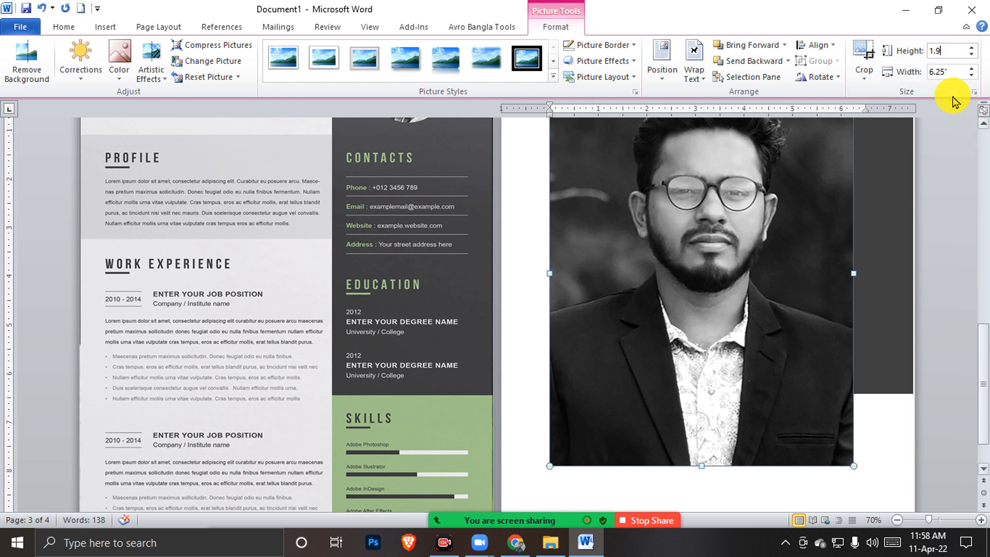
pyautogui.moveTo(954, 72); pyautogui.dragTo(900, 72)
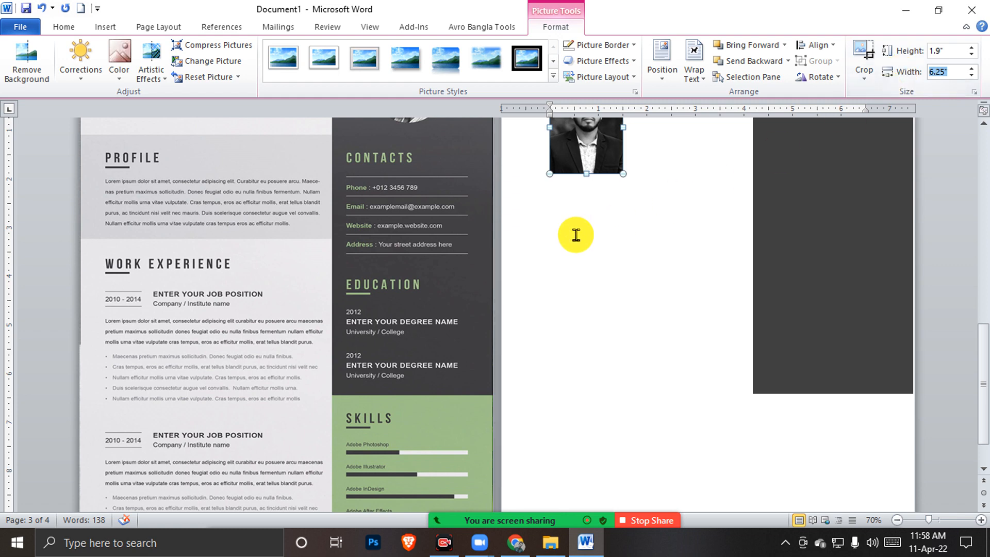
pyautogui.scroll(2, 580, 232)
pyautogui.scroll(2, 632, 228)
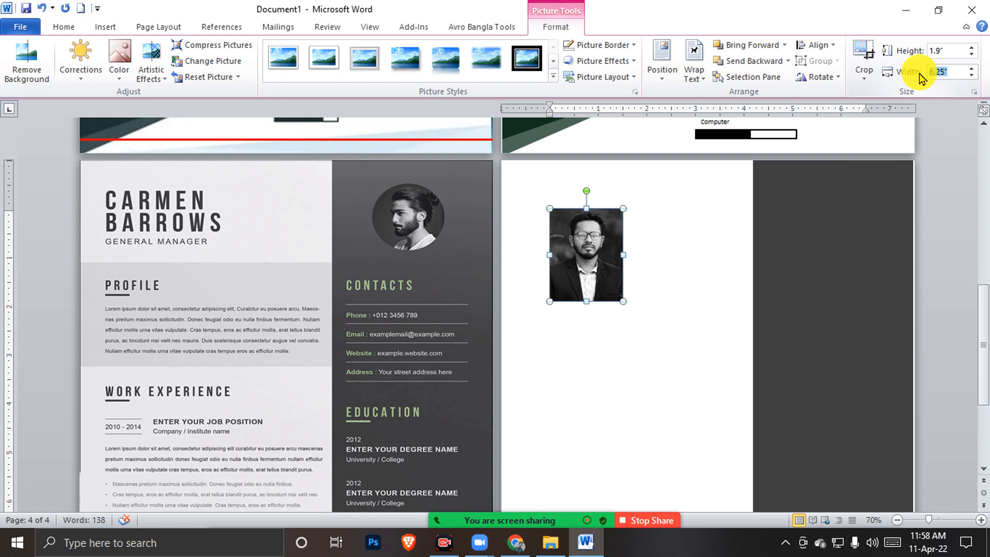
pyautogui.write('1.')
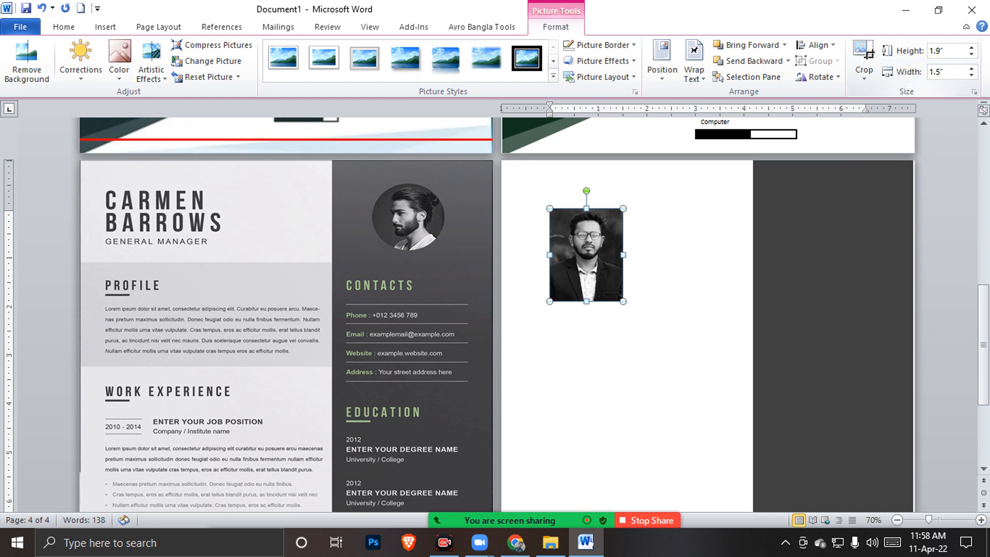
pyautogui.click(743, 249)
# Move the photo onto the dark panel, crop it to an oval and trim it to a 1.3" circle
pyautogui.click(590, 278)
pyautogui.moveTo(590, 277); pyautogui.dragTo(836, 232)
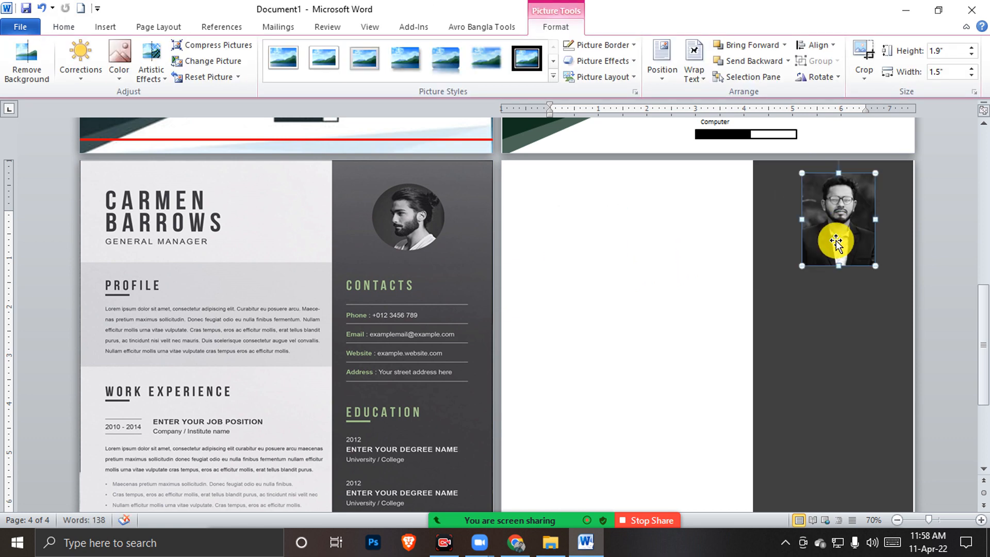
pyautogui.click(864, 72)
pyautogui.moveTo(879, 112)
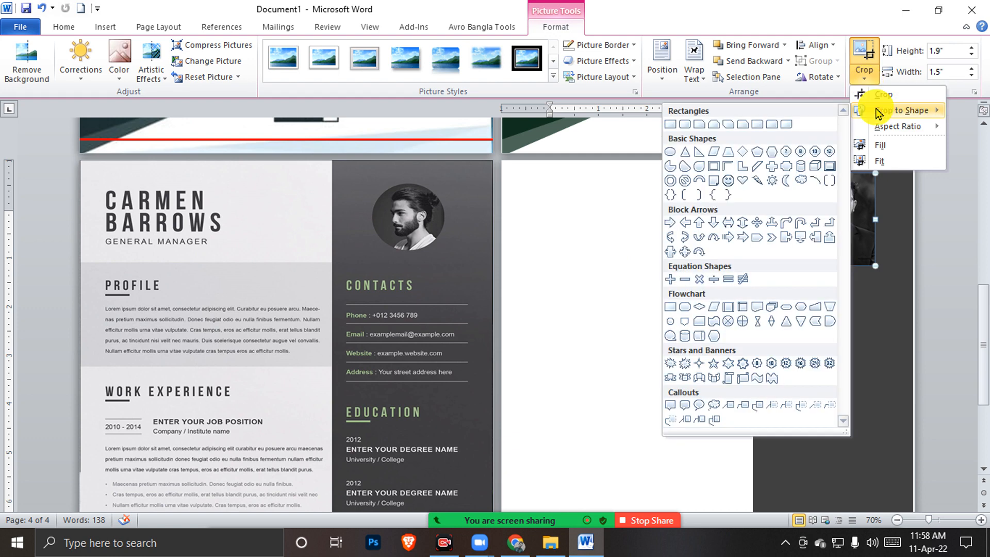
pyautogui.click(670, 153)
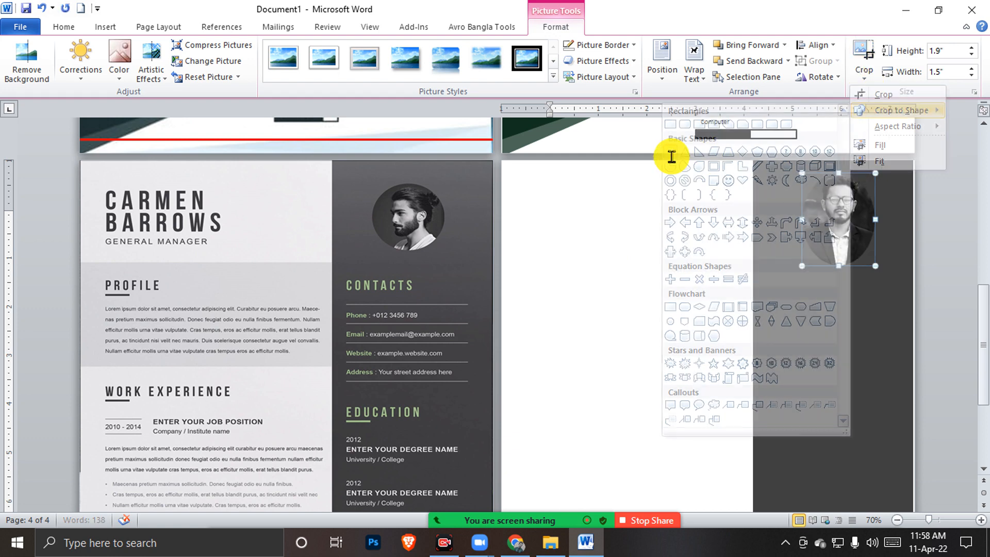
pyautogui.moveTo(837, 266); pyautogui.dragTo(836, 228)
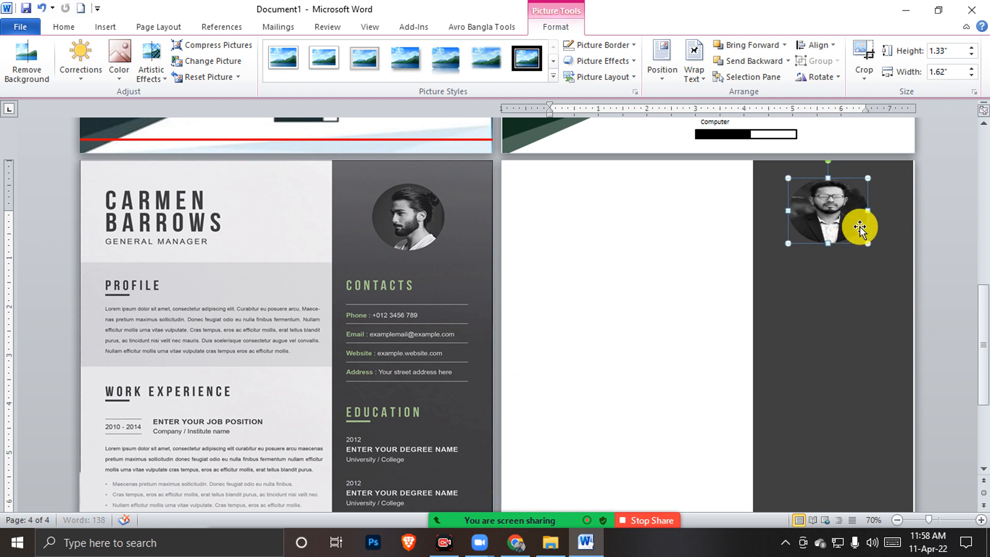
pyautogui.moveTo(871, 212); pyautogui.dragTo(859, 212)
pyautogui.moveTo(858, 211); pyautogui.dragTo(851, 214)
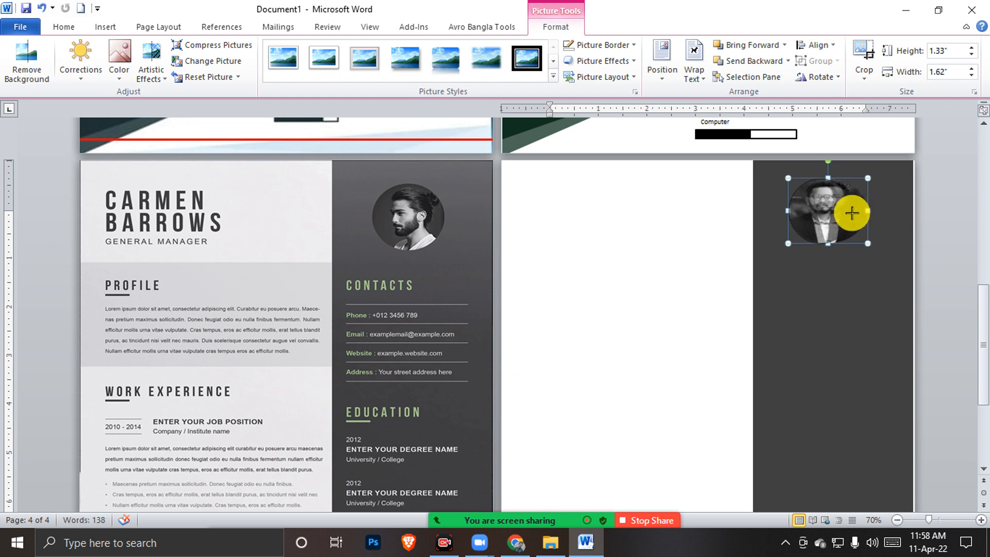
pyautogui.press('Right')
pyautogui.press('Right')
pyautogui.press('Right')
pyautogui.press('Right')
pyautogui.press('Right')
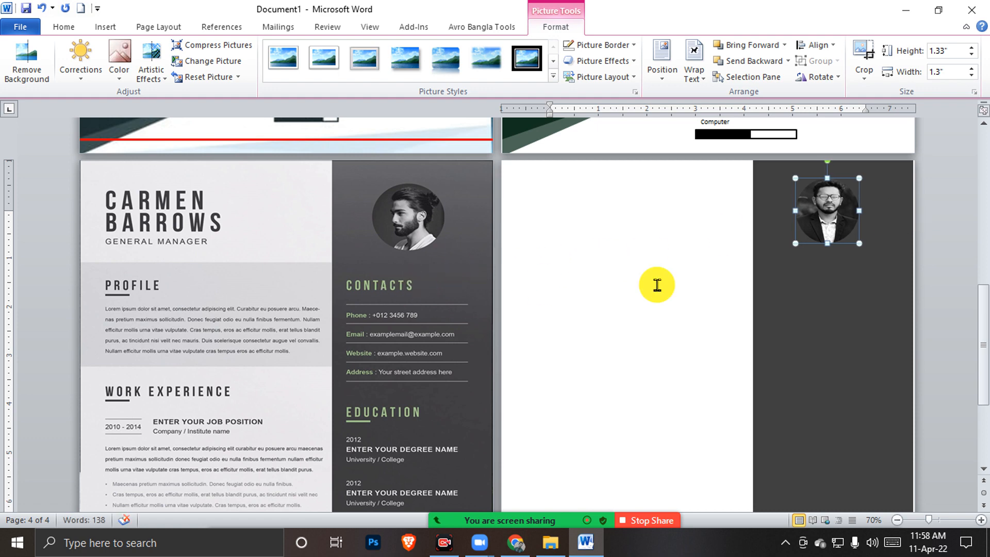
pyautogui.click(800, 265)
# Type 'Contacts' at the top of the dark panel's text box
pyautogui.scroll(1, 804, 265)
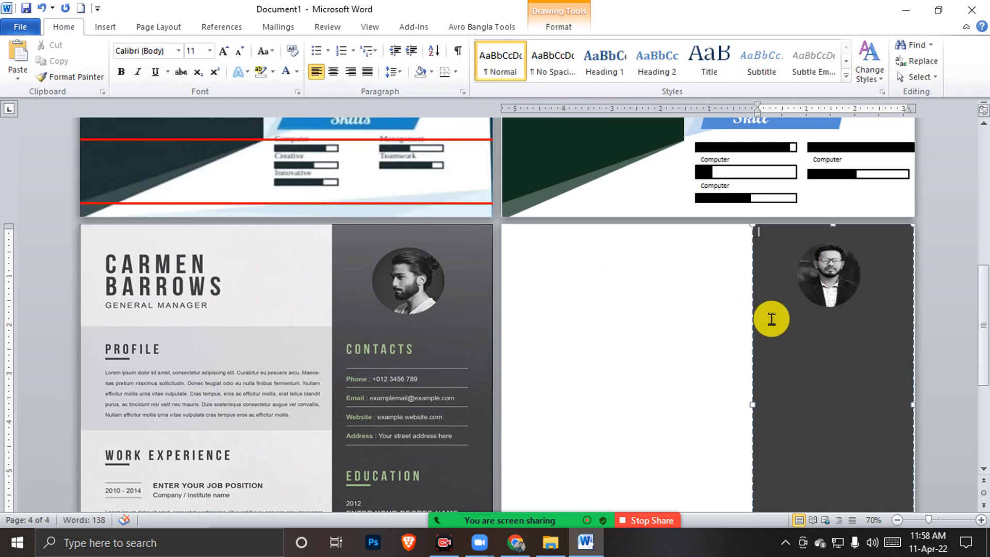
pyautogui.click(801, 243)
pyautogui.write('fjdkjfdkj')
pyautogui.hotkey('ctrl', 'a')
pyautogui.press('BackSpace')
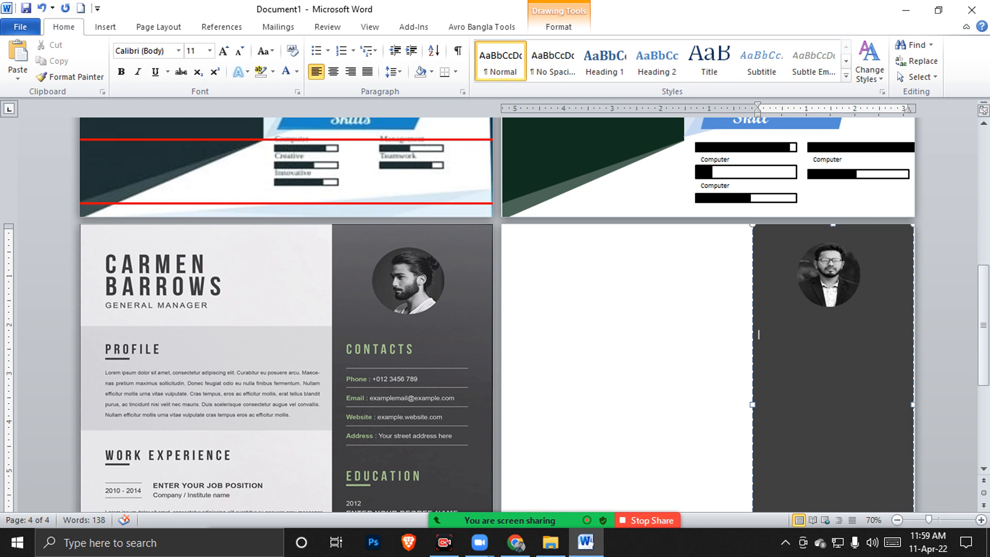
pyautogui.write('Contacts')
# Make the heading bold UPPERCASE in Olive Green Lighter 40%, shrinking the empty line above it
pyautogui.keyDown('ctrl'); pyautogui.scroll(5, 801, 354); pyautogui.keyUp('ctrl')
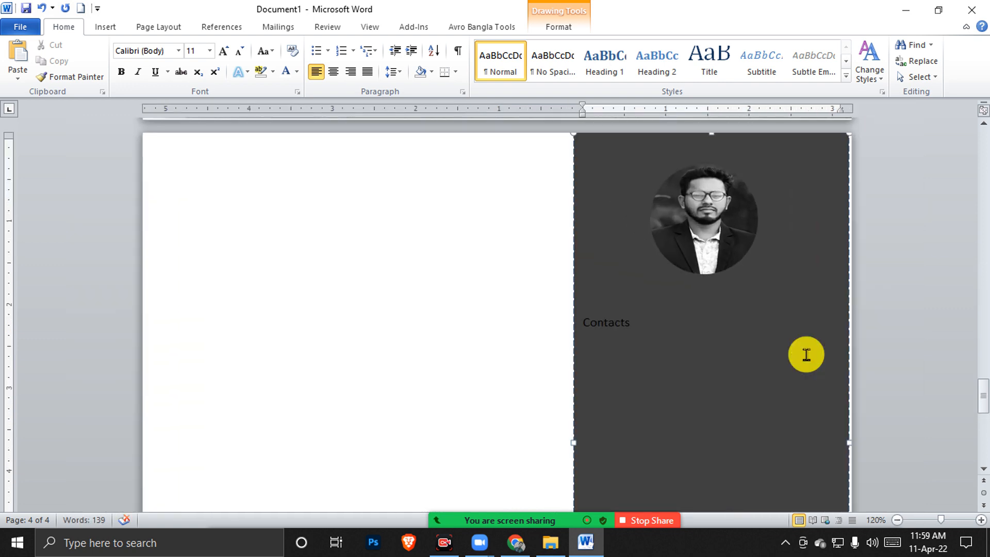
pyautogui.keyDown('ctrl'); pyautogui.scroll(2, 807, 354); pyautogui.keyUp('ctrl')
pyautogui.keyDown('ctrl'); pyautogui.scroll(1, 806, 354); pyautogui.keyUp('ctrl')
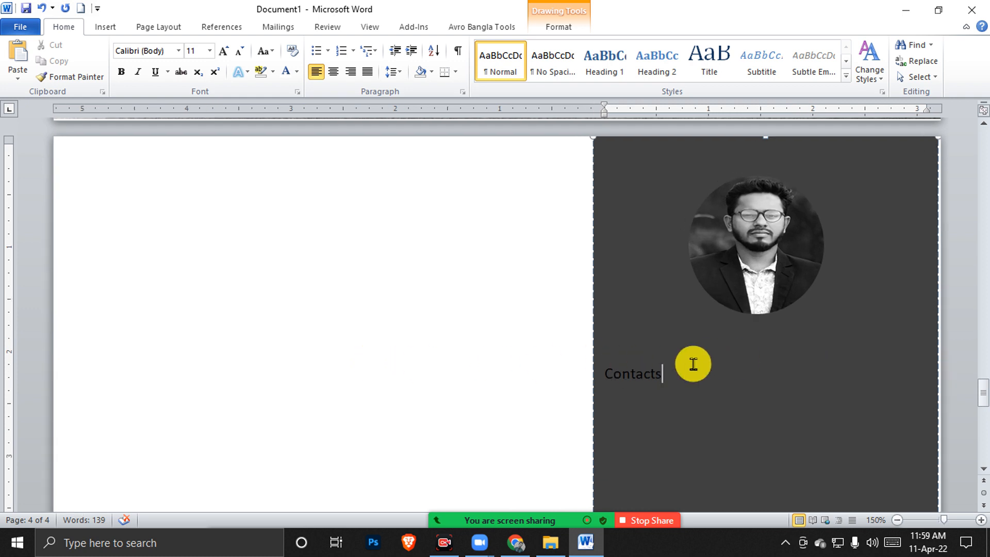
pyautogui.hotkey('ctrl', 'a')
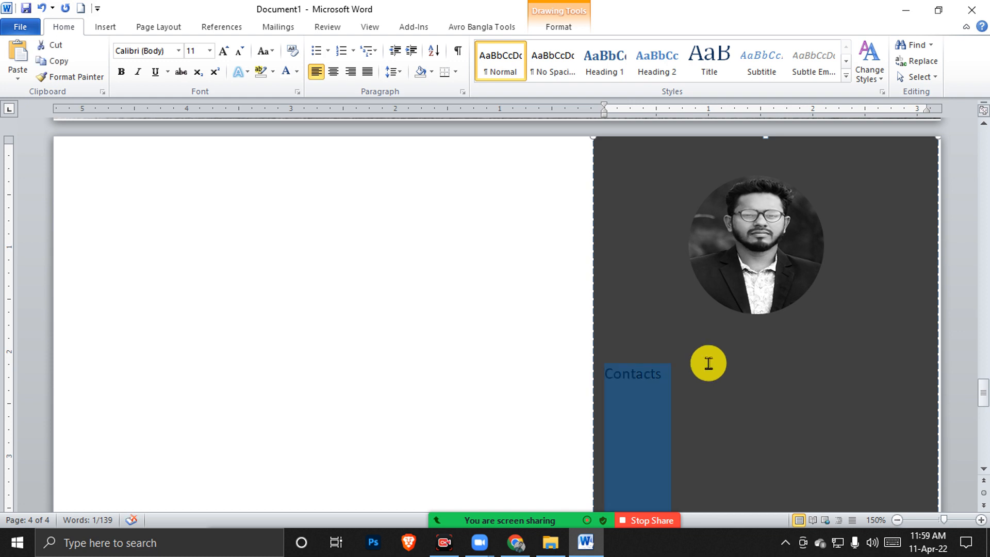
pyautogui.click(267, 51)
pyautogui.click(302, 103)
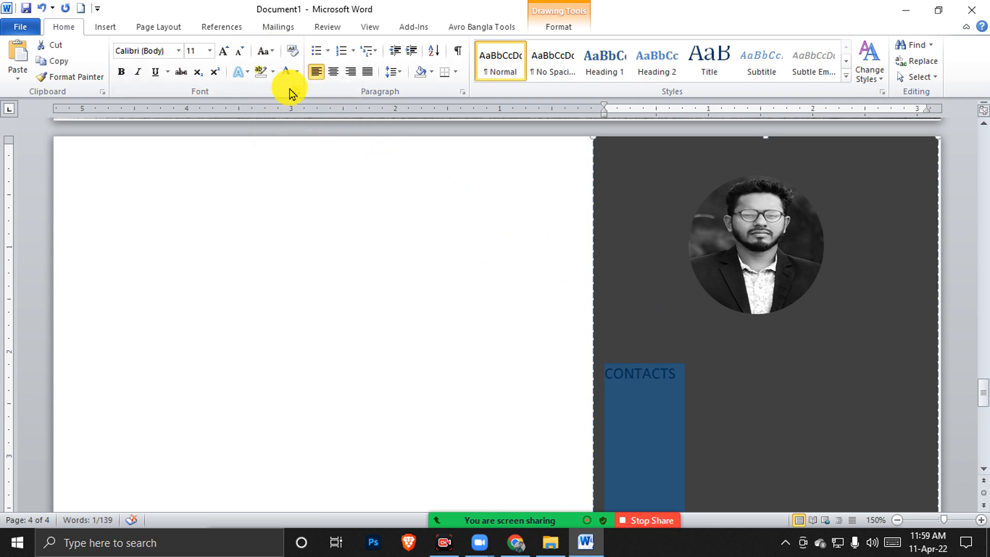
pyautogui.click(122, 72)
pyautogui.click(298, 72)
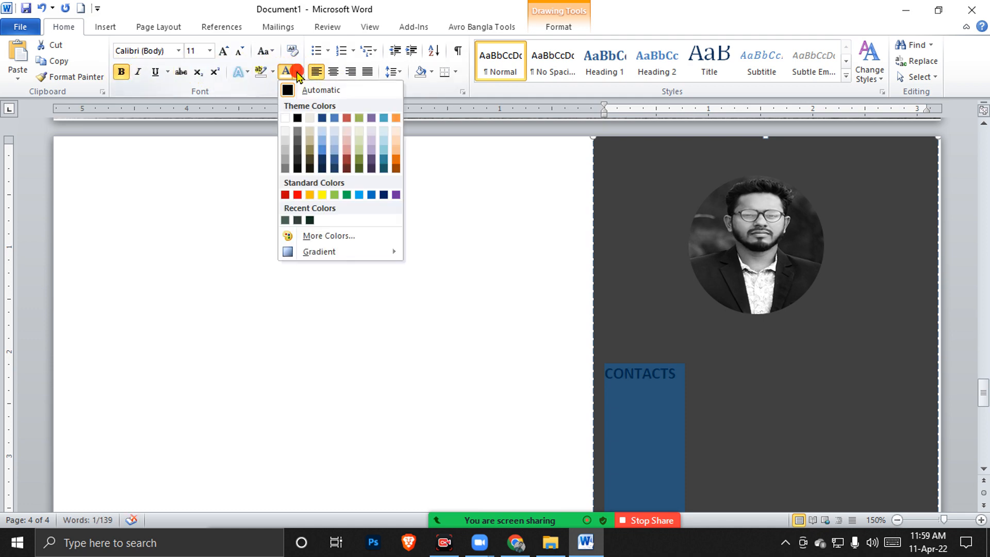
pyautogui.click(362, 154)
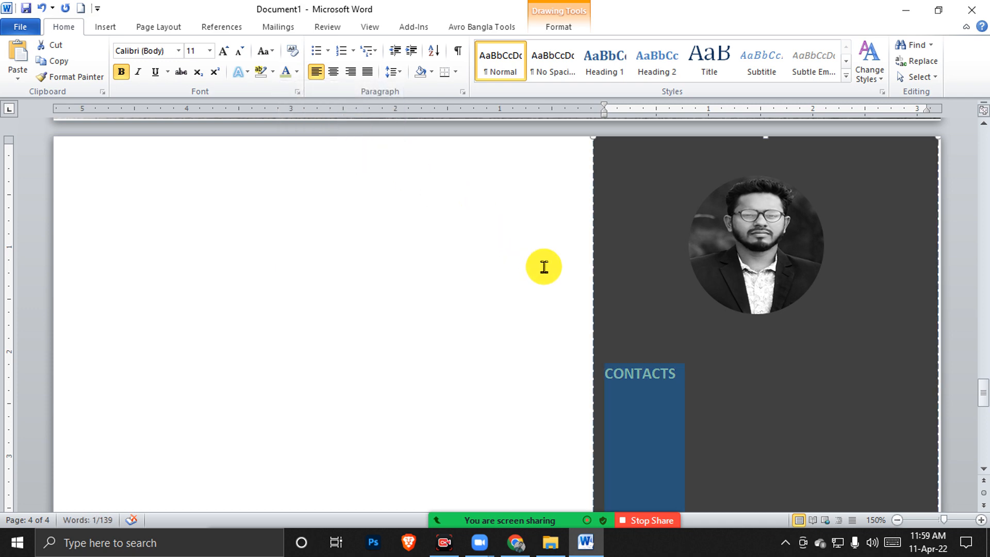
pyautogui.click(690, 346)
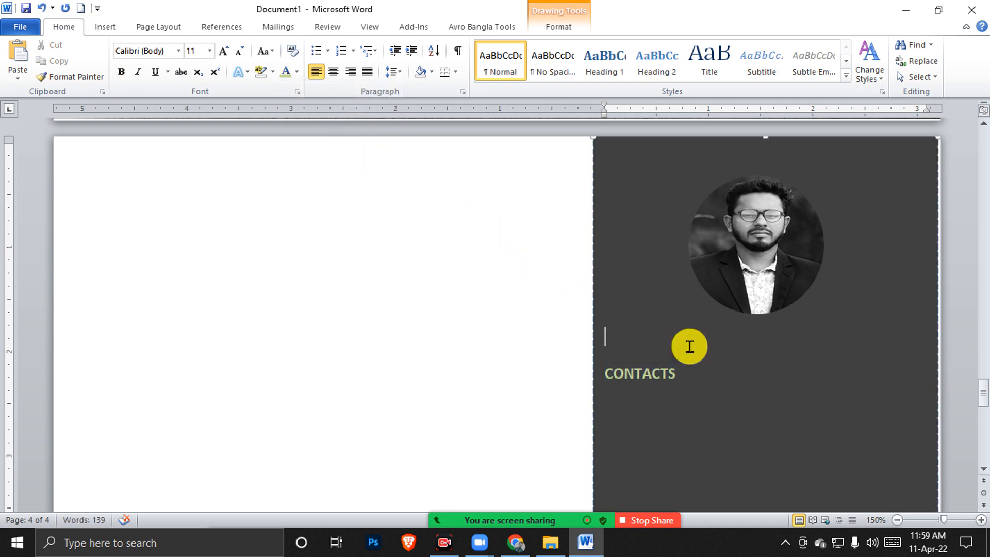
pyautogui.hotkey('ctrl', '[')
pyautogui.hotkey('ctrl', '[')
pyautogui.hotkey('ctrl', '[')
pyautogui.hotkey('ctrl', '[')
pyautogui.hotkey('ctrl', '[')
pyautogui.hotkey('ctrl', '[')
pyautogui.hotkey('ctrl', '[')
pyautogui.hotkey('ctrl', '[')
pyautogui.hotkey('ctrl', '[')
pyautogui.hotkey('ctrl', '[')
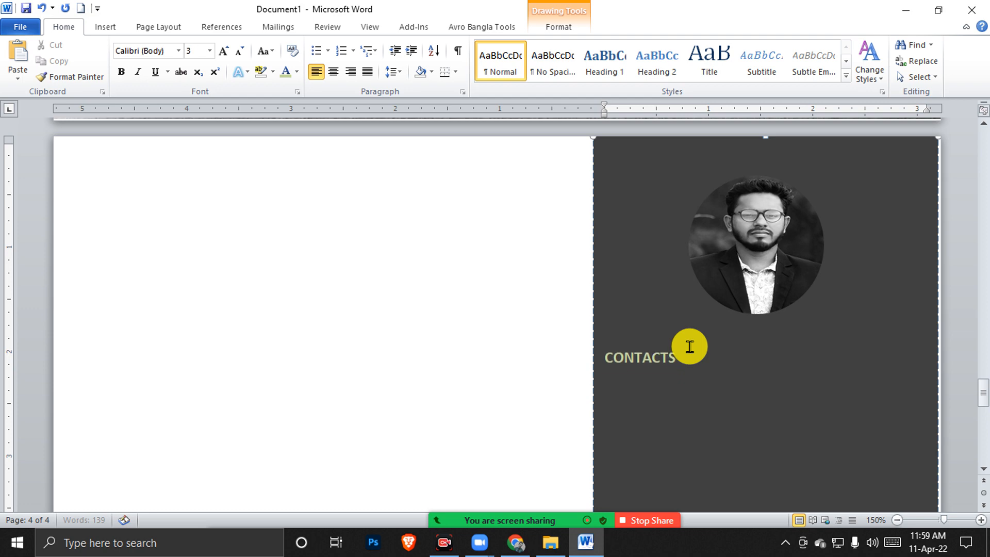
pyautogui.click(688, 350)
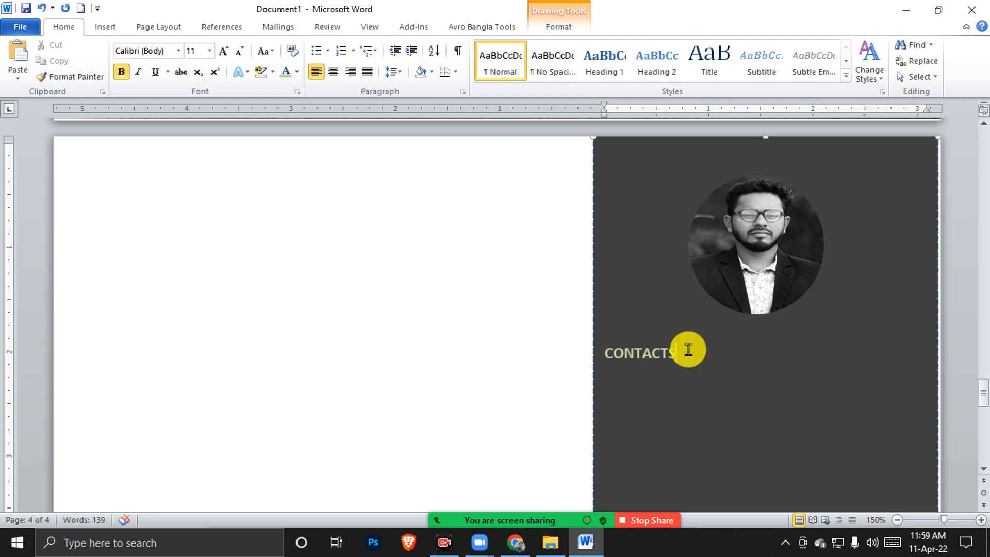
# Set the document zoom to 78% in the Zoom dialog to show both pages side by side
pyautogui.keyDown('ctrl'); pyautogui.scroll(-1, 468, 300); pyautogui.keyUp('ctrl')
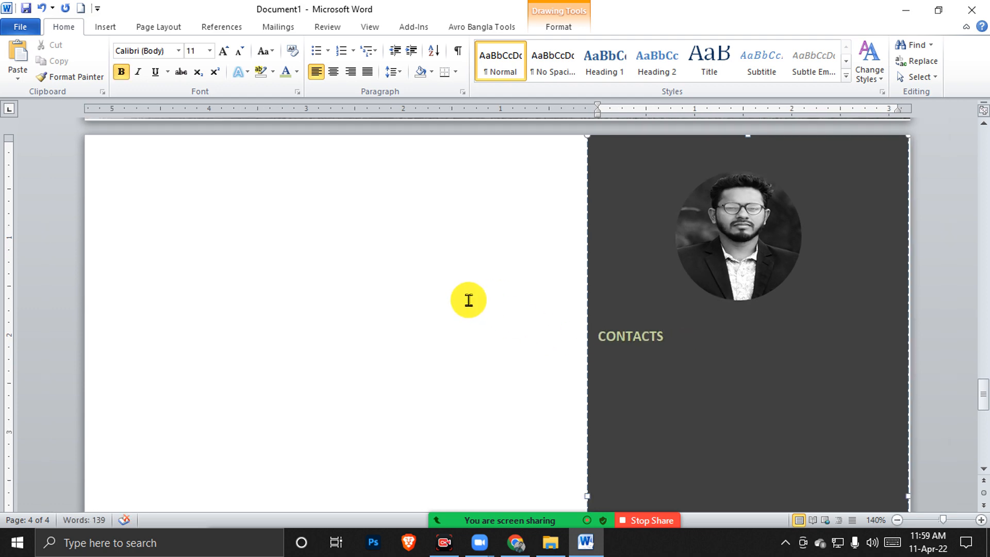
pyautogui.keyDown('ctrl'); pyautogui.scroll(-3, 468, 300); pyautogui.keyUp('ctrl')
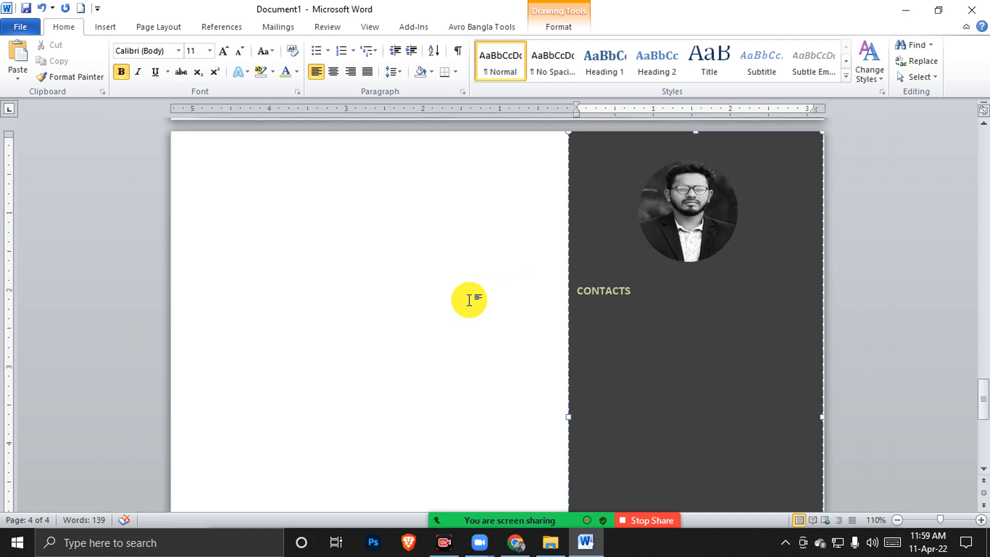
pyautogui.keyDown('ctrl'); pyautogui.scroll(-5, 469, 300); pyautogui.keyUp('ctrl')
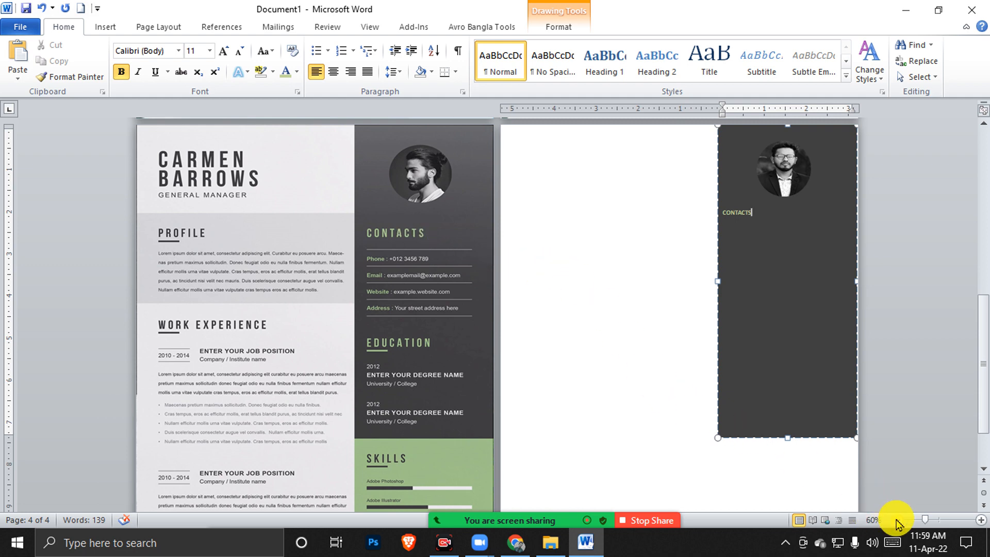
pyautogui.click(873, 520)
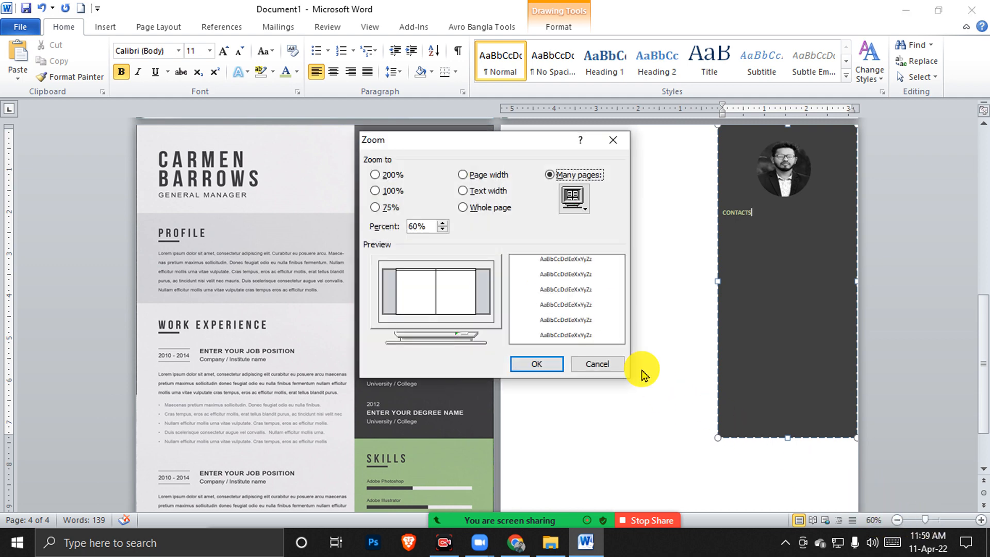
pyautogui.click(442, 222)
pyautogui.click(442, 223)
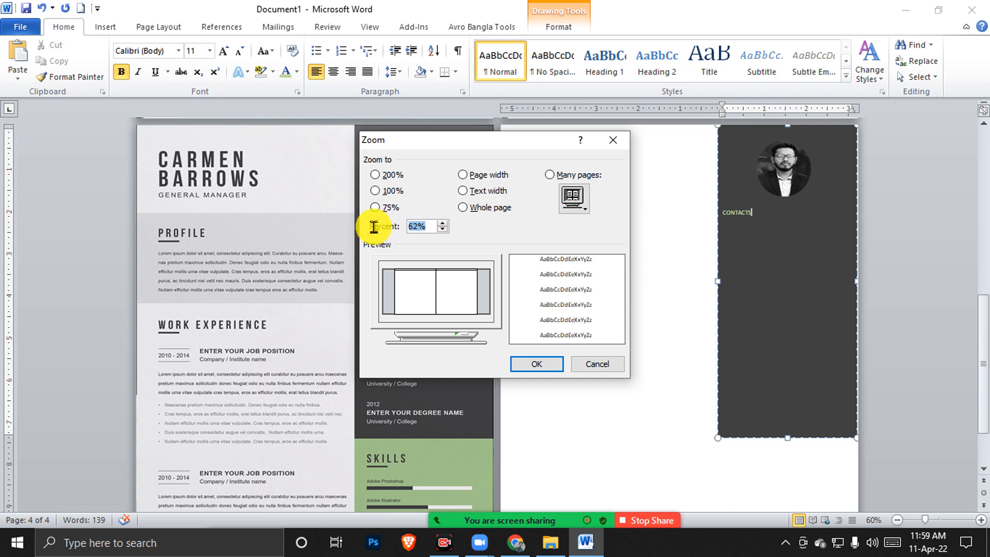
pyautogui.write('78')
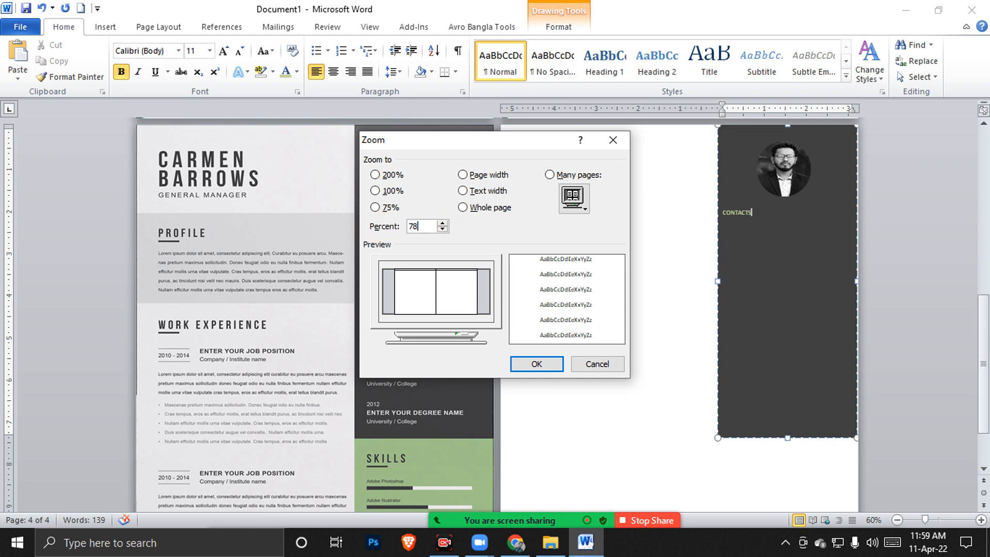
pyautogui.click(550, 370)
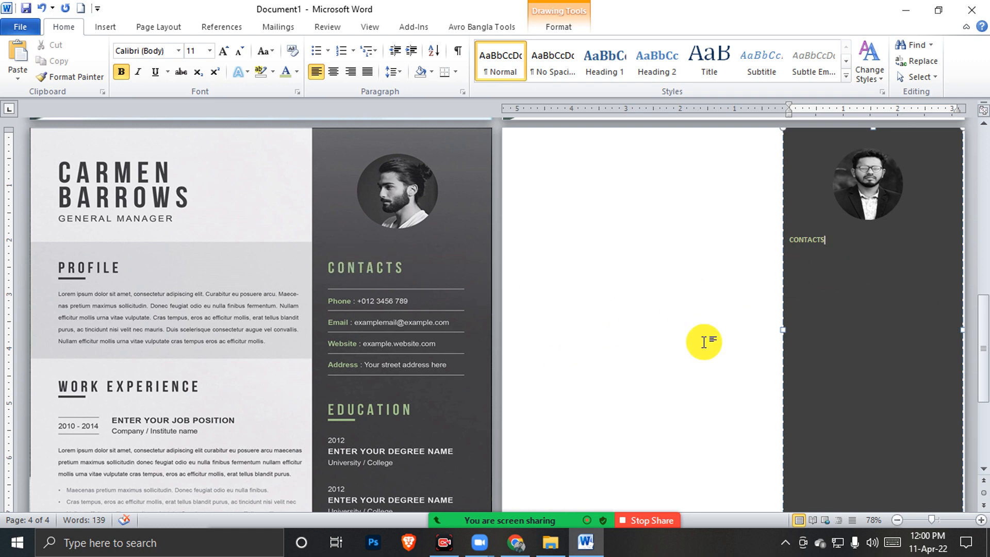
# Enlarge CONTACTS to 21 pt and give it Expanded character spacing of about 5.1 pt
pyautogui.hotkey('ctrl', 'a')
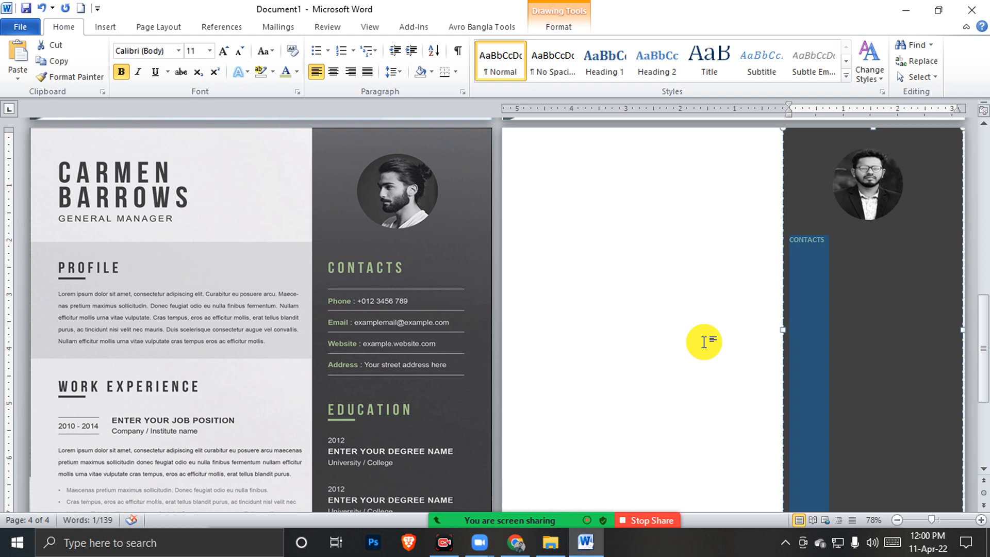
pyautogui.hotkey('ctrl', ']')
pyautogui.hotkey('ctrl', ']')
pyautogui.hotkey('ctrl', ']')
pyautogui.hotkey('ctrl', ']')
pyautogui.hotkey('ctrl', ']')
pyautogui.hotkey('ctrl', ']')
pyautogui.hotkey('ctrl', ']')
pyautogui.hotkey('ctrl', ']')
pyautogui.hotkey('ctrl', ']')
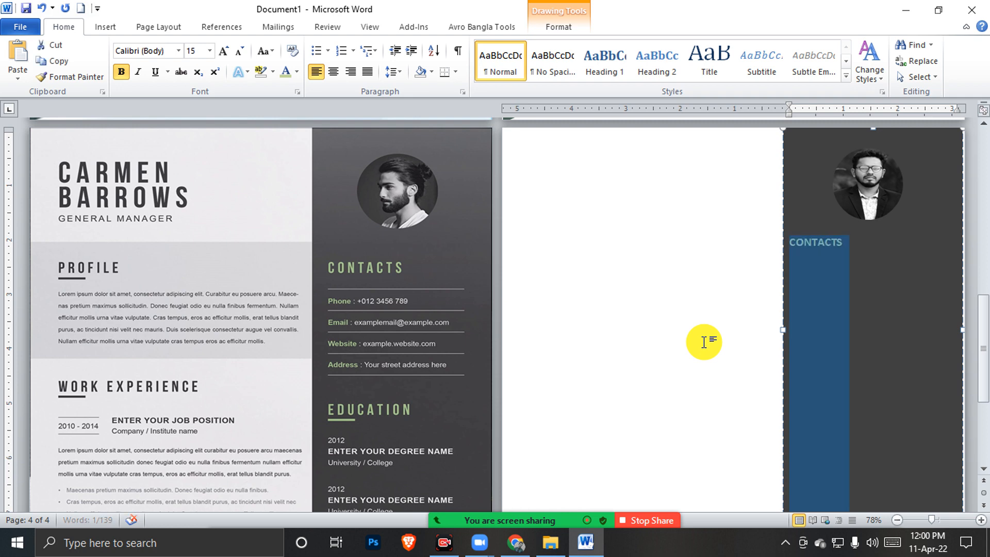
pyautogui.hotkey('ctrl', ']')
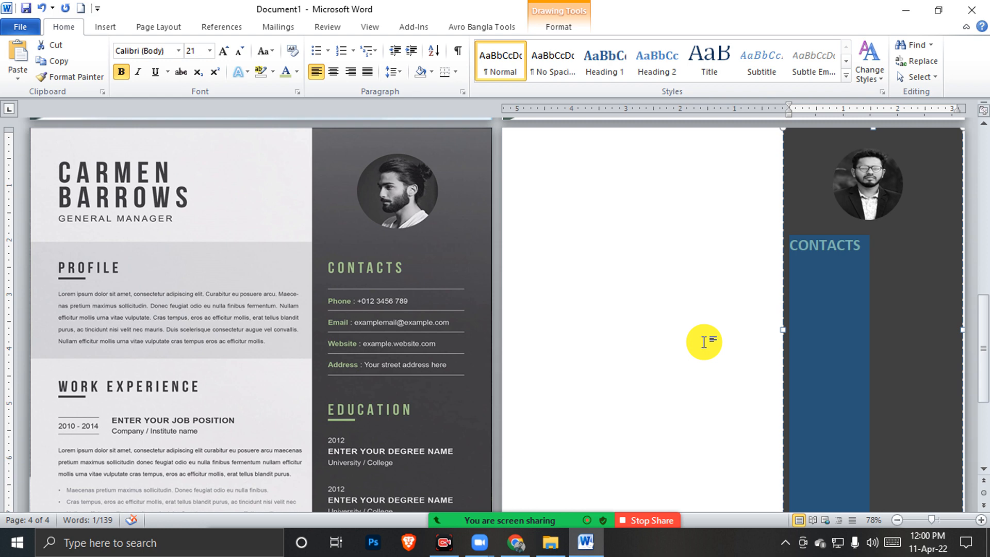
pyautogui.hotkey('ctrl', 'd')
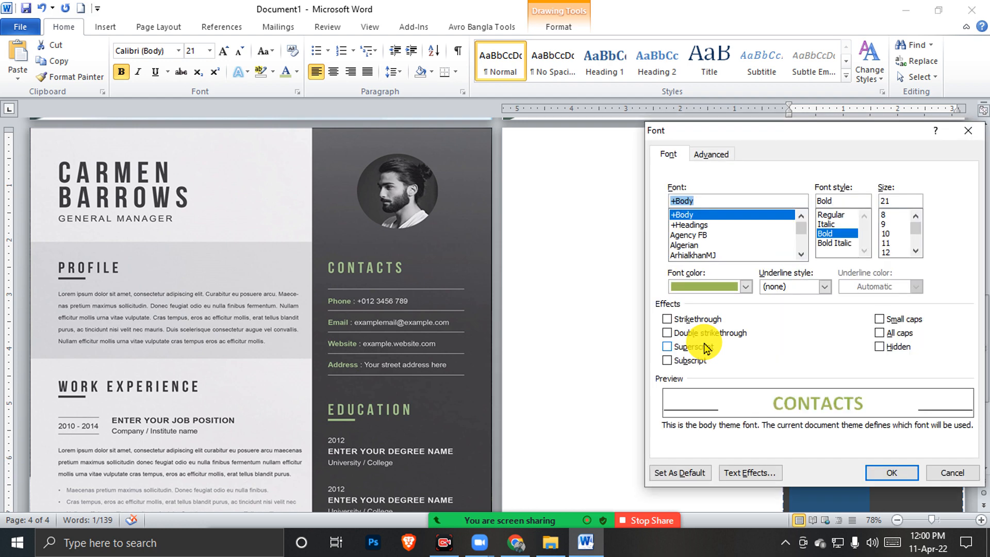
pyautogui.moveTo(771, 133); pyautogui.dragTo(555, 177)
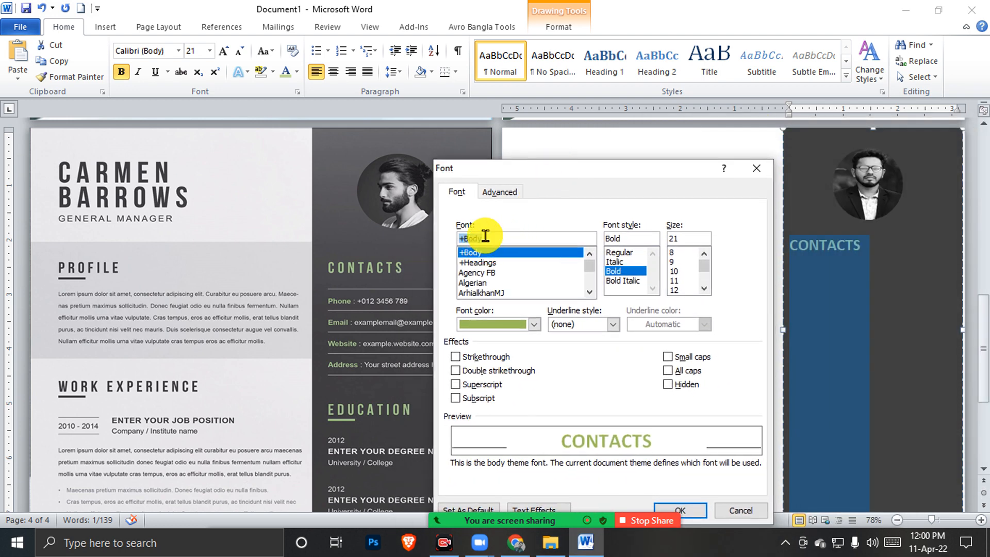
pyautogui.click(497, 196)
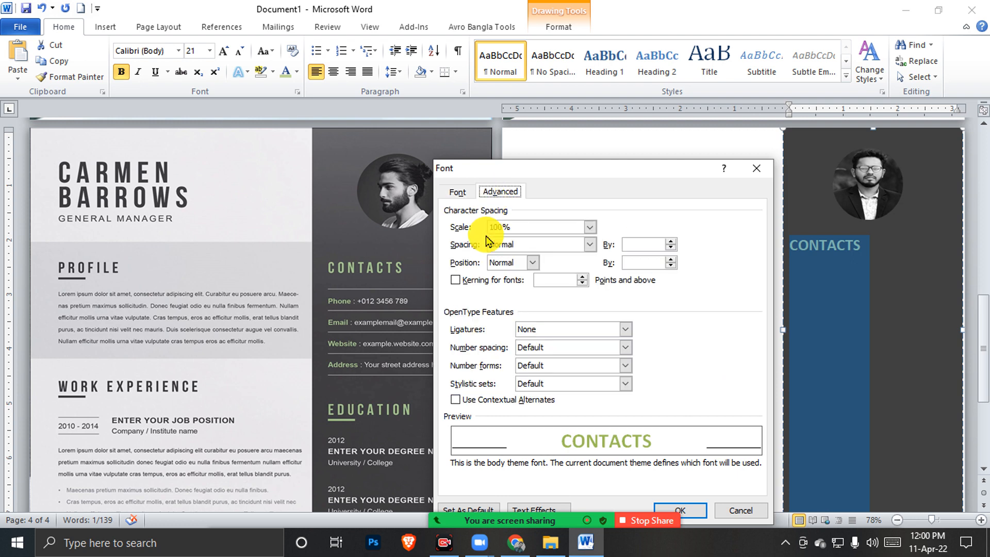
pyautogui.click(591, 245)
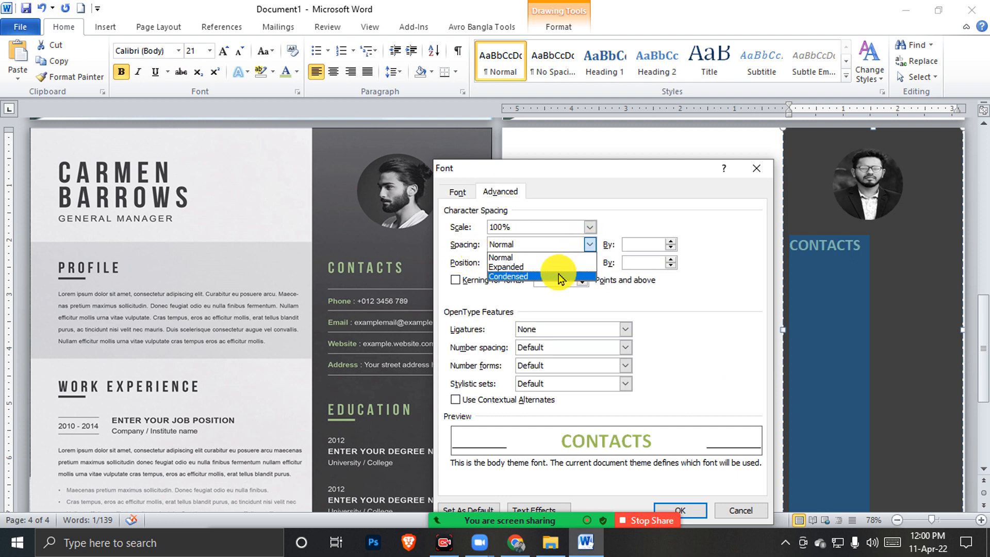
pyautogui.click(549, 265)
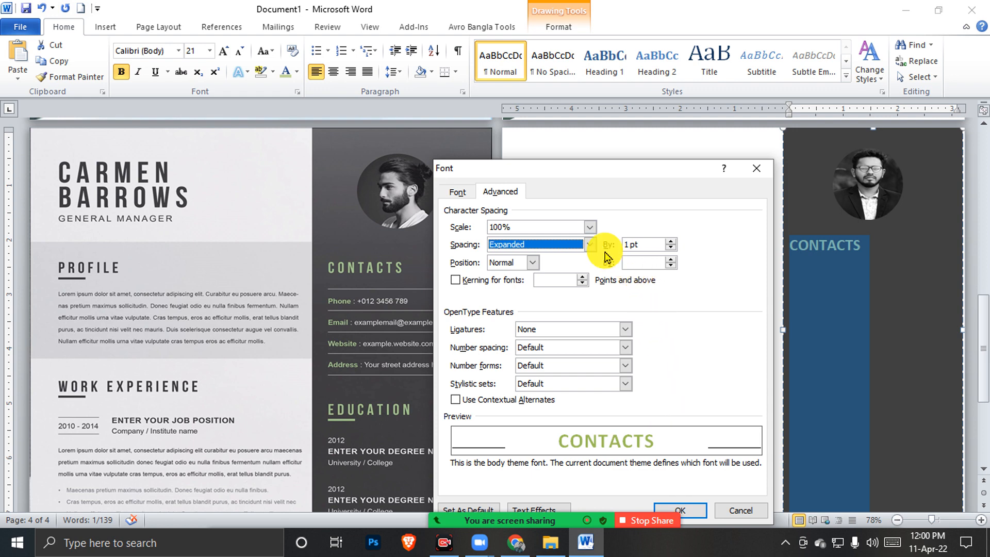
pyautogui.click(671, 240)
pyautogui.click(671, 241)
pyautogui.click(671, 240)
pyautogui.click(671, 241)
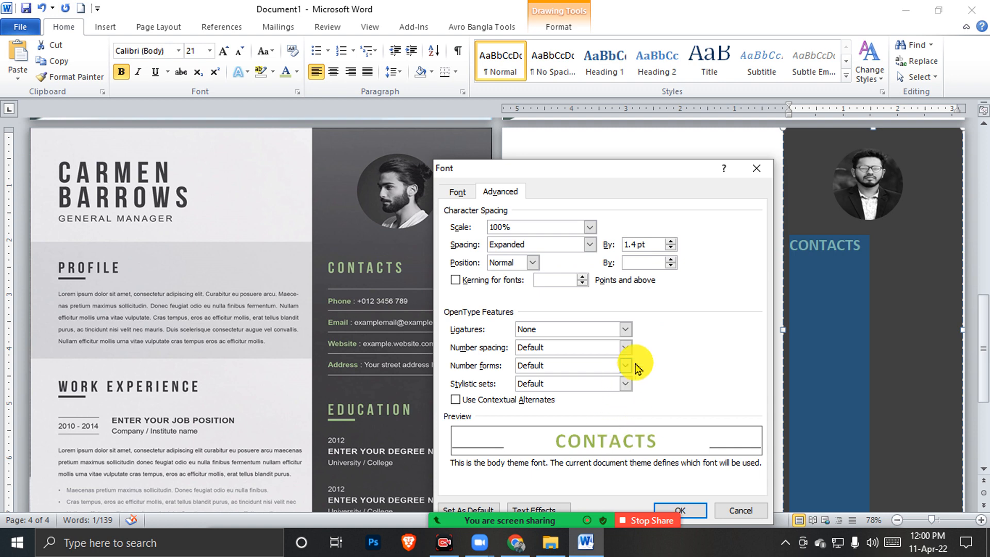
pyautogui.click(671, 241)
pyautogui.click(671, 241)
pyautogui.click(671, 241)
pyautogui.click(671, 241)
pyautogui.click(671, 241)
pyautogui.click(671, 241)
pyautogui.click(671, 240)
pyautogui.click(671, 241)
pyautogui.click(671, 240)
pyautogui.click(671, 241)
pyautogui.click(671, 241)
pyautogui.click(671, 241)
pyautogui.click(671, 241)
pyautogui.click(671, 241)
pyautogui.click(671, 241)
pyautogui.click(671, 241)
pyautogui.click(671, 241)
pyautogui.click(670, 241)
pyautogui.click(671, 241)
pyautogui.click(671, 240)
pyautogui.click(671, 240)
pyautogui.click(671, 240)
pyautogui.click(671, 240)
pyautogui.click(671, 241)
pyautogui.click(670, 241)
pyautogui.click(671, 241)
pyautogui.click(671, 241)
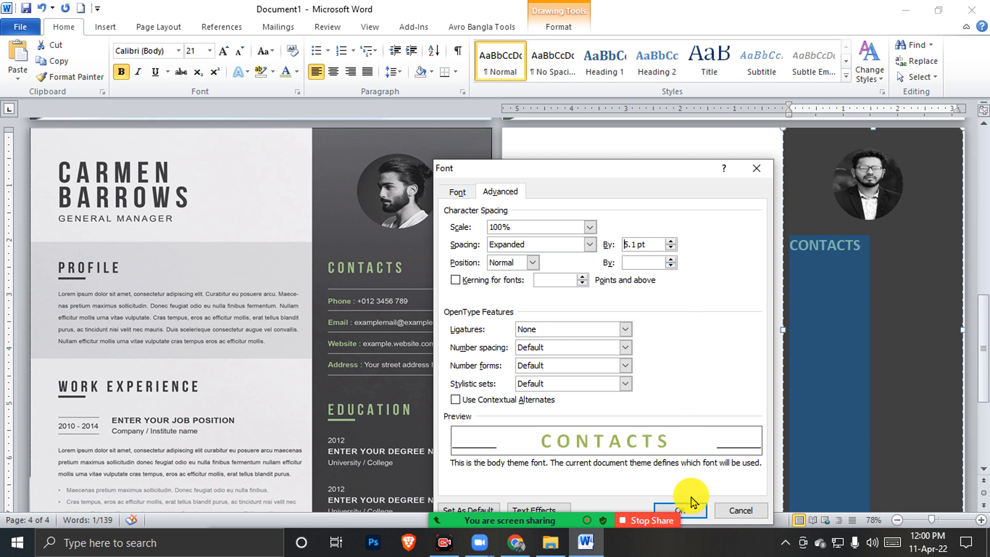
pyautogui.click(680, 510)
pyautogui.click(854, 267)
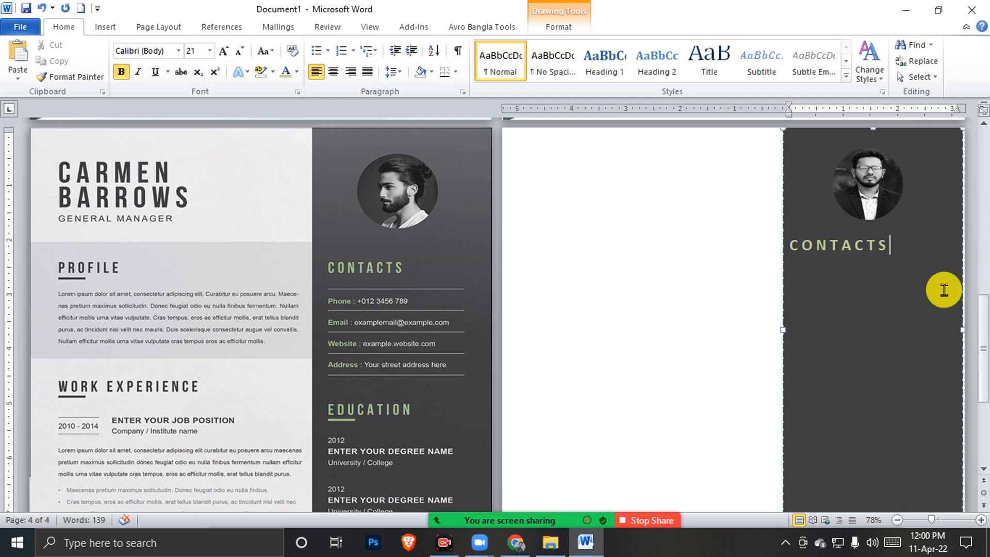
# Add a plain-text 'Phone :' line with the contact number below CONTACTS, fixing its spacing
pyautogui.press('Return')
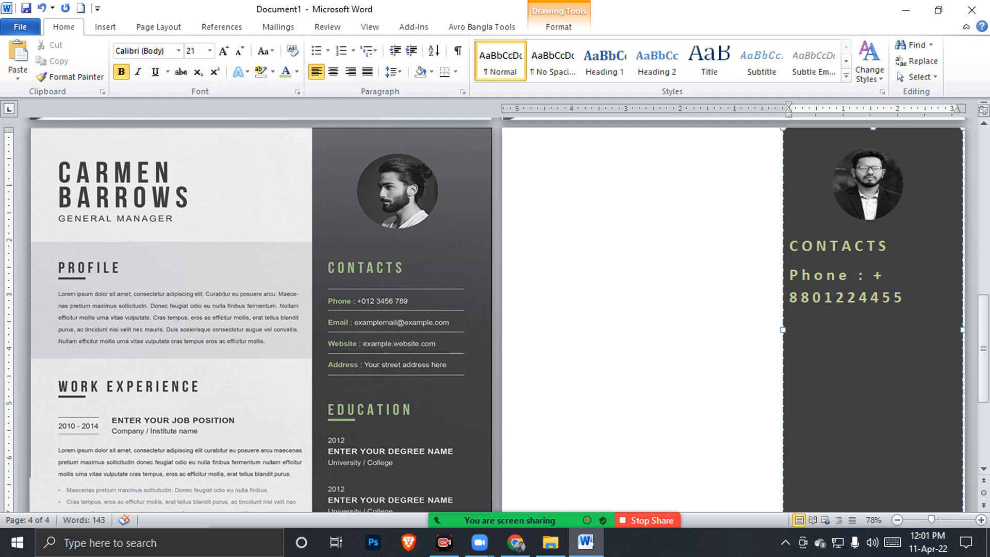
pyautogui.moveTo(906, 300); pyautogui.dragTo(770, 268)
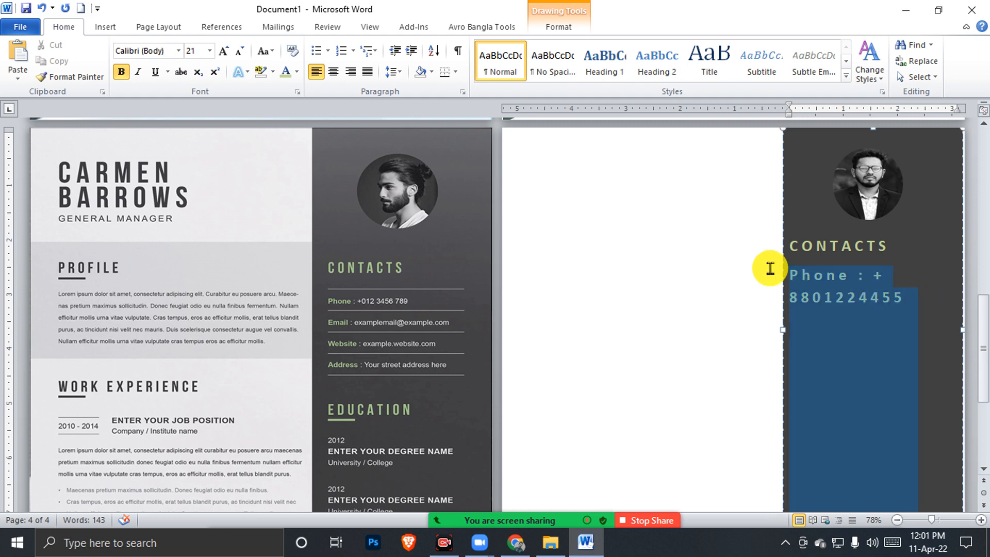
pyautogui.click(292, 55)
pyautogui.click(854, 291)
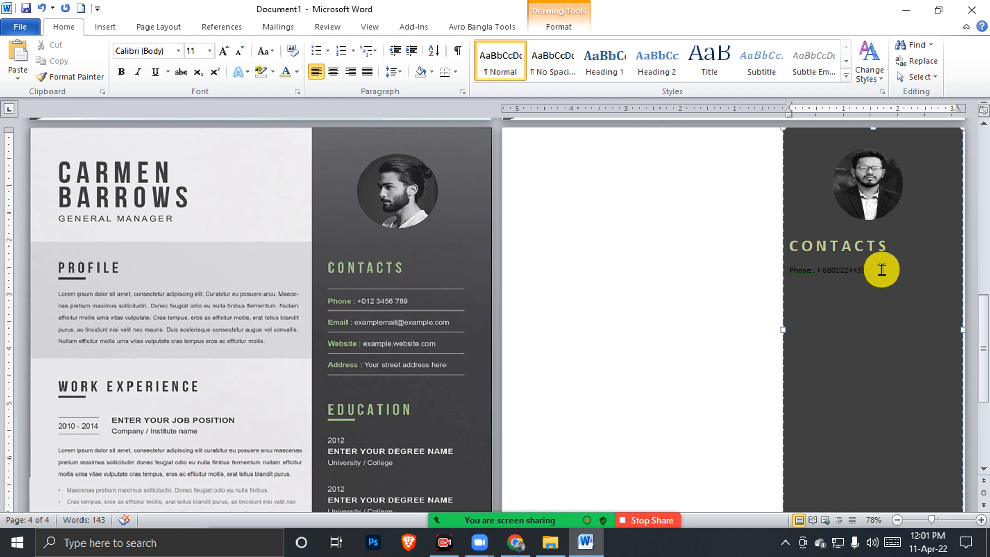
pyautogui.moveTo(874, 271); pyautogui.dragTo(795, 272)
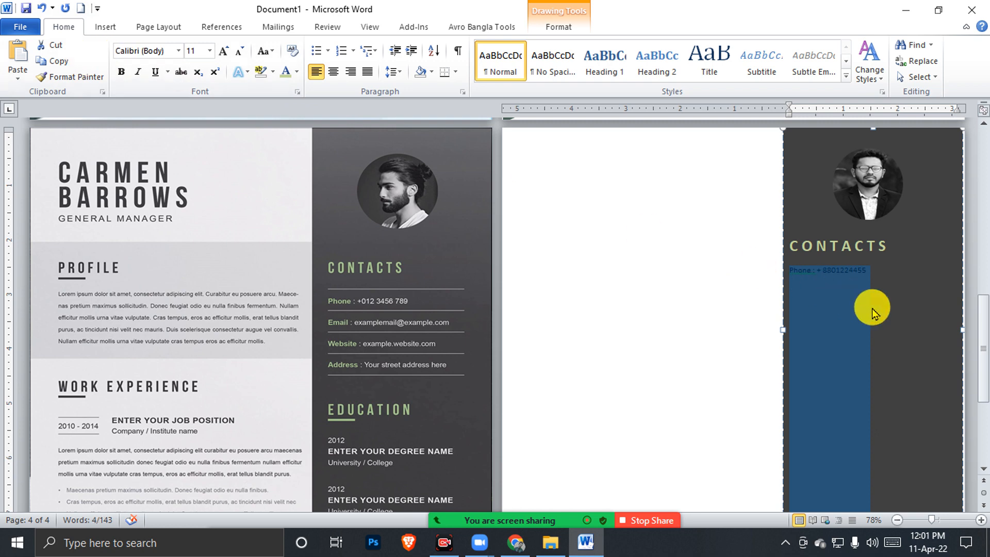
pyautogui.click(858, 291)
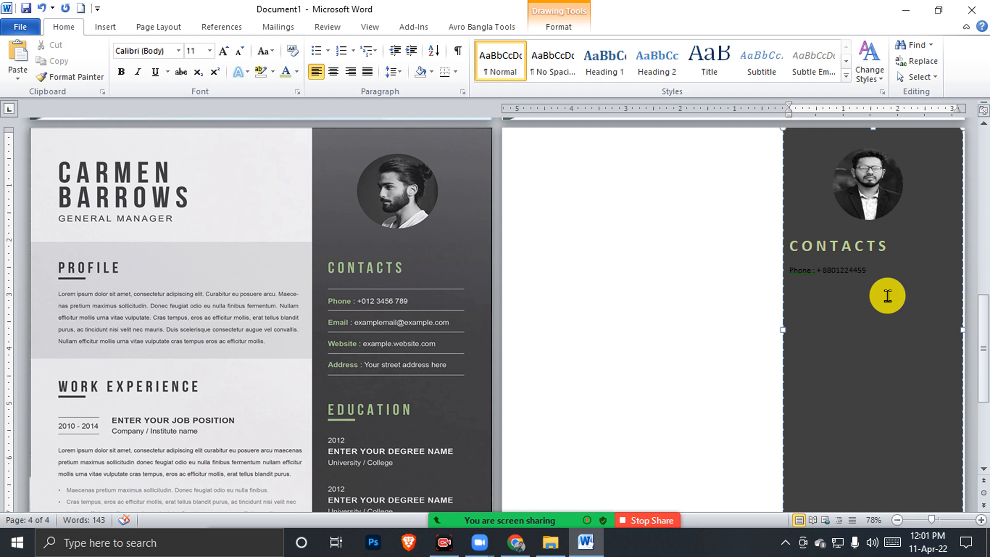
pyautogui.press('BackSpace')
pyautogui.press('BackSpace')
# Restore the colon after Phone and colour the CONTACTS heading olive green
pyautogui.write(':')
pyautogui.moveTo(900, 246); pyautogui.dragTo(770, 242)
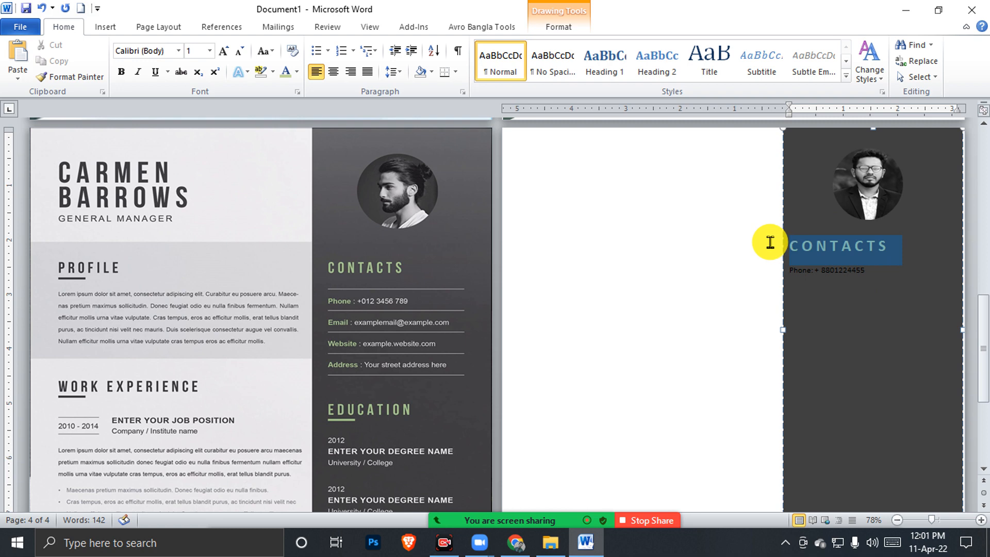
pyautogui.click(297, 71)
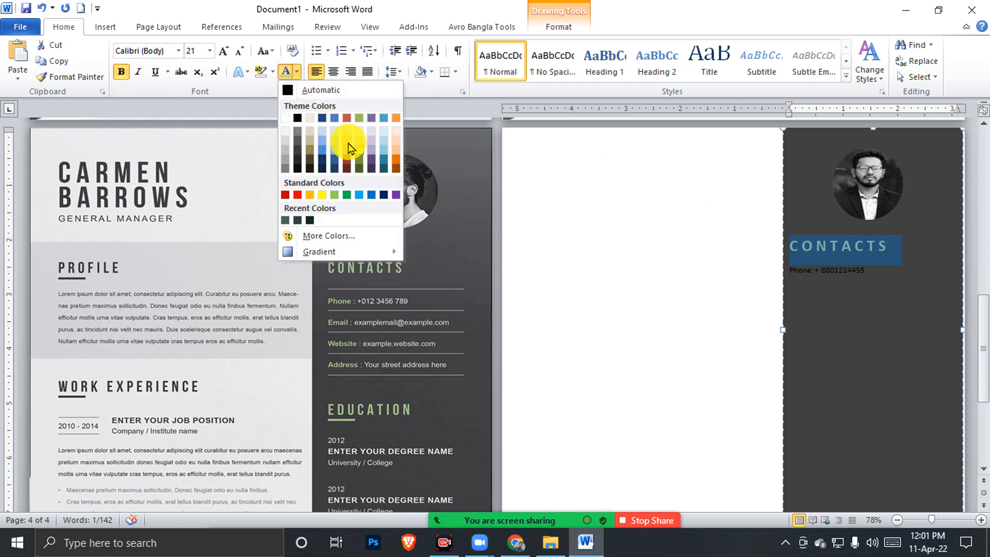
pyautogui.click(359, 155)
pyautogui.click(819, 292)
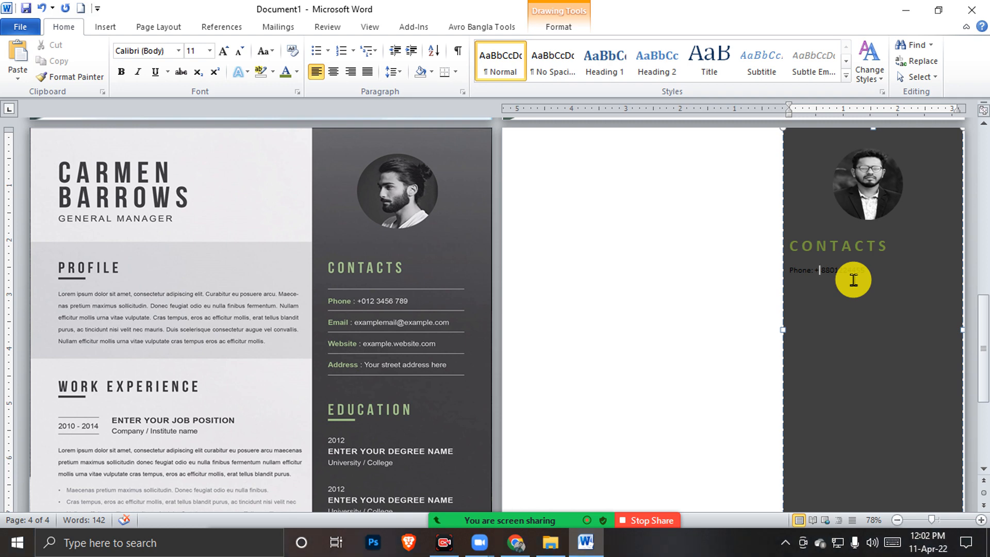
# Colour the 'Phone:' label olive green and the phone number light
pyautogui.click(814, 269)
pyautogui.hotkey('shift', 'Home')
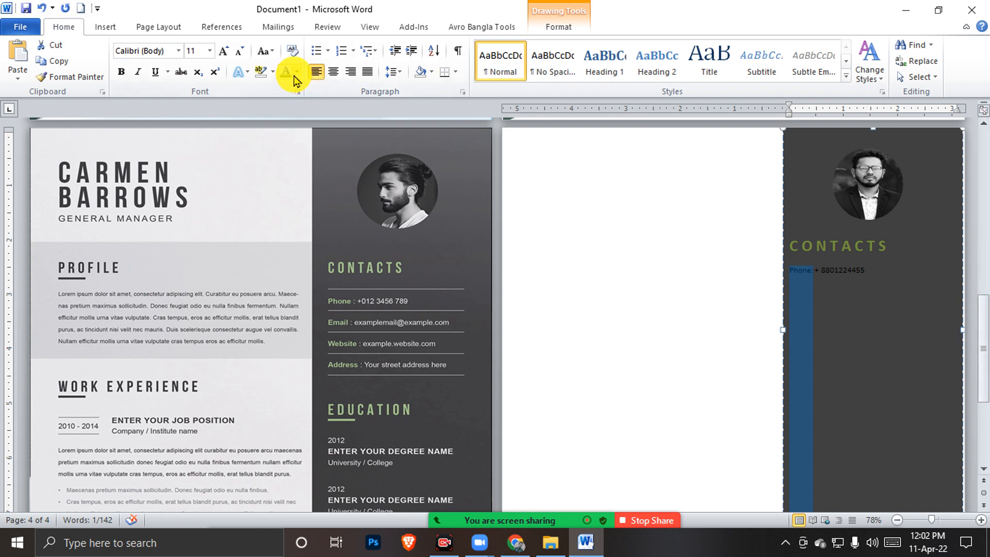
pyautogui.click(295, 75)
pyautogui.click(360, 159)
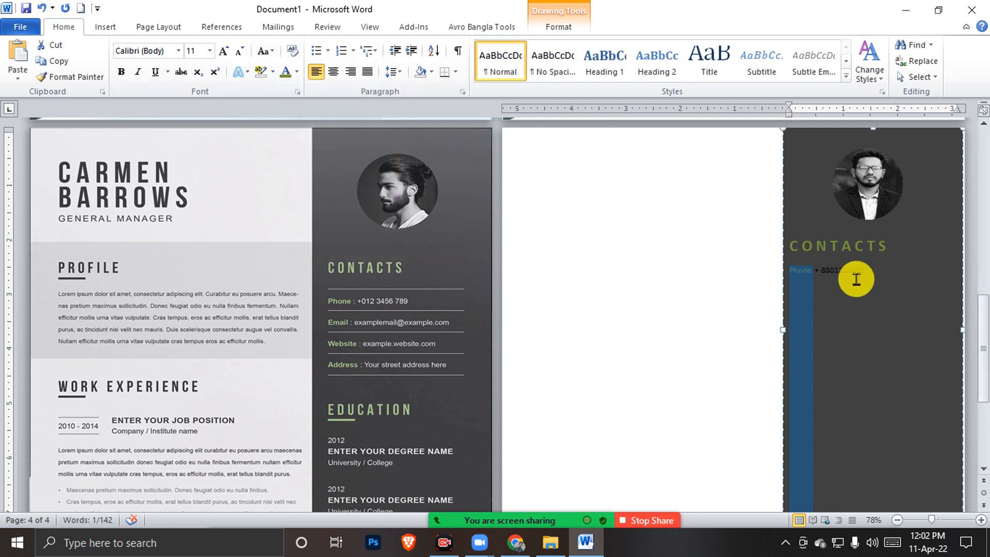
pyautogui.moveTo(881, 276); pyautogui.dragTo(814, 268)
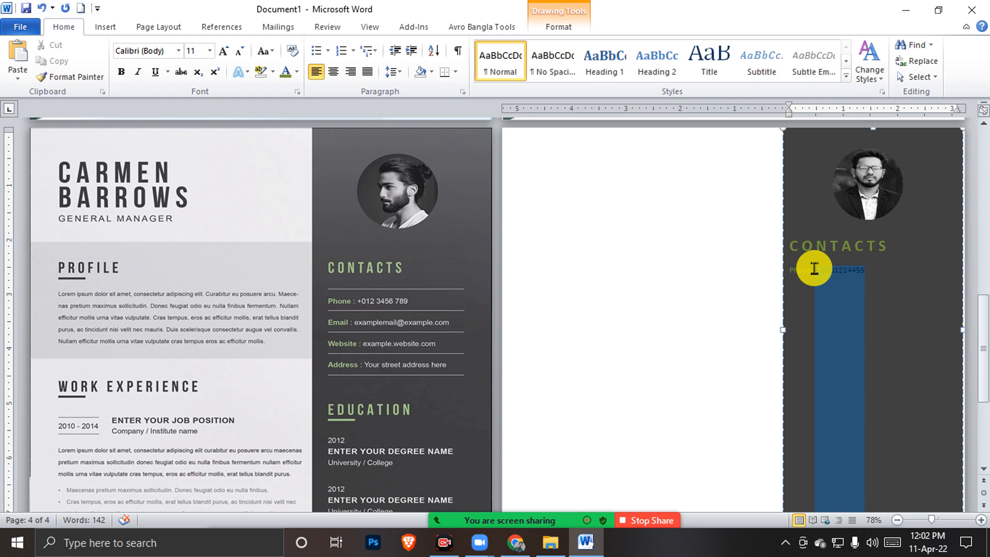
pyautogui.click(297, 79)
pyautogui.click(397, 160)
# Copy the phone line and paste copies beneath it until there are four lines
pyautogui.moveTo(884, 276); pyautogui.dragTo(782, 272)
pyautogui.hotkey('ctrl', 'c')
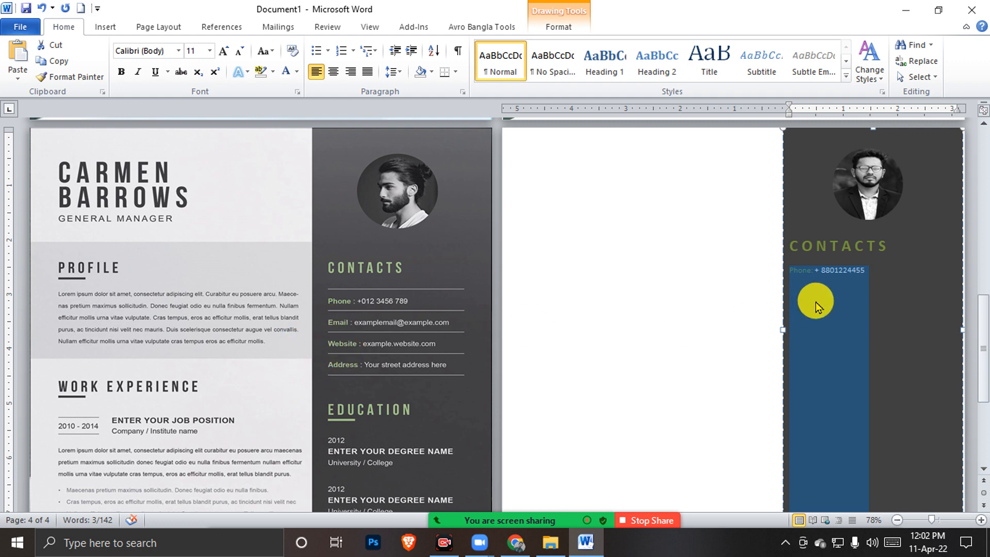
pyautogui.click(887, 272)
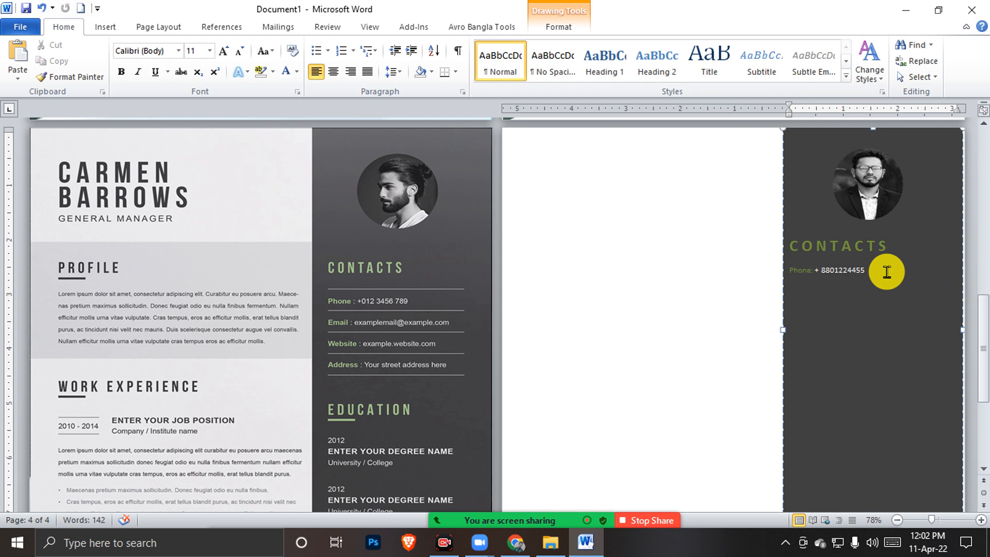
pyautogui.press('Return')
pyautogui.hotkey('ctrl', 'v')
pyautogui.press('Return')
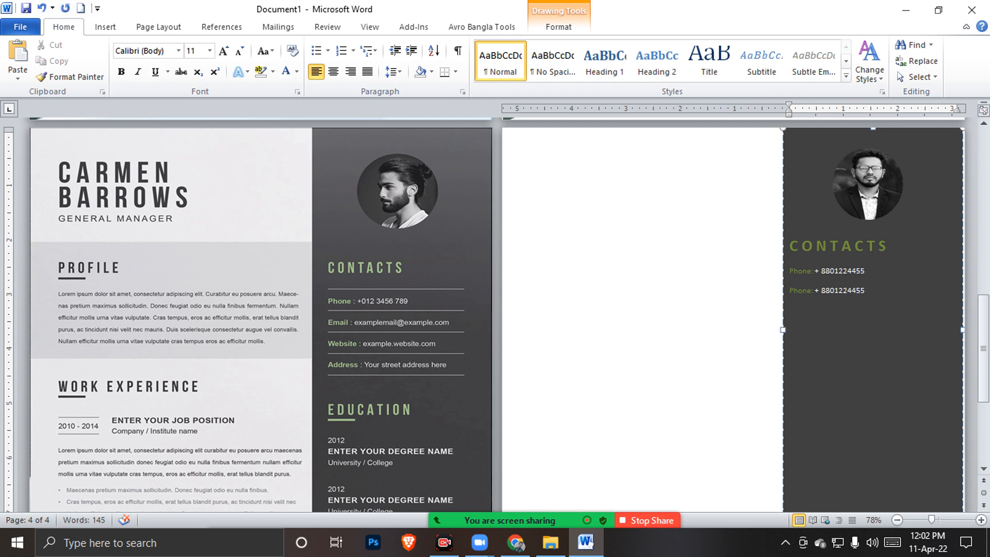
pyautogui.hotkey('ctrl', 'v')
pyautogui.hotkey('ctrl', 'v')
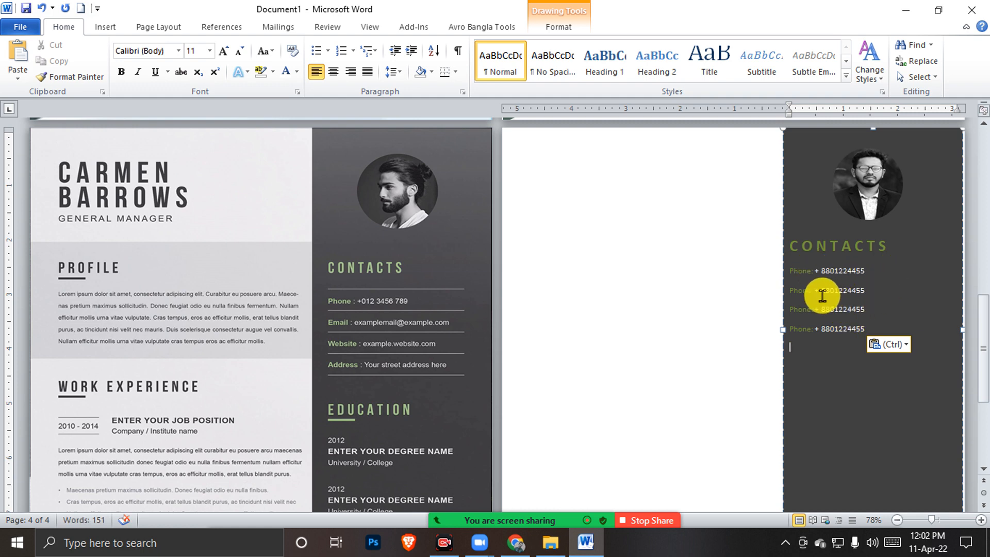
# Relabel the second contact line 'Email' and enter a sample e-mail address
pyautogui.moveTo(811, 287); pyautogui.dragTo(789, 287)
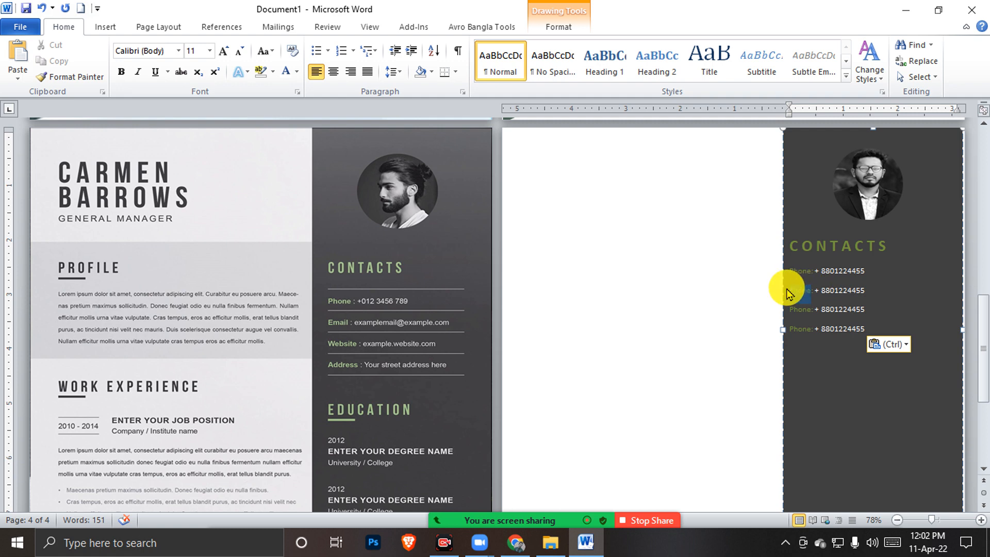
pyautogui.write('Email')
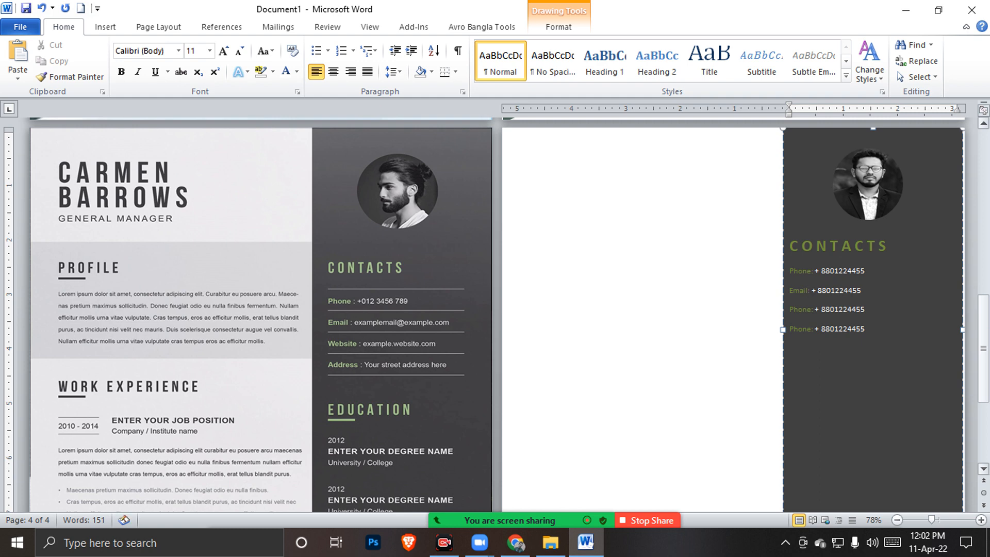
pyautogui.moveTo(813, 290); pyautogui.dragTo(864, 291)
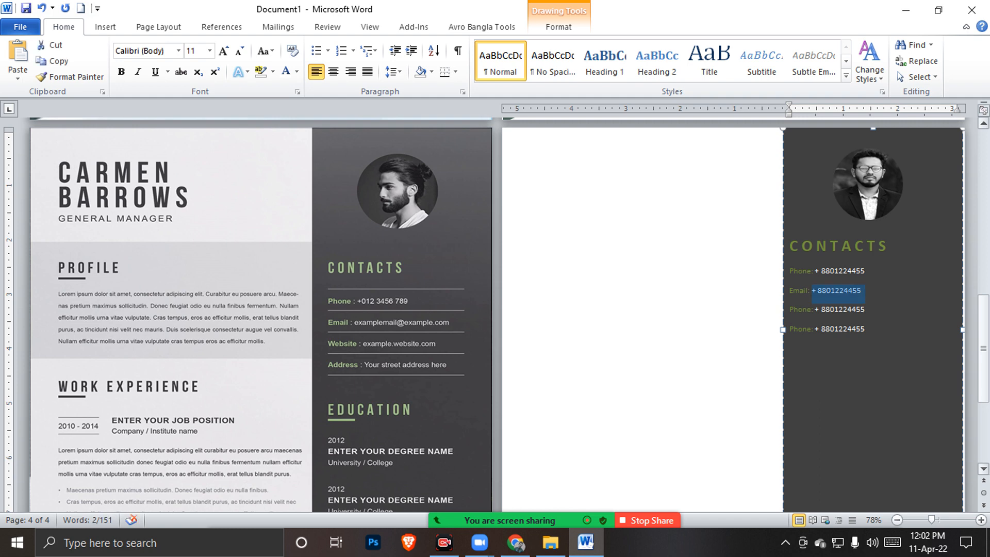
pyautogui.write('examplemail')
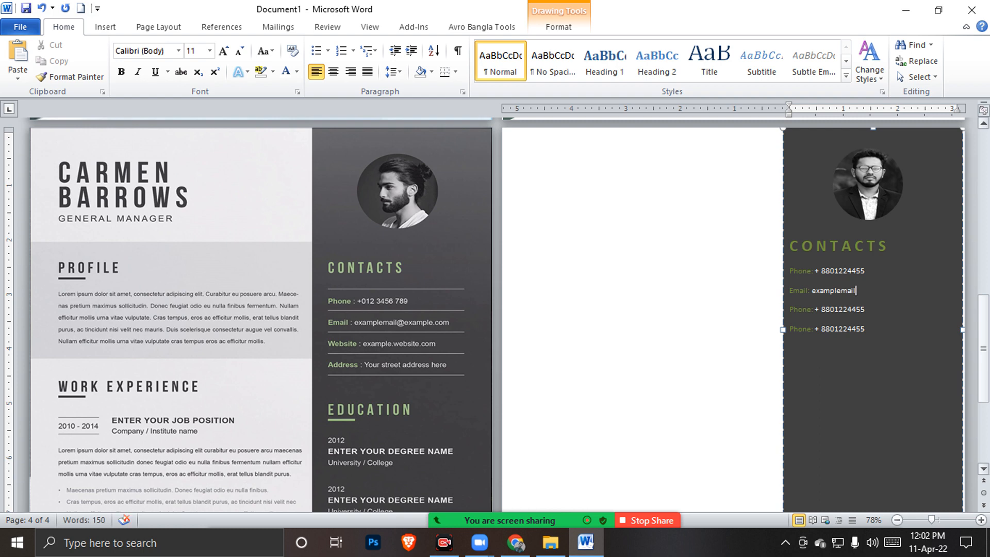
pyautogui.write('@example')
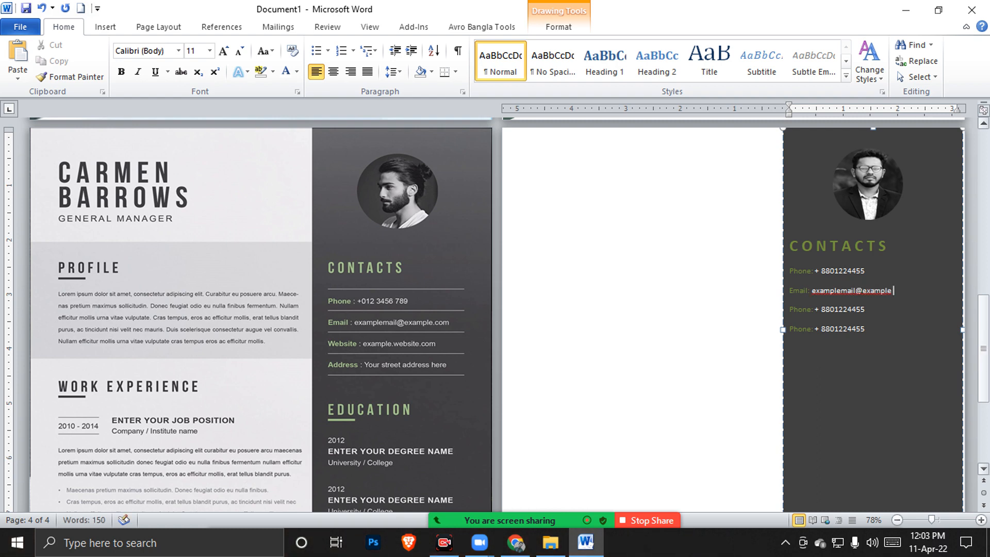
pyautogui.write('.com')
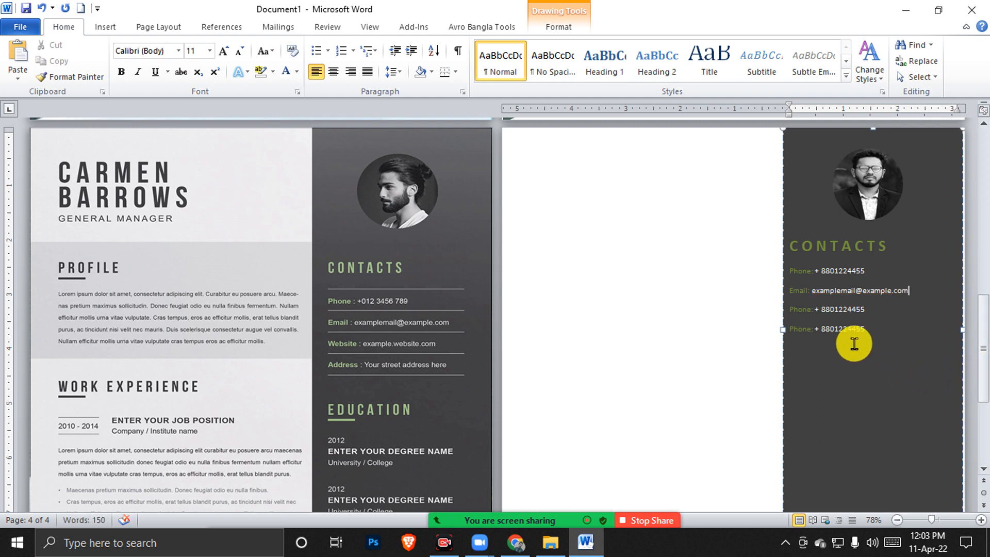
# Relabel the third line 'Website' with the value maccreation.com
pyautogui.click(813, 310)
pyautogui.hotkey('shift', 'Home')
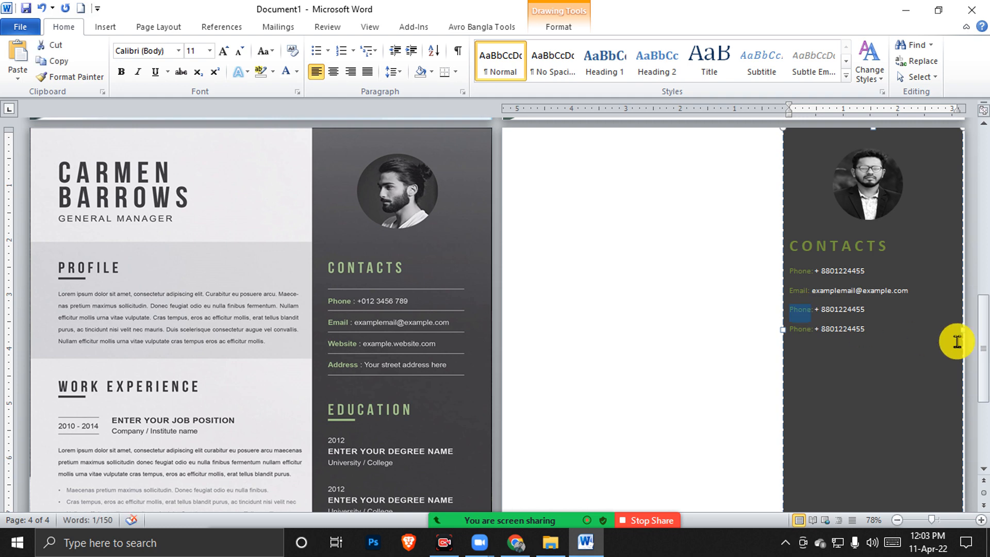
pyautogui.write('Website')
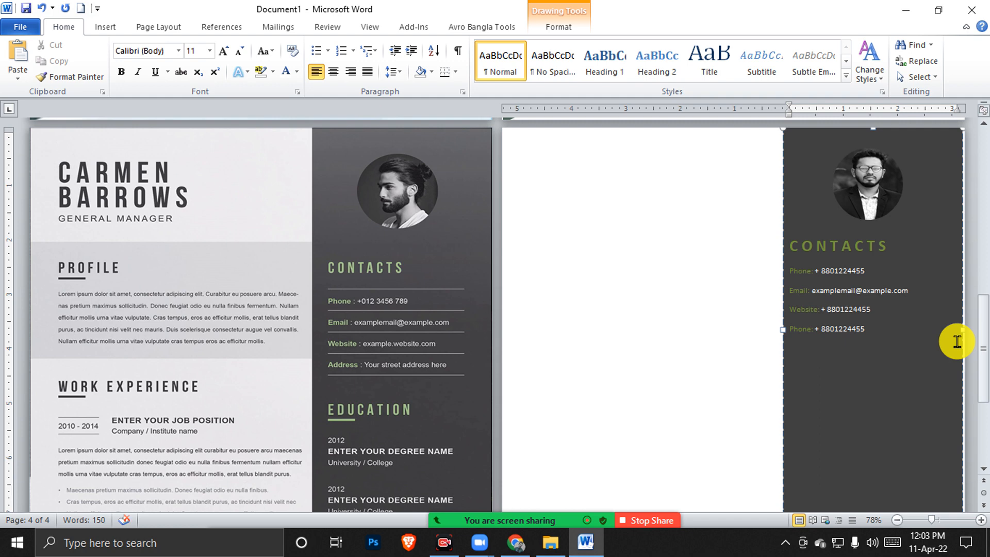
pyautogui.press('End')
pyautogui.hotkey('ctrl', 'shift', 'Left')
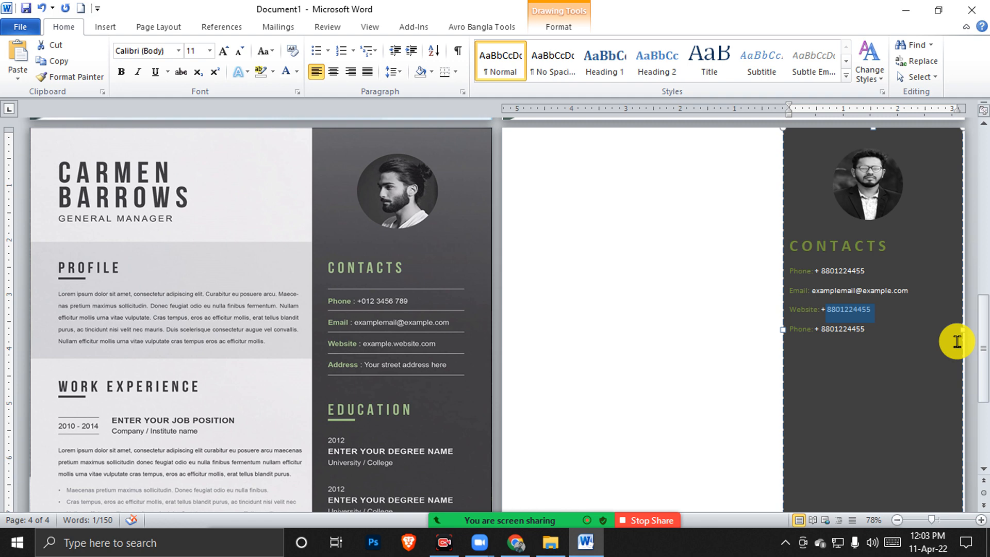
pyautogui.press('BackSpace')
pyautogui.write('m')
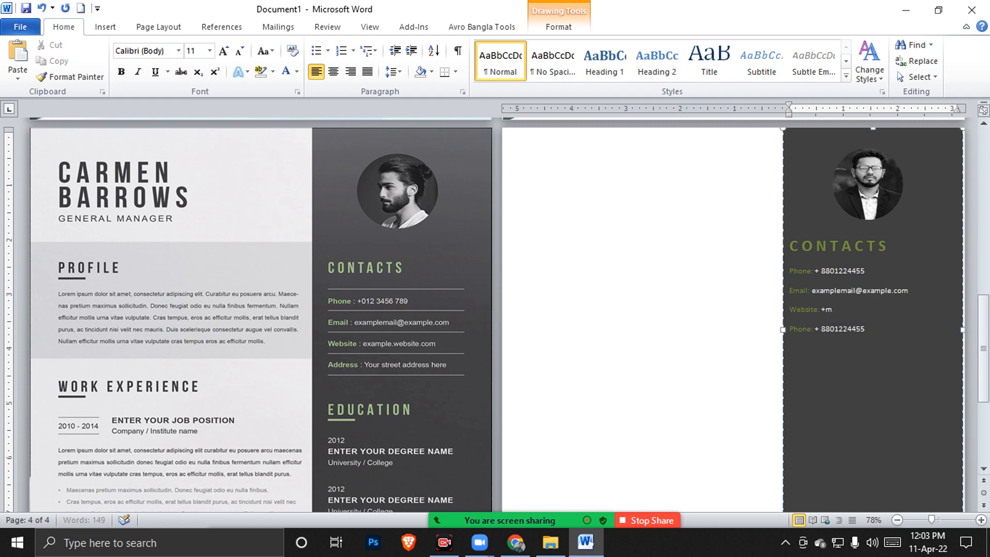
pyautogui.press('BackSpace')
pyautogui.write('com')
pyautogui.click(808, 316)
# Relabel the fourth line 'Address:' with placeholder text jfkdjf
pyautogui.moveTo(814, 328); pyautogui.dragTo(779, 328)
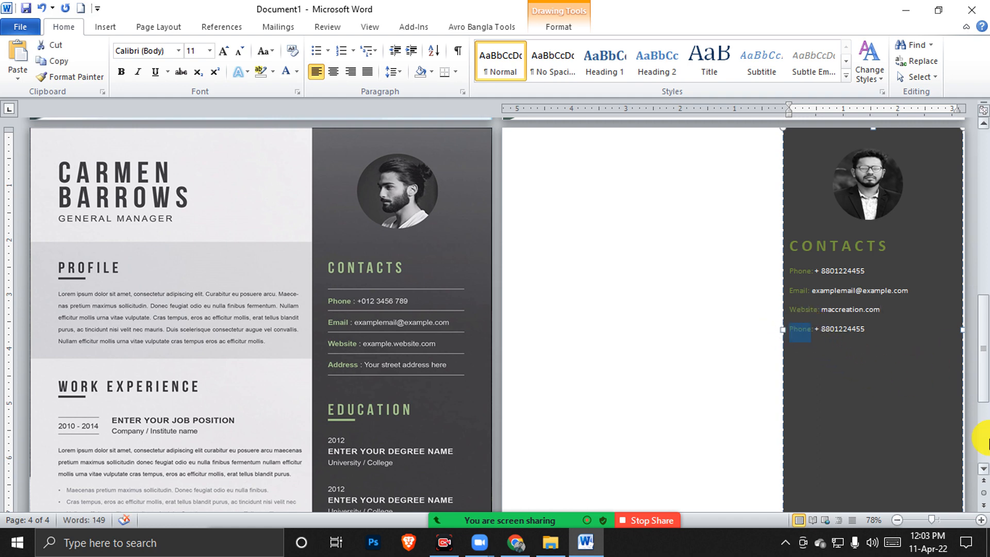
pyautogui.press('BackSpace')
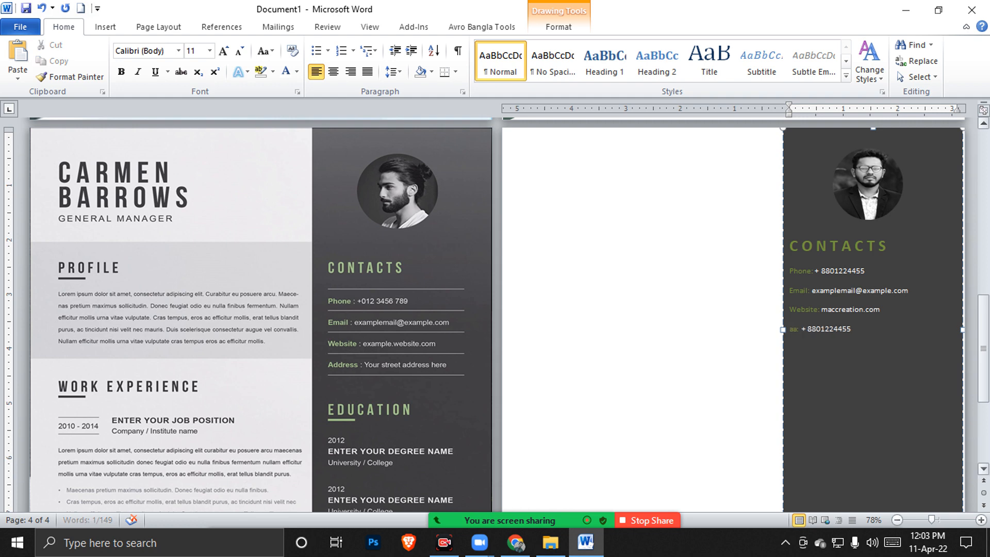
pyautogui.write('Address:')
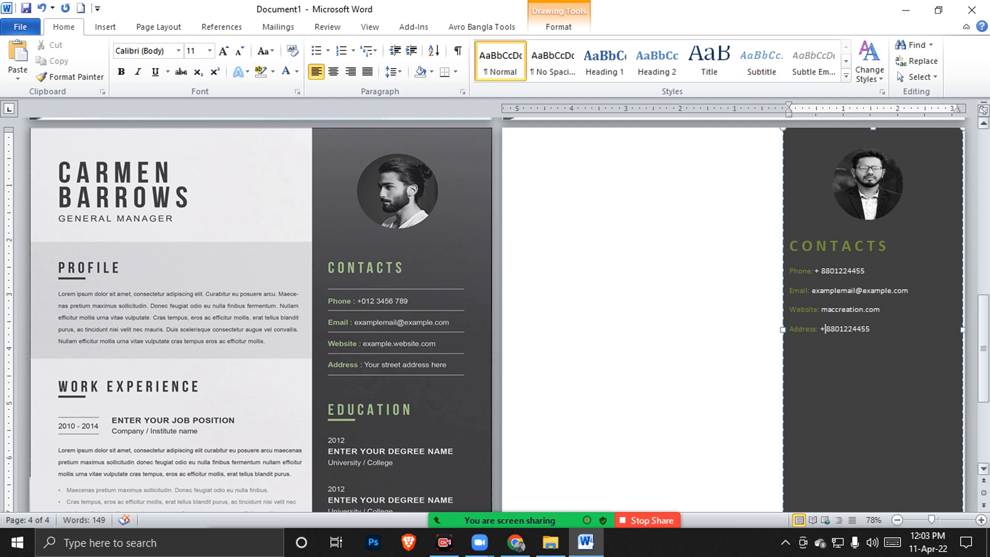
pyautogui.hotkey('shift', 'Right')
pyautogui.hotkey('shift', 'Right')
pyautogui.hotkey('shift', 'Right')
pyautogui.hotkey('shift', 'Right')
pyautogui.hotkey('shift', 'Right')
pyautogui.hotkey('shift', 'Right')
pyautogui.hotkey('shift', 'Right')
pyautogui.hotkey('shift', 'Right')
pyautogui.hotkey('shift', 'Right')
pyautogui.hotkey('shift', 'Right')
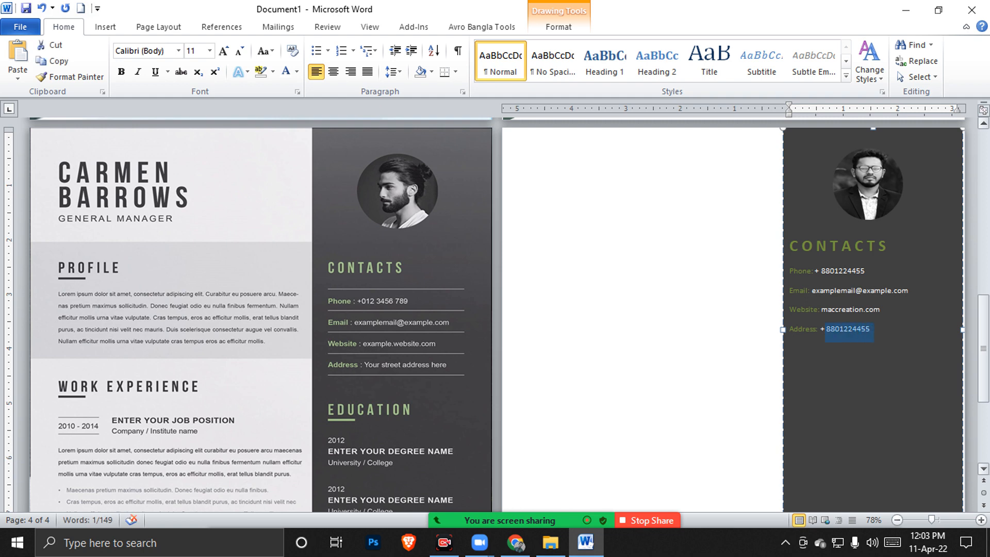
pyautogui.write('jfkdjfkdfjkd')
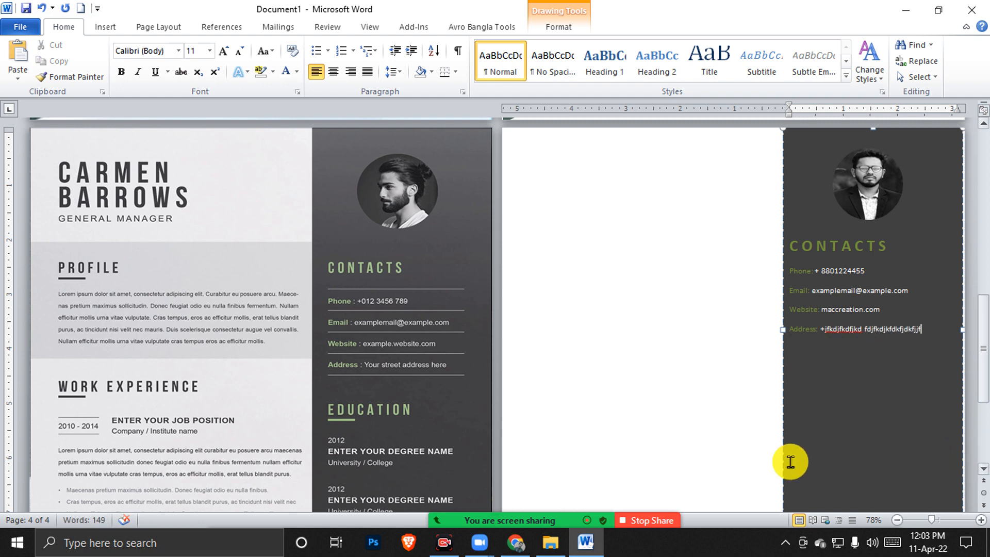
pyautogui.moveTo(939, 331); pyautogui.dragTo(781, 271)
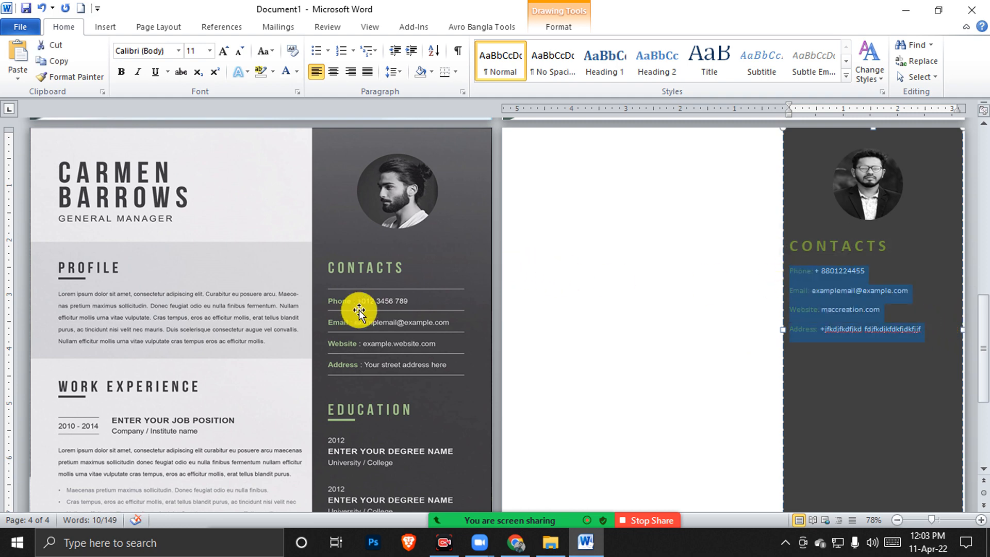
# Set the four contact lines to 1.5 line spacing
pyautogui.click(394, 72)
pyautogui.click(410, 126)
pyautogui.click(883, 360)
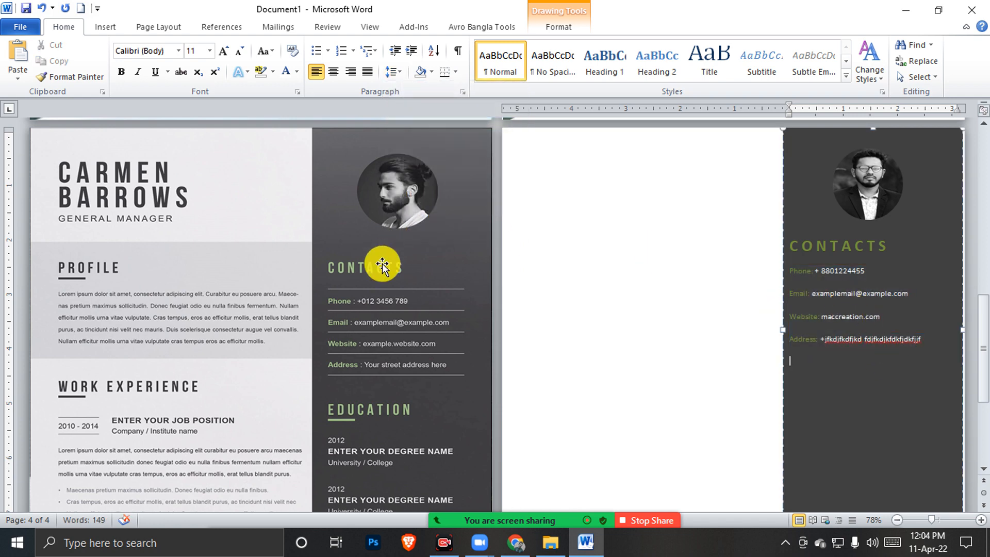
pyautogui.click(404, 289)
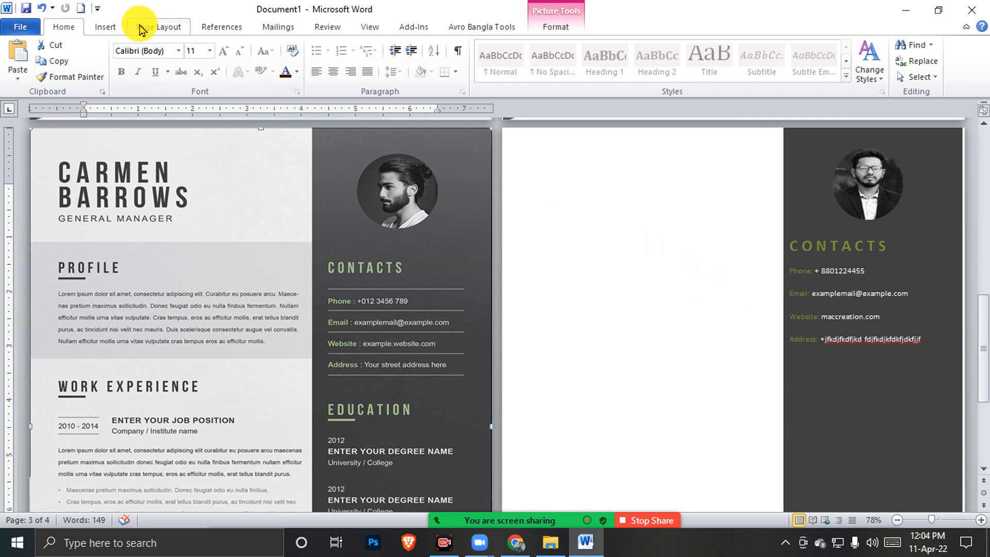
# Draw a straight divider line under CONTACTS with a 1½ pt grey outline
pyautogui.click(105, 27)
pyautogui.click(211, 68)
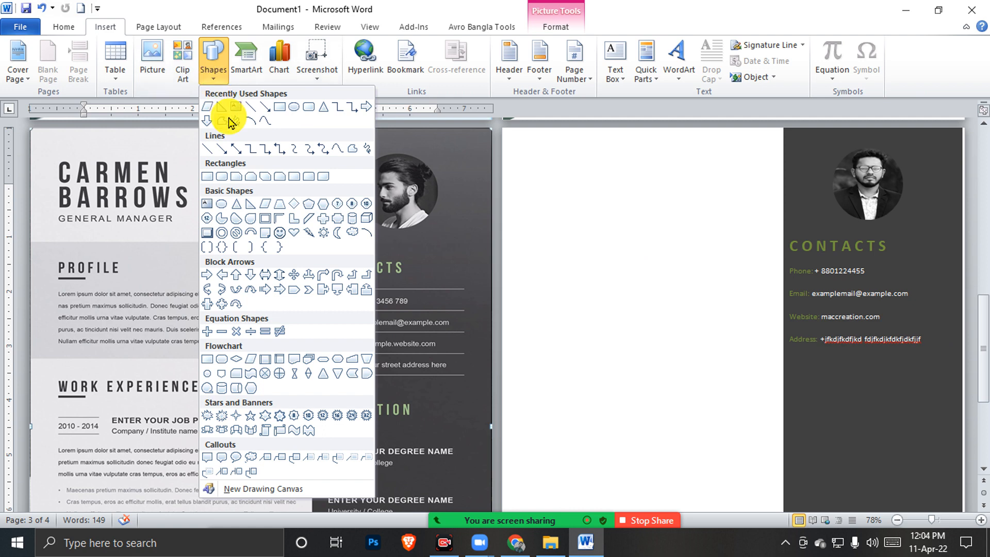
pyautogui.click(212, 151)
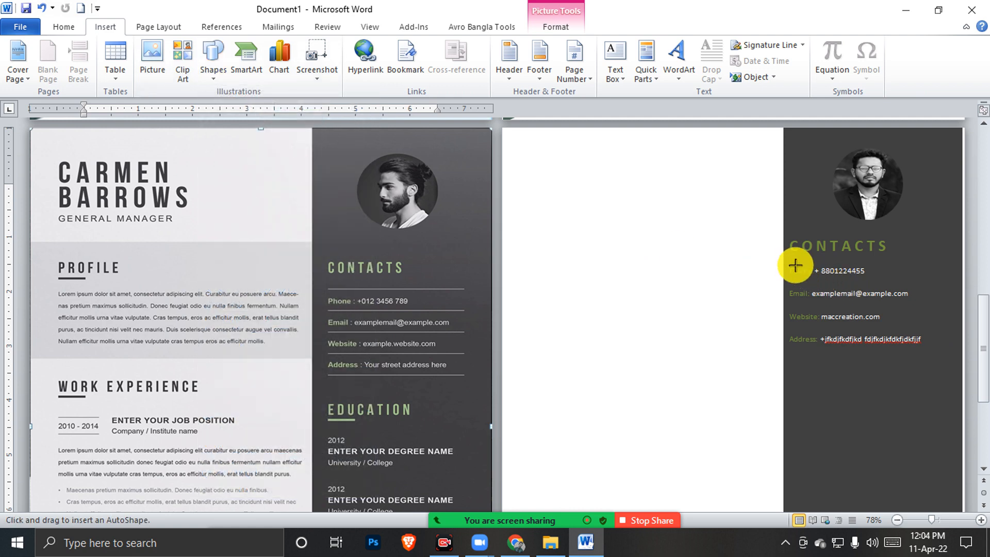
pyautogui.moveTo(790, 263); pyautogui.dragTo(949, 264)
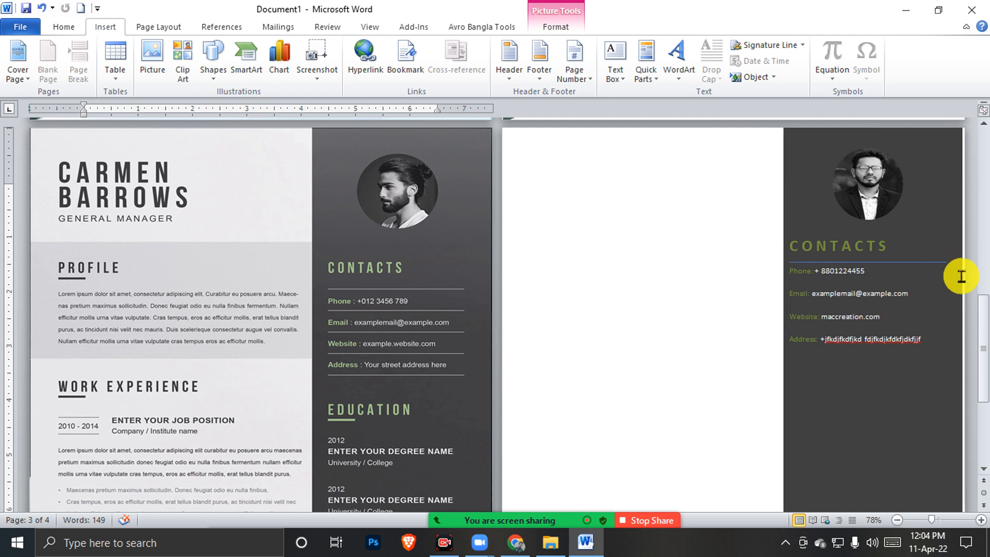
pyautogui.click(367, 62)
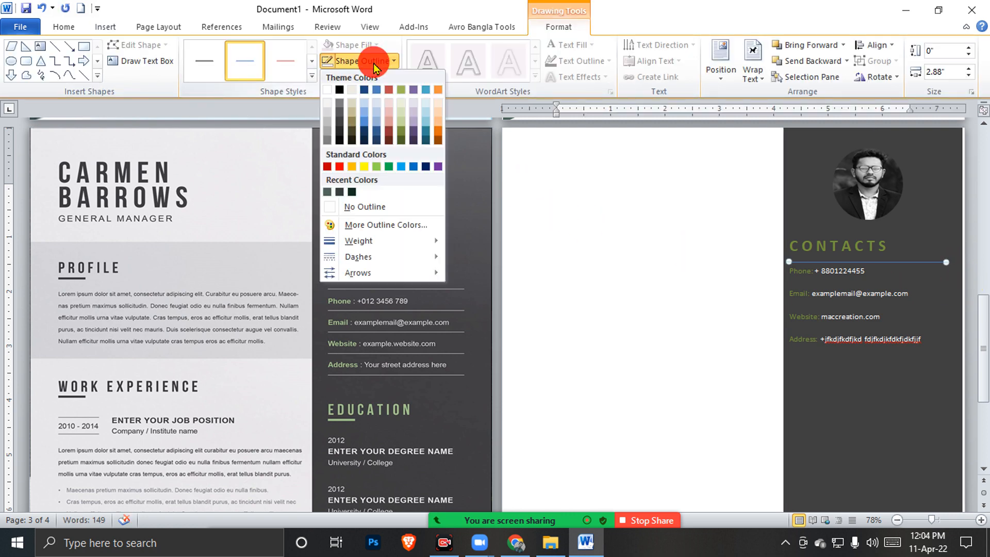
pyautogui.moveTo(363, 243)
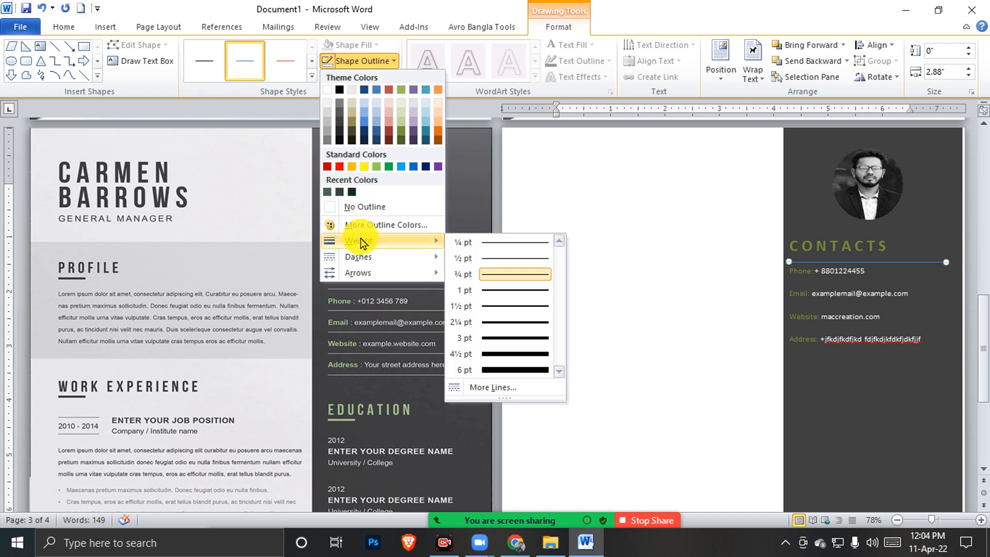
pyautogui.click(527, 307)
pyautogui.click(356, 61)
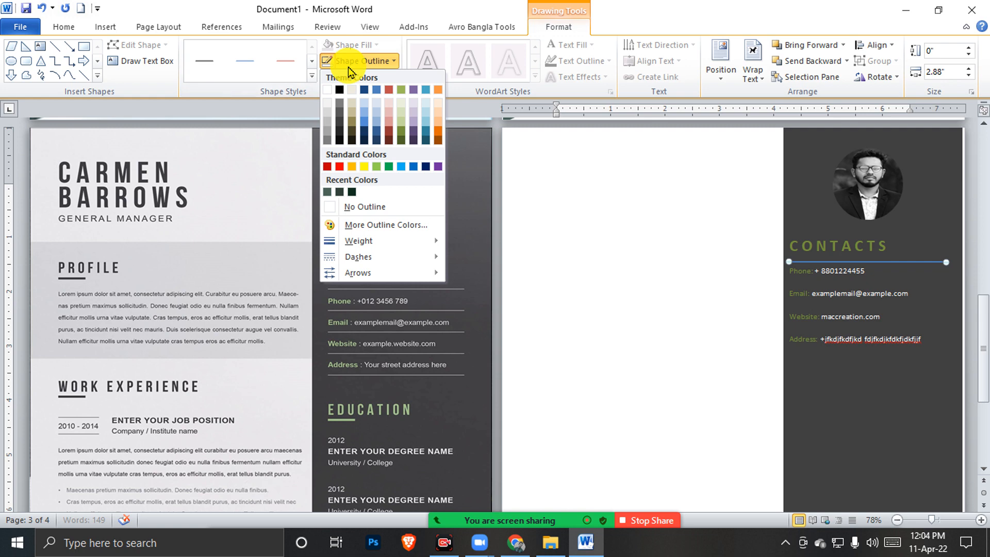
pyautogui.click(328, 145)
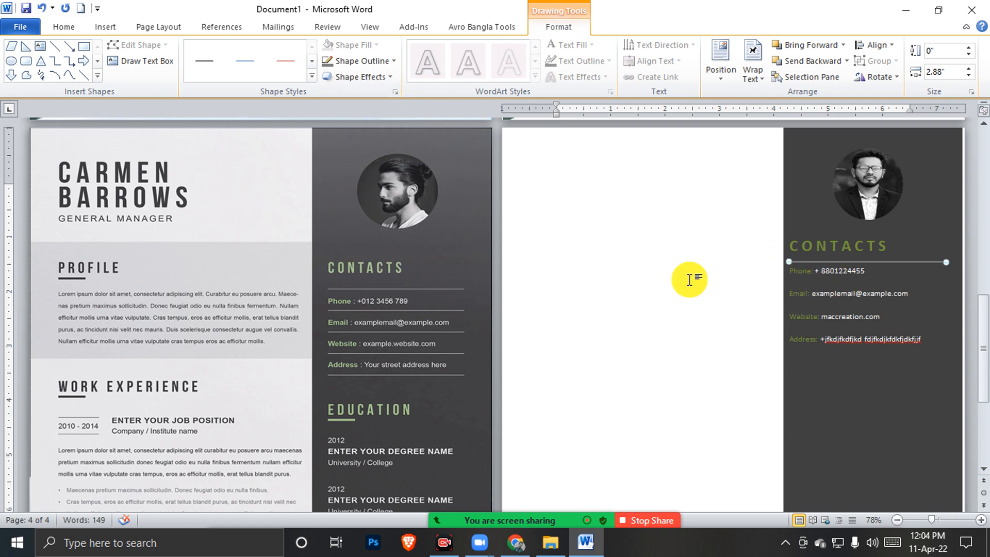
# Copy the divider line beneath each of the four contact rows
pyautogui.moveTo(884, 261); pyautogui.dragTo(887, 307)
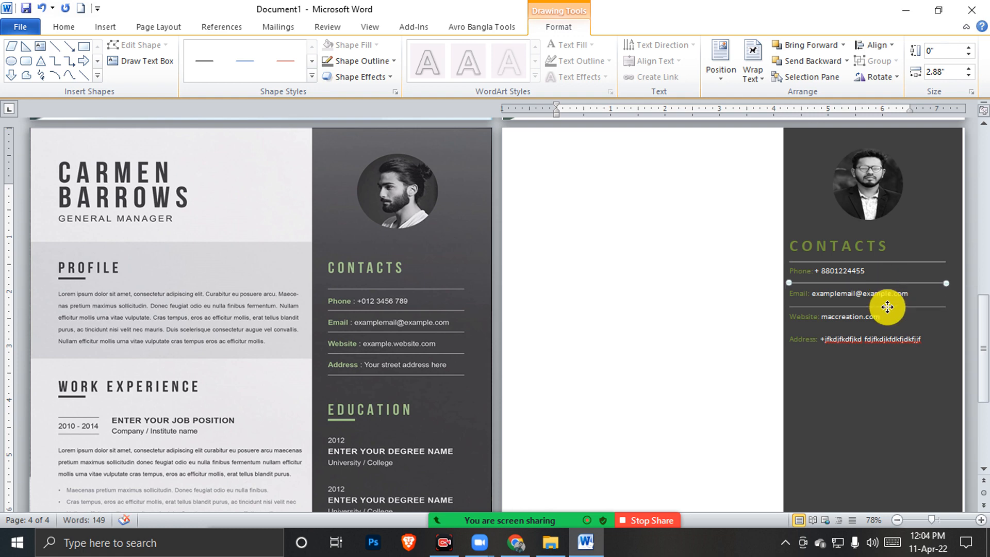
pyautogui.moveTo(887, 307); pyautogui.dragTo(890, 329)
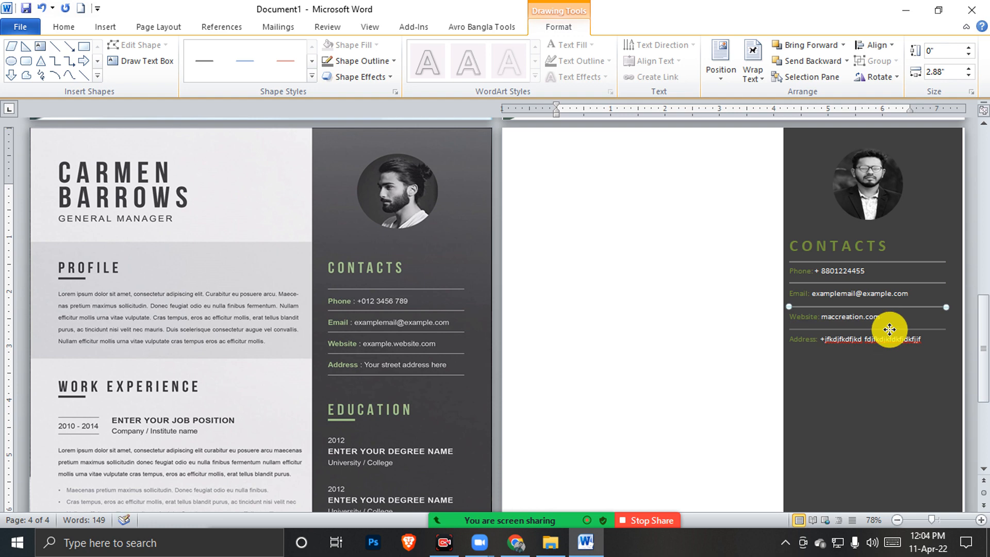
pyautogui.moveTo(889, 329); pyautogui.dragTo(889, 329)
pyautogui.moveTo(890, 330); pyautogui.dragTo(888, 353)
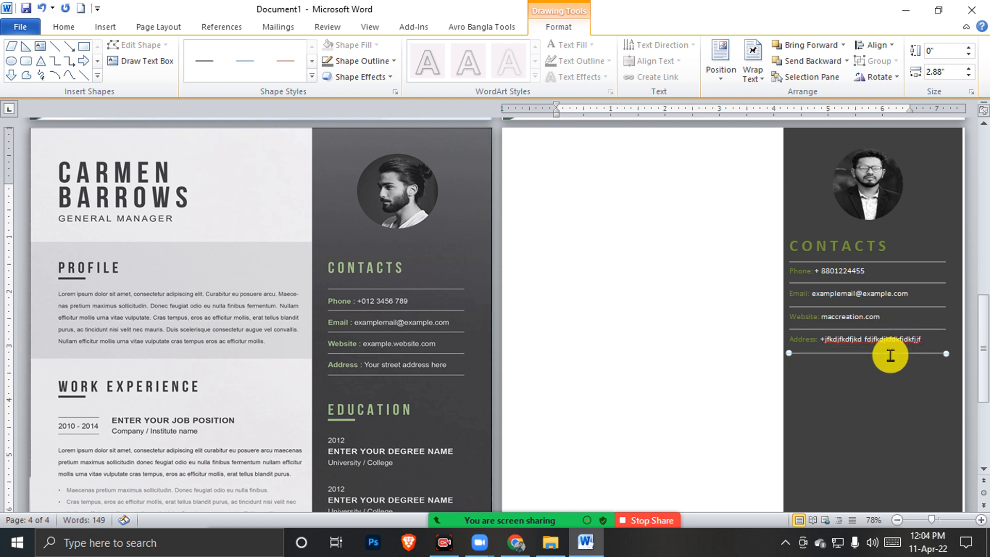
pyautogui.click(657, 279)
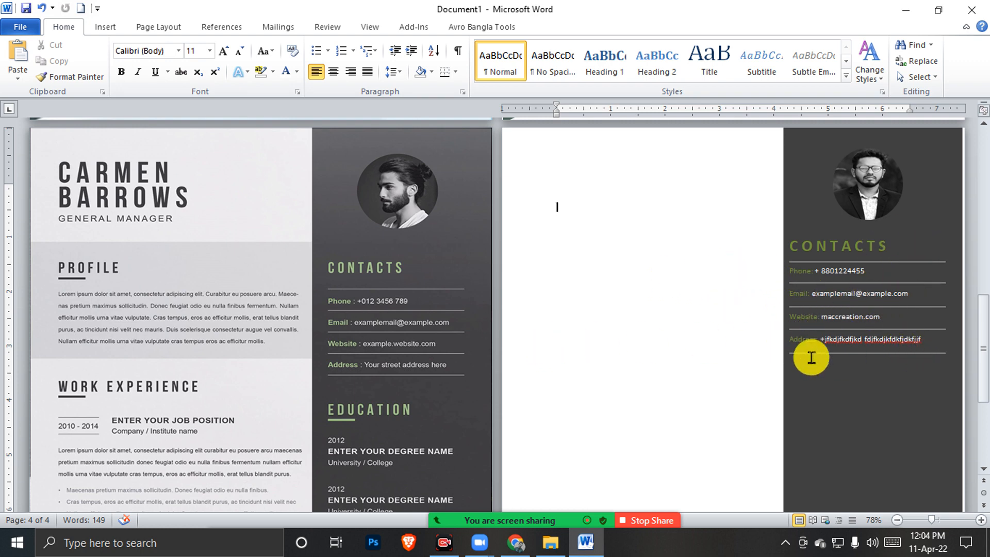
pyautogui.scroll(-1, 644, 334)
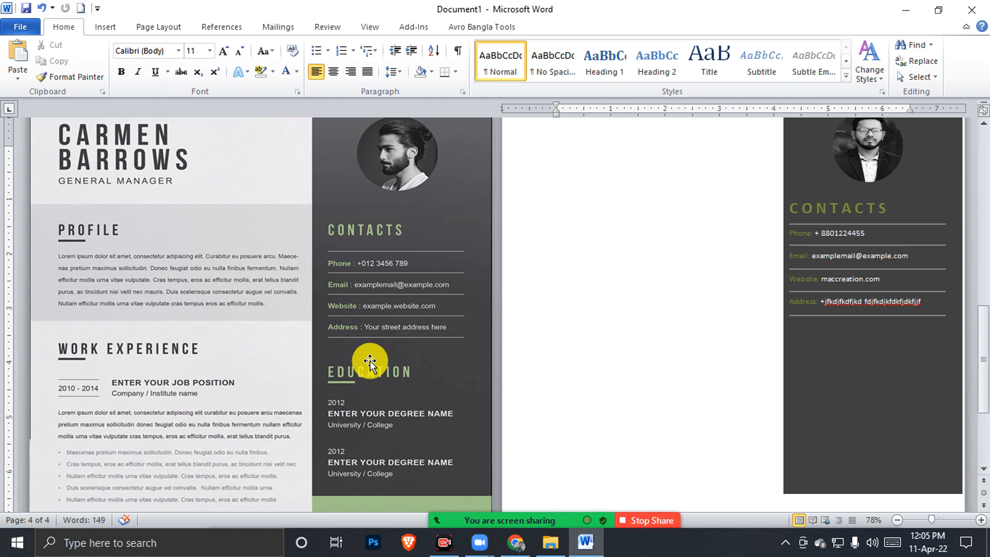
# Change the font colour of the CONTACTS heading
pyautogui.click(776, 260)
pyautogui.moveTo(902, 206); pyautogui.dragTo(784, 208)
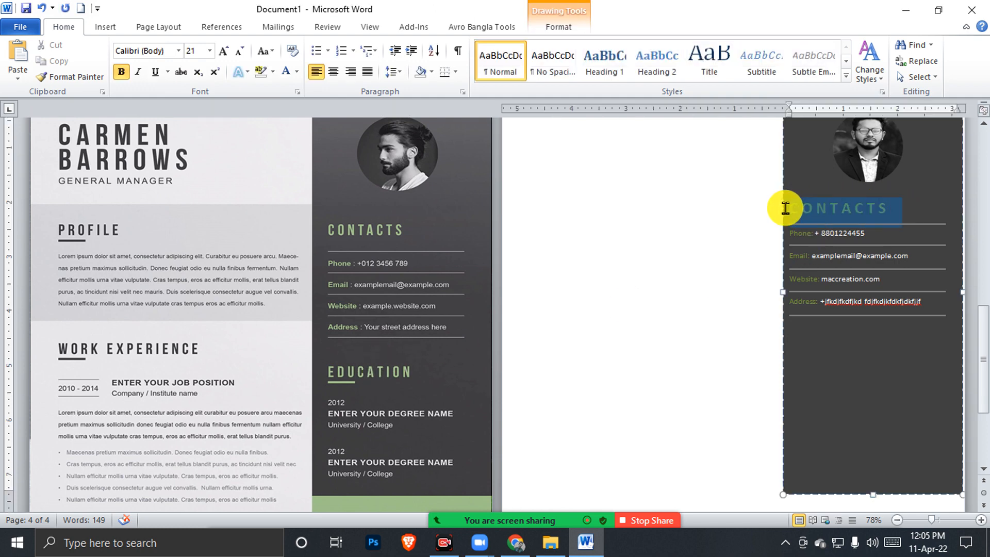
pyautogui.click(297, 72)
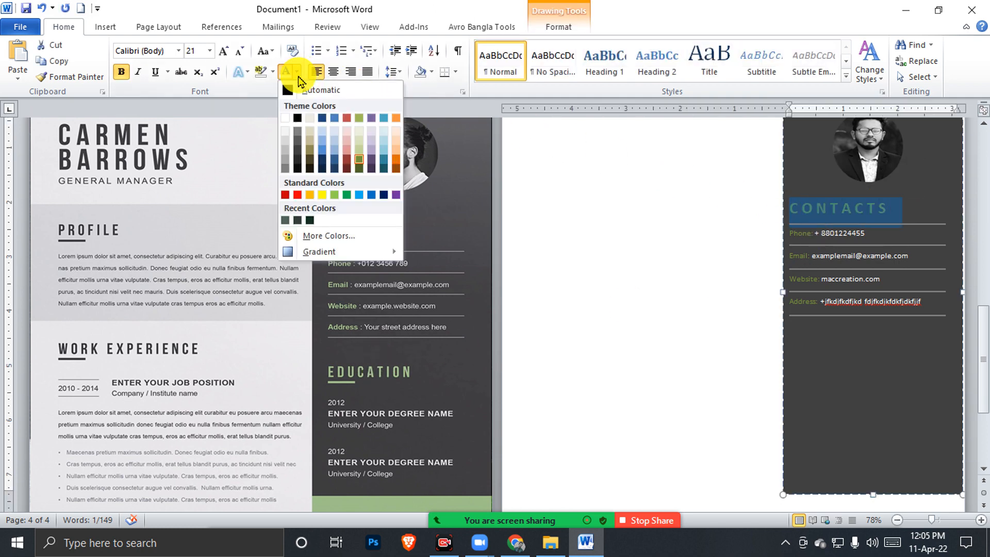
pyautogui.click(360, 154)
pyautogui.click(835, 263)
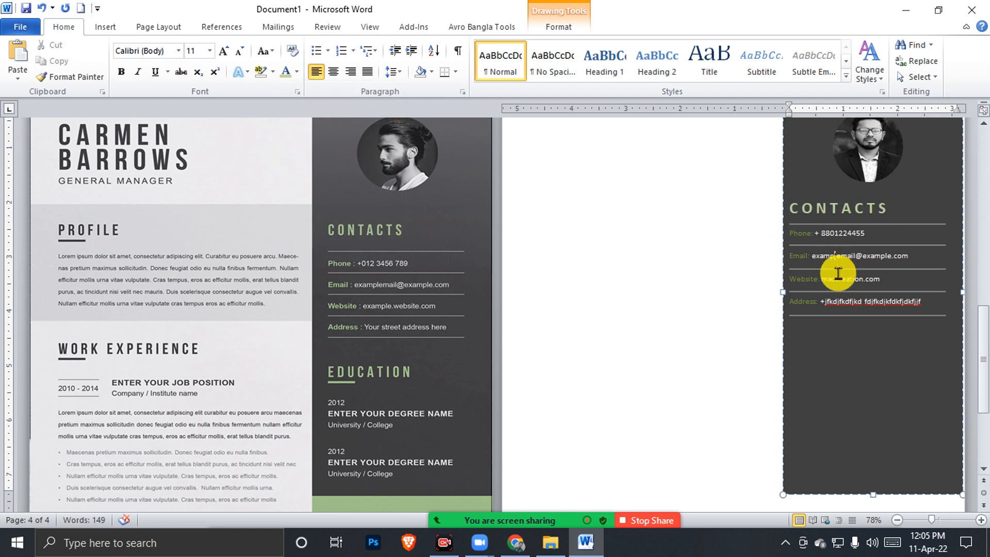
pyautogui.moveTo(803, 291); pyautogui.dragTo(789, 277)
# Paste a copy of the CONTACTS heading below the contacts and retype it as EDUCATION
pyautogui.click(840, 330)
pyautogui.click(790, 212)
pyautogui.hotkey('ctrl', 'c')
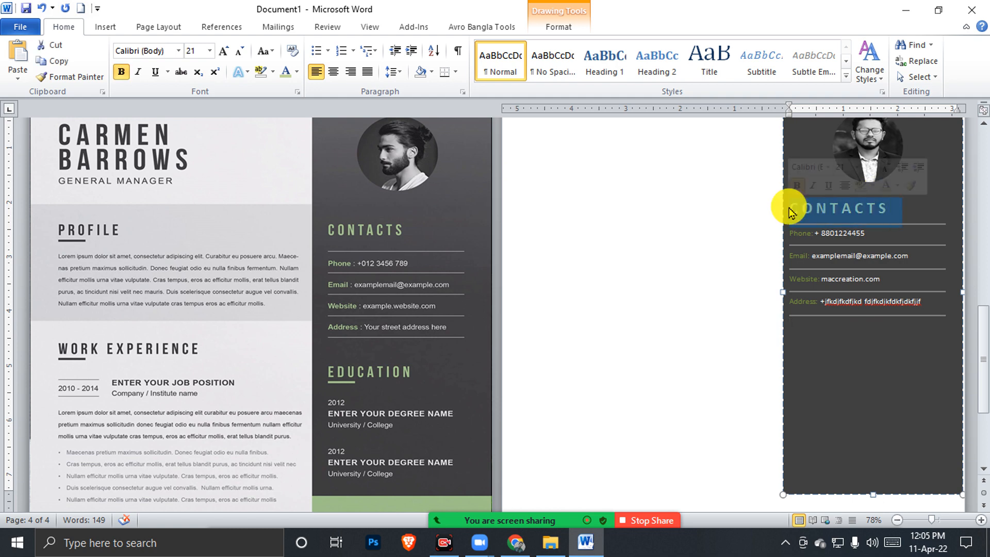
pyautogui.press('BackSpace')
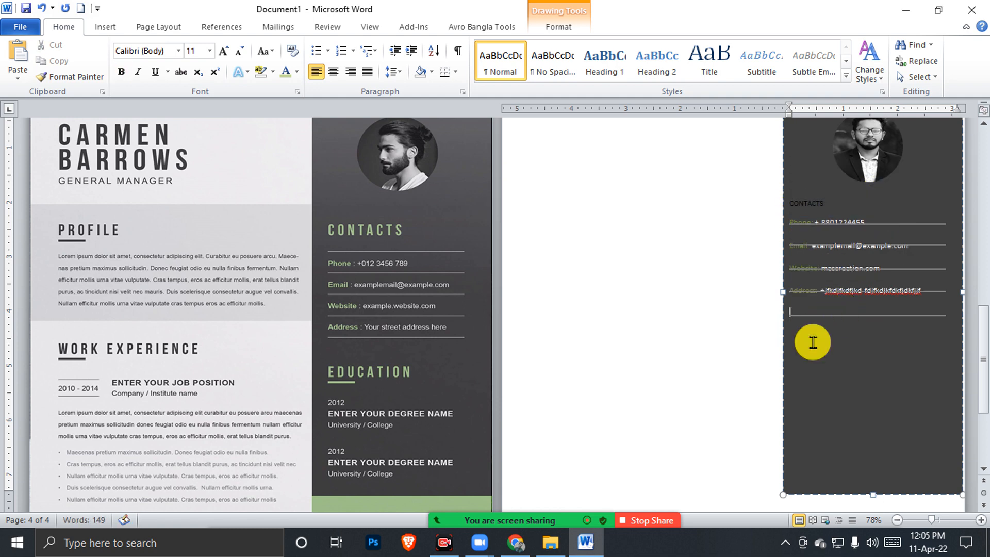
pyautogui.hotkey('ctrl', 'z')
pyautogui.click(812, 361)
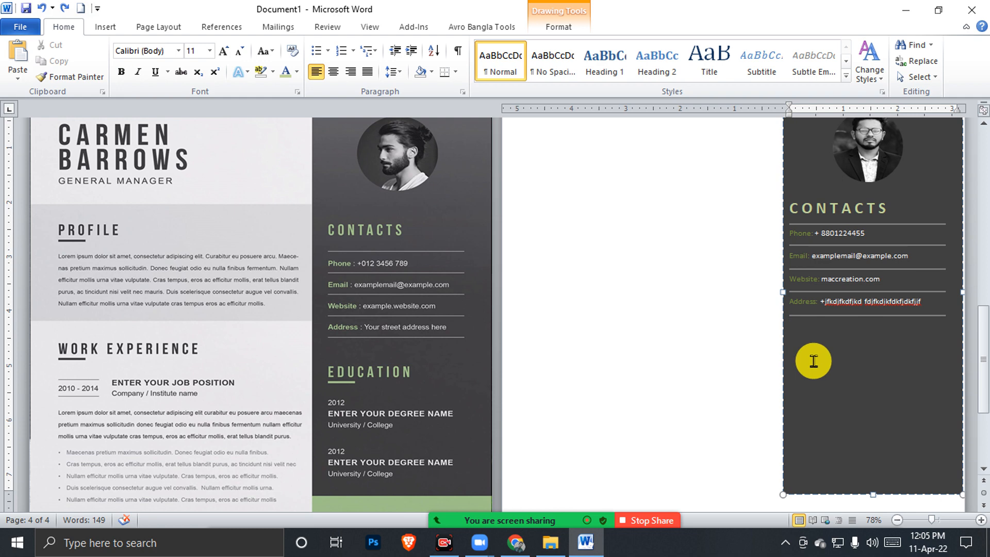
pyautogui.press('Return')
pyautogui.hotkey('ctrl', 'v')
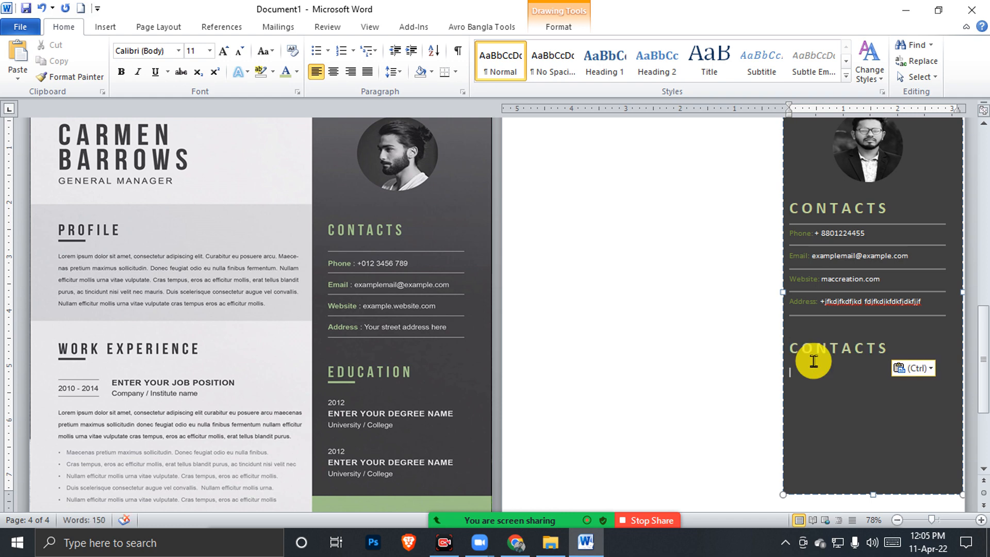
pyautogui.click(822, 348)
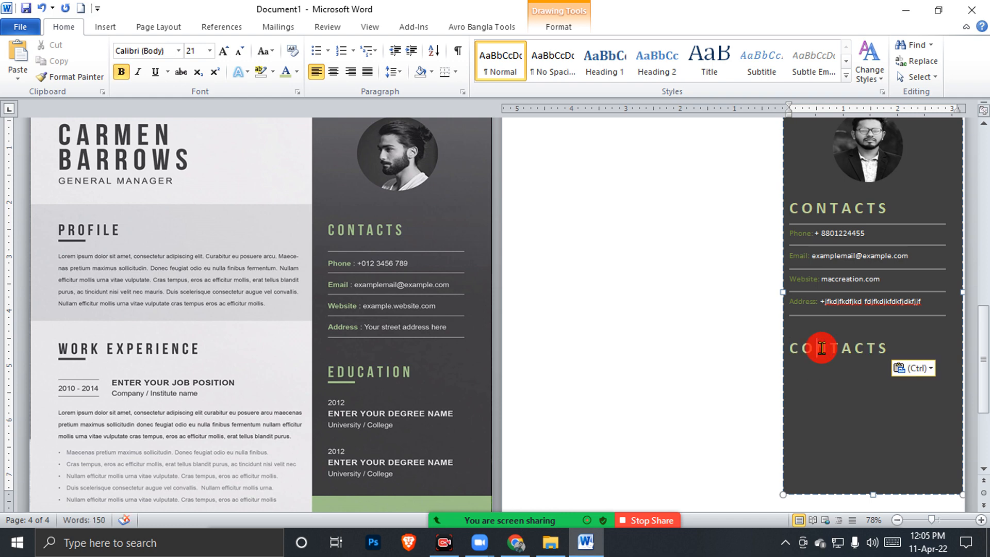
pyautogui.doubleClick(884, 365)
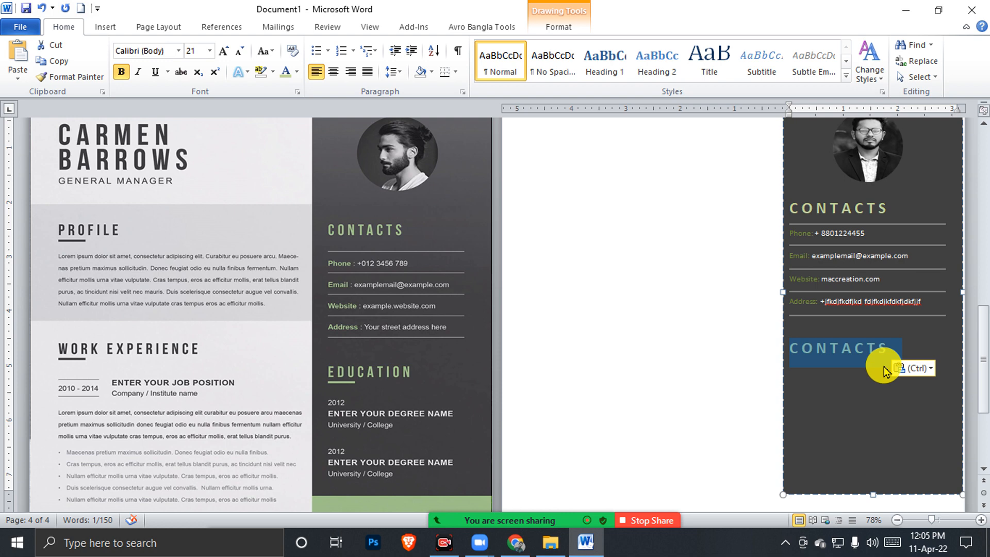
pyautogui.write('EDUCATION')
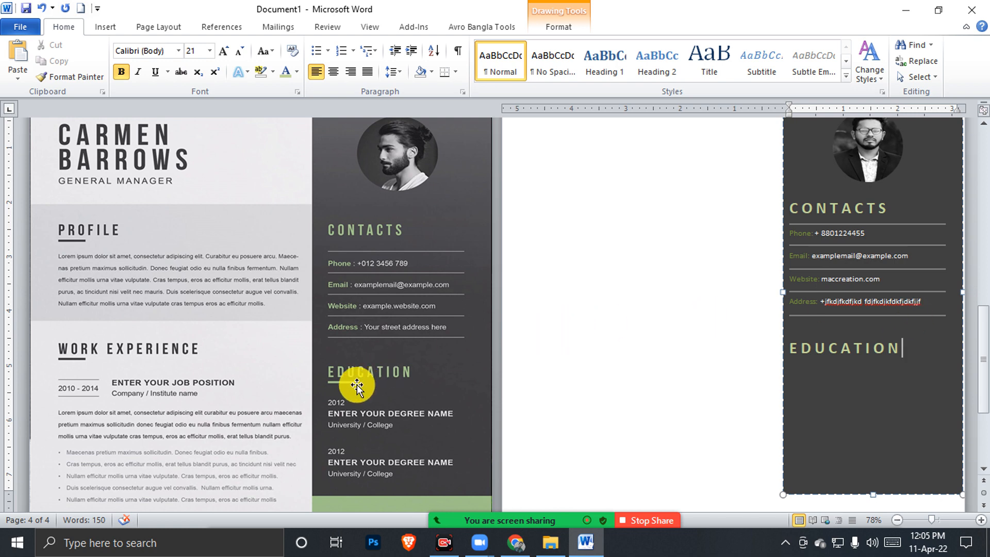
# Draw a short straight line beneath EDUCATION with a heavier weight and olive theme colour
pyautogui.click(108, 27)
pyautogui.click(210, 71)
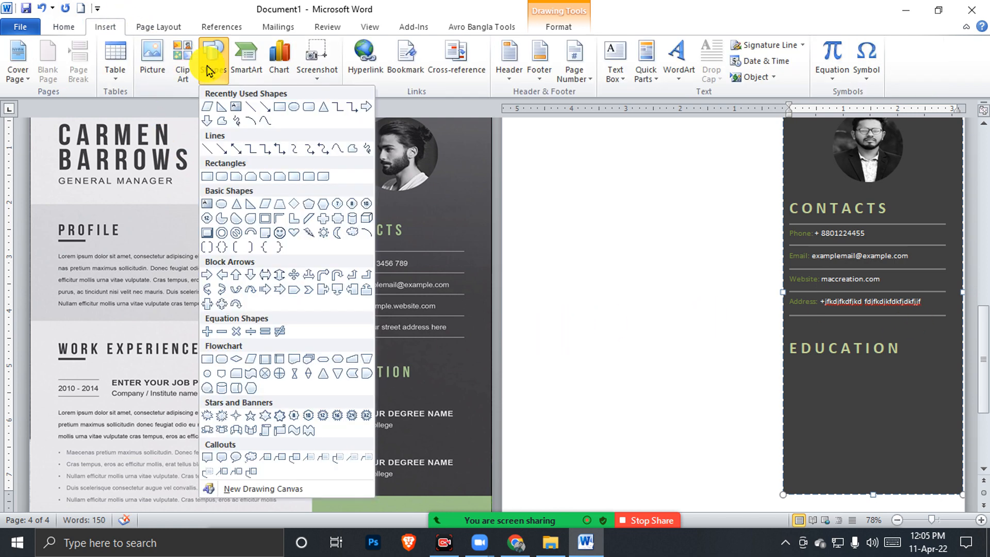
pyautogui.click(217, 151)
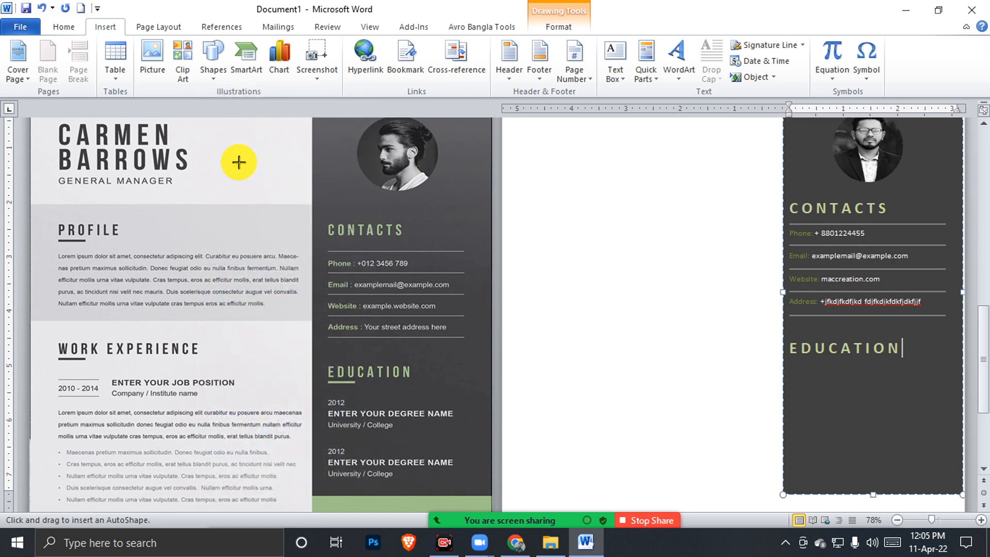
pyautogui.click(210, 67)
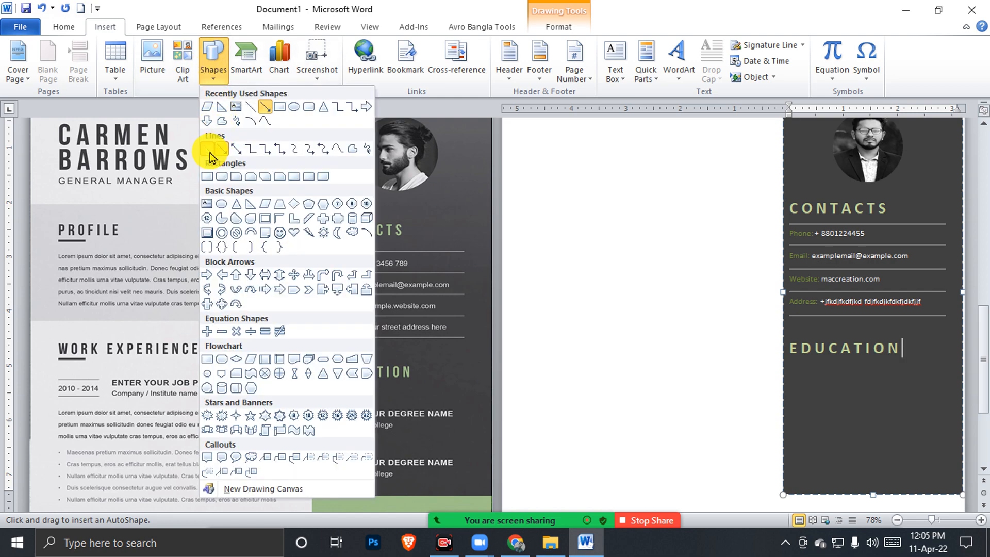
pyautogui.click(210, 151)
pyautogui.moveTo(790, 363); pyautogui.dragTo(826, 363)
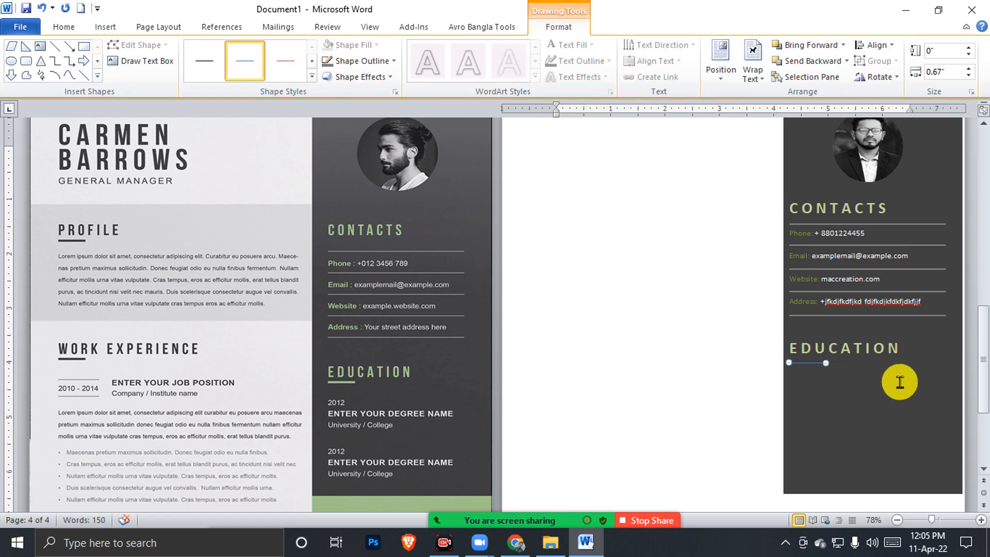
pyautogui.click(357, 61)
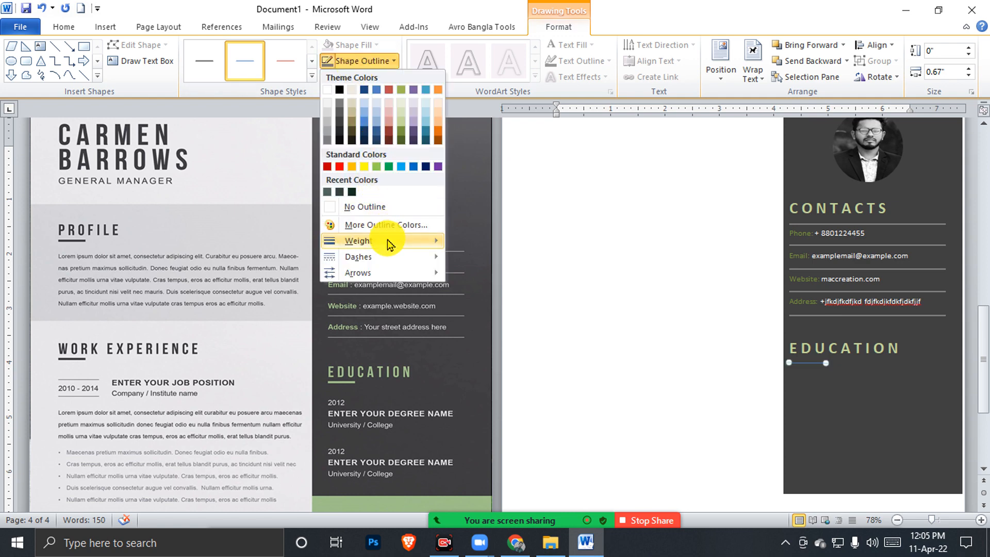
pyautogui.moveTo(391, 242)
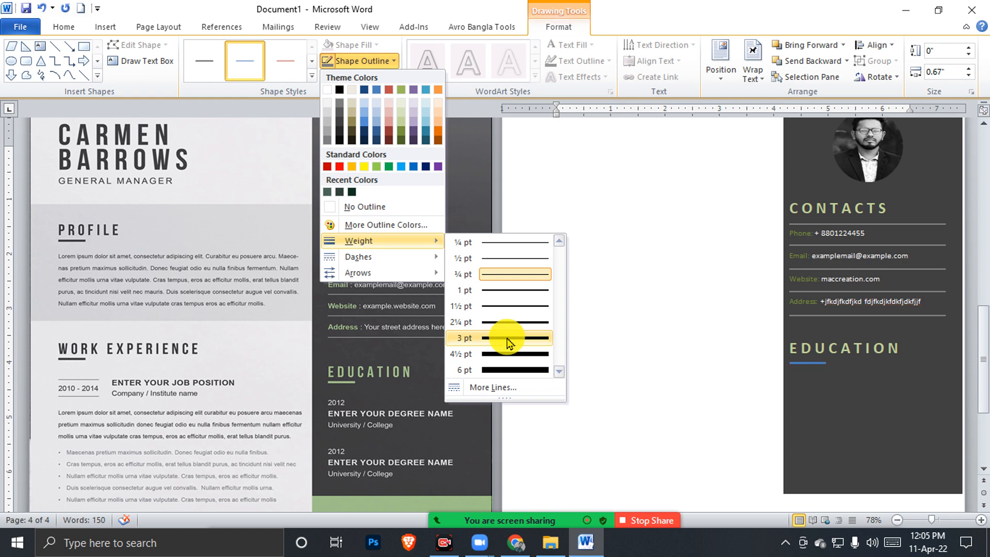
pyautogui.click(513, 354)
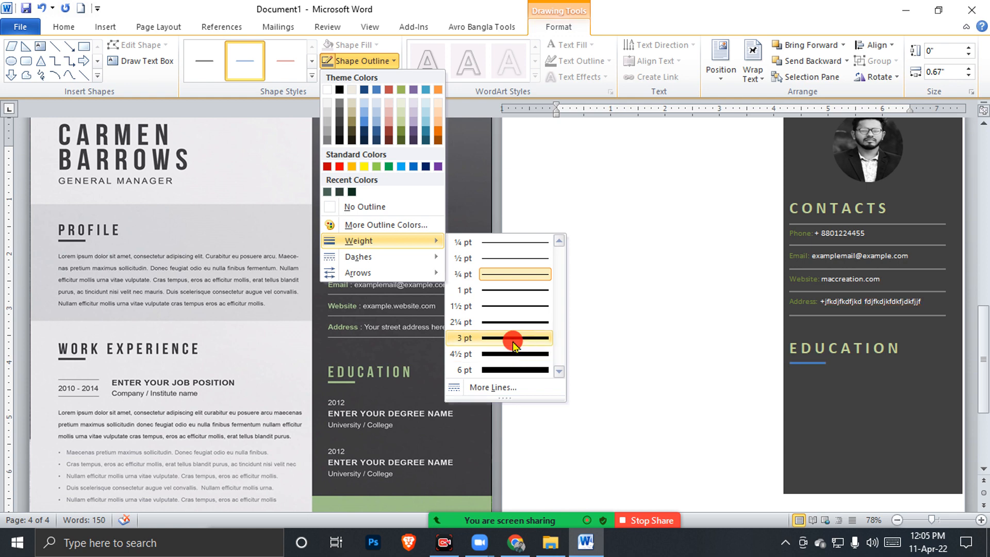
pyautogui.click(361, 61)
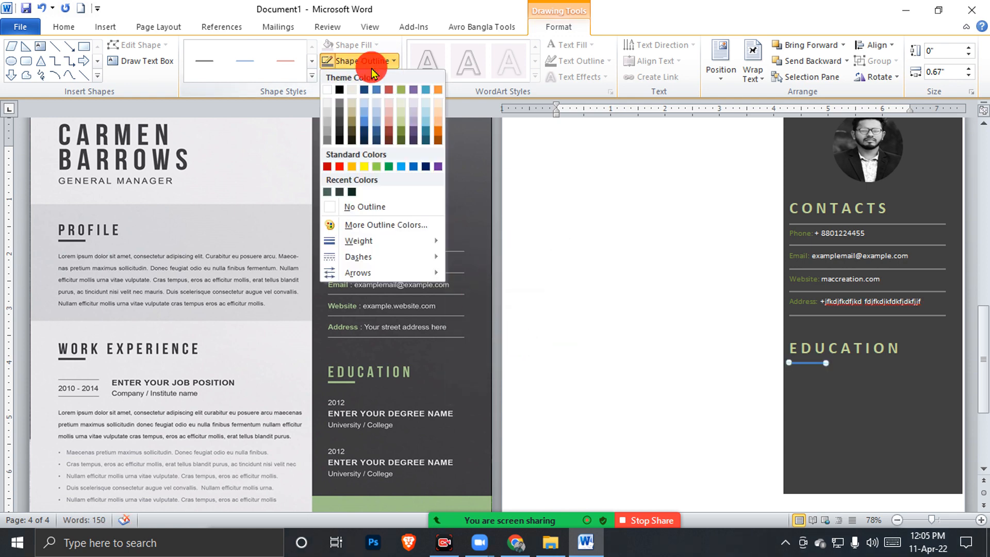
pyautogui.click(402, 128)
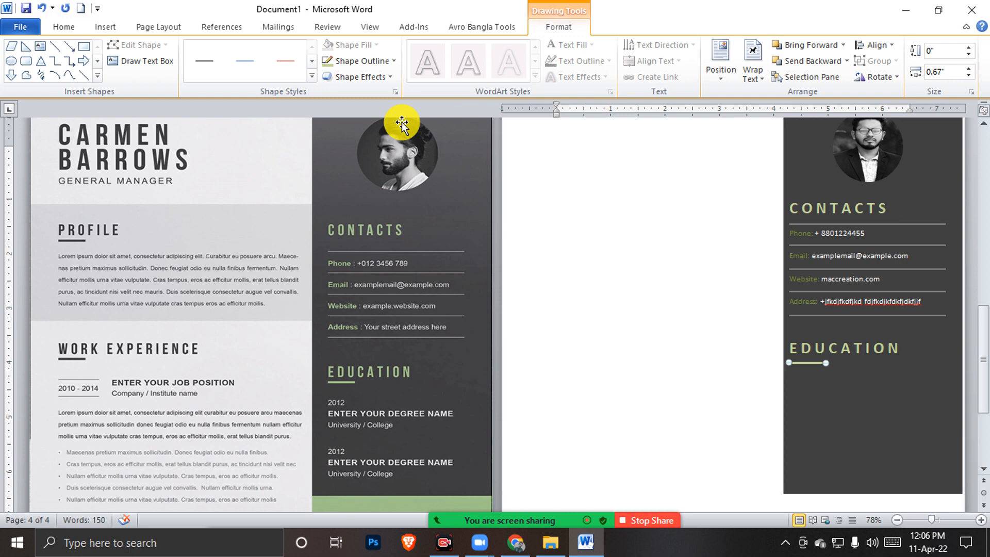
# Type the lines 2012, Masters of Business Administration and University of Chittagong below EDUCATION
pyautogui.click(847, 387)
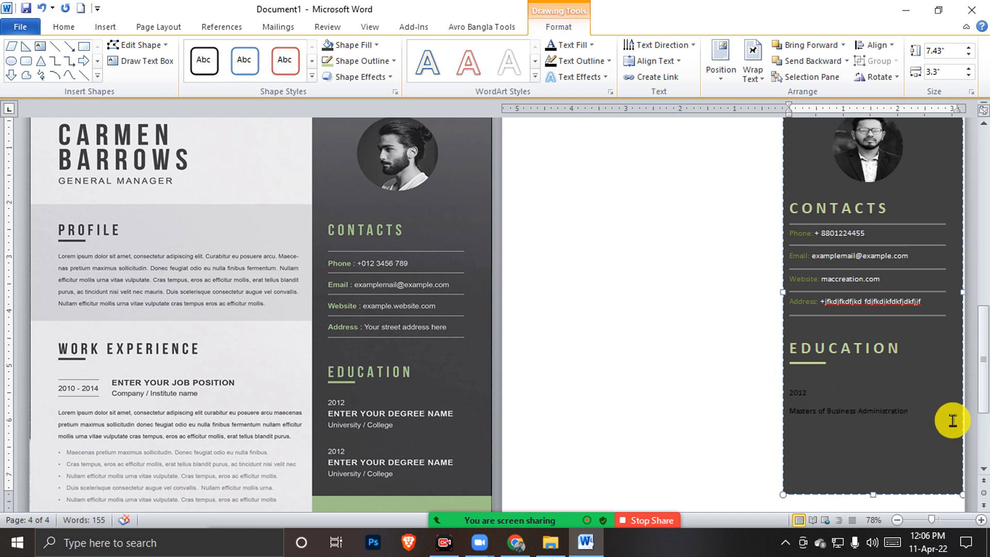
pyautogui.press('Return')
pyautogui.moveTo(879, 480); pyautogui.dragTo(782, 387)
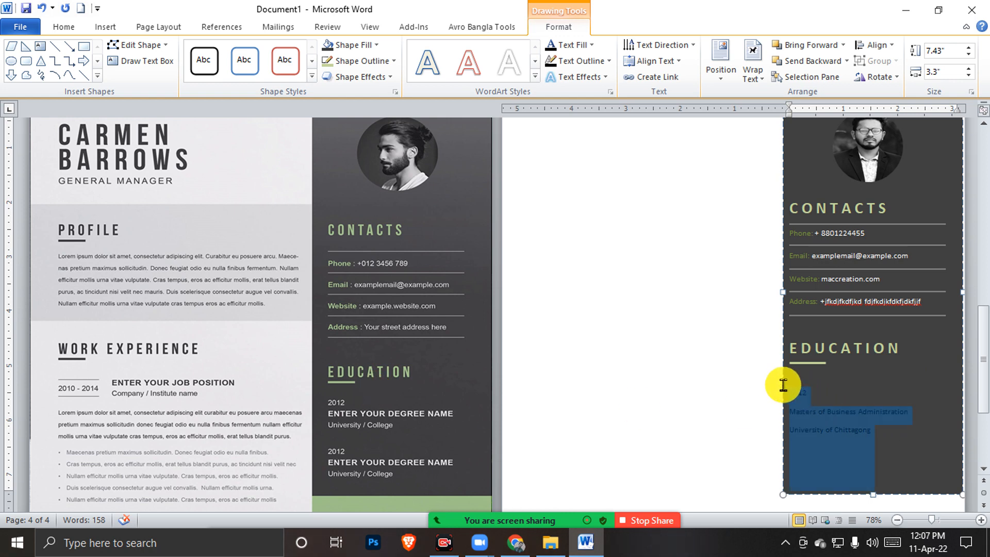
pyautogui.click(64, 26)
# Set paragraph spacing after to 0 pt and resize the gap line under EDUCATION
pyautogui.click(392, 72)
pyautogui.click(407, 120)
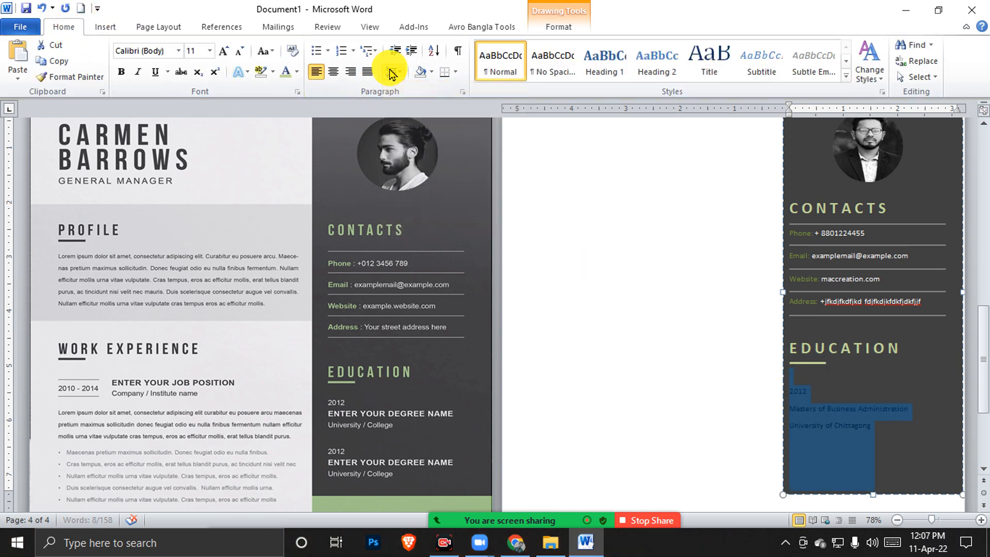
pyautogui.click(431, 194)
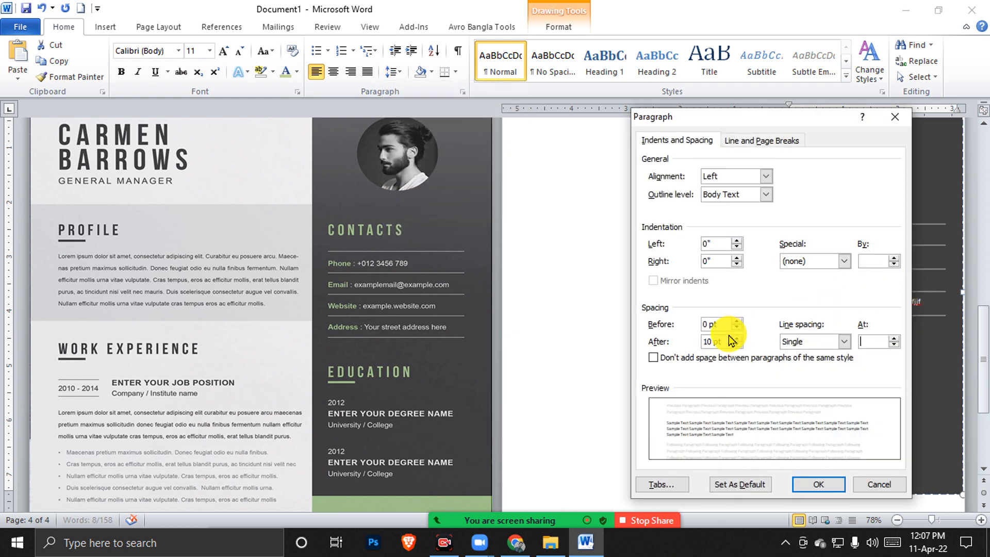
pyautogui.moveTo(732, 340); pyautogui.dragTo(652, 338)
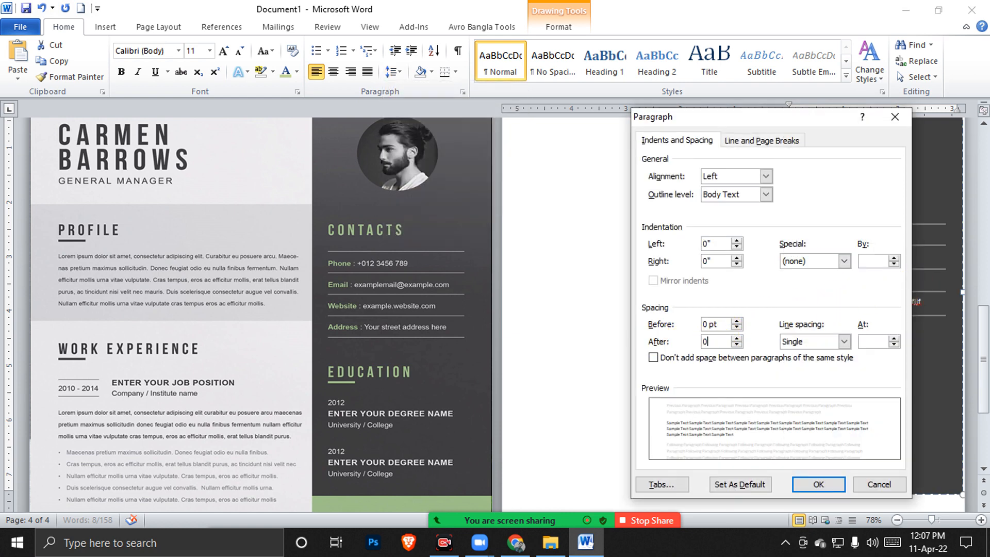
pyautogui.write('0')
pyautogui.press('Return')
pyautogui.click(806, 371)
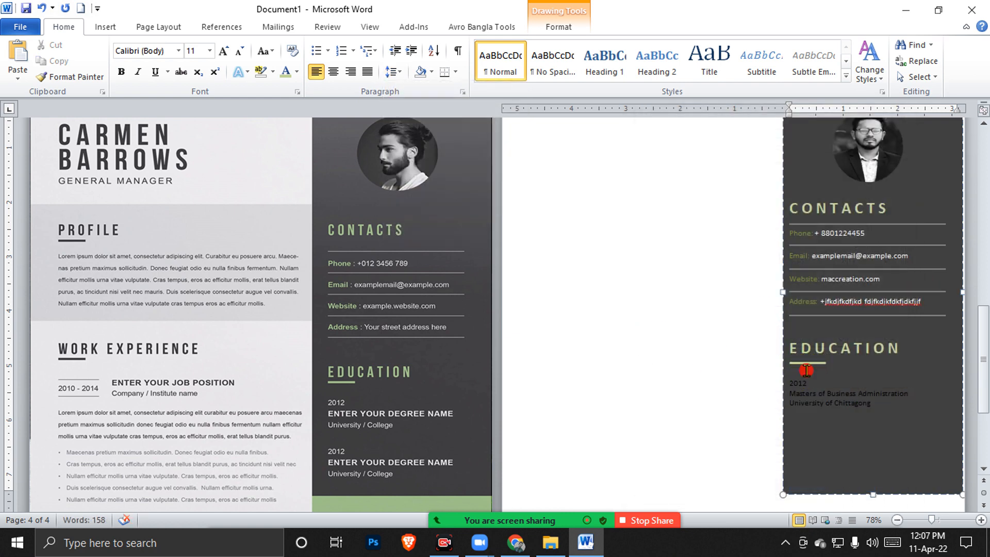
pyautogui.hotkey('ctrl', ']')
pyautogui.hotkey('ctrl', ']')
pyautogui.hotkey('ctrl', ']')
pyautogui.hotkey('ctrl', ']')
pyautogui.hotkey('ctrl', ']')
pyautogui.hotkey('ctrl', ']')
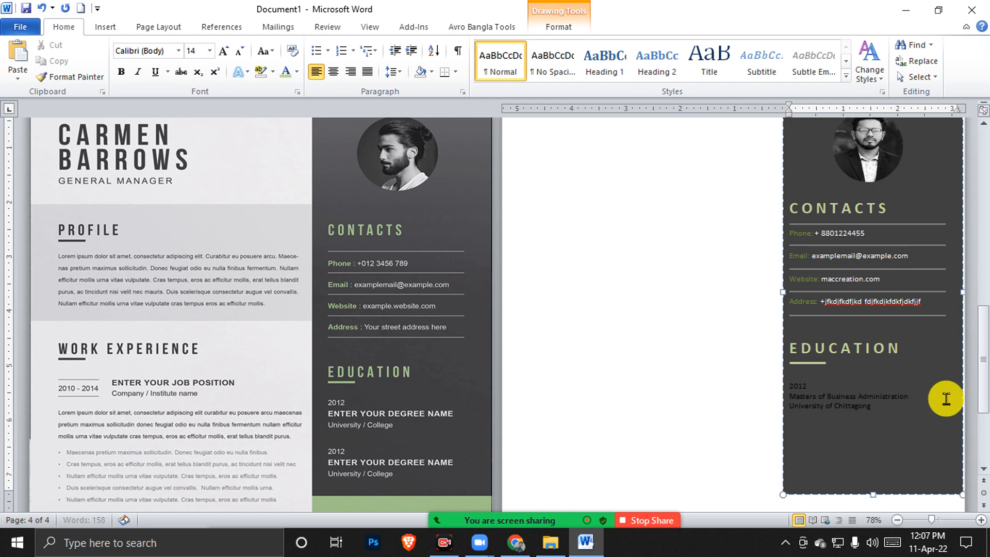
pyautogui.hotkey('ctrl', '[')
pyautogui.hotkey('ctrl', '[')
pyautogui.hotkey('ctrl', '[')
pyautogui.hotkey('ctrl', '[')
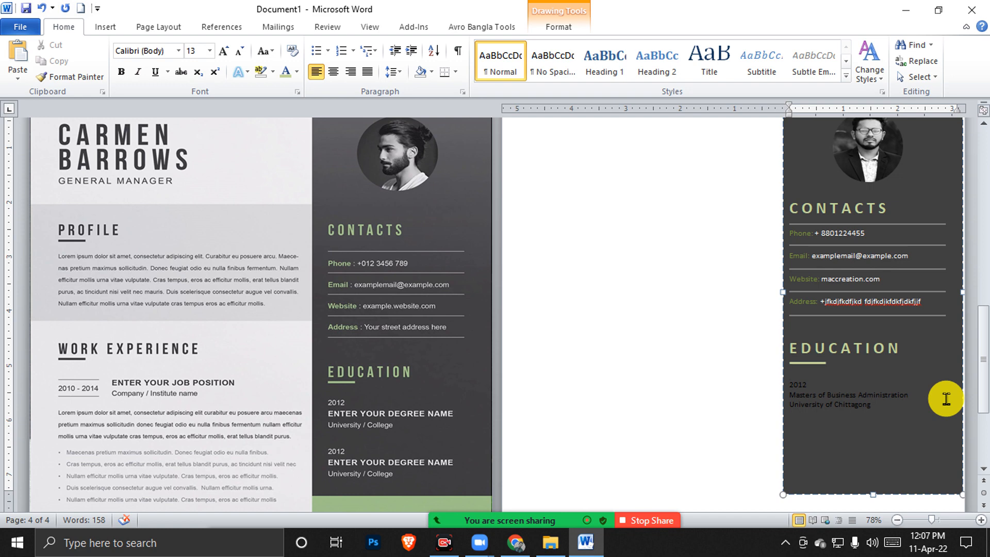
# Make the education text white and enlarge the degree title to 14 pt
pyautogui.hotkey('ctrl', 'shift', 'End')
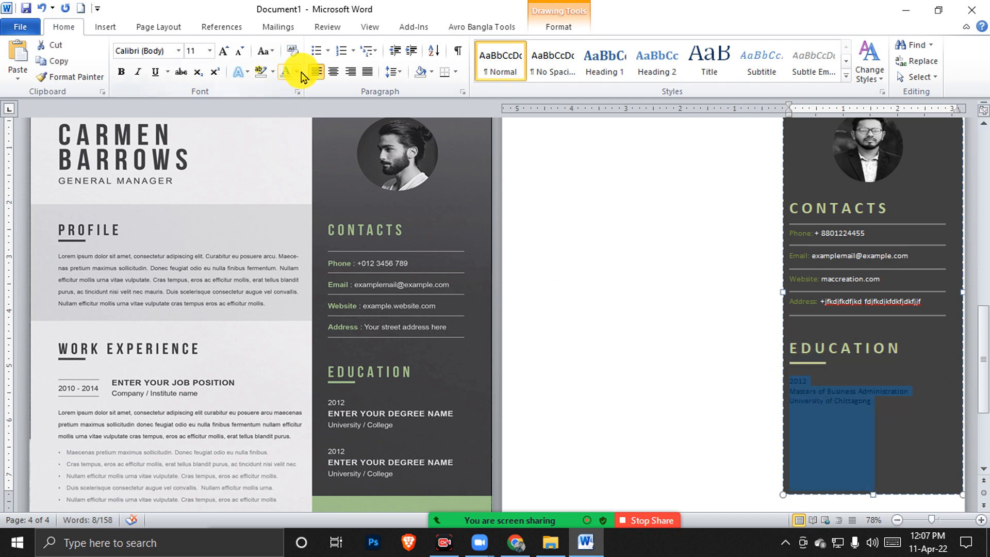
pyautogui.click(297, 72)
pyautogui.click(297, 118)
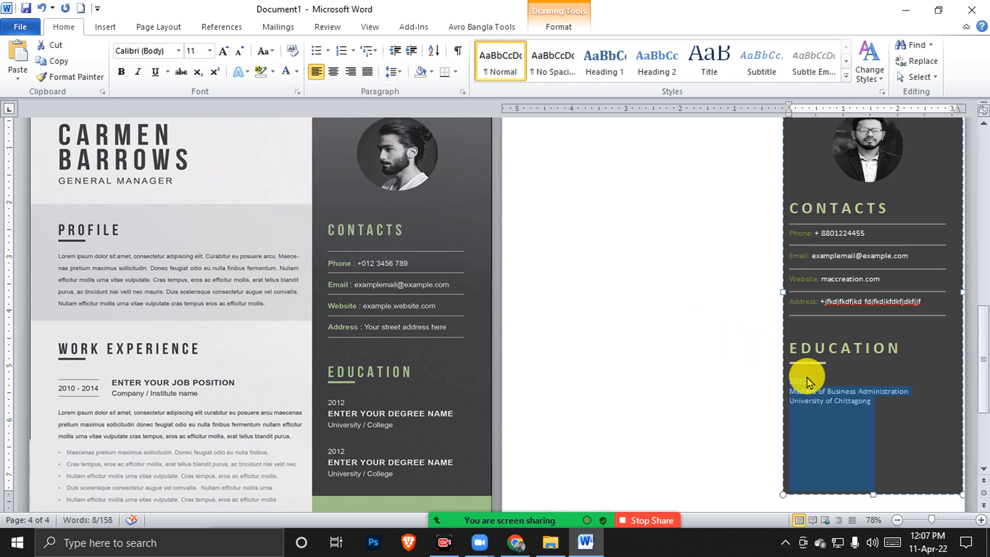
pyautogui.click(863, 407)
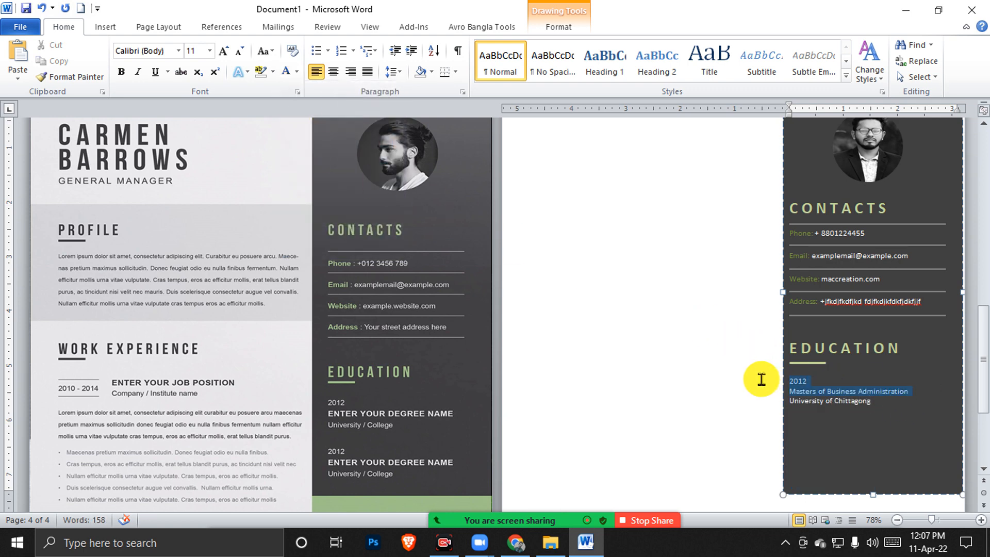
pyautogui.moveTo(761, 384)
pyautogui.mouseDown()
pyautogui.moveTo(798, 413)
pyautogui.moveTo(769, 387)
pyautogui.mouseUp()
pyautogui.hotkey('ctrl', ']')
pyautogui.hotkey('ctrl', ']')
pyautogui.hotkey('ctrl', ']')
pyautogui.hotkey('ctrl', ']')
pyautogui.click(886, 404)
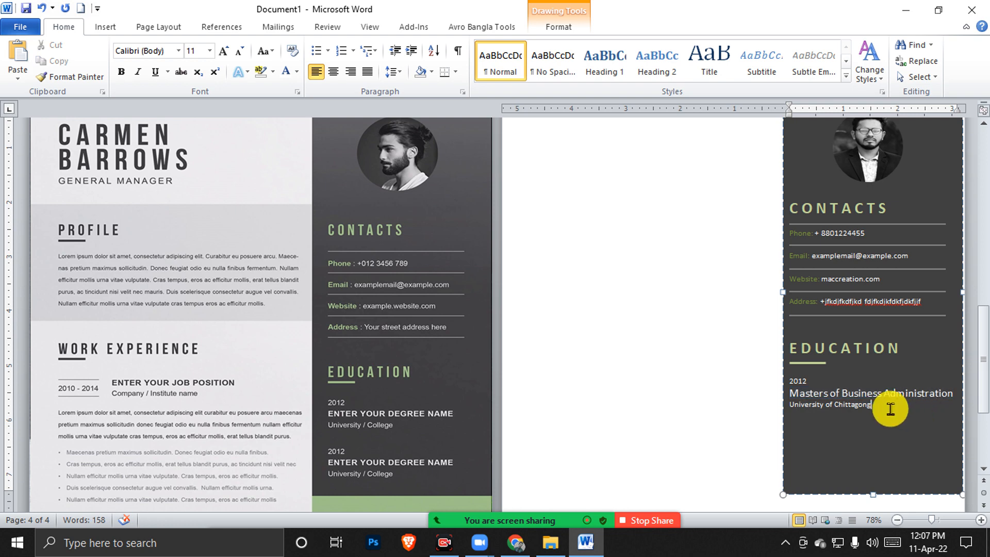
# Paste a second copy of the education entry below the first
pyautogui.moveTo(853, 401); pyautogui.dragTo(798, 386)
pyautogui.hotkey('ctrl', 'c')
pyautogui.click(893, 415)
pyautogui.press('Return')
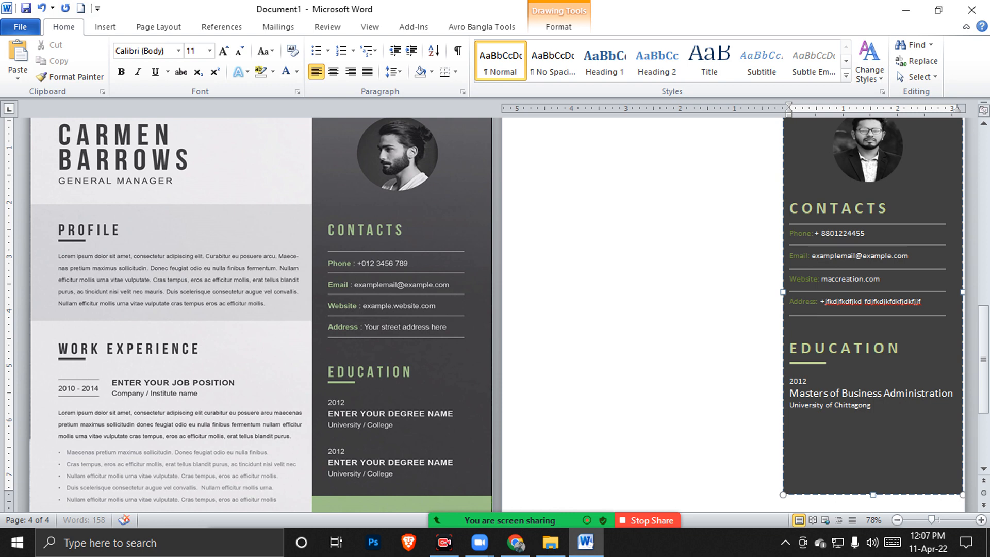
pyautogui.hotkey('ctrl', 'v')
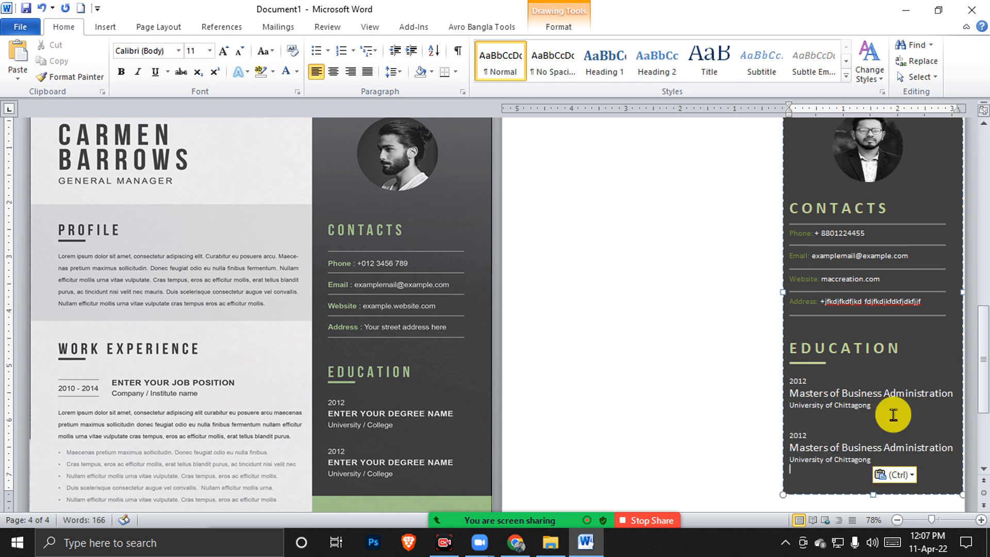
# Draw a 3.54" by 3.3" text box under the dark sidebar filled light olive green
pyautogui.scroll(-4, 533, 403)
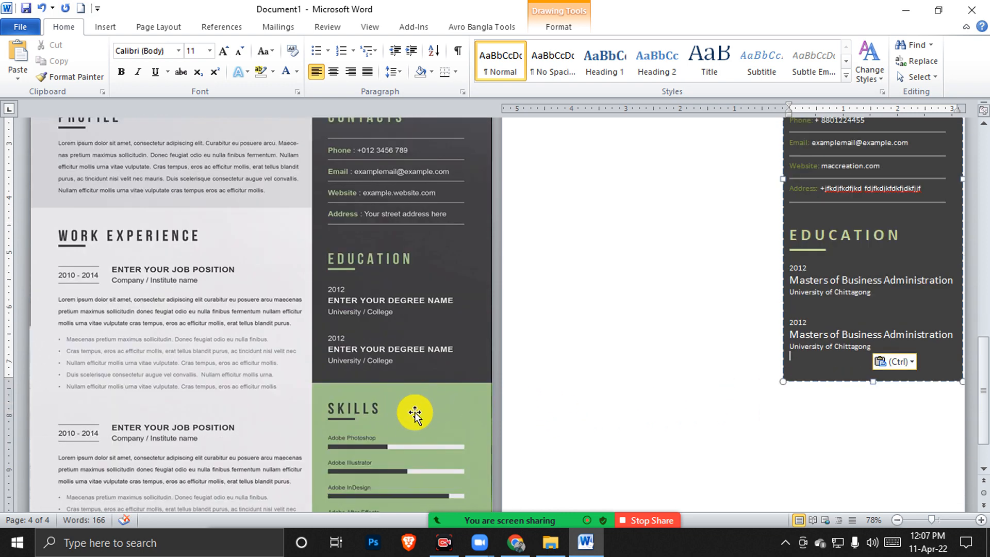
pyautogui.scroll(-2, 416, 411)
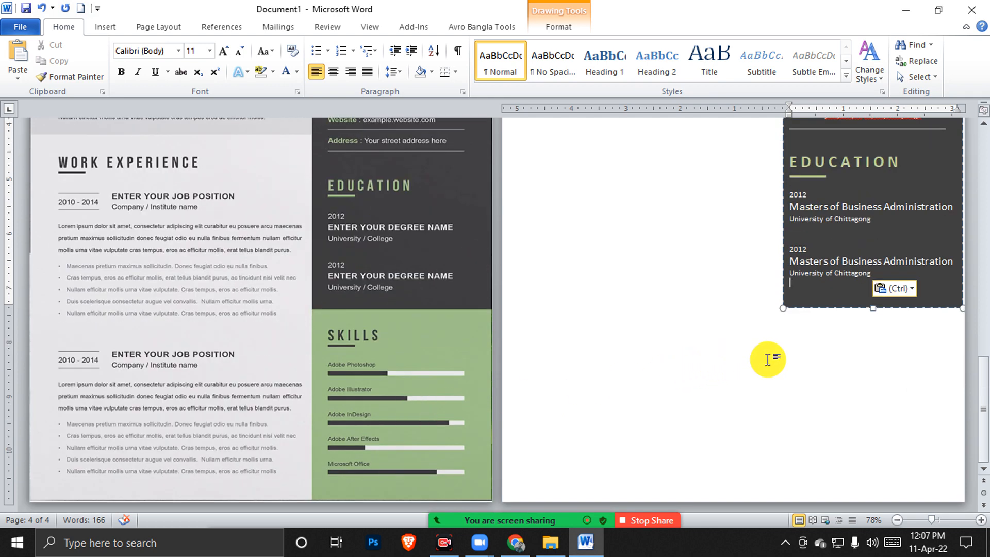
pyautogui.click(106, 28)
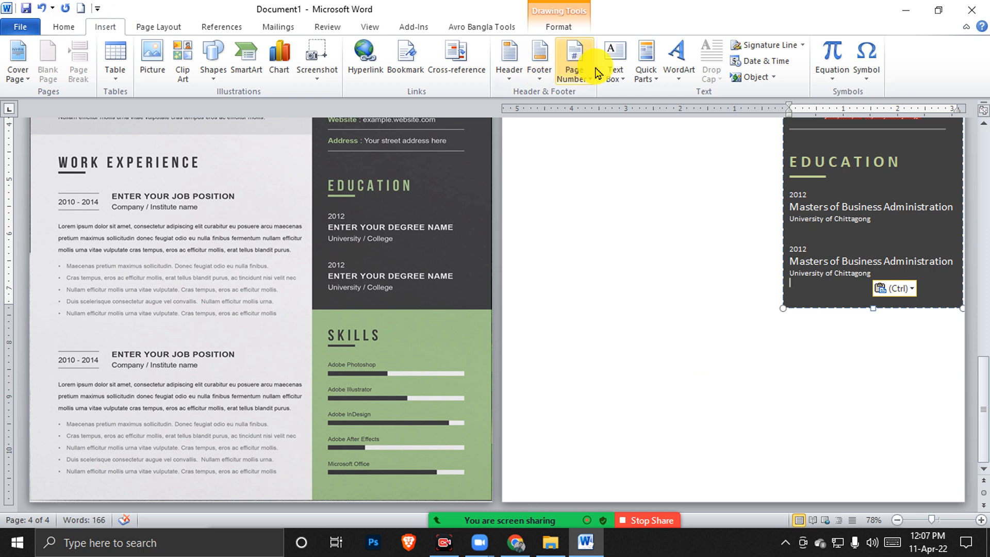
pyautogui.click(615, 74)
pyautogui.click(635, 96)
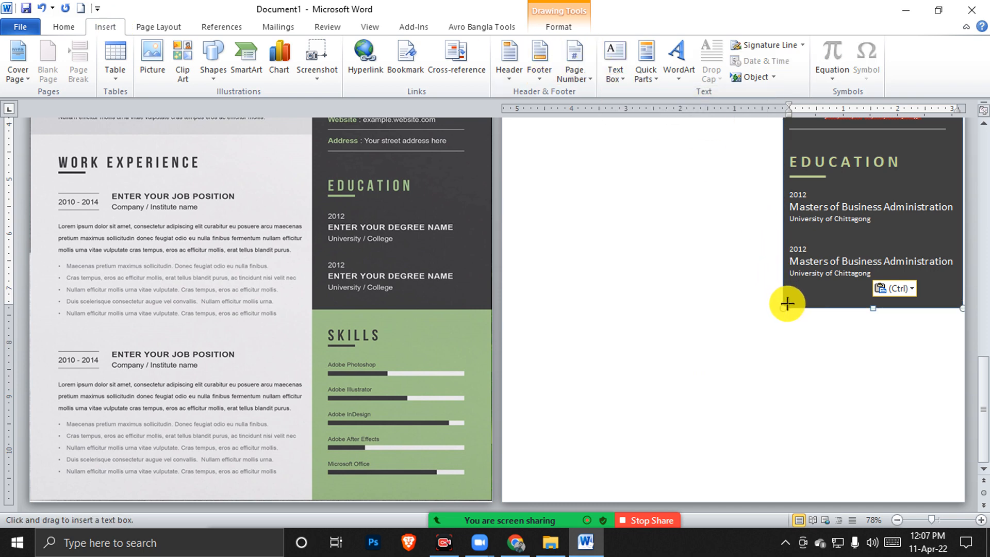
pyautogui.moveTo(783, 309)
pyautogui.mouseDown()
pyautogui.moveTo(948, 407)
pyautogui.moveTo(972, 466)
pyautogui.moveTo(962, 500)
pyautogui.mouseUp()
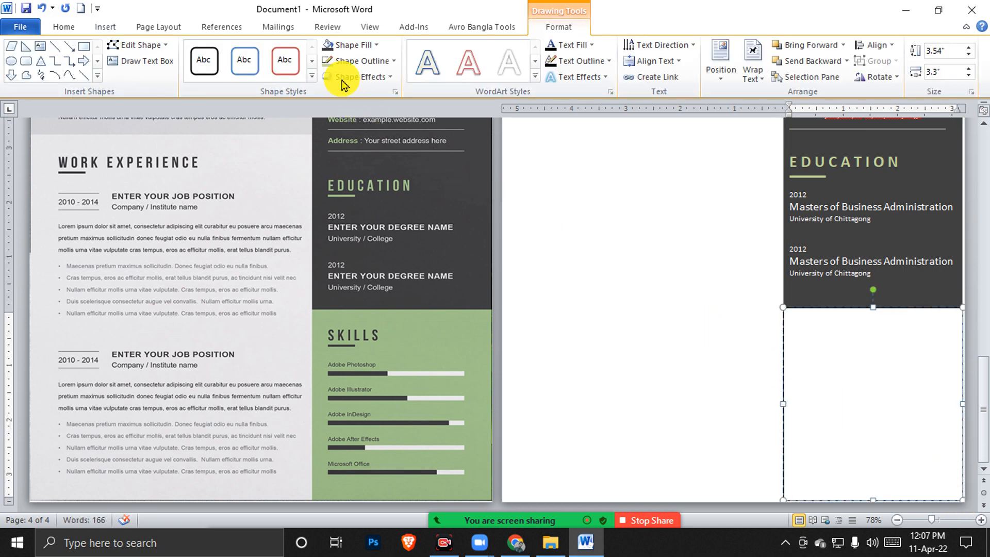
pyautogui.click(348, 45)
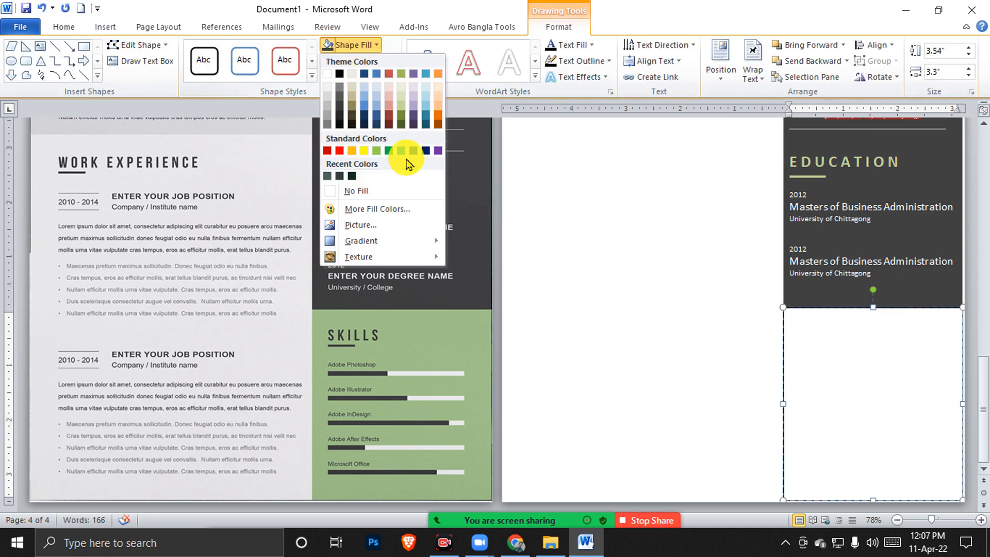
pyautogui.click(399, 101)
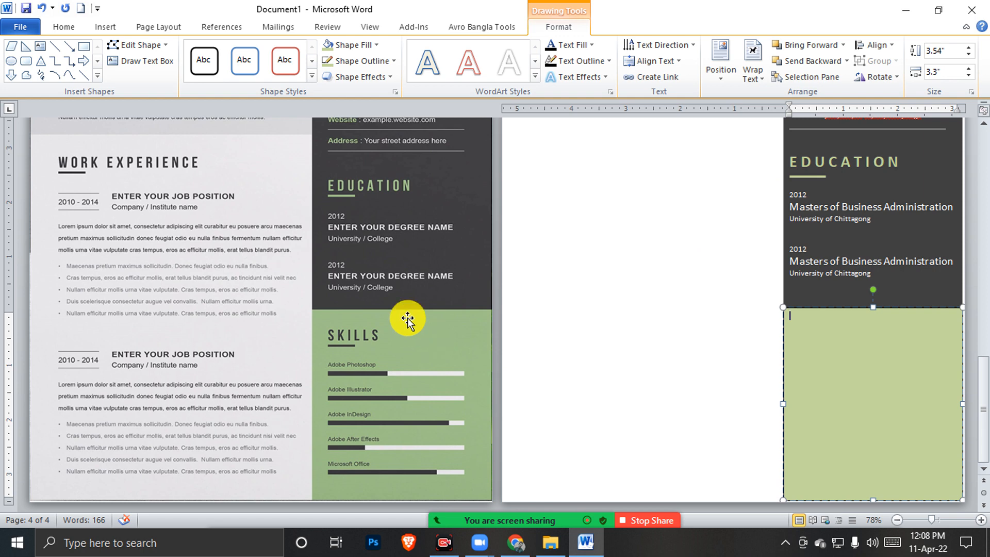
# Copy the EDUCATION heading from the dark box into the green box
pyautogui.click(351, 345)
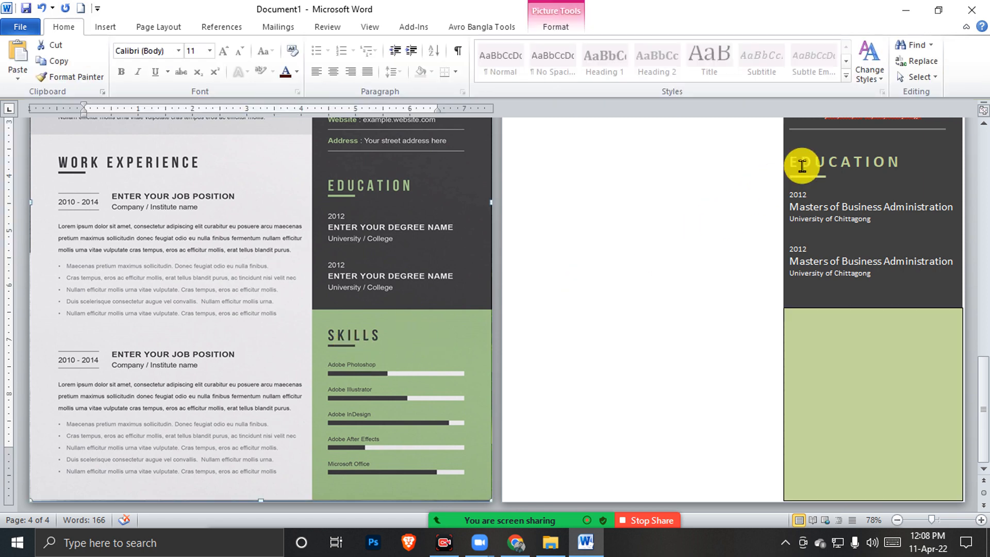
pyautogui.click(804, 164)
pyautogui.click(355, 339)
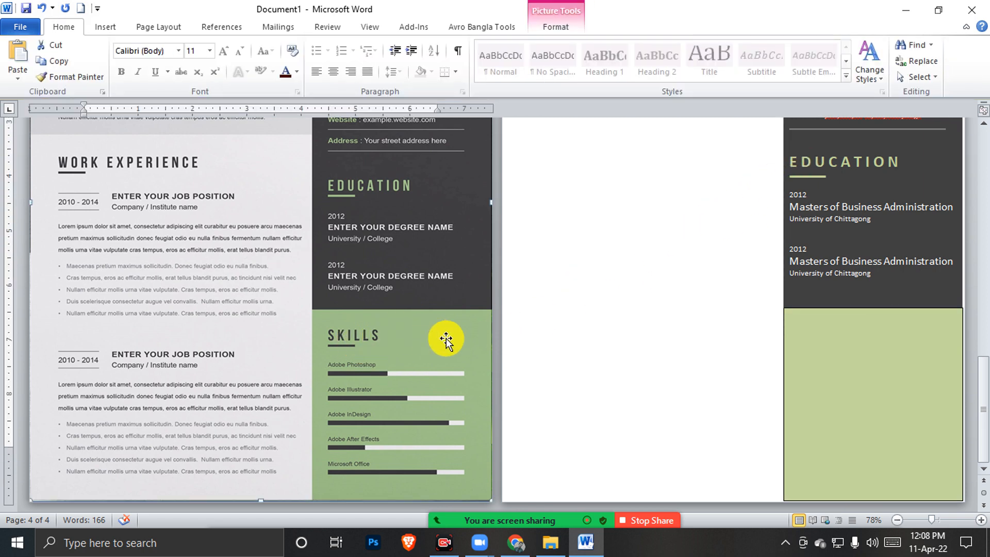
pyautogui.click(810, 336)
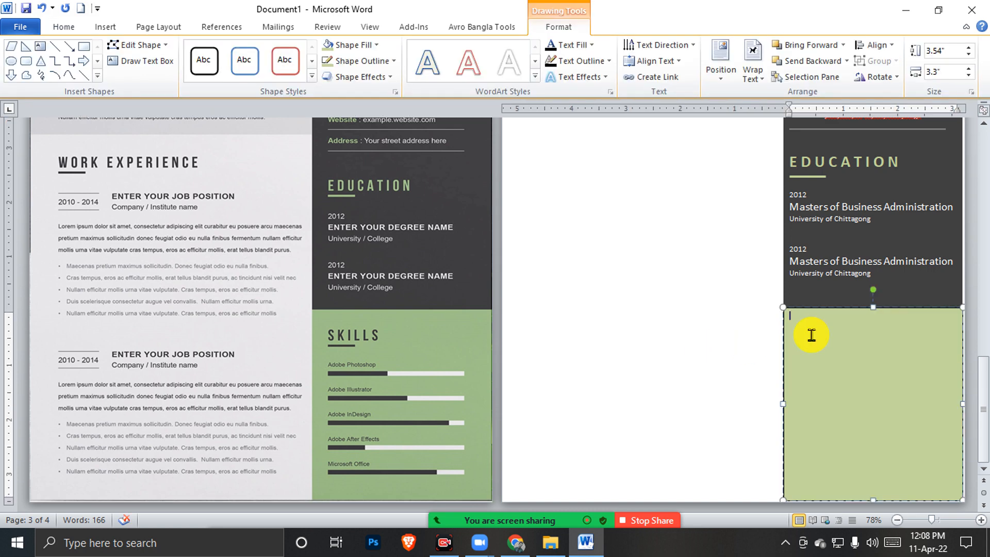
pyautogui.click(369, 371)
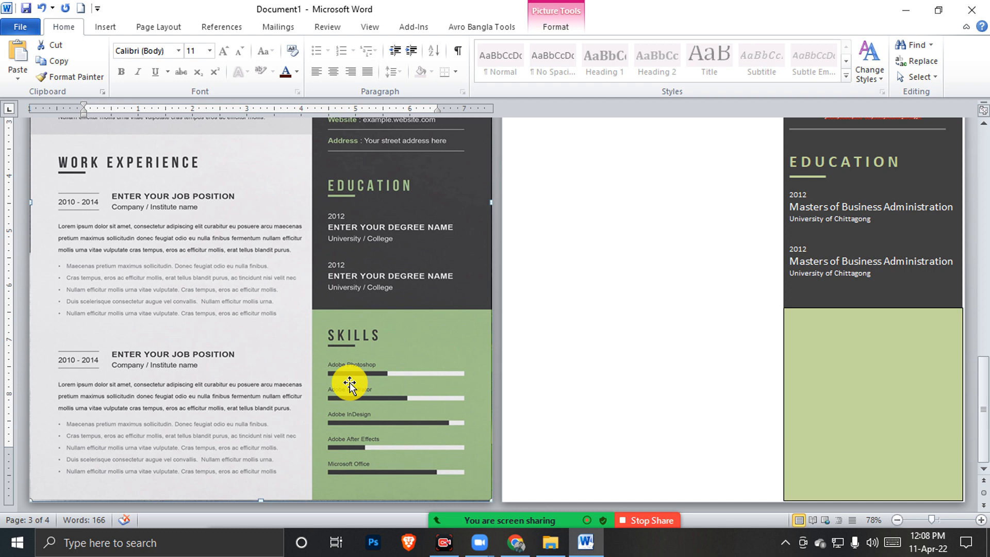
pyautogui.moveTo(900, 162); pyautogui.dragTo(790, 162)
pyautogui.hotkey('ctrl', 'c')
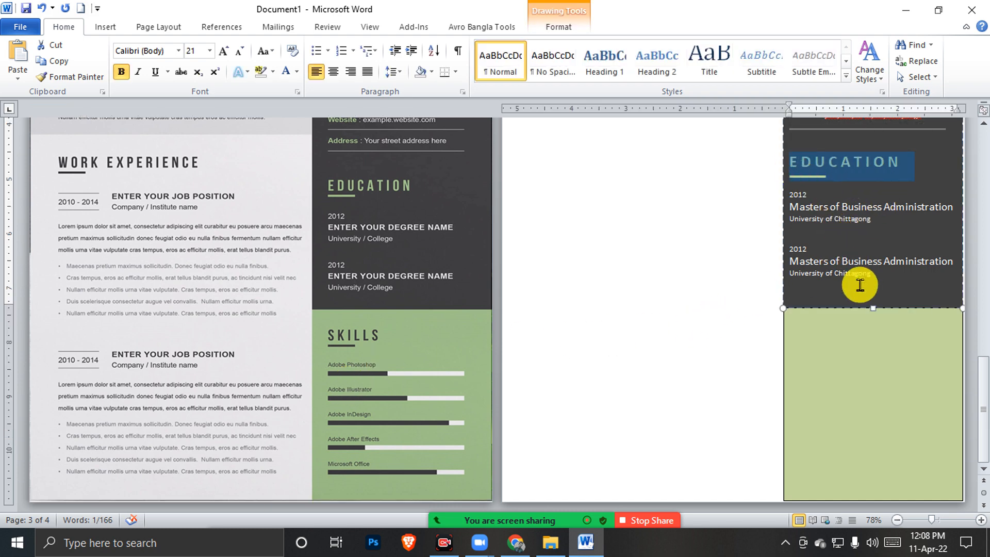
pyautogui.click(835, 336)
pyautogui.hotkey('ctrl', 'v')
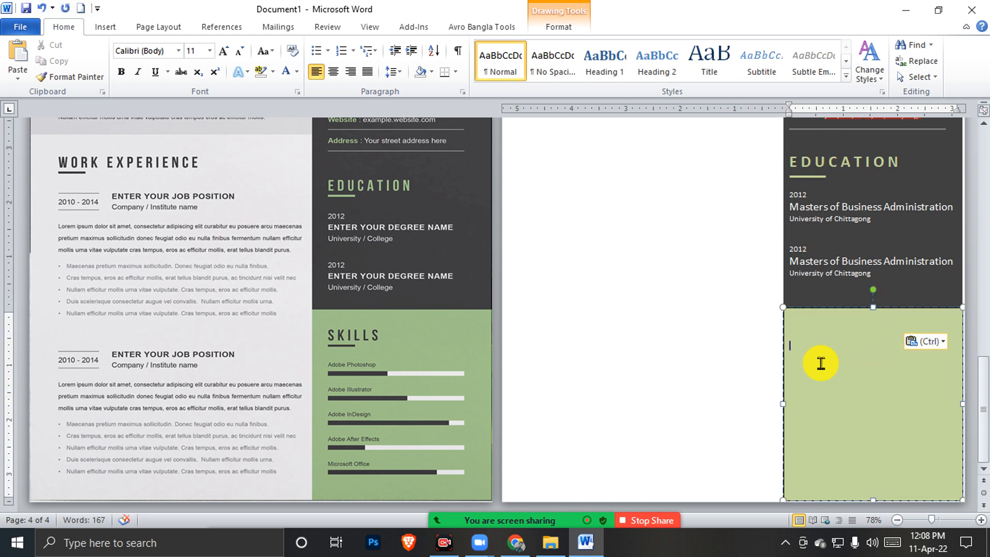
# Colour the pasted heading Black, Text 1, Lighter 25%
pyautogui.hotkey('ctrl', 'a')
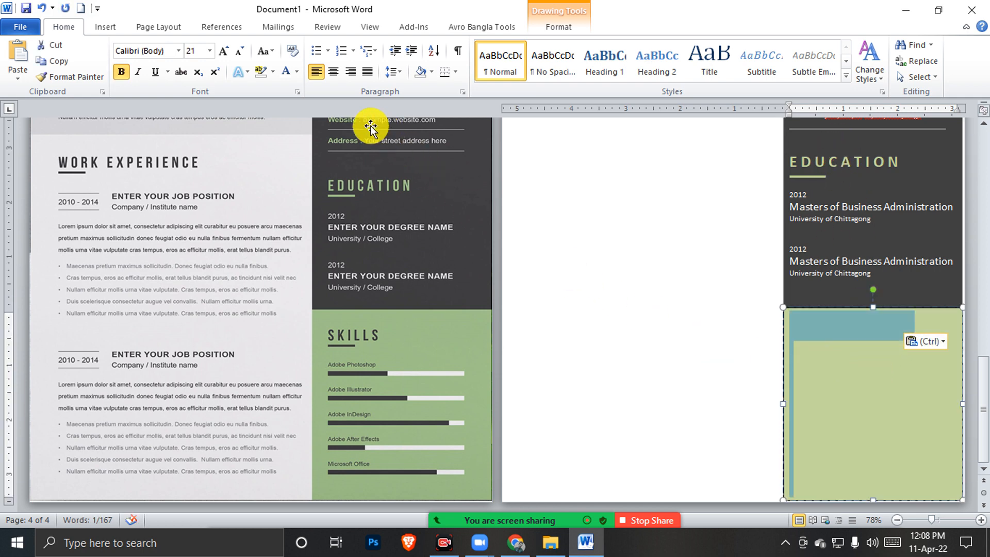
pyautogui.click(285, 72)
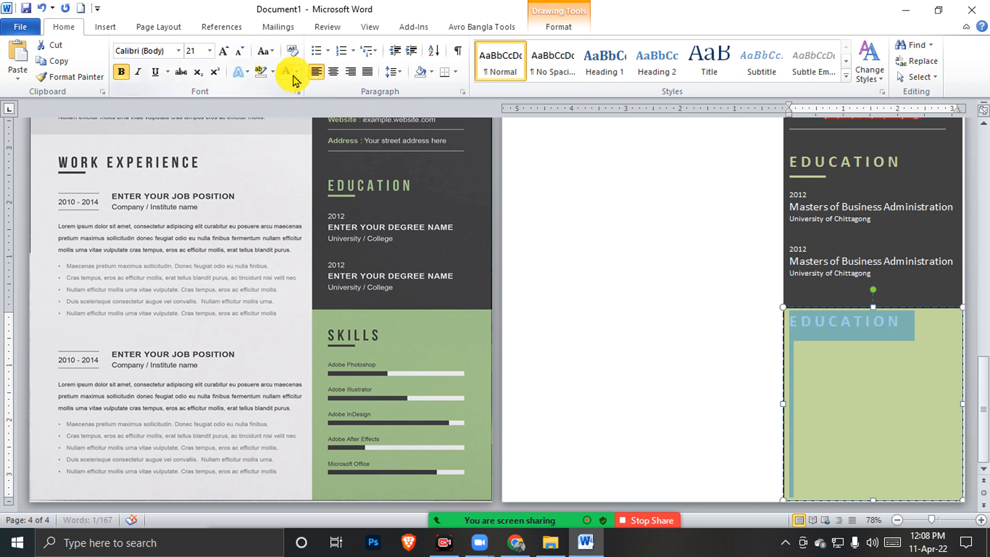
pyautogui.click(298, 72)
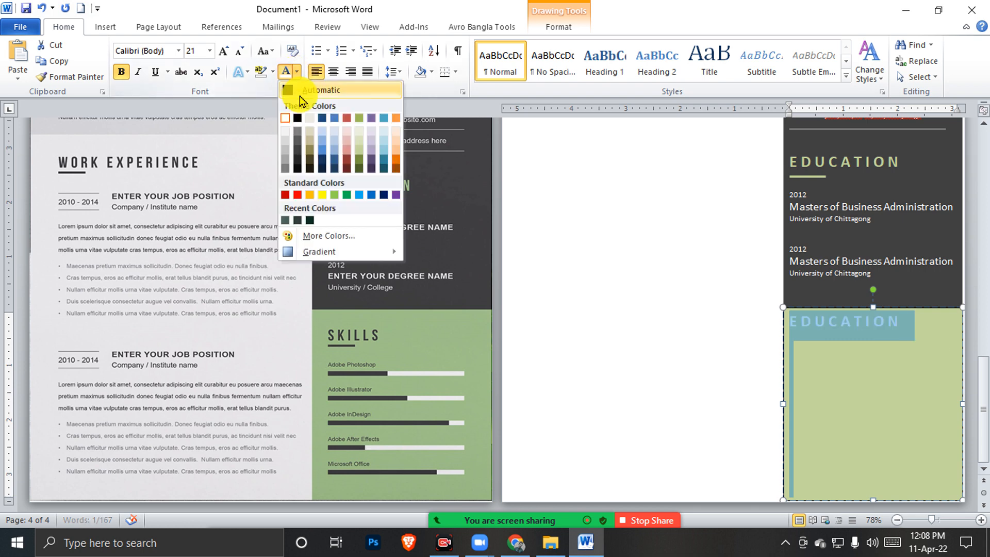
pyautogui.click(300, 152)
pyautogui.click(846, 332)
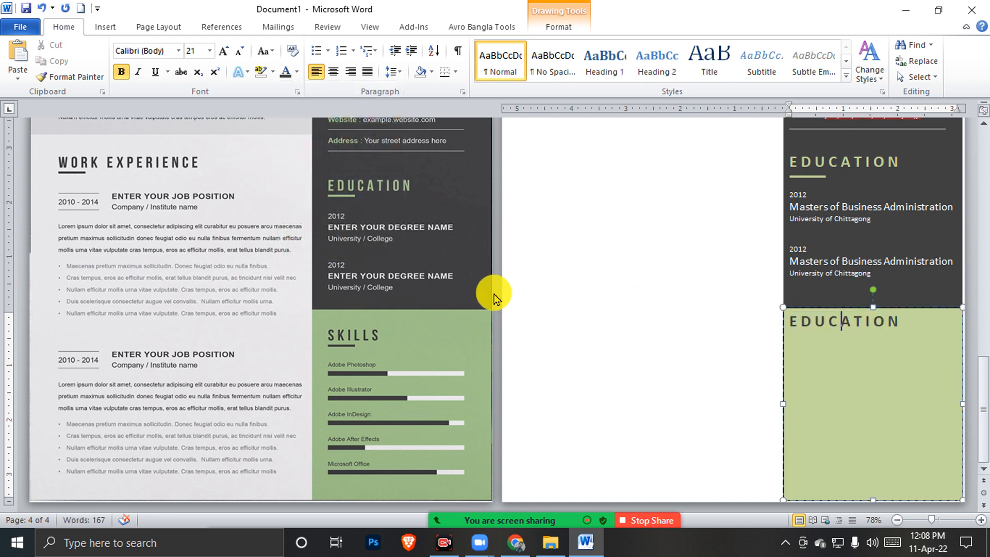
pyautogui.click(805, 178)
pyautogui.click(823, 335)
pyautogui.click(112, 28)
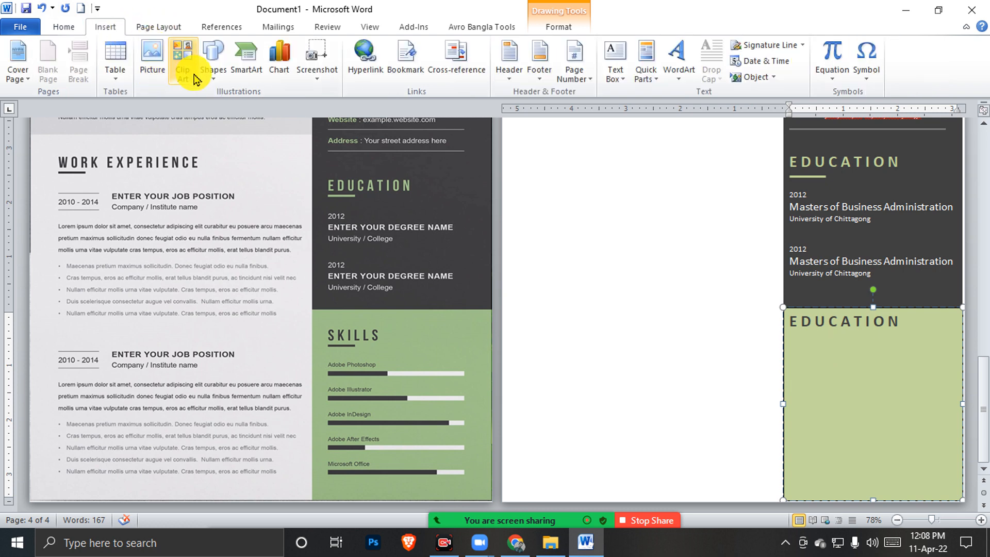
# Draw a short straight line under the EDUCATION heading in the green box
pyautogui.click(211, 77)
pyautogui.click(207, 148)
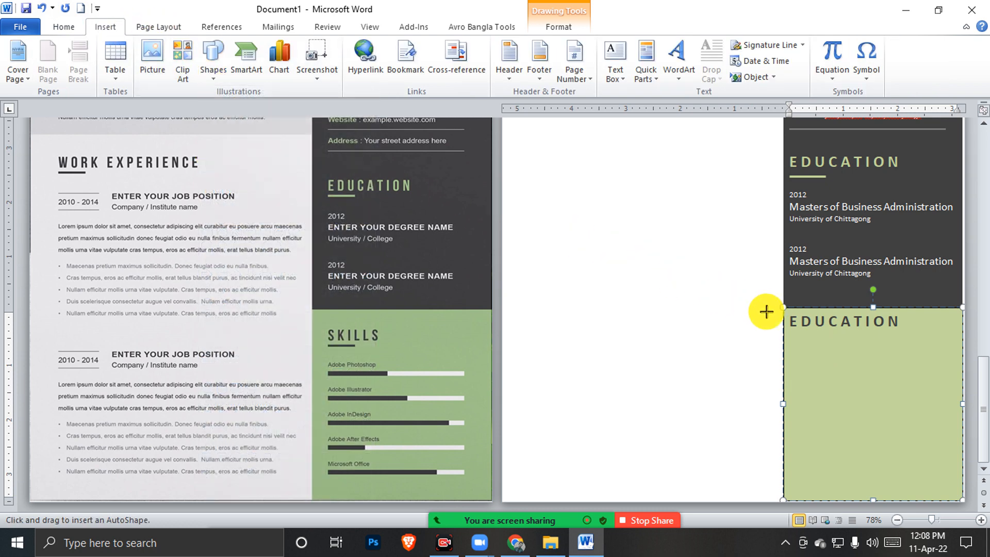
pyautogui.moveTo(792, 330); pyautogui.dragTo(836, 334)
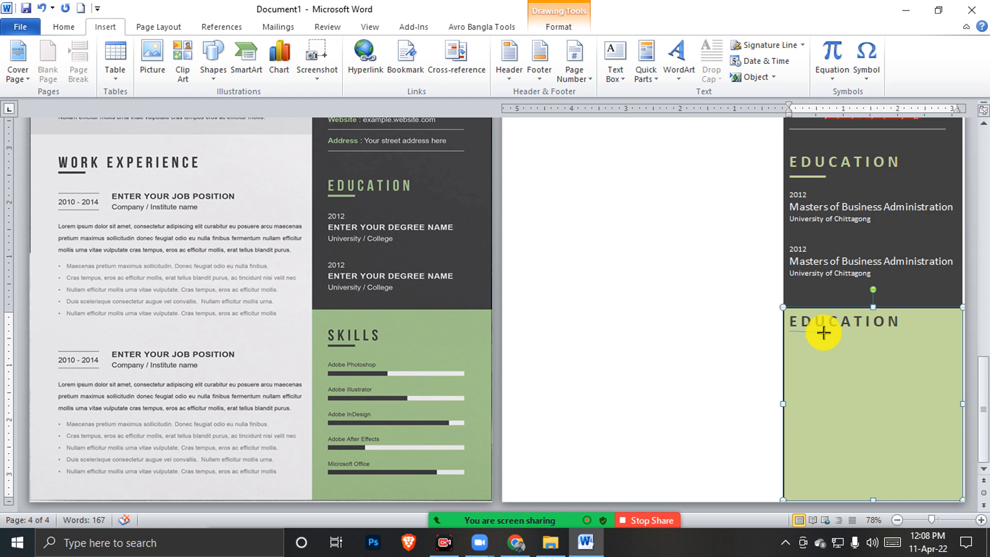
pyautogui.click(823, 332)
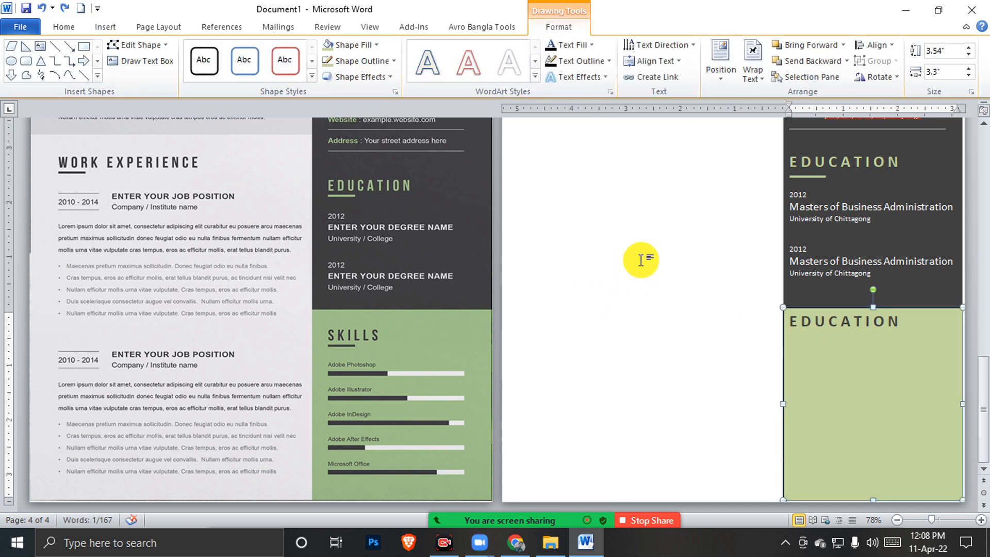
pyautogui.click(105, 28)
pyautogui.click(206, 72)
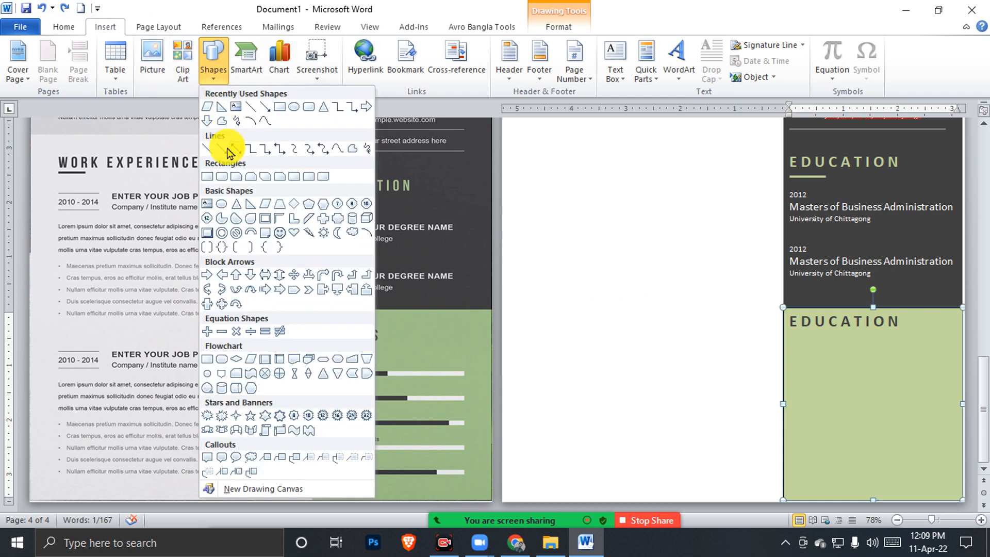
pyautogui.click(186, 140)
pyautogui.moveTo(788, 332); pyautogui.dragTo(826, 333)
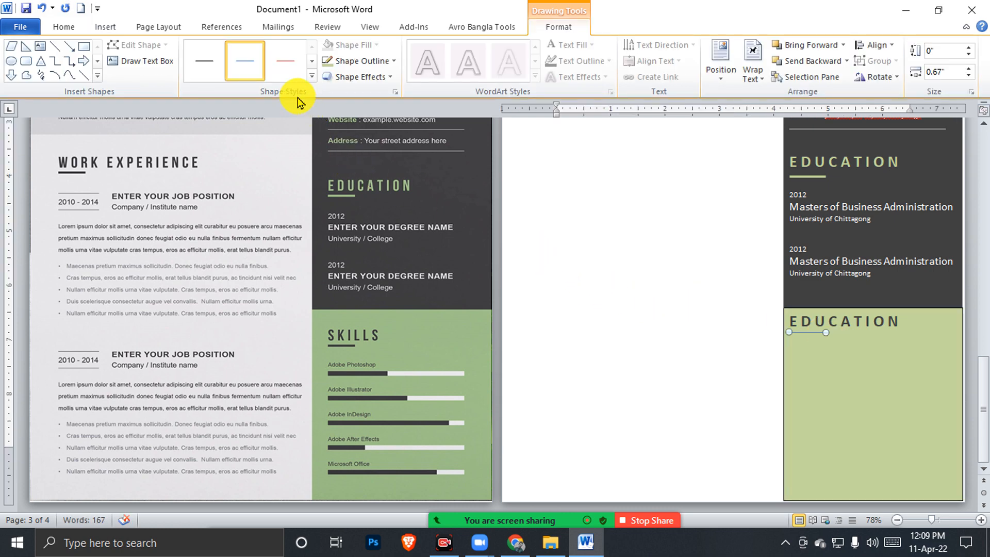
# Make the line's outline black and 3 pt thick, then recolour it dark grey
pyautogui.click(341, 61)
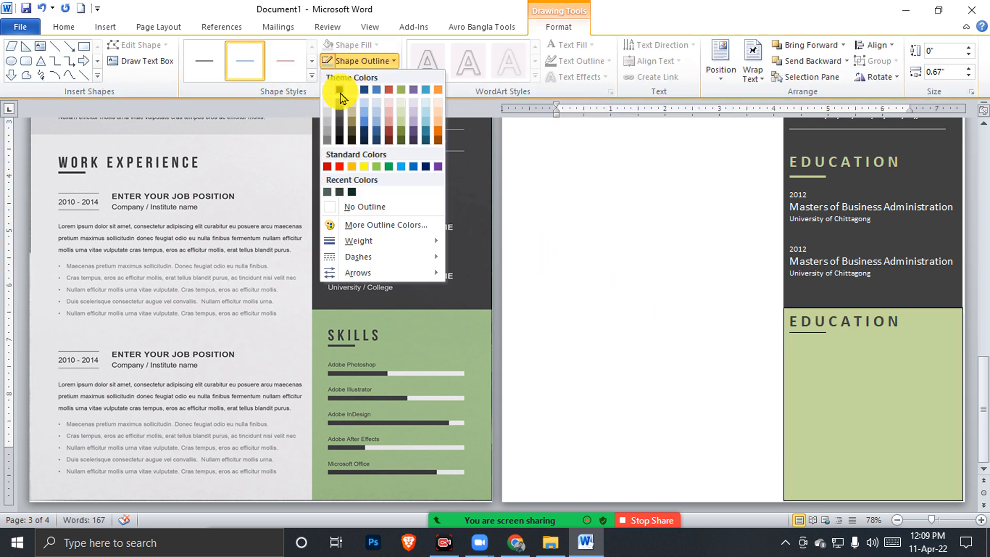
pyautogui.click(340, 92)
pyautogui.click(361, 61)
pyautogui.moveTo(361, 240)
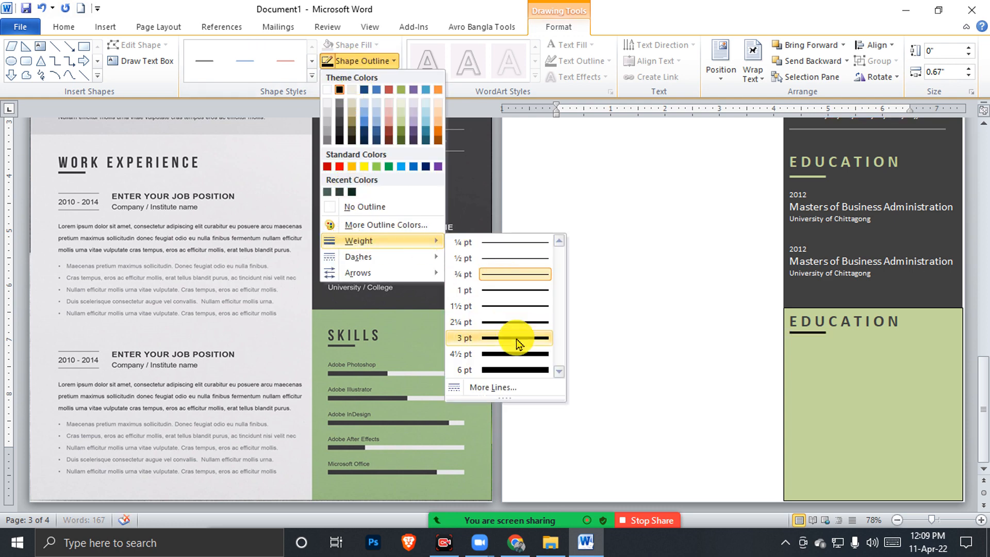
pyautogui.click(516, 339)
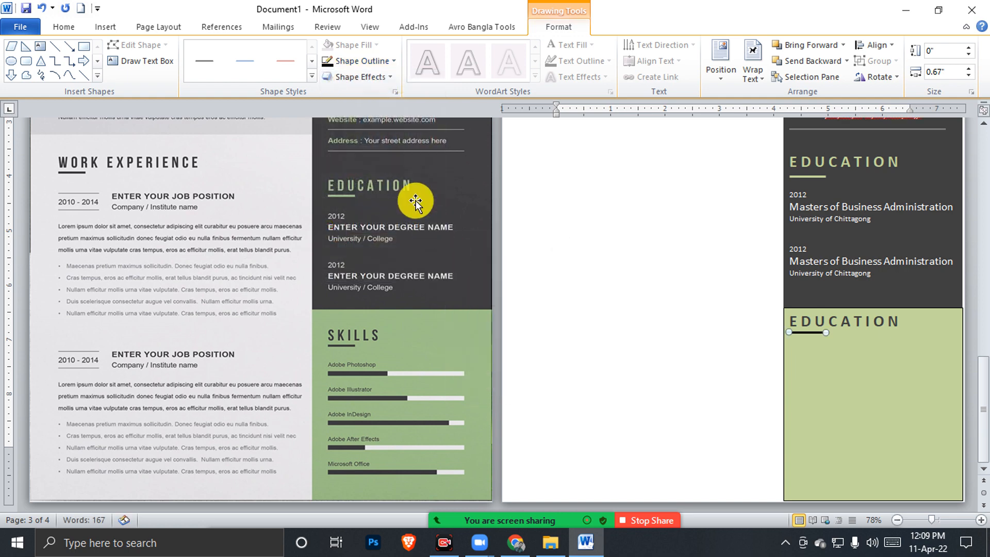
pyautogui.click(361, 61)
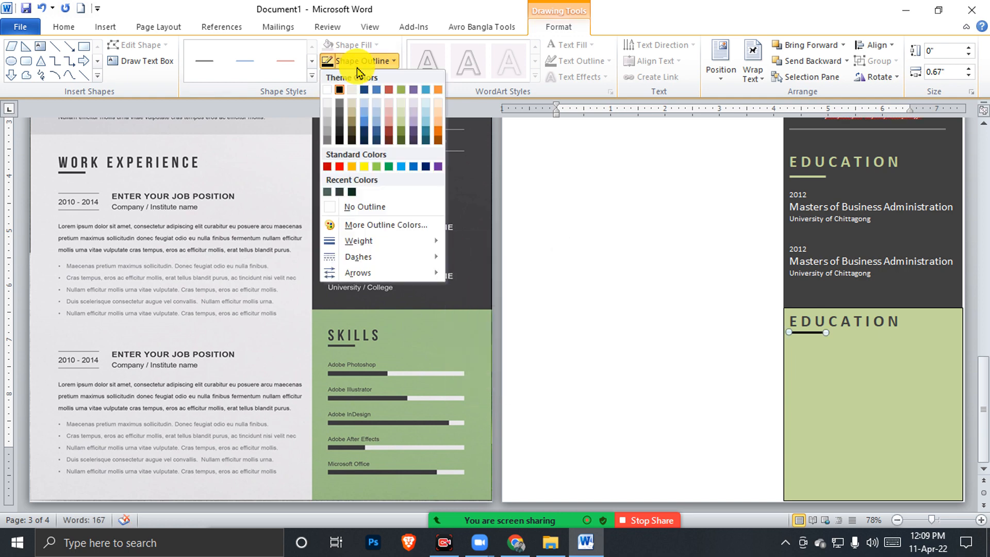
pyautogui.click(341, 124)
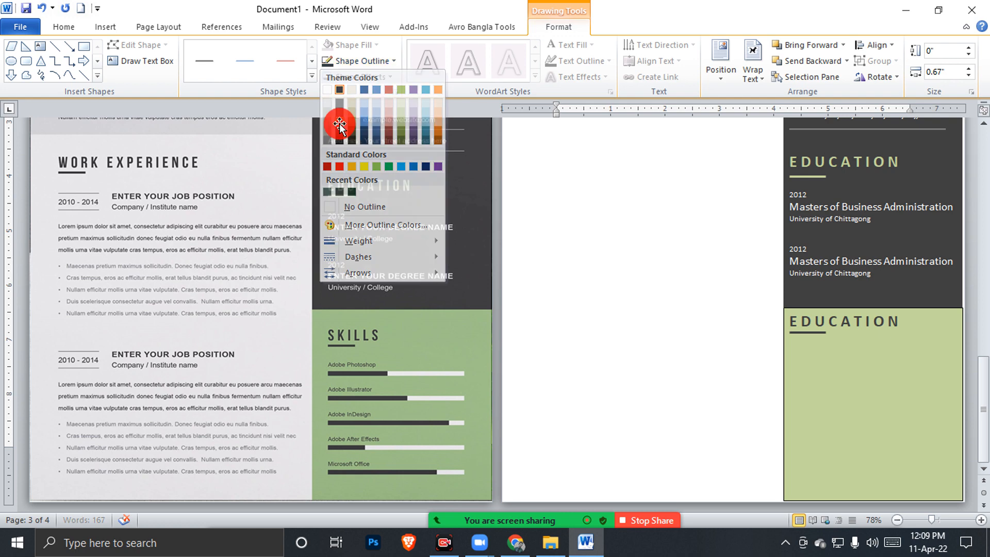
# Deselect the line and select the green EDUCATION box
pyautogui.click(868, 333)
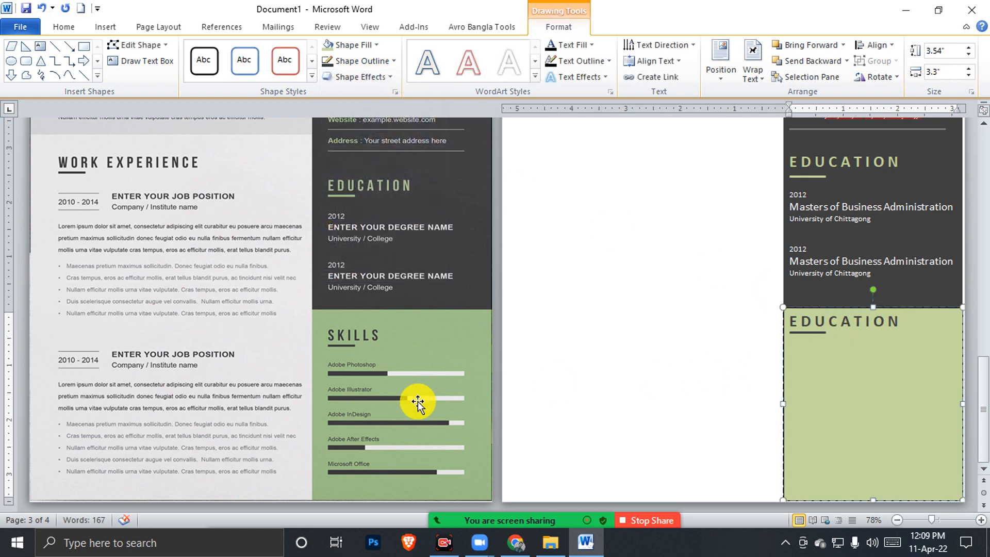
pyautogui.click(344, 374)
pyautogui.click(836, 375)
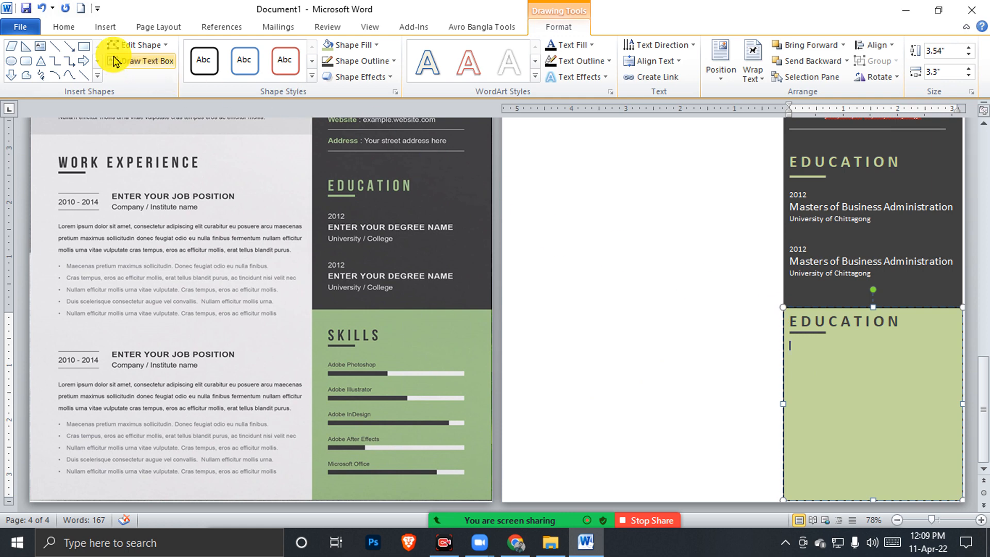
pyautogui.click(106, 26)
# Draw a thin white rectangle bar with no outline under the EDUCATION heading
pyautogui.click(212, 65)
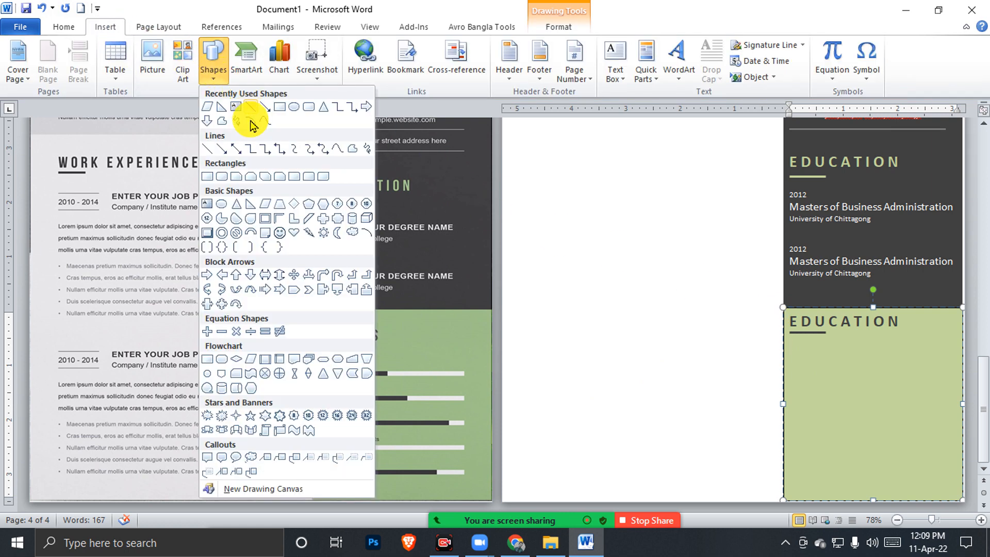
pyautogui.click(208, 176)
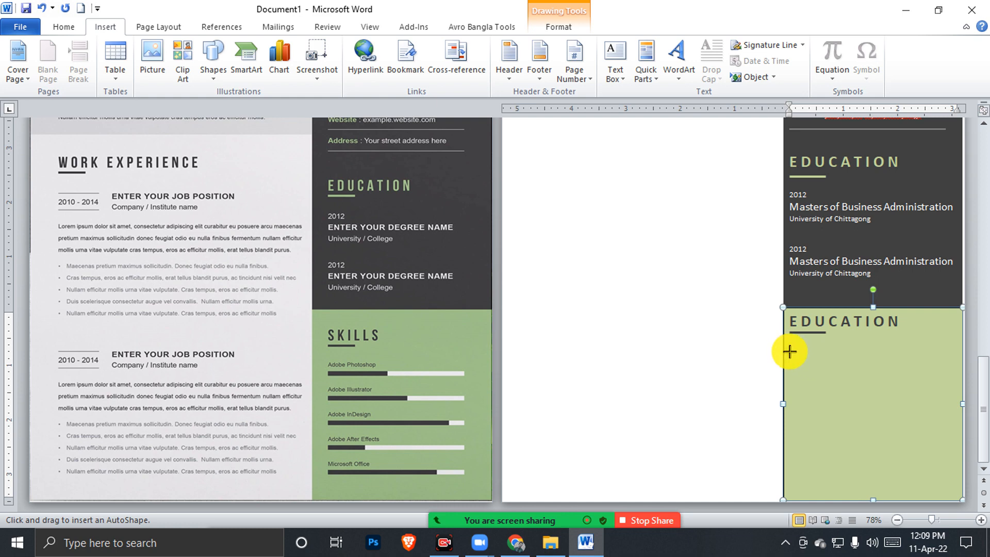
pyautogui.moveTo(789, 357)
pyautogui.mouseDown()
pyautogui.moveTo(957, 368)
pyautogui.moveTo(933, 363)
pyautogui.mouseUp()
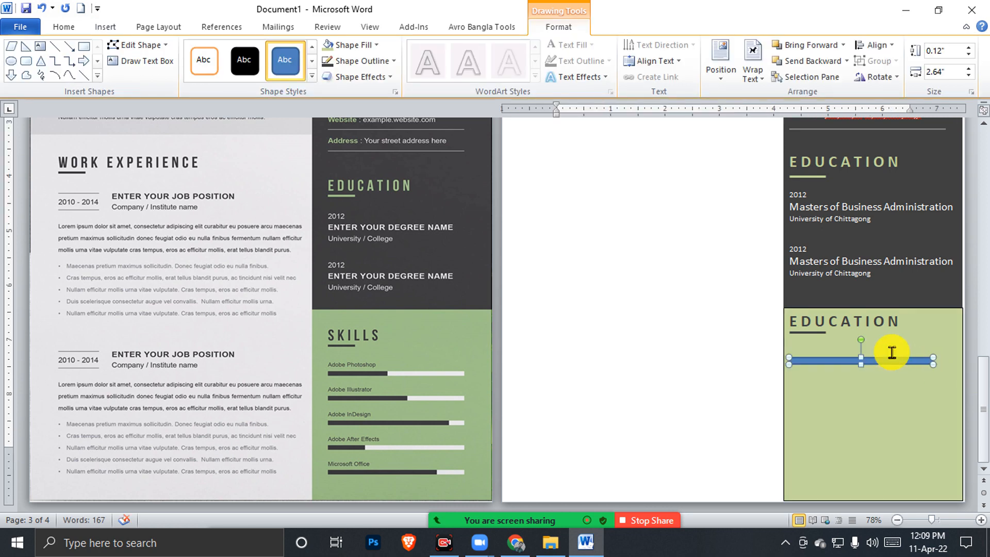
pyautogui.click(375, 66)
pyautogui.click(360, 208)
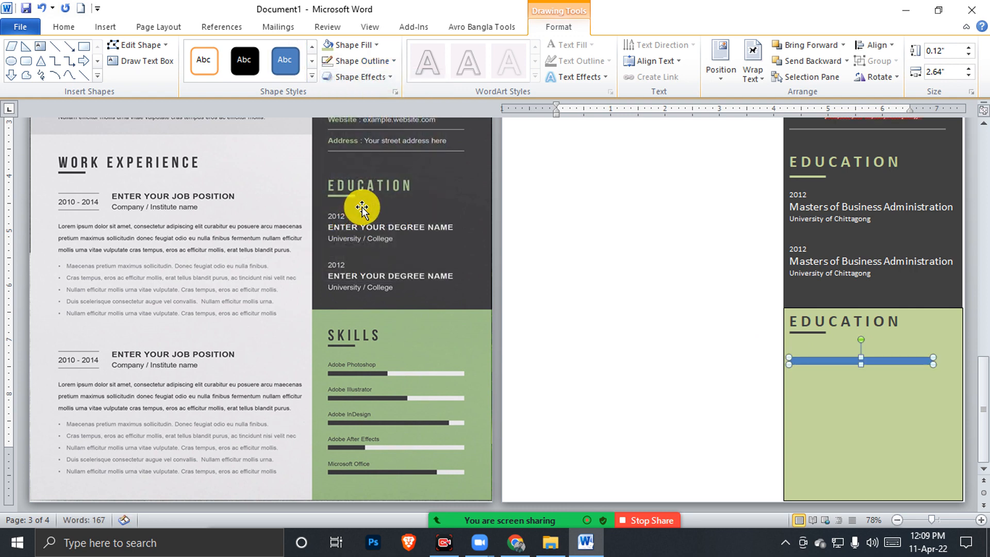
pyautogui.click(354, 45)
pyautogui.click(328, 73)
# Duplicate the bar, fill the copy dark grey and shorten it to about half width
pyautogui.moveTo(848, 358); pyautogui.dragTo(846, 370)
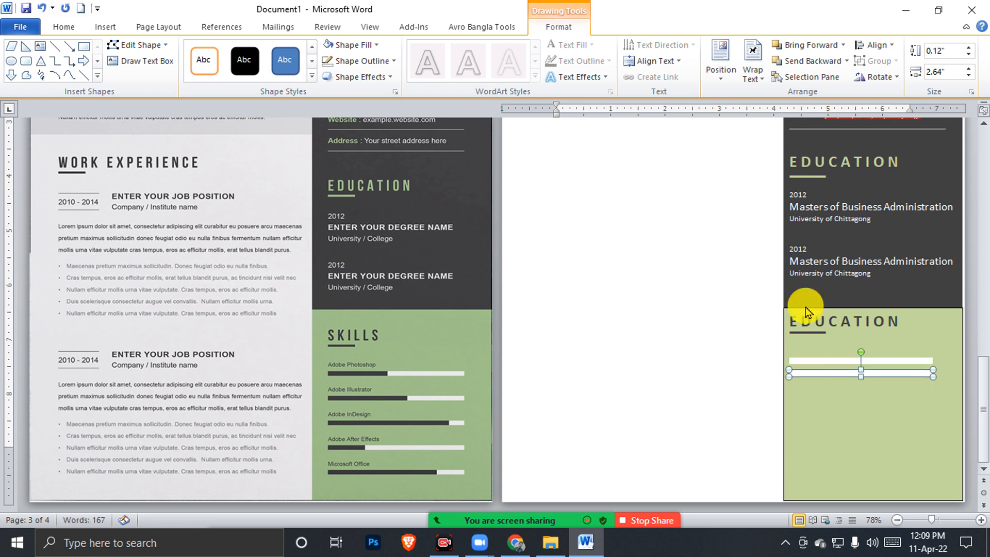
pyautogui.click(356, 45)
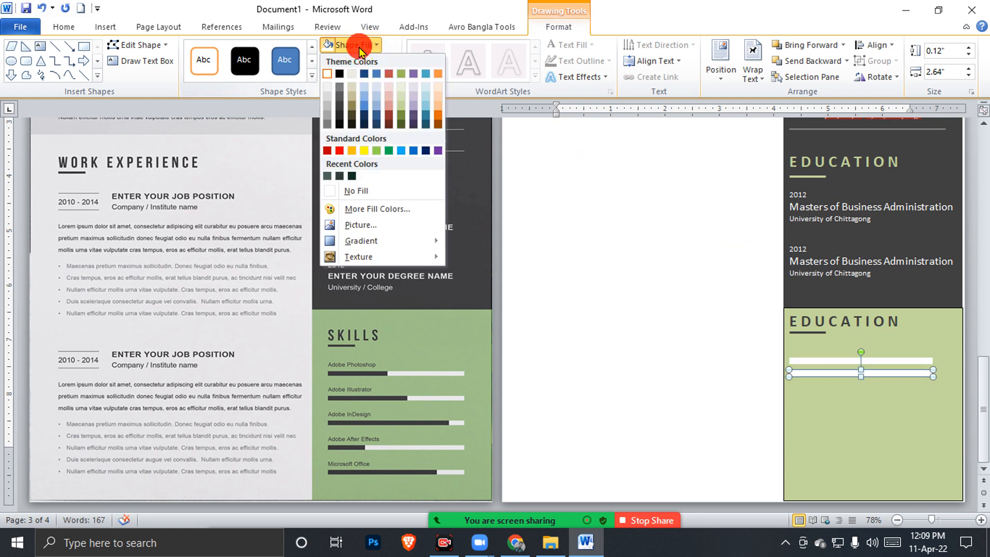
pyautogui.click(340, 105)
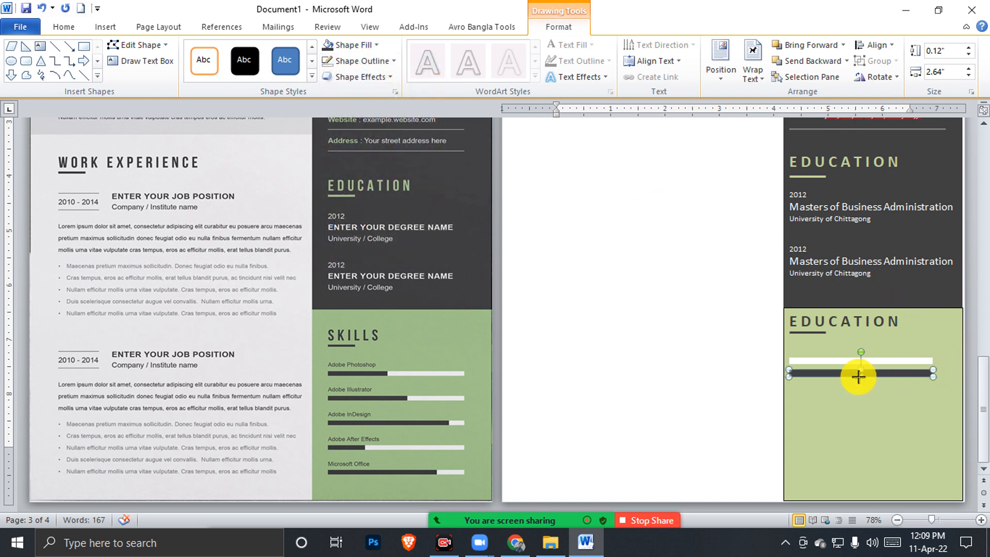
pyautogui.moveTo(934, 373); pyautogui.dragTo(840, 361)
pyautogui.click(930, 387)
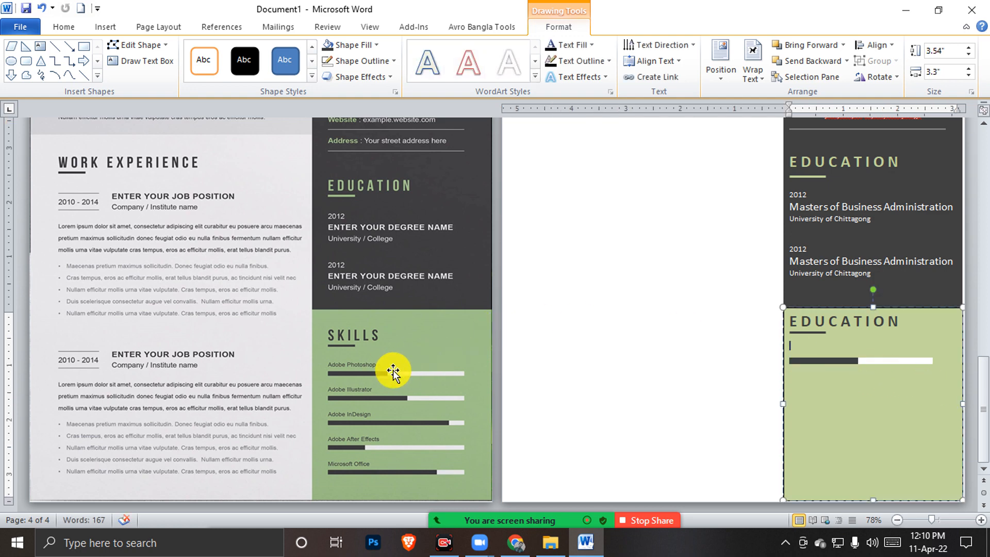
# Type the 'Adobe Photoshop' skill label on the empty line under EDUCATION
pyautogui.click(821, 343)
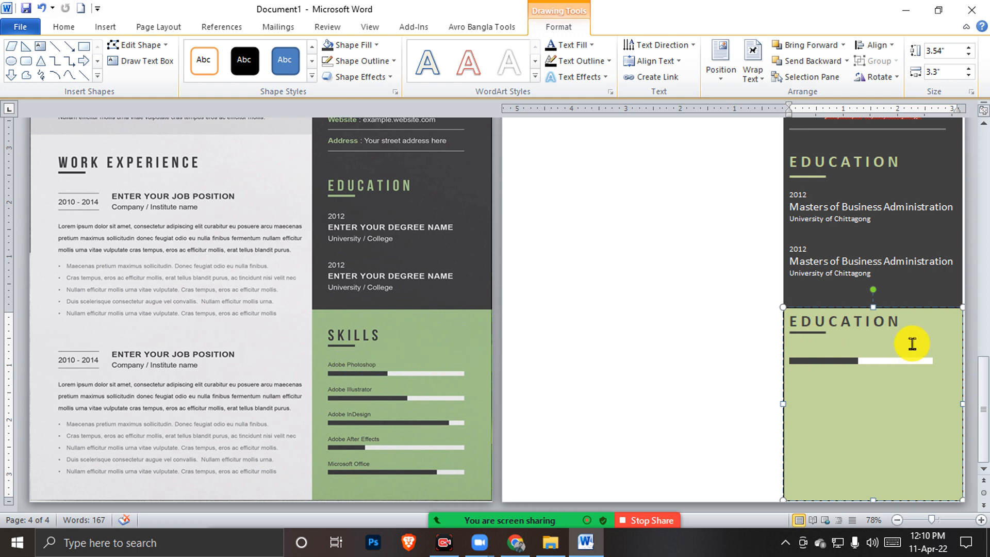
pyautogui.write('A')
pyautogui.write('dbo')
pyautogui.write('oe')
pyautogui.click(944, 359)
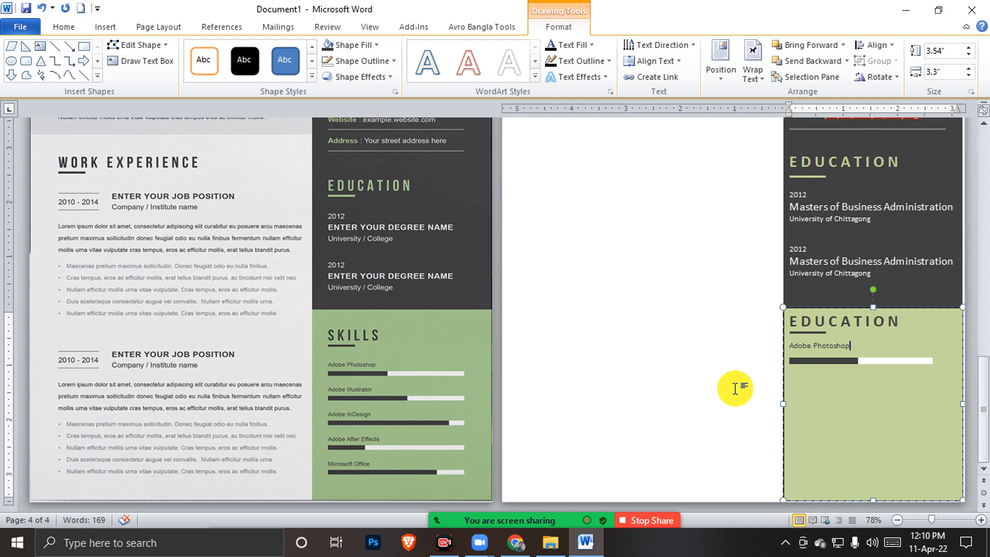
pyautogui.scroll(5, 733, 330)
pyautogui.click(716, 302)
pyautogui.scroll(6, 283, 232)
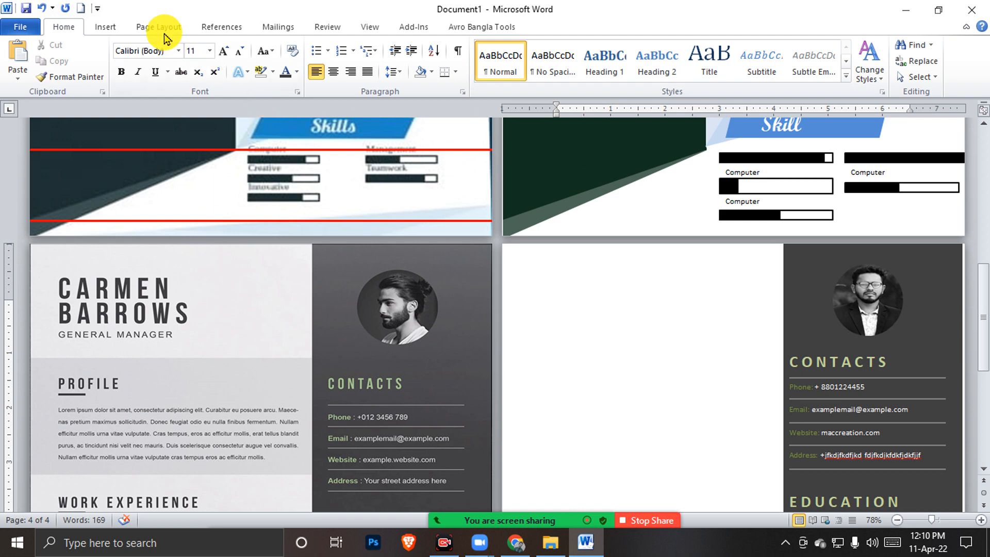
# Draw a text box on the left side of the new page, extending it to the page bottom
pyautogui.click(110, 26)
pyautogui.click(618, 76)
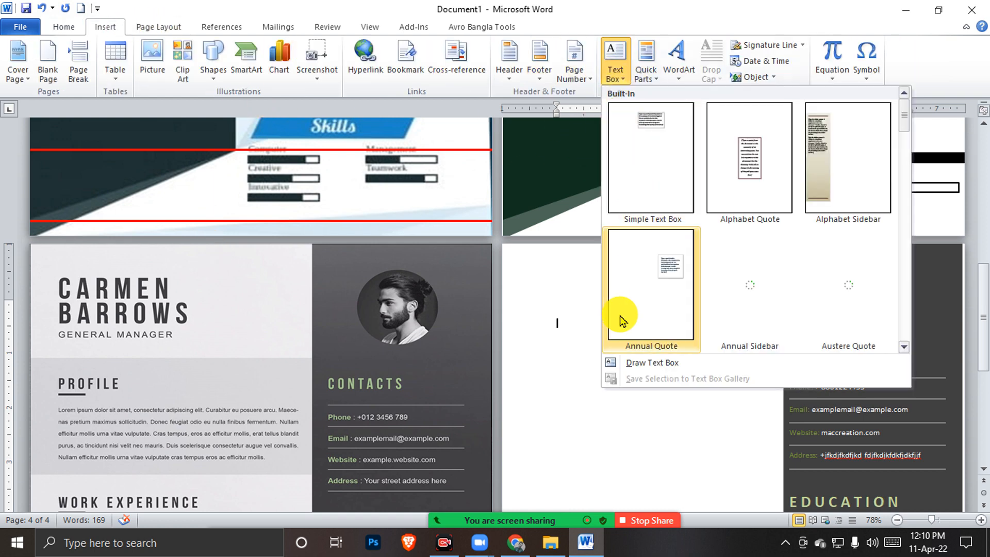
pyautogui.click(641, 362)
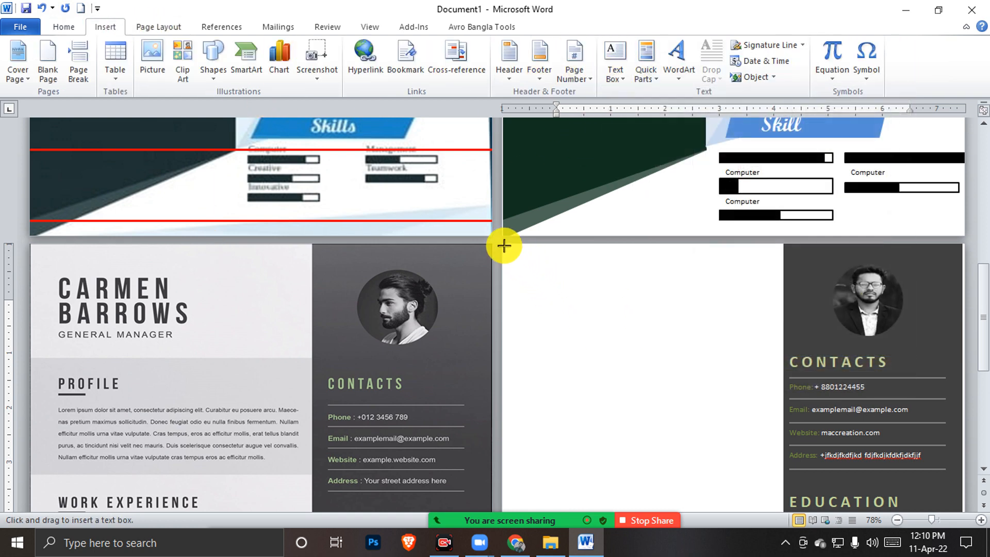
pyautogui.moveTo(503, 246)
pyautogui.mouseDown()
pyautogui.moveTo(778, 339)
pyautogui.moveTo(789, 522)
pyautogui.mouseUp()
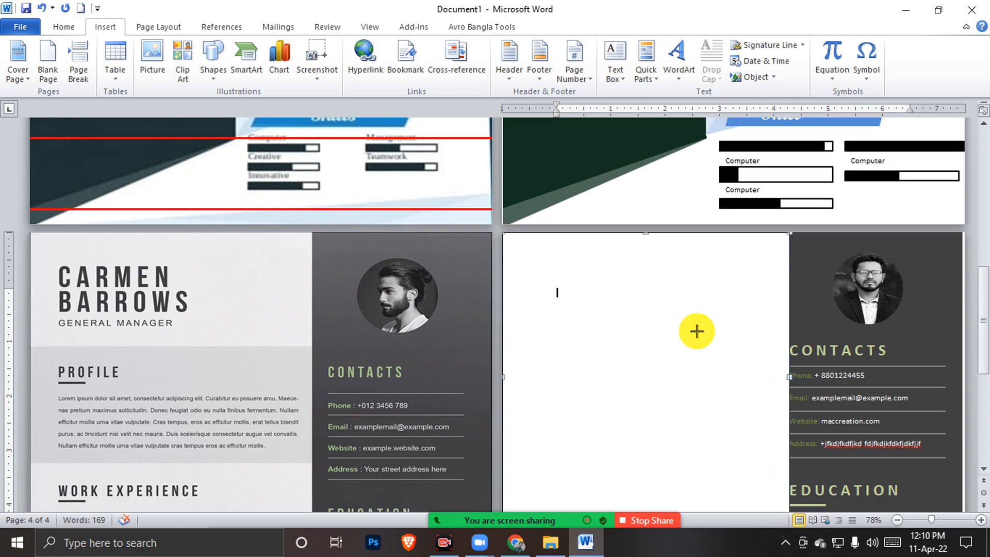
pyautogui.scroll(-3, 656, 333)
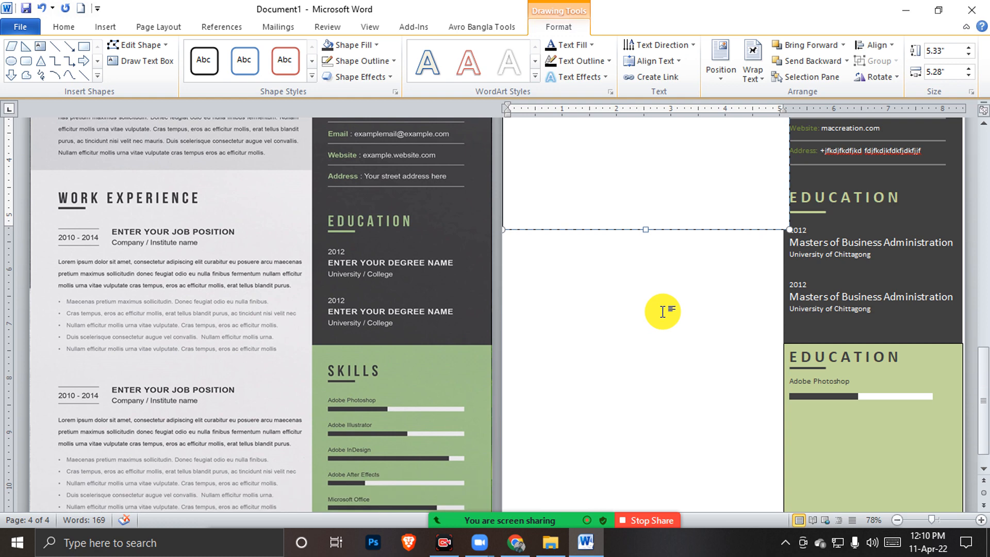
pyautogui.moveTo(647, 230); pyautogui.dragTo(671, 371)
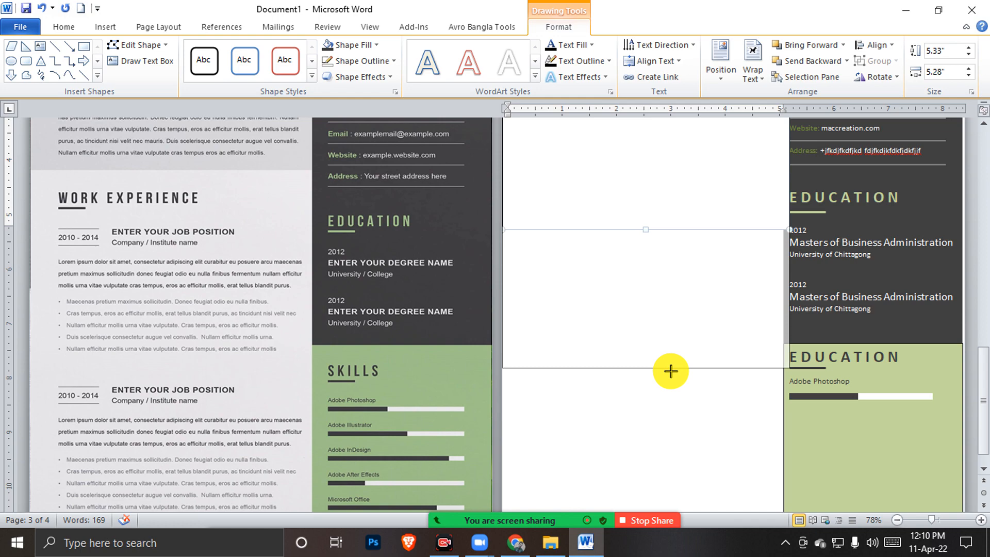
pyautogui.moveTo(671, 370); pyautogui.dragTo(674, 369)
pyautogui.scroll(4, 683, 340)
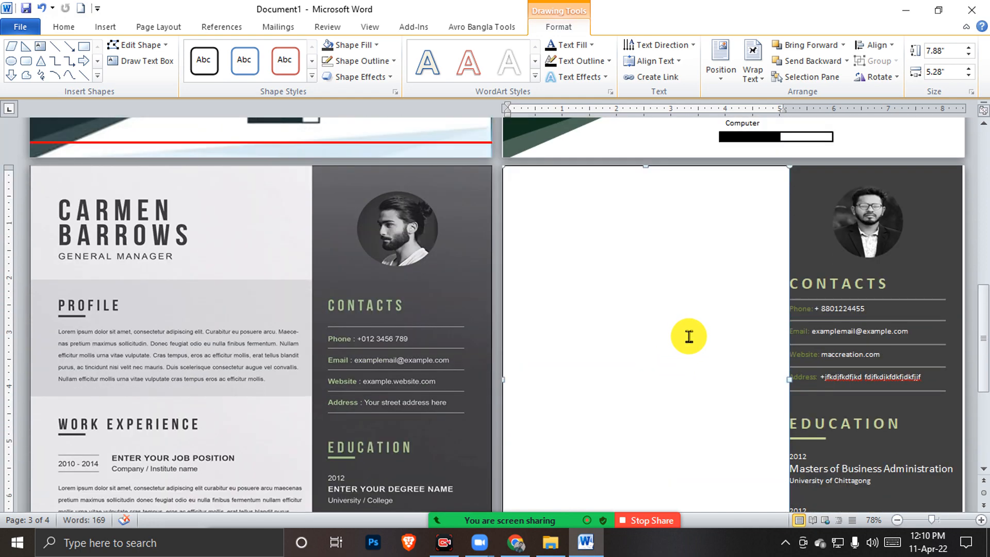
pyautogui.scroll(-5, 689, 336)
pyautogui.moveTo(648, 344); pyautogui.dragTo(656, 498)
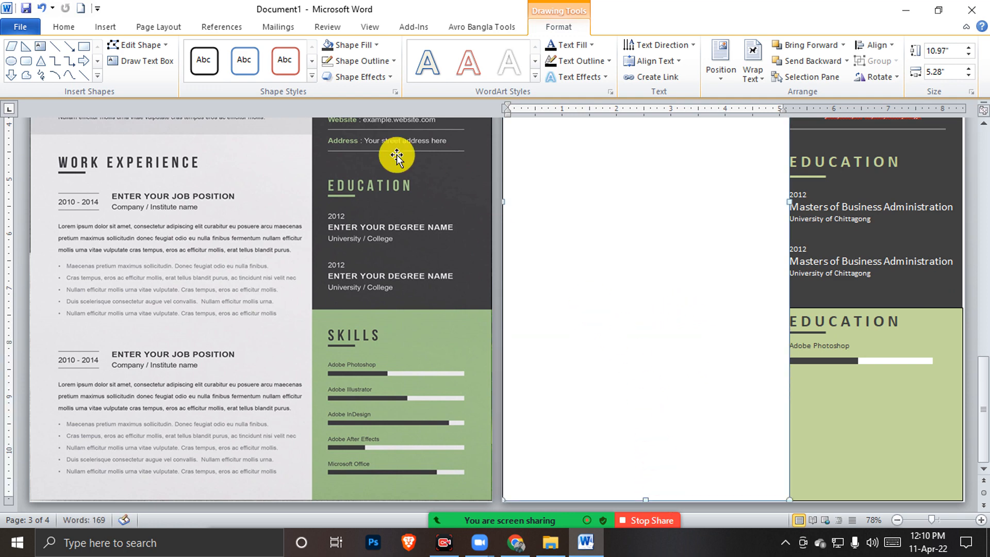
# Fill the text box light grey and place the caret inside it
pyautogui.click(353, 45)
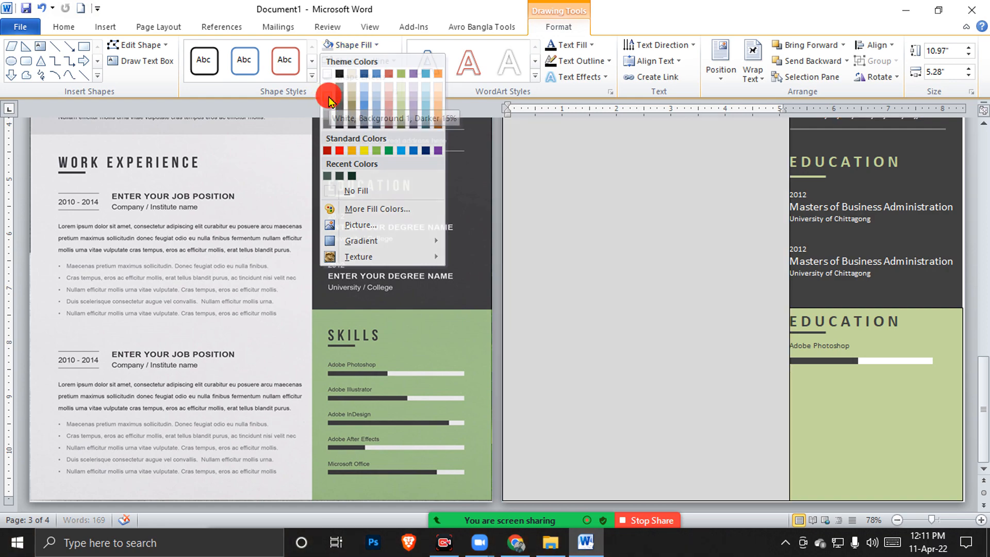
pyautogui.click(328, 101)
pyautogui.scroll(7, 586, 232)
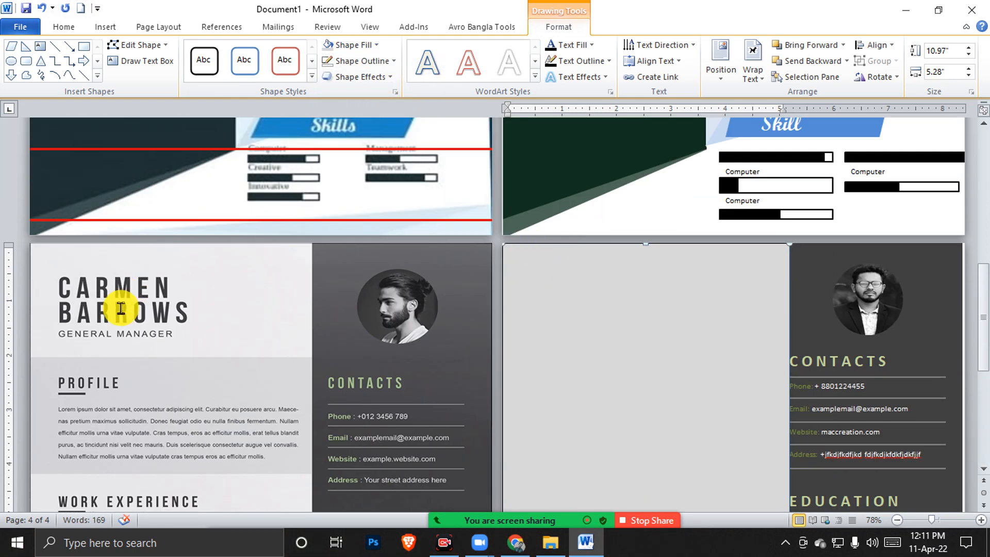
pyautogui.click(517, 265)
pyautogui.press('Return')
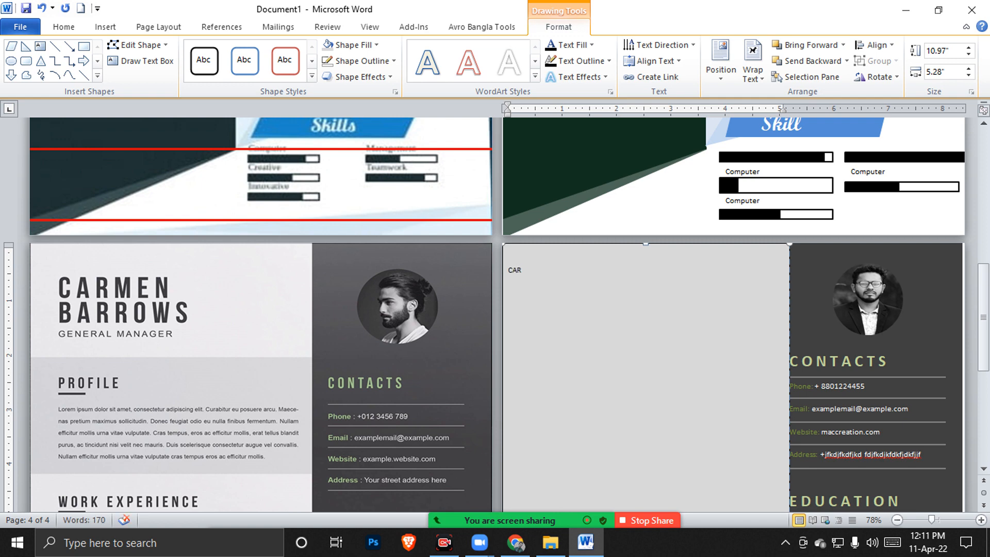
pyautogui.press('Return')
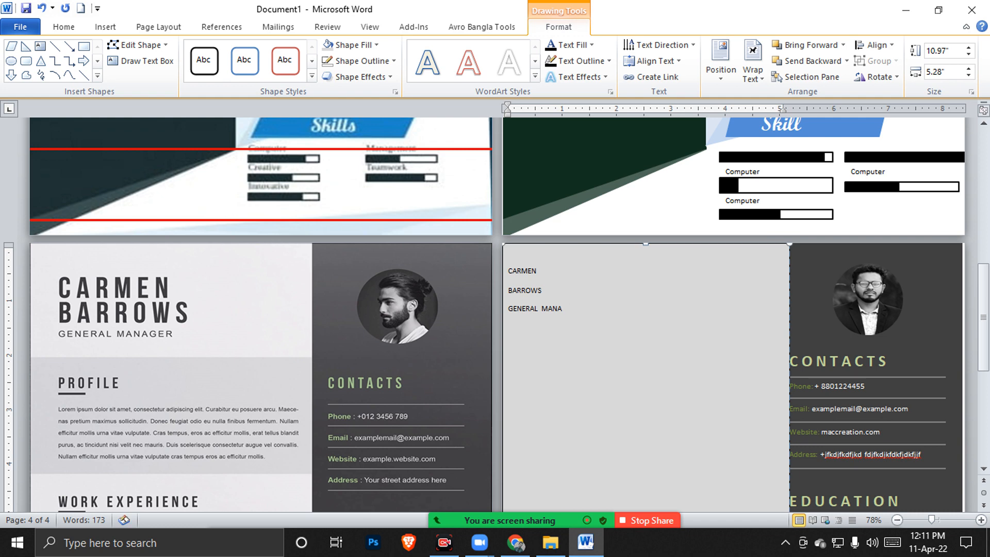
pyautogui.moveTo(599, 310); pyautogui.dragTo(513, 274)
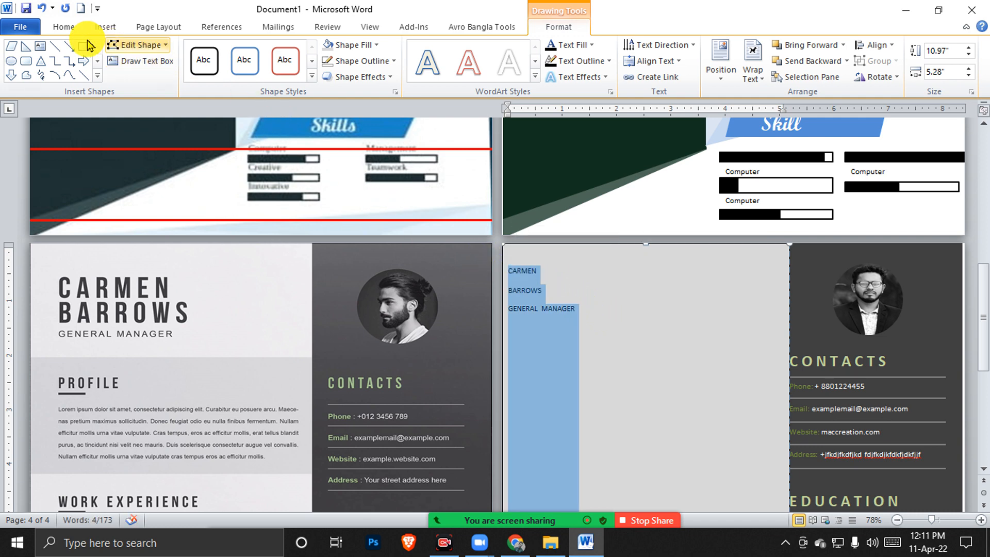
# Set the grey box's line spacing to 1.0 with 0 pt spacing after paragraphs
pyautogui.click(64, 27)
pyautogui.click(390, 77)
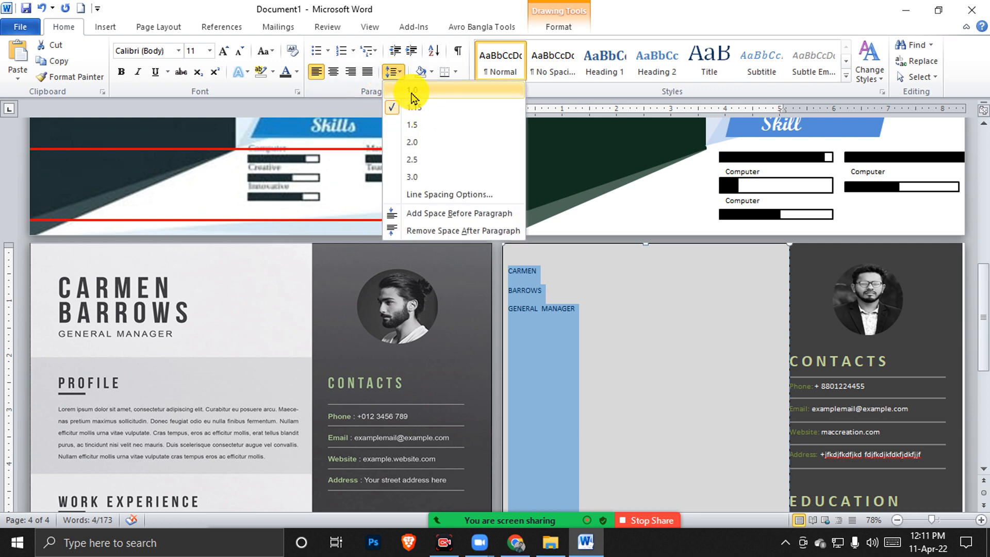
pyautogui.click(411, 93)
pyautogui.click(393, 74)
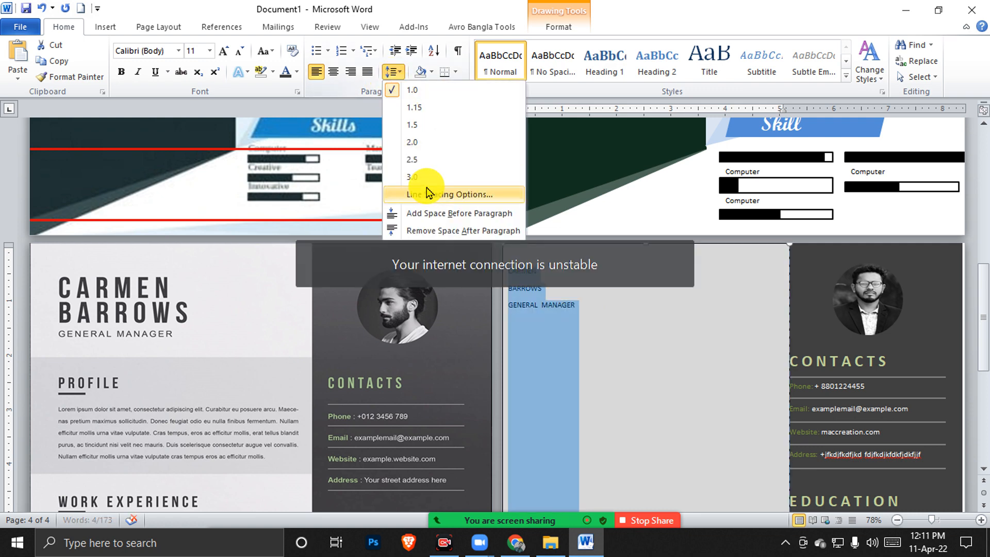
pyautogui.click(436, 195)
pyautogui.moveTo(722, 339); pyautogui.dragTo(683, 336)
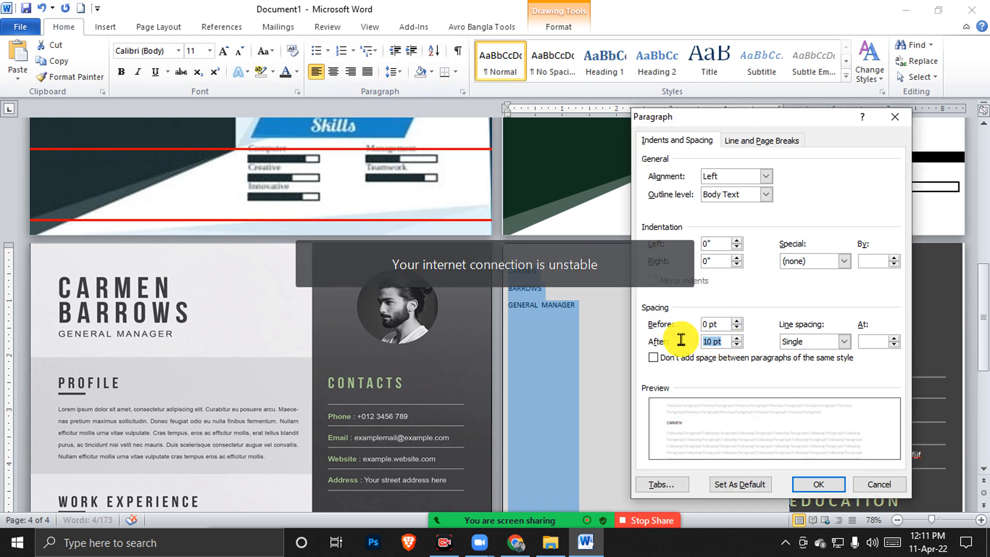
pyautogui.write('0')
pyautogui.press('Return')
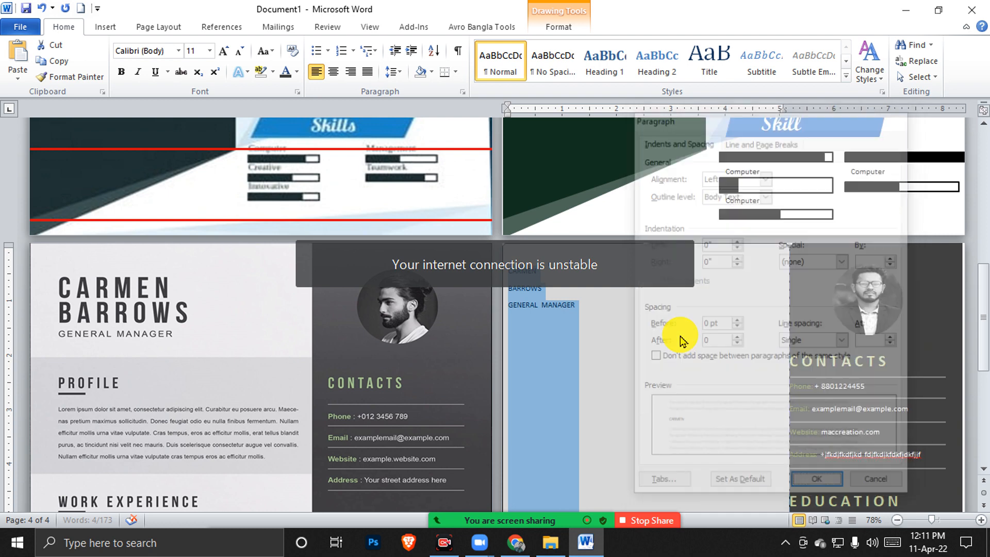
# Enlarge all the text in the grey box to 15 pt
pyautogui.click(564, 290)
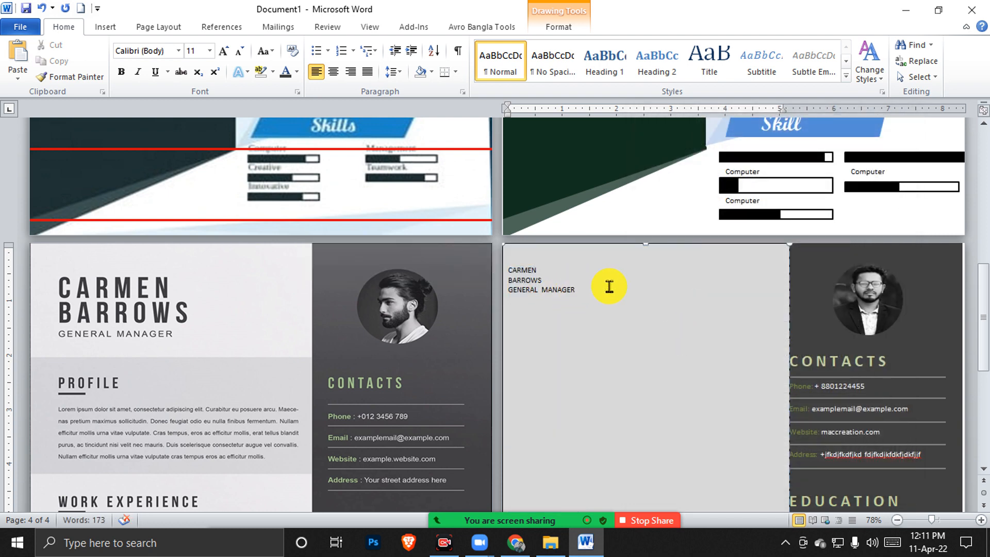
pyautogui.moveTo(564, 283); pyautogui.dragTo(510, 278)
pyautogui.hotkey('ctrl', ']')
pyautogui.hotkey('ctrl', ']')
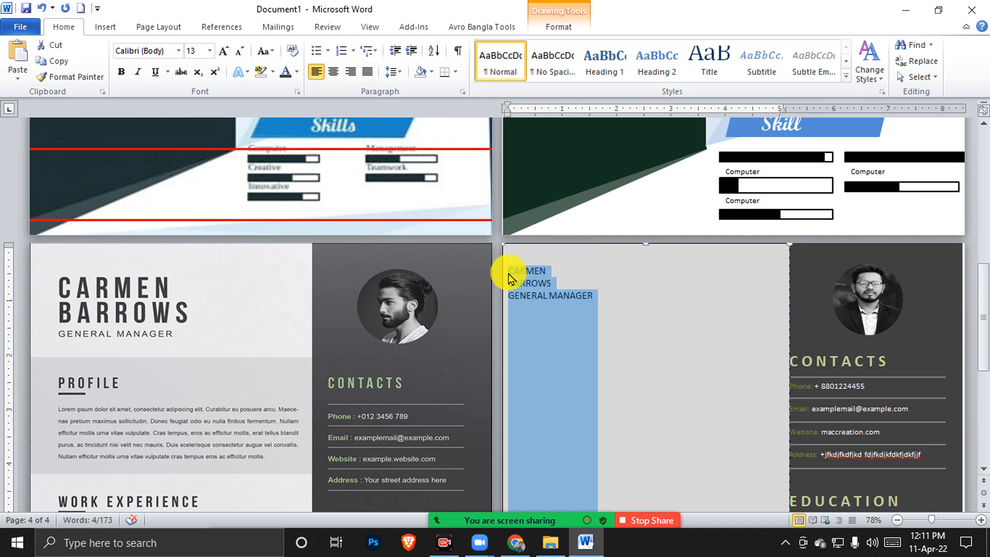
pyautogui.hotkey('ctrl', ']')
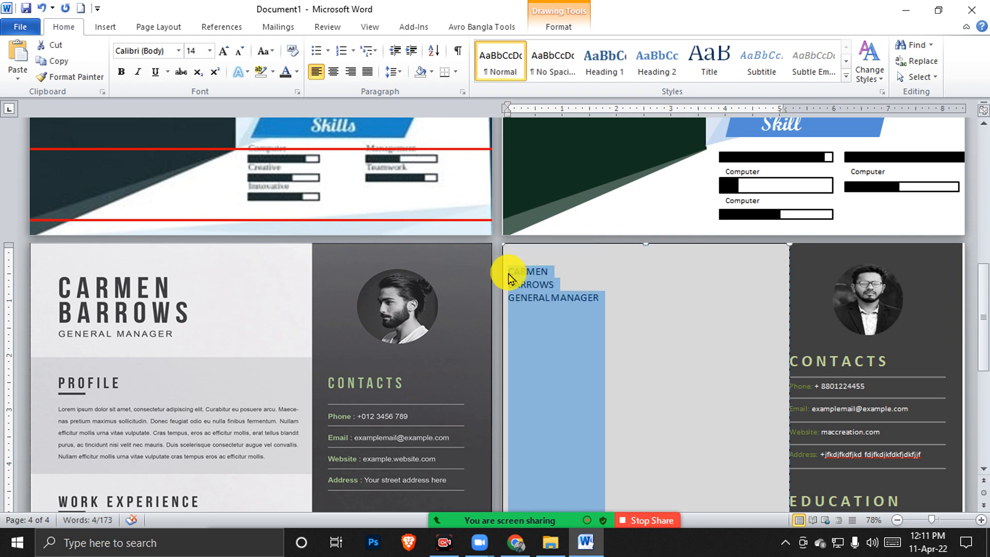
pyautogui.hotkey('ctrl', ']')
pyautogui.click(570, 303)
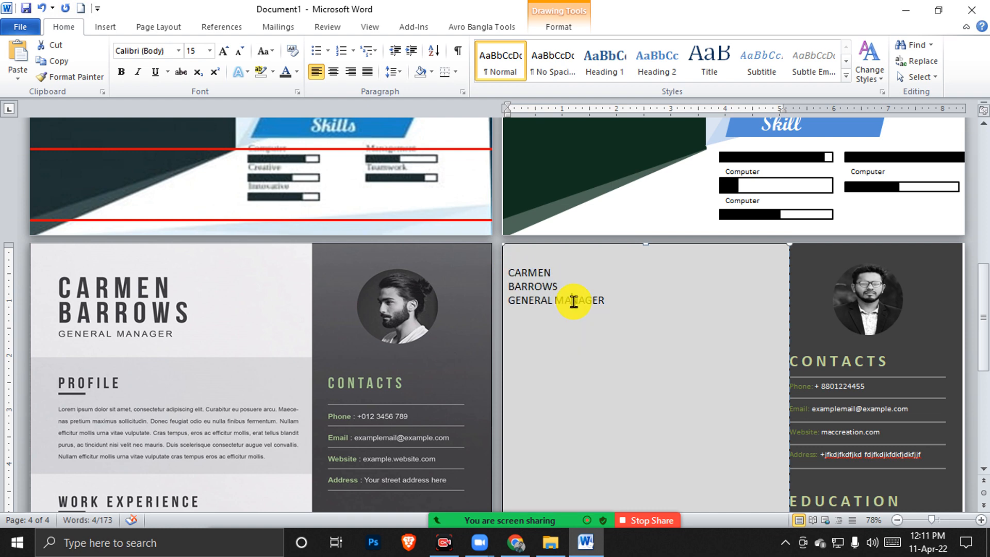
pyautogui.moveTo(570, 280); pyautogui.dragTo(506, 270)
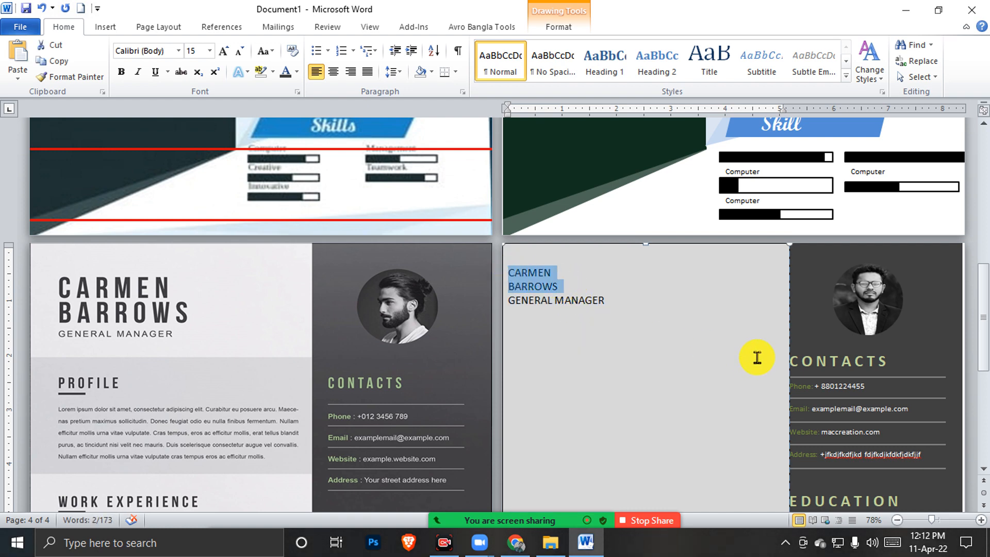
pyautogui.hotkey('ctrl', ']')
pyautogui.hotkey('ctrl', ']')
pyautogui.hotkey('ctrl', ']')
pyautogui.hotkey('ctrl', ']')
pyautogui.hotkey('ctrl', ']')
pyautogui.hotkey('ctrl', ']')
pyautogui.hotkey('ctrl', ']')
pyautogui.hotkey('ctrl', ']')
pyautogui.hotkey('ctrl', ']')
pyautogui.hotkey('ctrl', ']')
pyautogui.hotkey('ctrl', ']')
pyautogui.hotkey('ctrl', ']')
pyautogui.hotkey('ctrl', ']')
pyautogui.hotkey('ctrl', ']')
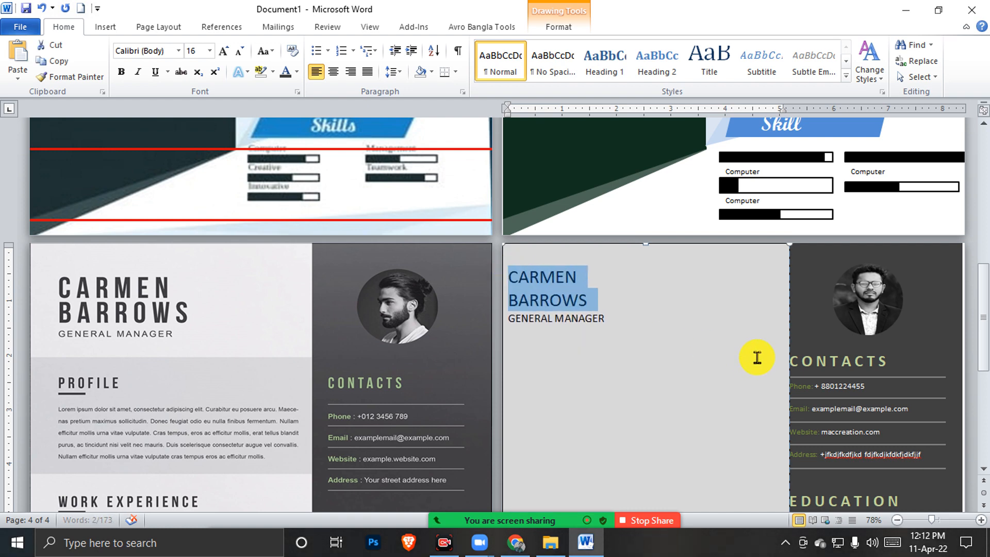
pyautogui.hotkey('ctrl', ']')
pyautogui.hotkey('ctrl', ']')
pyautogui.hotkey('ctrl', ']')
pyautogui.hotkey('ctrl', ']')
pyautogui.hotkey('ctrl', ']')
pyautogui.hotkey('ctrl', ']')
pyautogui.hotkey('ctrl', ']')
pyautogui.hotkey('ctrl', ']')
pyautogui.hotkey('ctrl', ']')
pyautogui.hotkey('ctrl', ']')
pyautogui.hotkey('ctrl', ']')
pyautogui.hotkey('ctrl', ']')
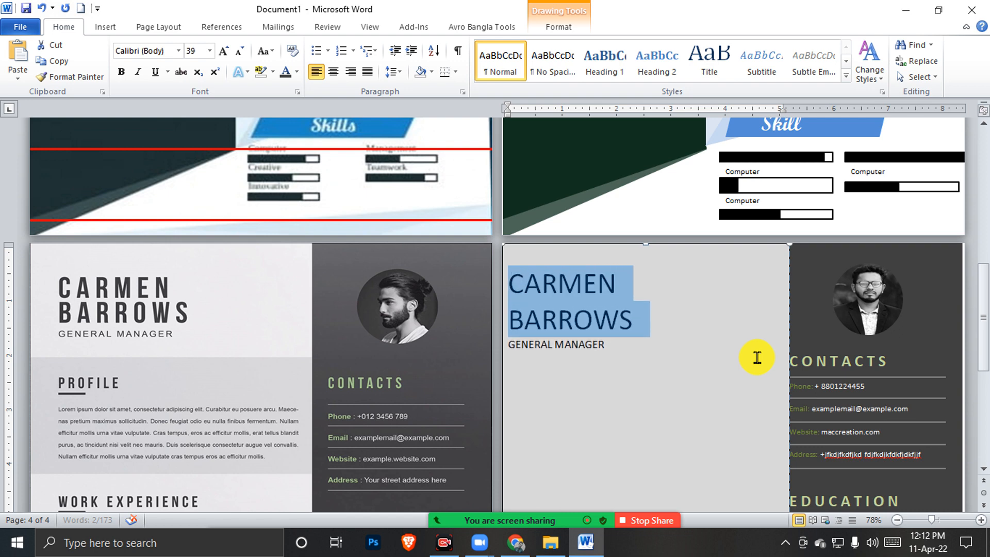
pyautogui.hotkey('ctrl', 'b')
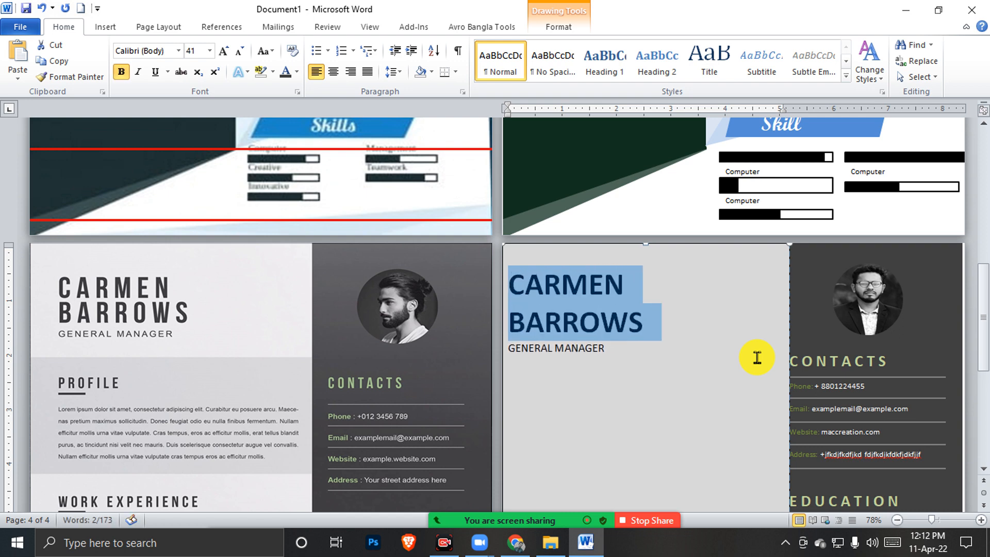
# Select both name lines and open the Font dialog for character spacing
pyautogui.click(841, 356)
pyautogui.click(591, 292)
pyautogui.click(817, 343)
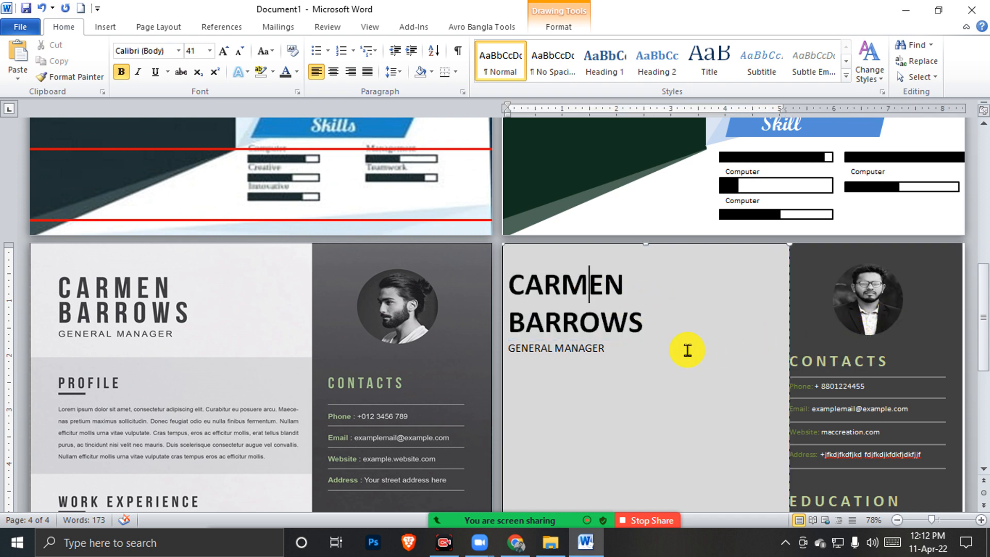
pyautogui.moveTo(653, 324); pyautogui.dragTo(511, 280)
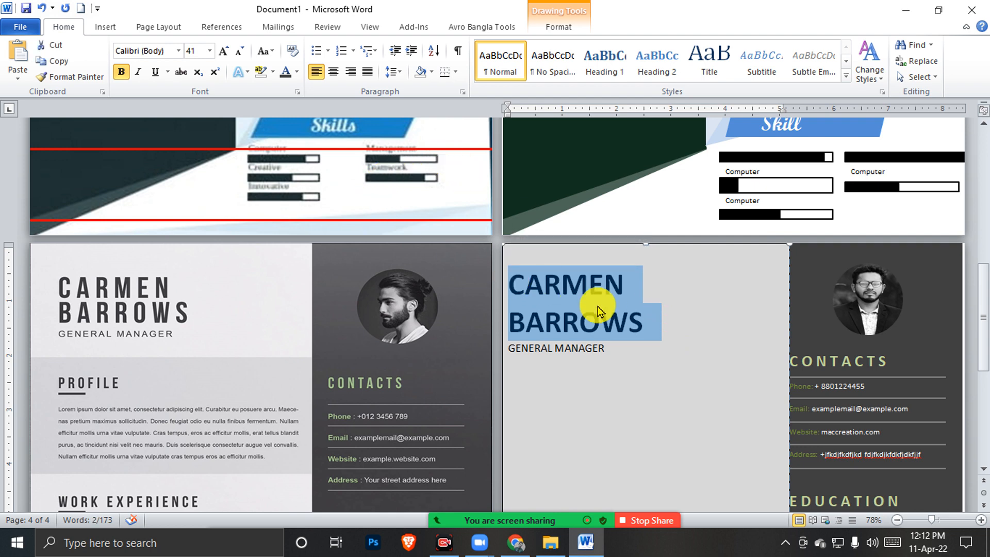
pyautogui.hotkey('ctrl', 'd')
pyautogui.moveTo(560, 173); pyautogui.dragTo(840, 178)
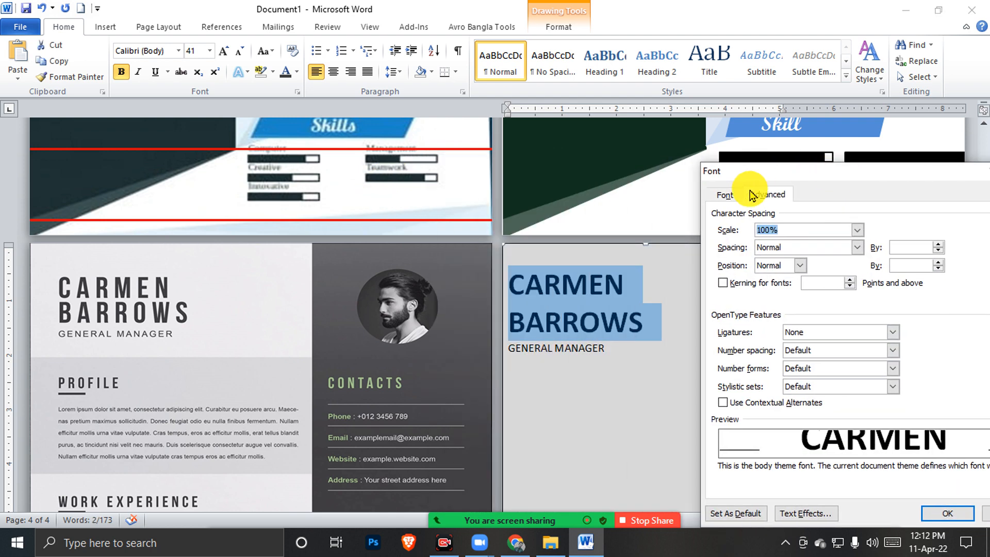
pyautogui.click(722, 195)
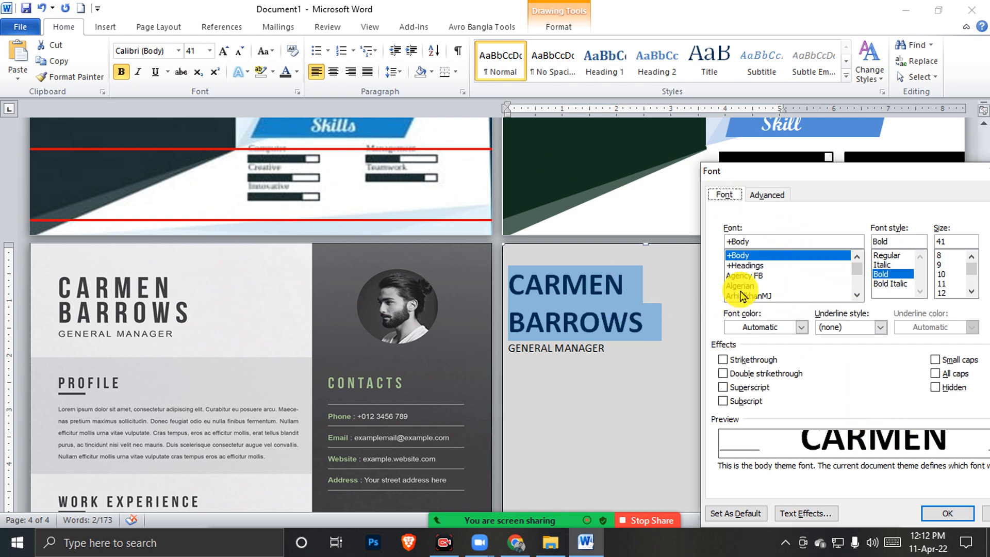
pyautogui.moveTo(898, 173); pyautogui.dragTo(732, 175)
pyautogui.click(852, 172)
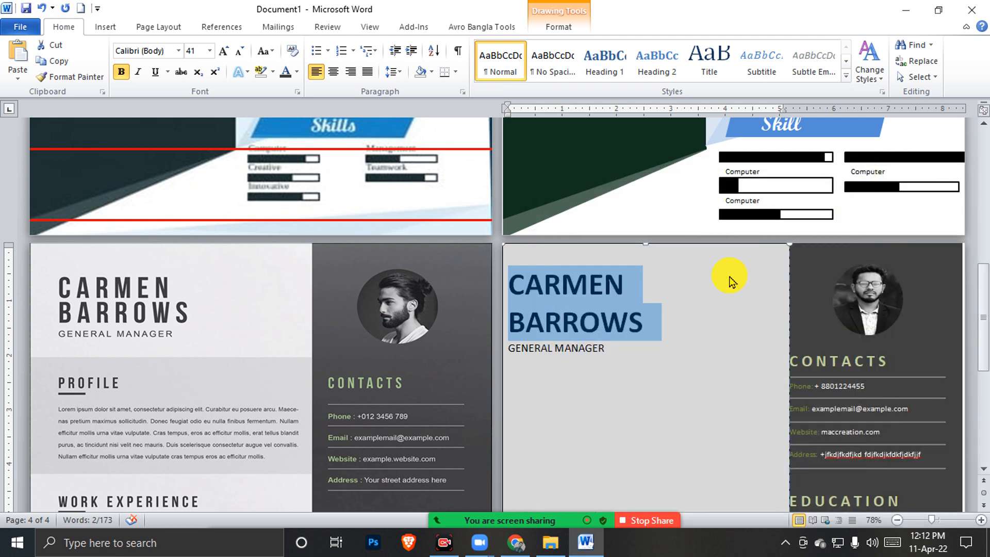
pyautogui.hotkey('ctrl', '[')
pyautogui.hotkey('ctrl', '[')
pyautogui.hotkey('ctrl', '[')
pyautogui.hotkey('ctrl', '[')
pyautogui.hotkey('ctrl', '[')
pyautogui.hotkey('ctrl', '[')
pyautogui.hotkey('ctrl', '[')
pyautogui.hotkey('ctrl', '[')
pyautogui.hotkey('ctrl', '[')
pyautogui.hotkey('ctrl', '[')
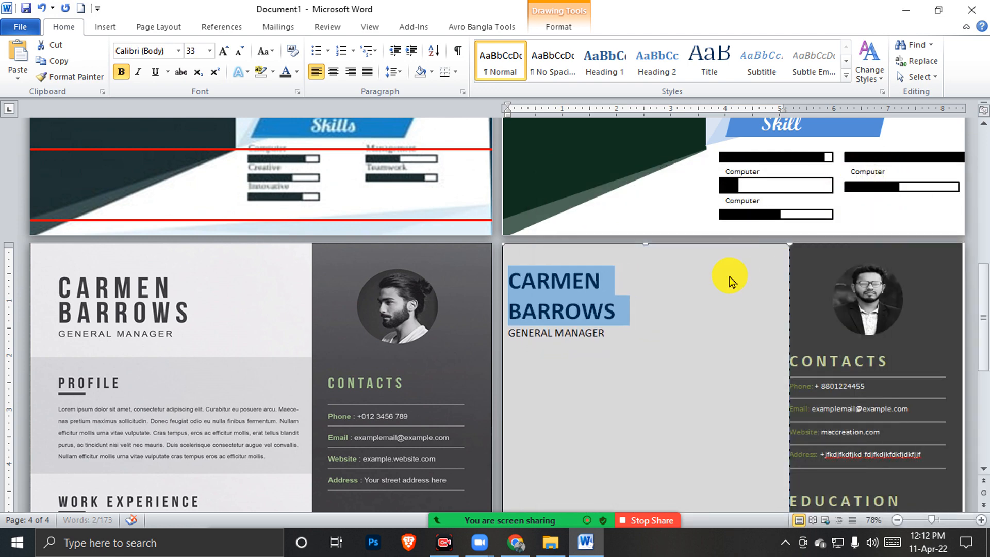
pyautogui.hotkey('ctrl', '[')
pyautogui.hotkey('ctrl', '[')
pyautogui.hotkey('ctrl', '[')
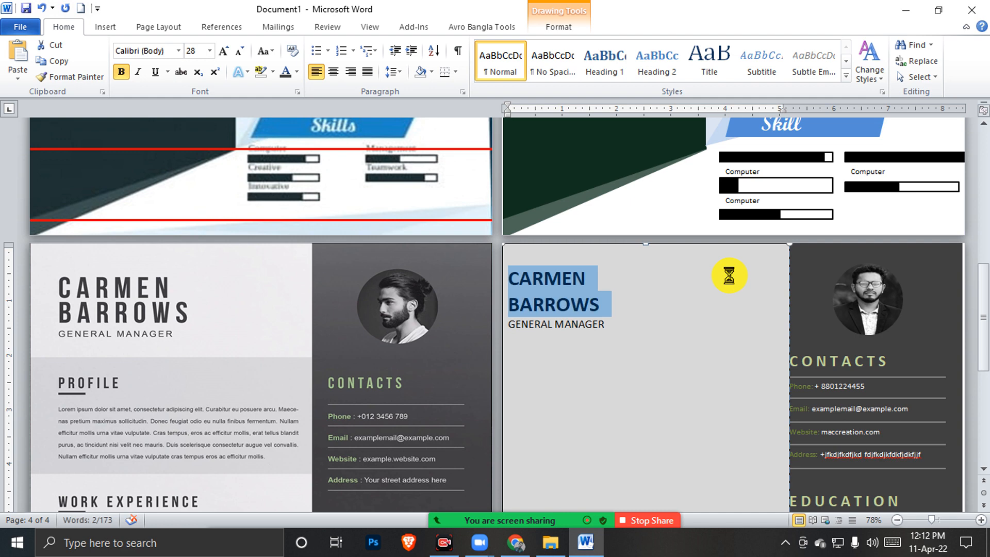
# Change the name heading's font to Bahnschrift Condensed
pyautogui.hotkey('ctrl', 'd')
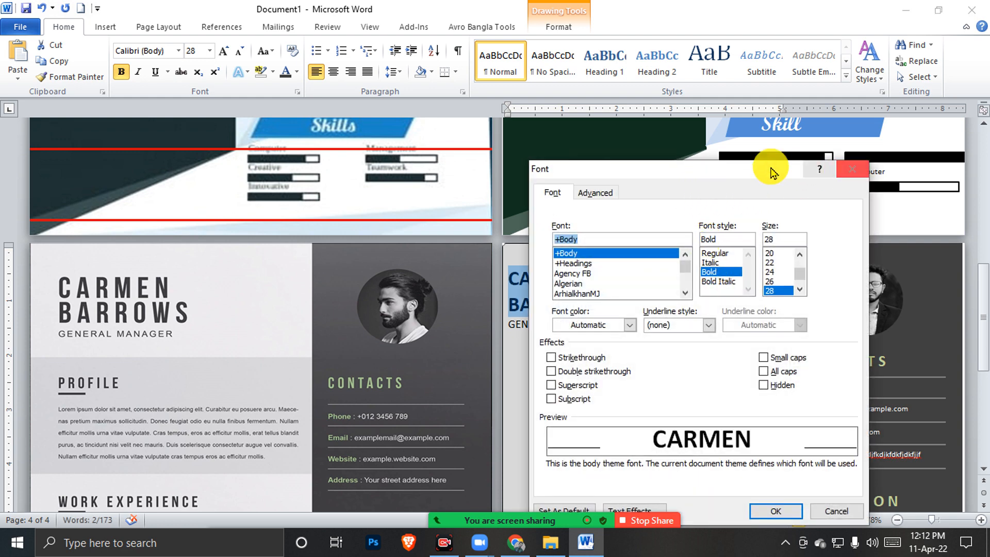
pyautogui.moveTo(692, 171); pyautogui.dragTo(851, 171)
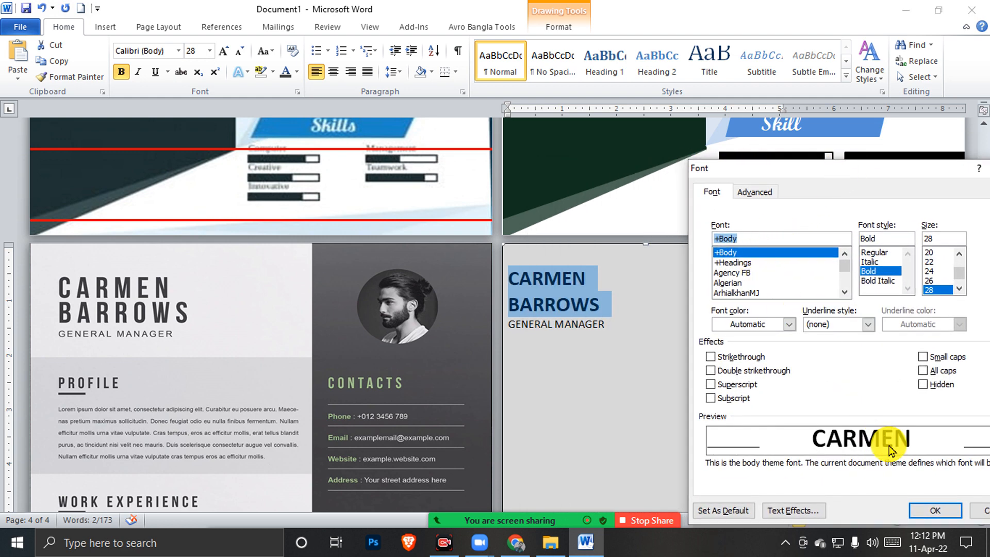
pyautogui.moveTo(851, 174); pyautogui.dragTo(834, 155)
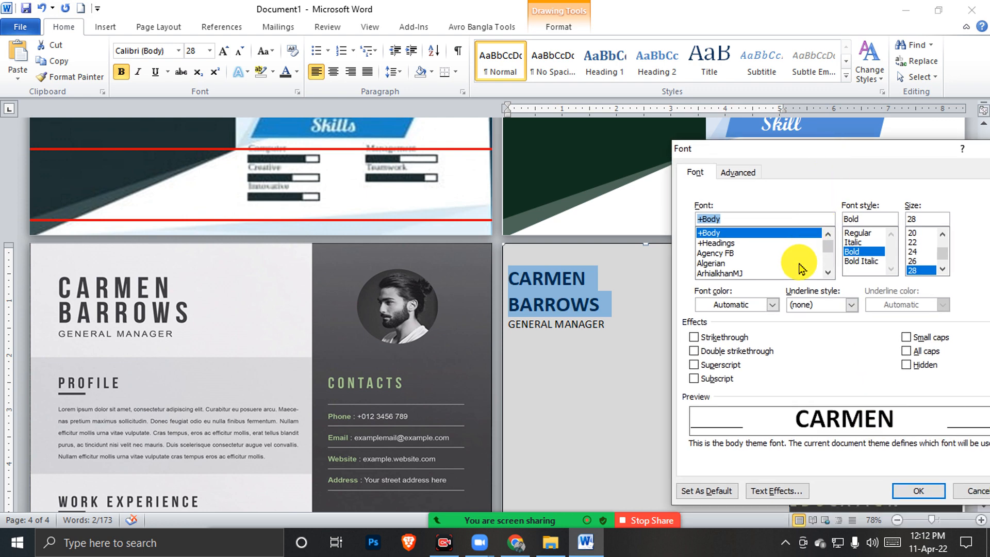
pyautogui.click(741, 244)
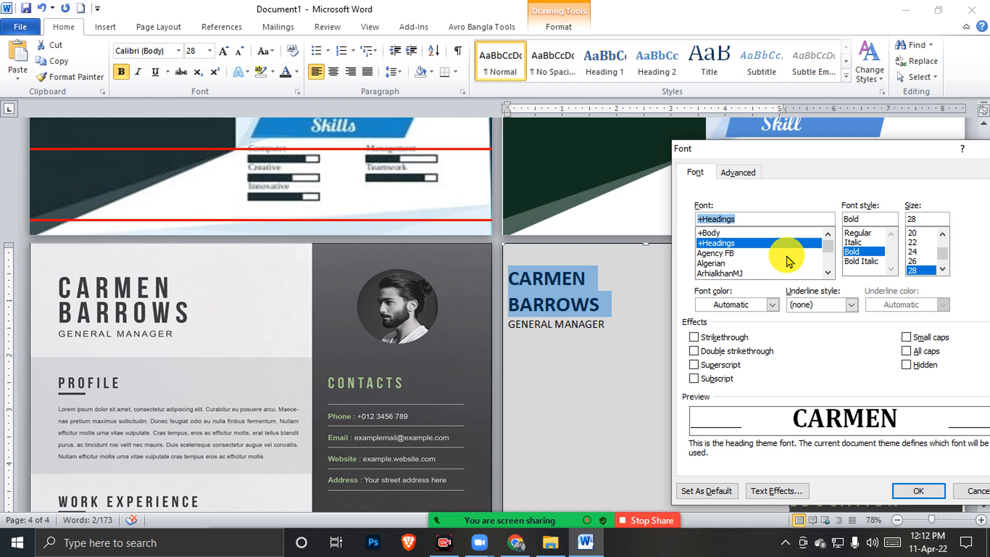
pyautogui.click(749, 173)
pyautogui.click(696, 173)
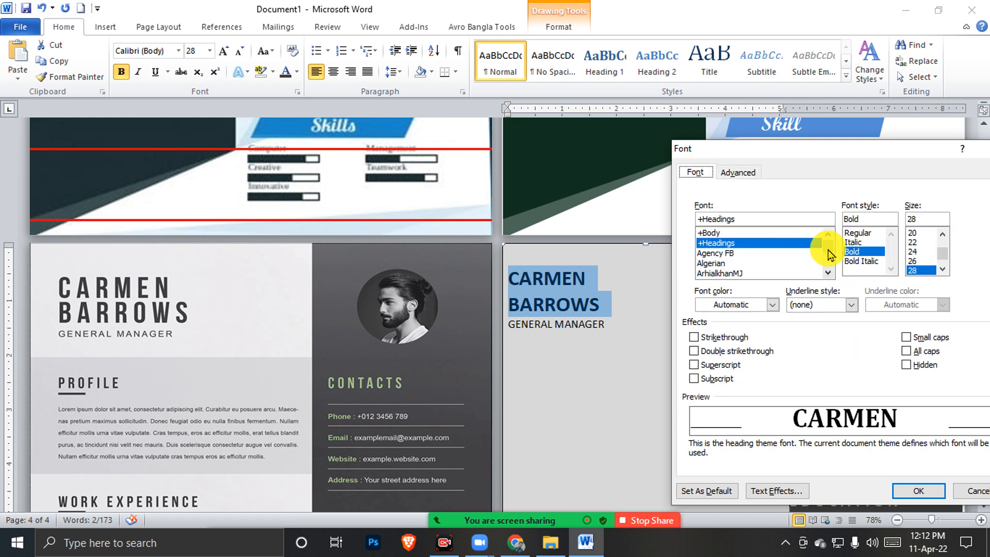
pyautogui.click(719, 253)
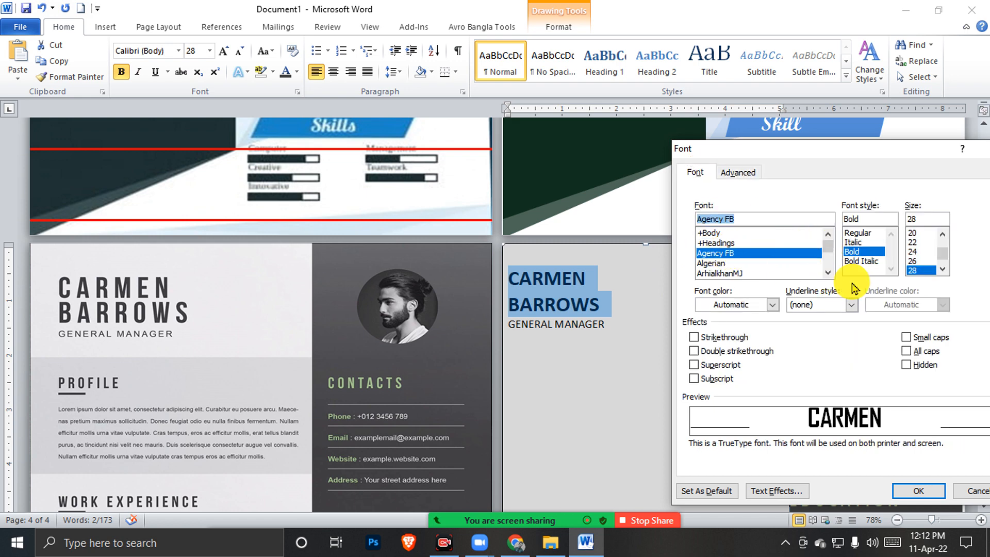
pyautogui.press('Down')
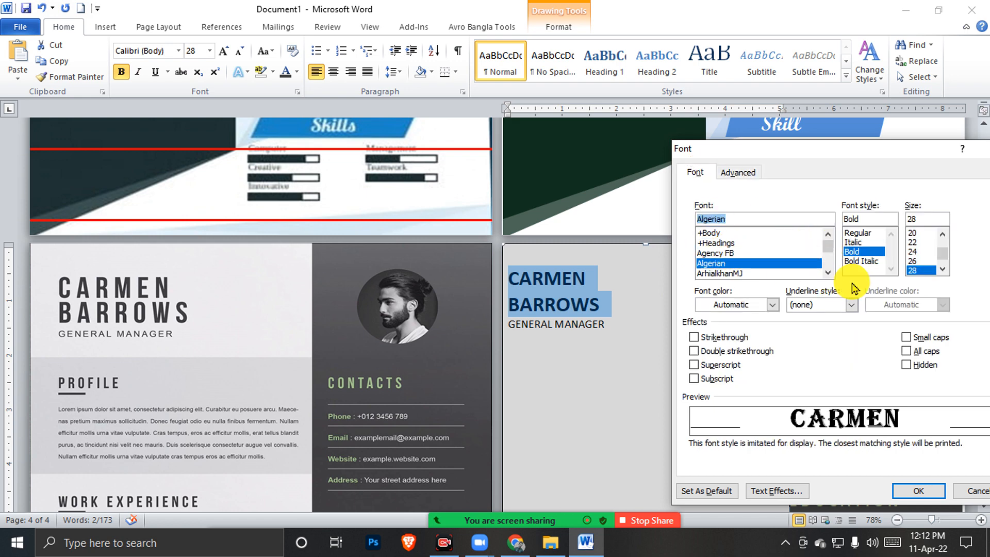
pyautogui.press('Down')
pyautogui.press('Down')
pyautogui.press('Down')
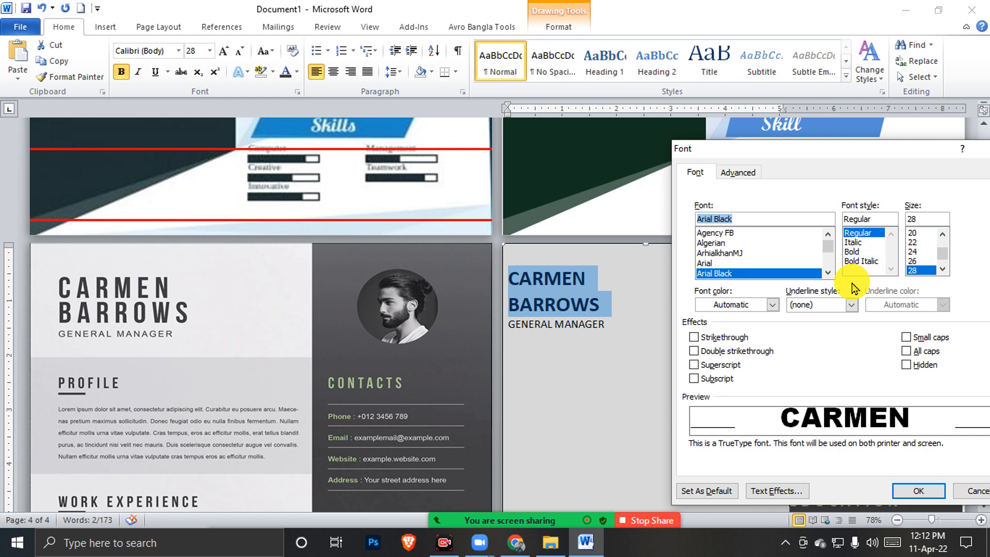
pyautogui.press('Down')
pyautogui.press('Down')
pyautogui.press('Down')
pyautogui.press('Down')
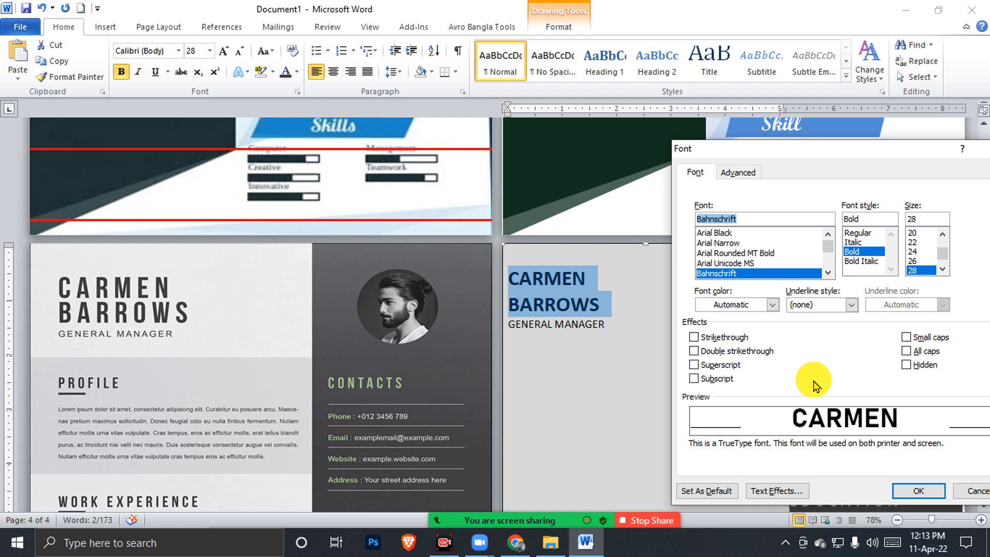
pyautogui.press('Down')
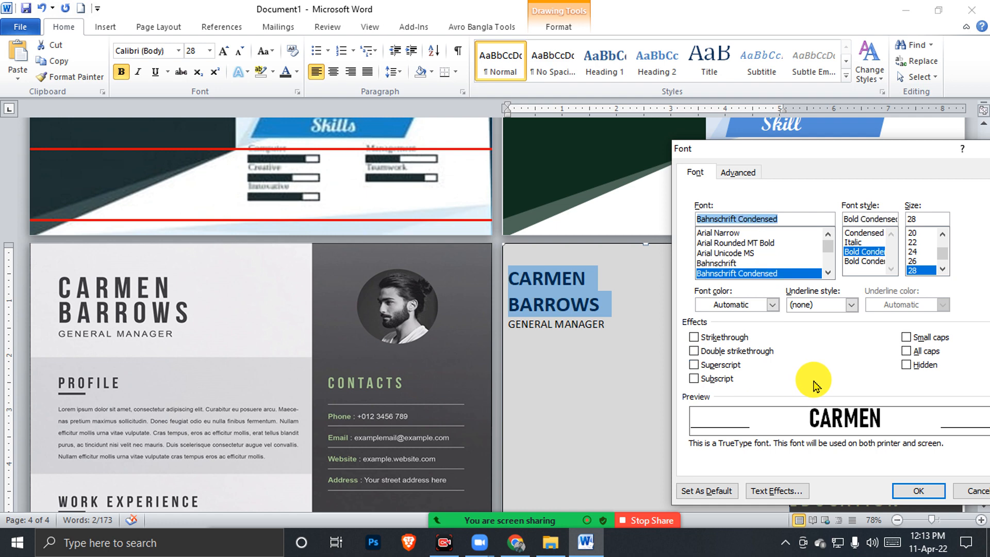
pyautogui.click(921, 490)
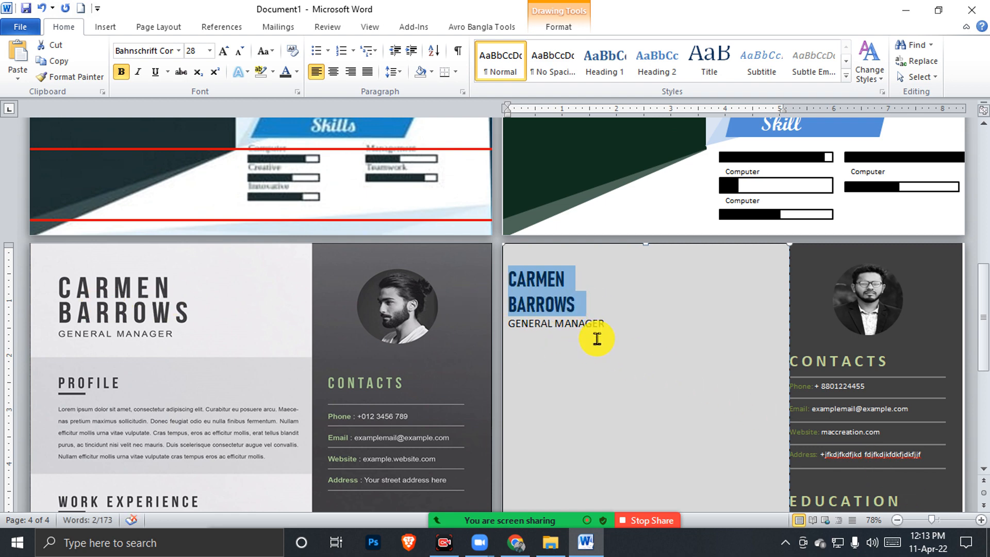
# Expand the name heading's character spacing by about 4.6 pt
pyautogui.hotkey('ctrl', 'd')
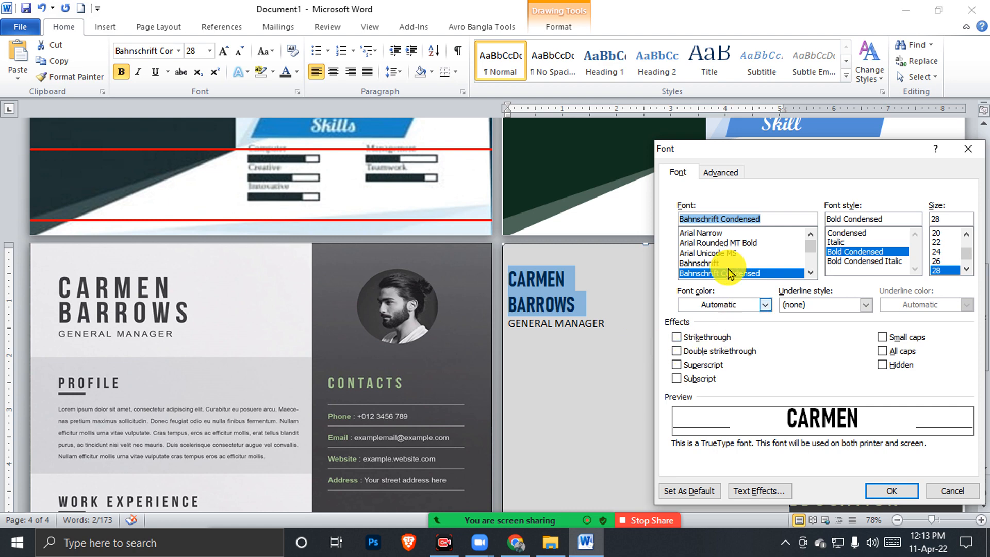
pyautogui.click(717, 172)
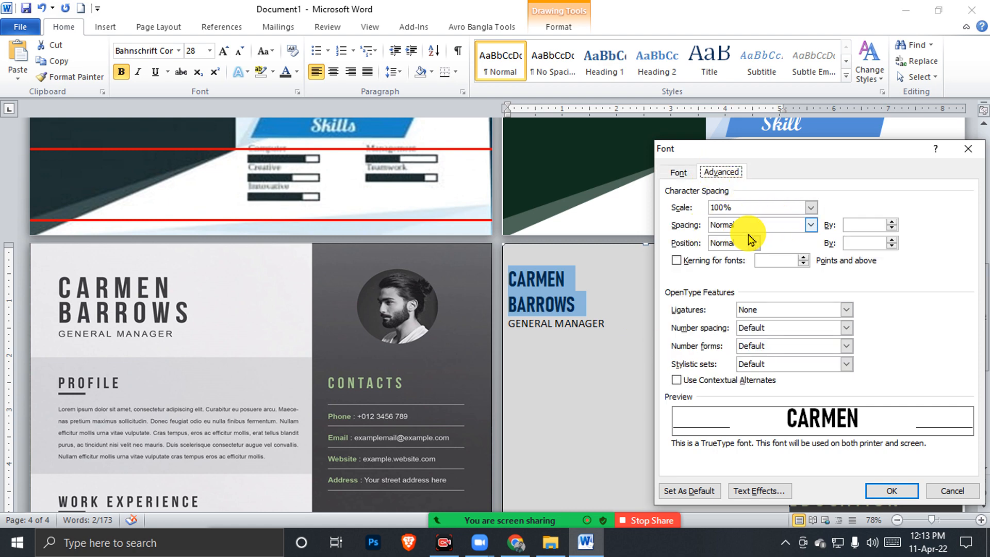
pyautogui.click(811, 225)
pyautogui.click(773, 243)
pyautogui.click(891, 222)
pyautogui.click(891, 222)
pyautogui.click(891, 222)
pyautogui.click(891, 222)
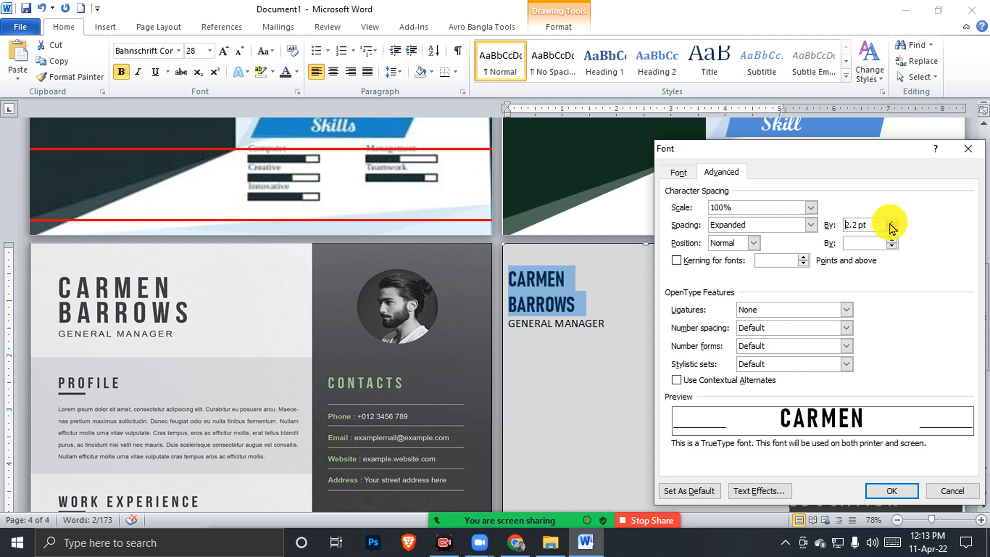
pyautogui.click(891, 222)
pyautogui.click(892, 222)
pyautogui.click(891, 222)
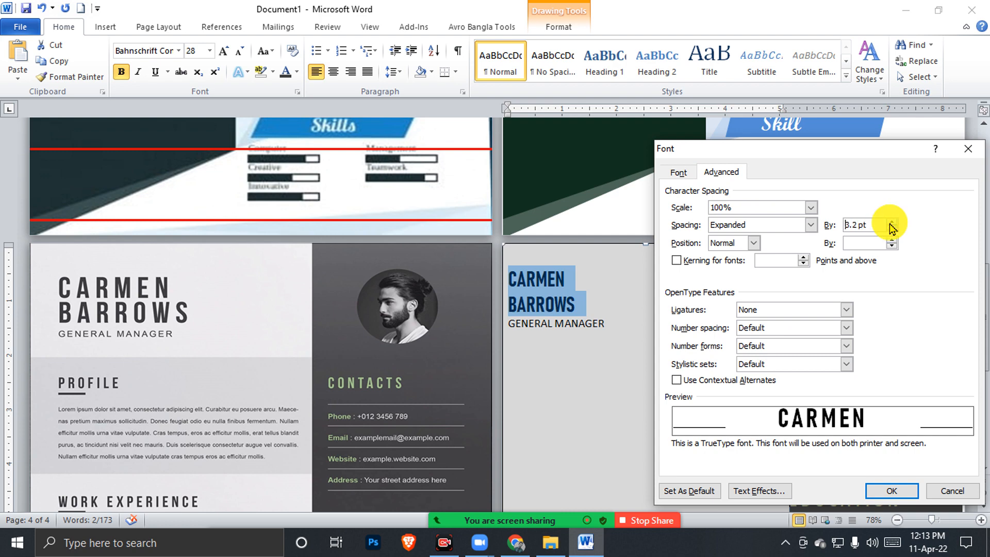
pyautogui.click(892, 222)
pyautogui.click(891, 222)
pyautogui.click(891, 222)
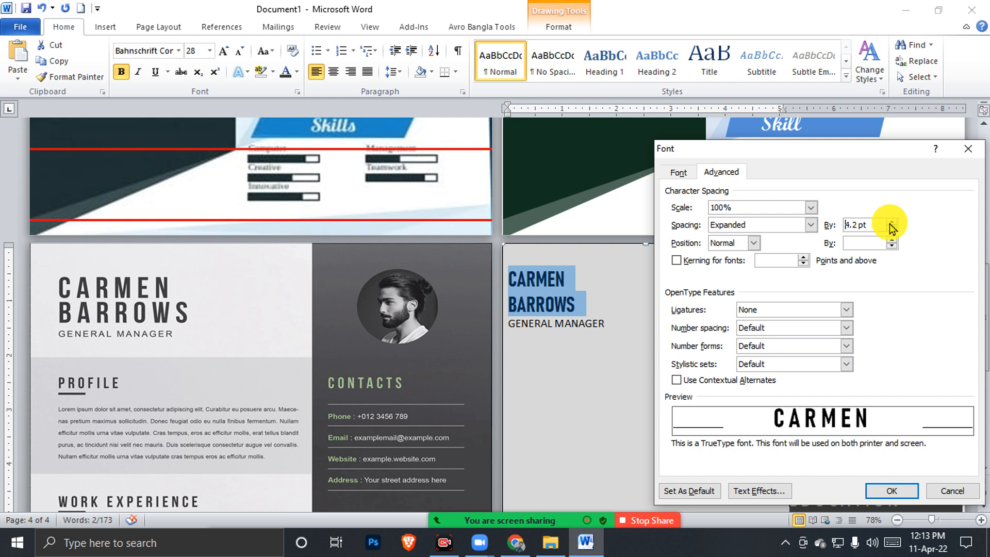
pyautogui.click(891, 222)
pyautogui.click(892, 490)
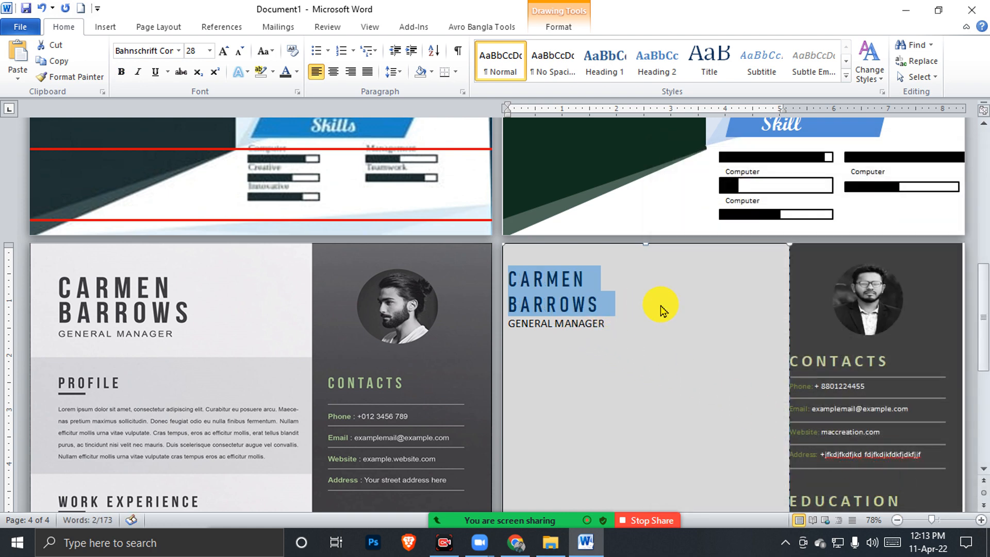
pyautogui.hotkey('ctrl', ']')
pyautogui.hotkey('ctrl', ']')
pyautogui.hotkey('ctrl', ']')
pyautogui.hotkey('ctrl', ']')
pyautogui.hotkey('ctrl', ']')
pyautogui.hotkey('ctrl', ']')
pyautogui.hotkey('ctrl', ']')
pyautogui.hotkey('ctrl', ']')
pyautogui.hotkey('ctrl', ']')
pyautogui.hotkey('ctrl', ']')
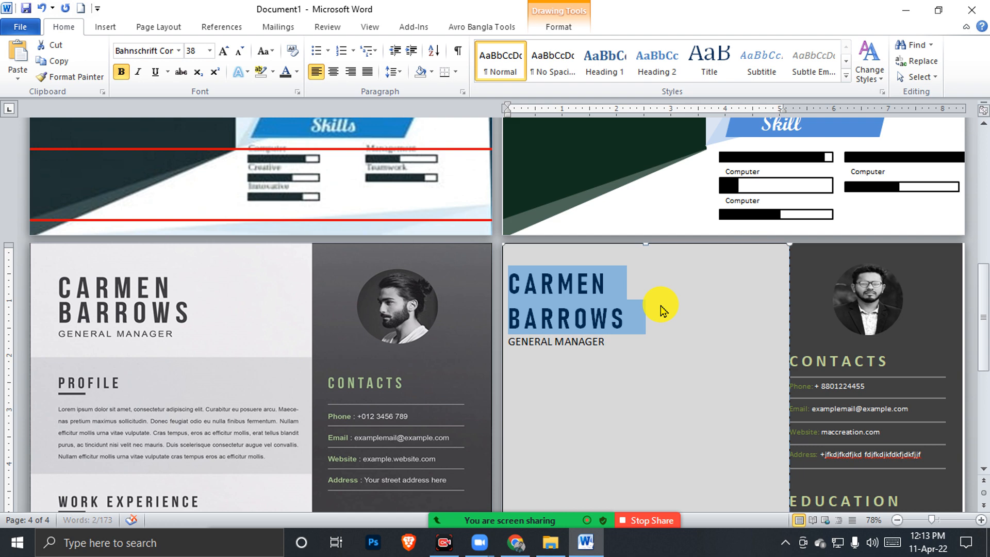
pyautogui.hotkey('ctrl', ']')
pyautogui.click(624, 343)
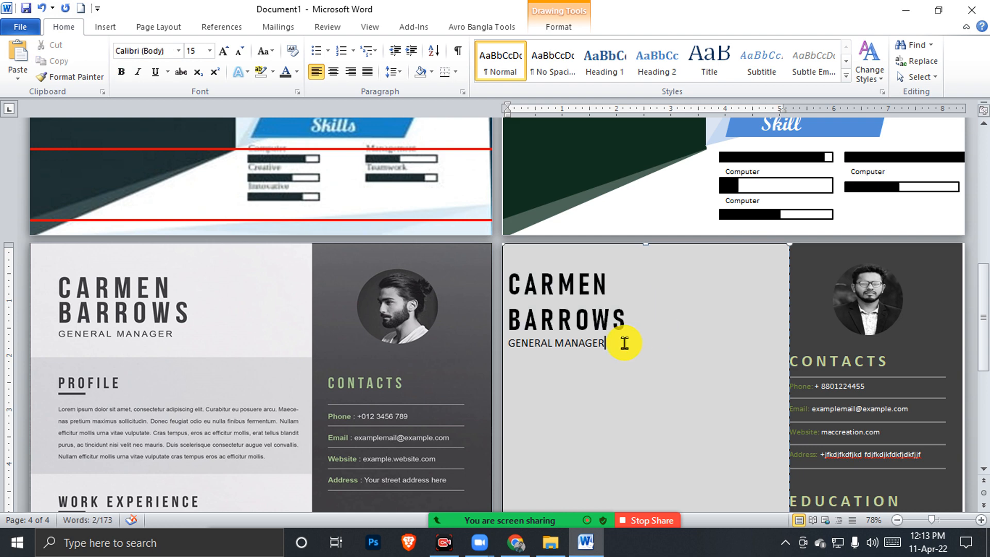
# Expand the GENERAL MANAGER line's letter spacing by about 2.1 pt
pyautogui.moveTo(637, 347); pyautogui.dragTo(508, 338)
pyautogui.hotkey('ctrl', 'd')
pyautogui.click(798, 225)
pyautogui.click(757, 252)
pyautogui.click(883, 222)
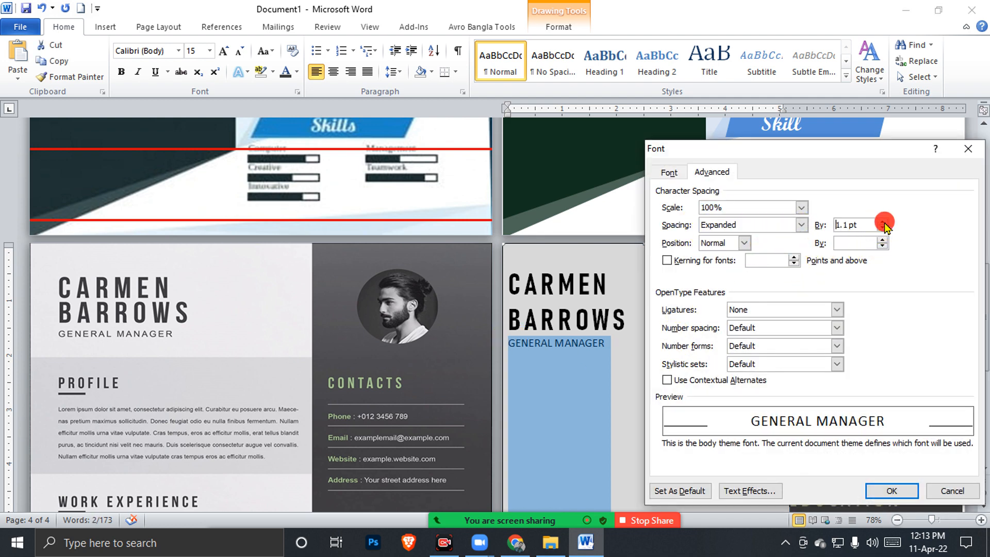
pyautogui.click(884, 222)
pyautogui.click(883, 222)
pyautogui.click(883, 222)
pyautogui.click(884, 222)
pyautogui.click(883, 222)
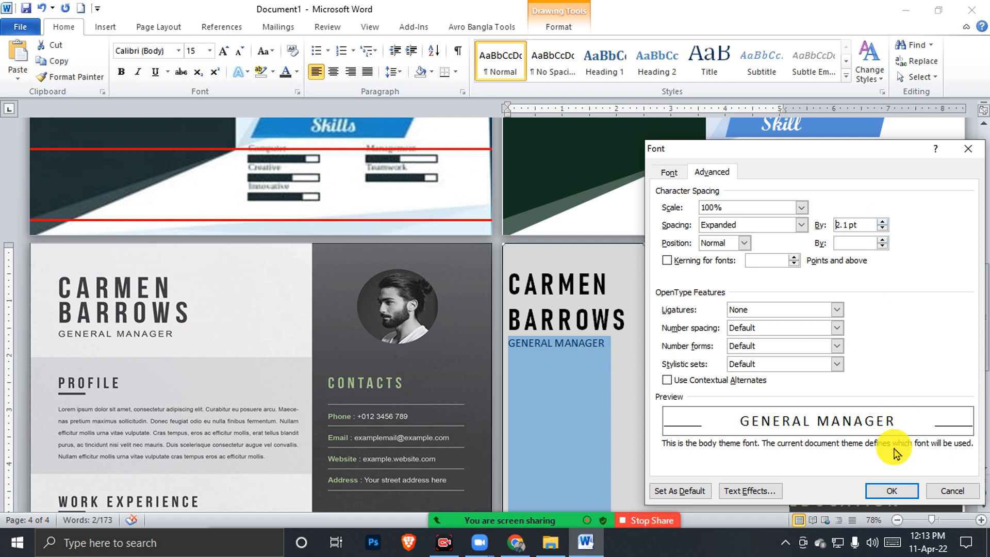
pyautogui.click(891, 491)
pyautogui.click(686, 363)
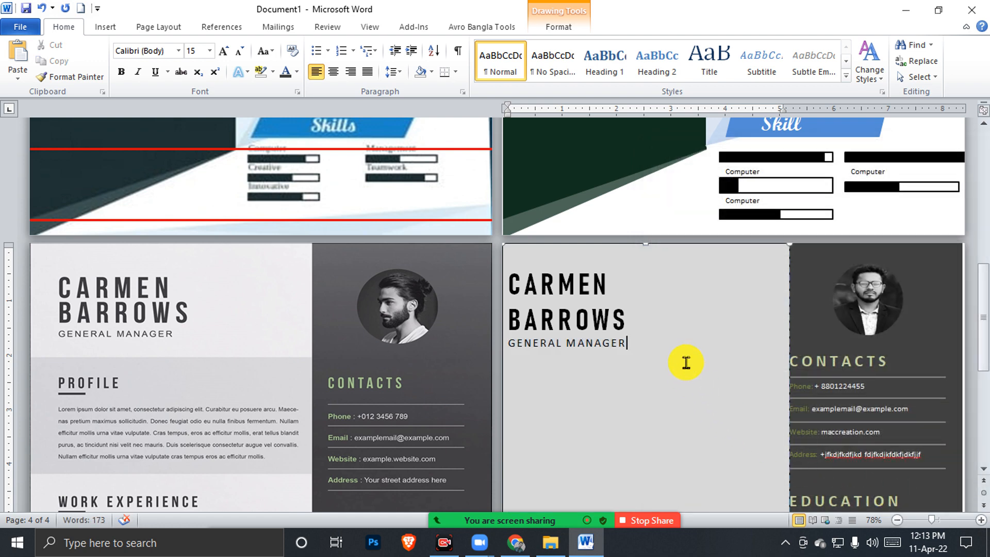
pyautogui.scroll(-1, 163, 372)
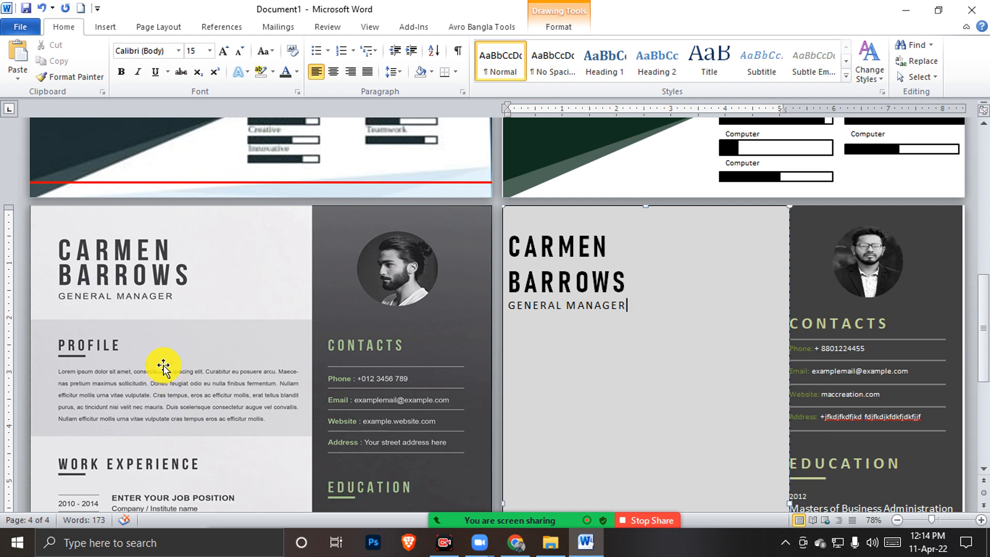
# Draw a 2.16" by 5.28" grey-filled text box below the GENERAL MANAGER heading
pyautogui.click(146, 355)
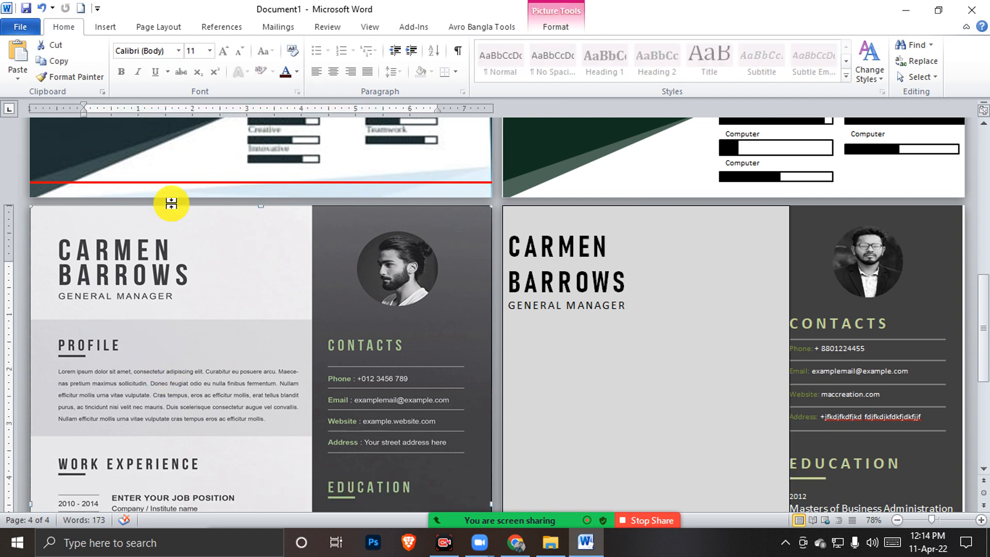
pyautogui.click(105, 27)
pyautogui.click(618, 88)
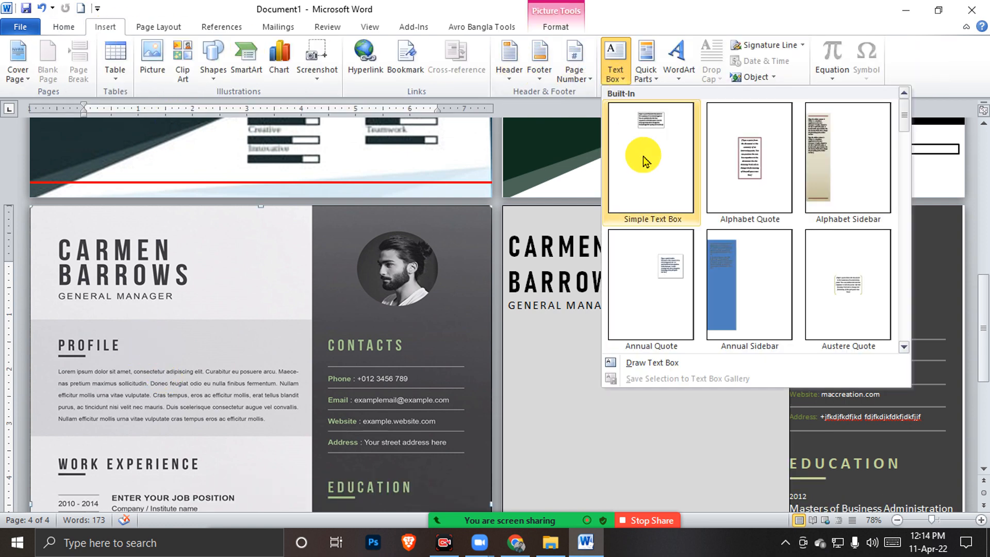
pyautogui.click(672, 362)
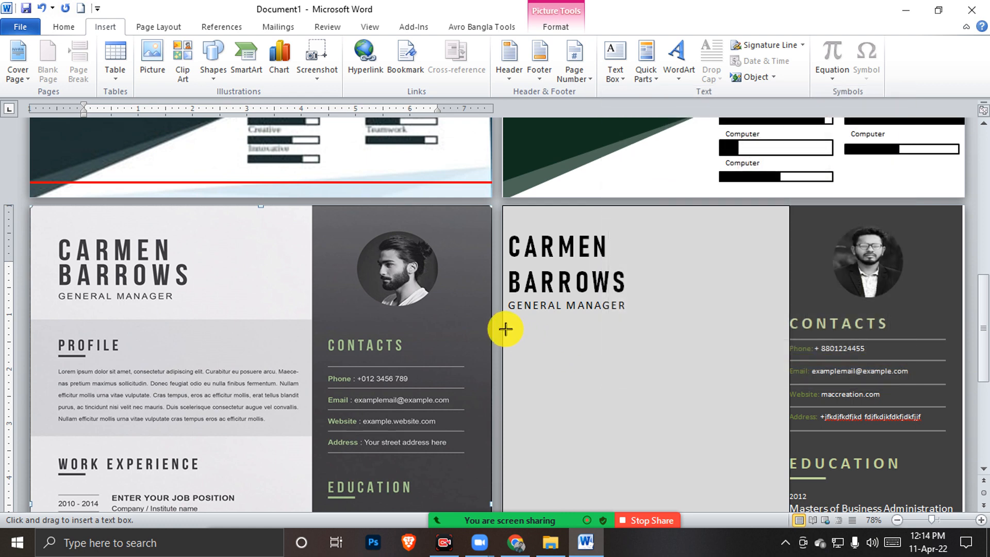
pyautogui.moveTo(504, 326)
pyautogui.mouseDown()
pyautogui.moveTo(531, 393)
pyautogui.moveTo(758, 415)
pyautogui.moveTo(791, 426)
pyautogui.moveTo(789, 443)
pyautogui.mouseUp()
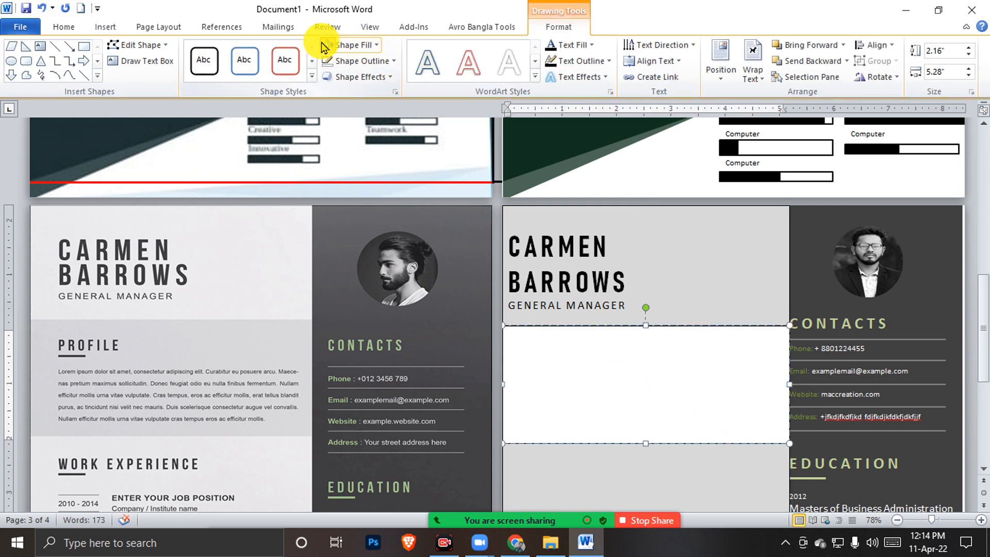
pyautogui.click(340, 45)
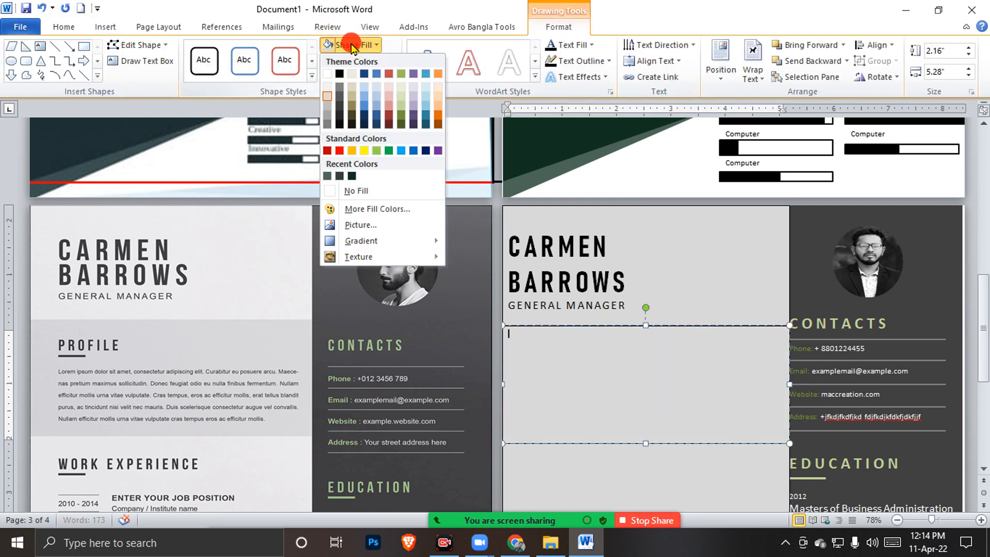
pyautogui.click(327, 109)
pyautogui.click(344, 63)
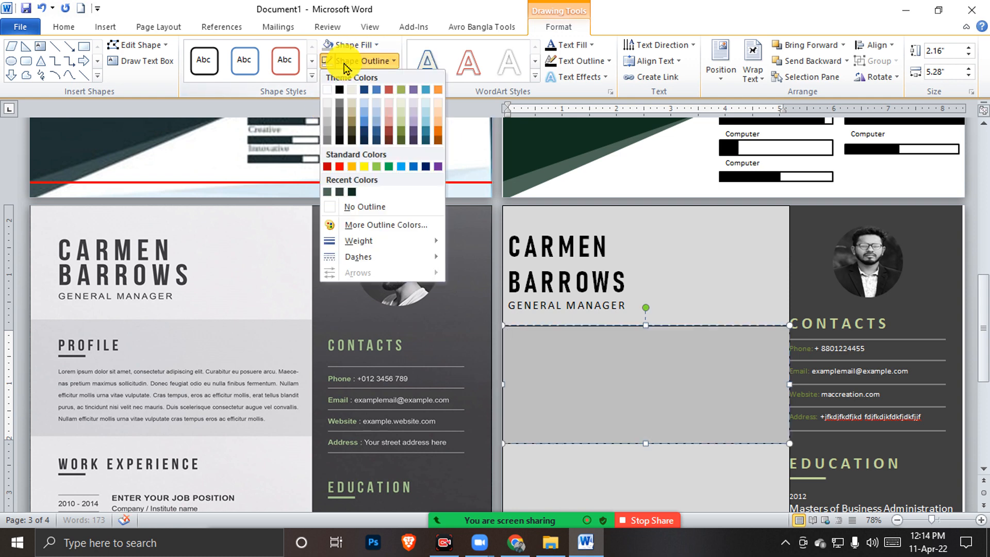
pyautogui.click(333, 63)
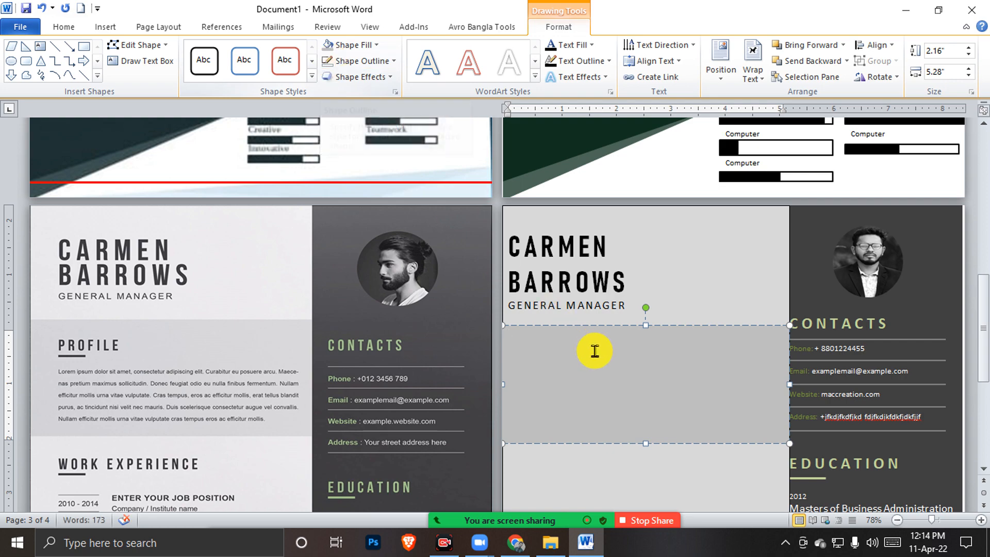
pyautogui.click(632, 303)
pyautogui.scroll(-5, 847, 395)
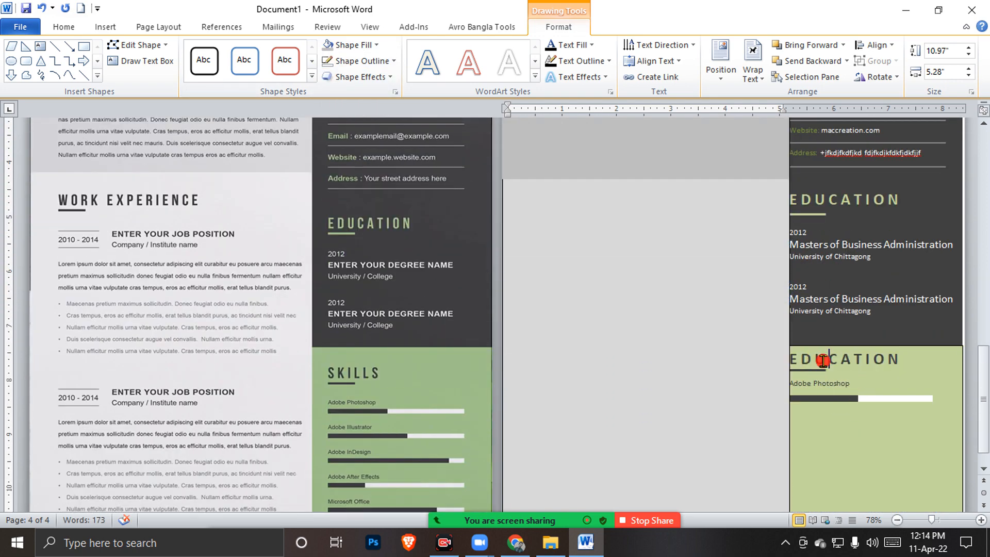
# Replace the green box's EDUCATION heading with SKILL
pyautogui.click(828, 359)
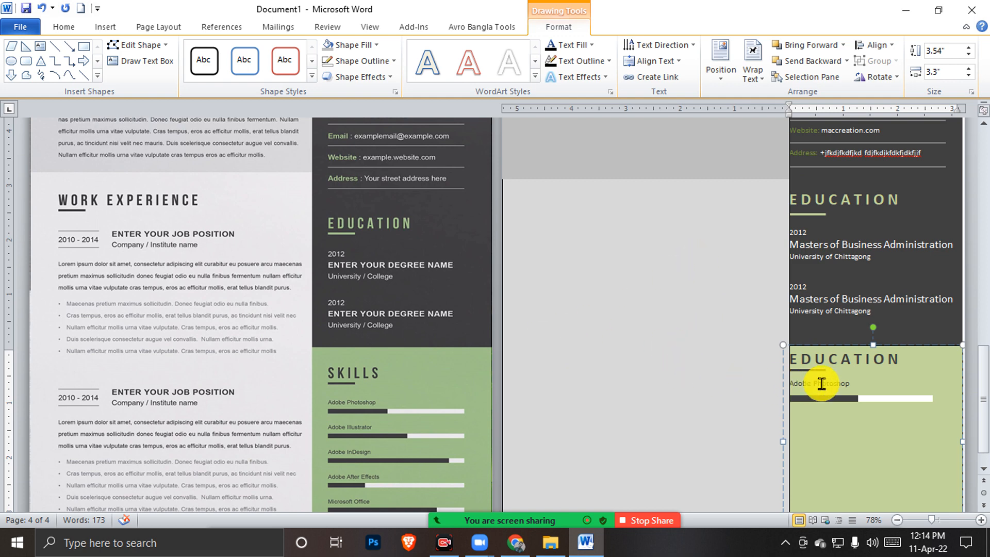
pyautogui.doubleClick(853, 362)
pyautogui.write('sK')
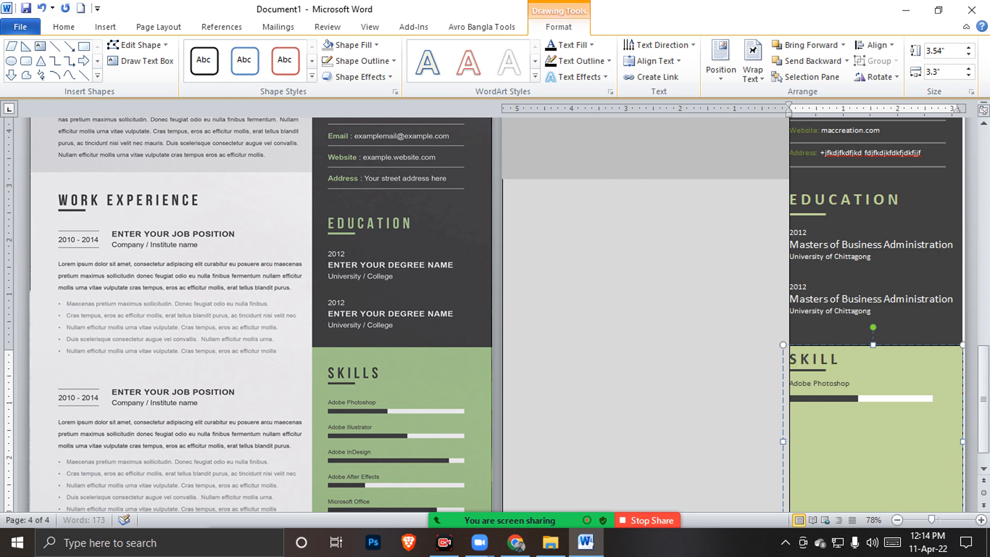
pyautogui.click(639, 422)
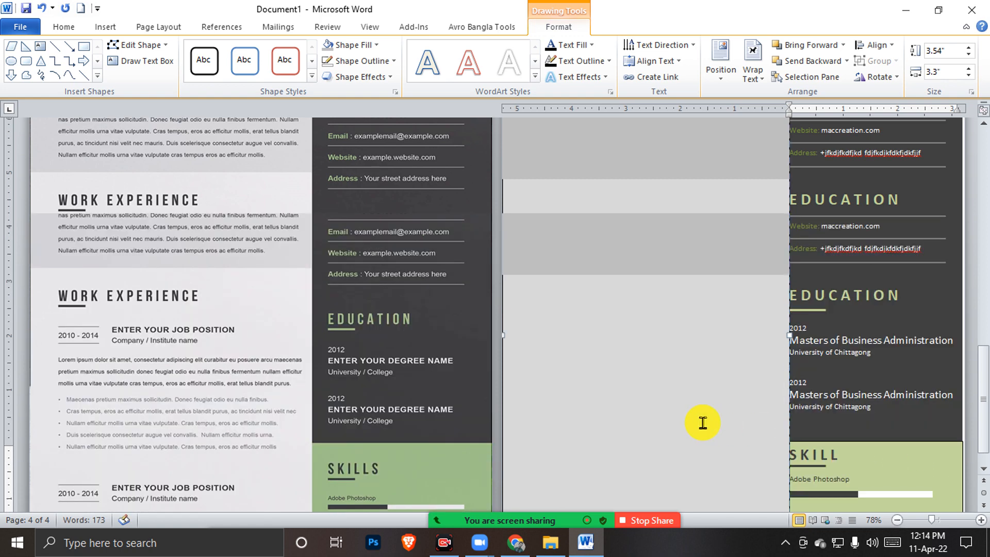
# Nudge the dark contacts sidebar slightly right so its text shows fully
pyautogui.scroll(2, 816, 316)
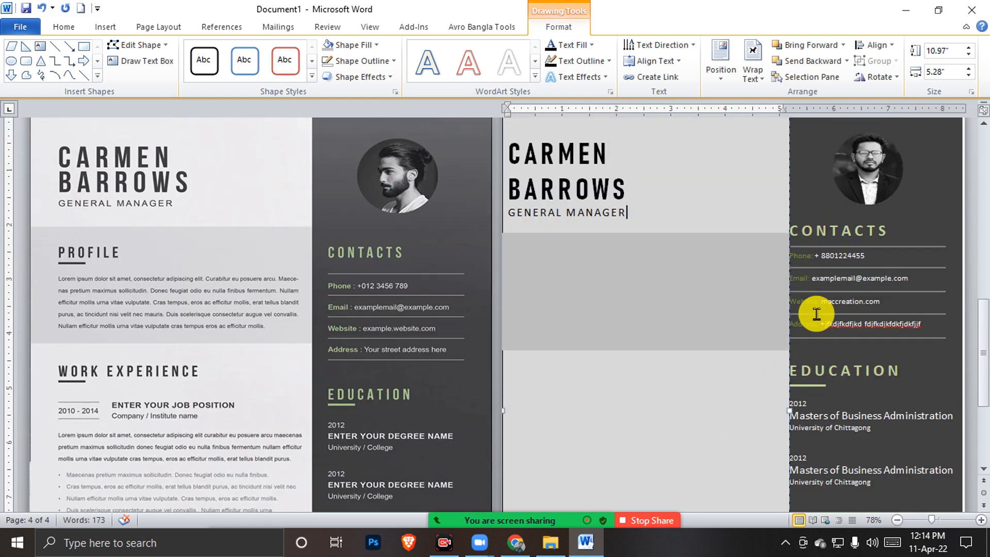
pyautogui.click(816, 257)
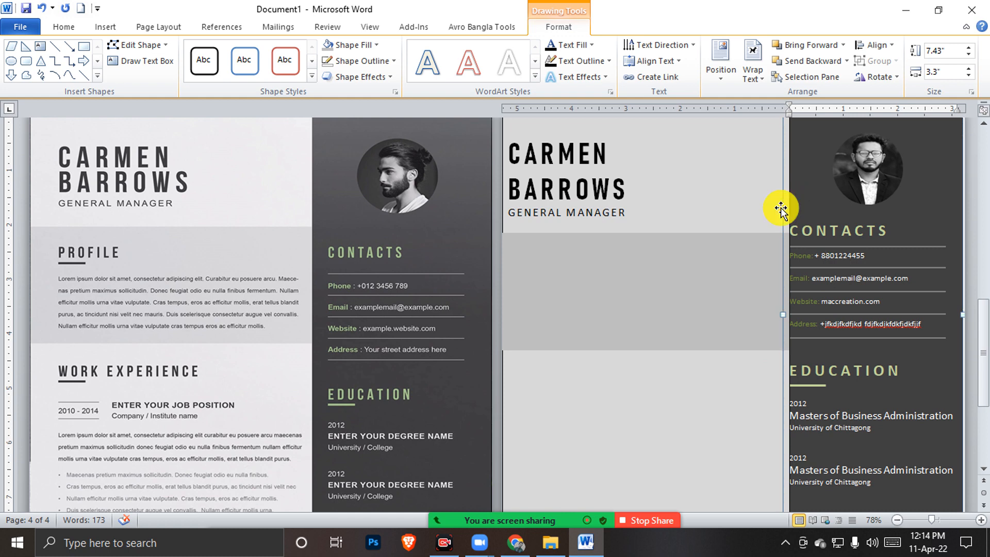
pyautogui.press('Left')
pyautogui.press('Left')
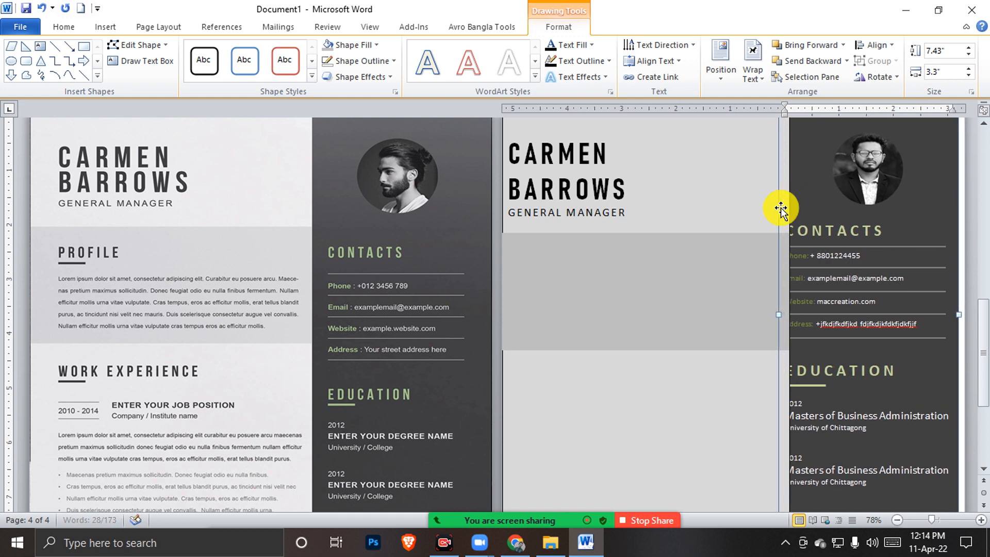
pyautogui.press('Right')
pyautogui.press('Right')
pyautogui.press('Right')
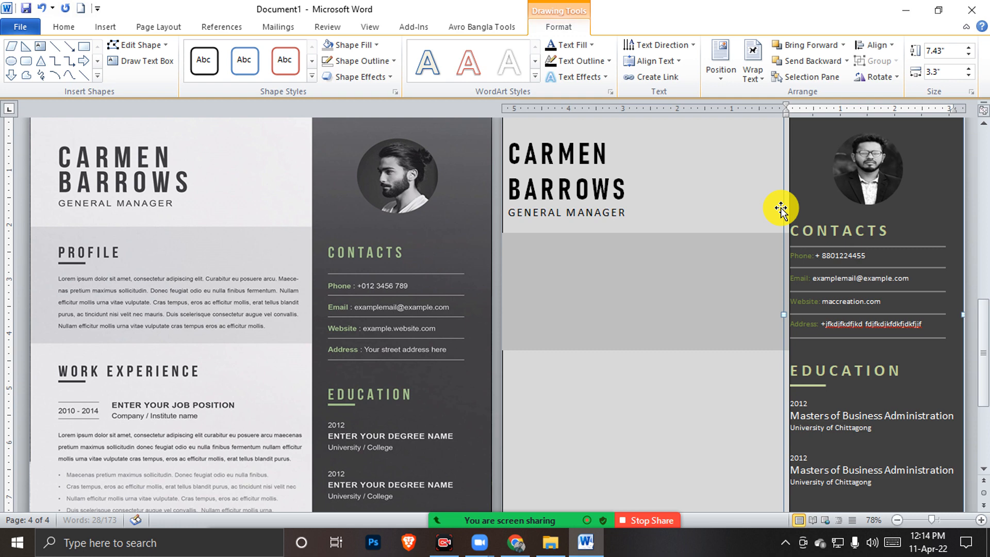
pyautogui.press('Right')
pyautogui.press('Right')
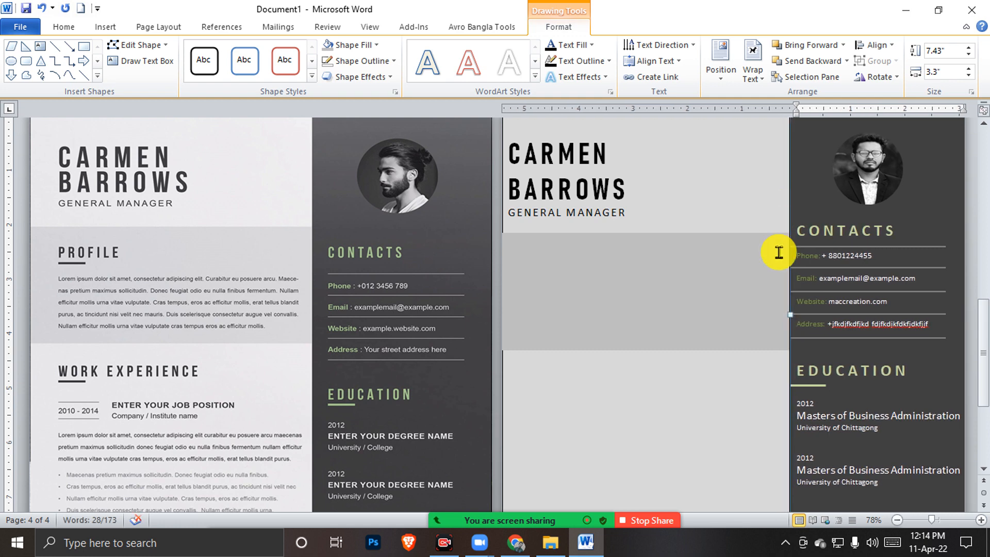
# Fine-tune the green SKILL box's horizontal position, undoing an accidental drag
pyautogui.scroll(-3, 780, 221)
pyautogui.scroll(-2, 785, 295)
pyautogui.click(802, 400)
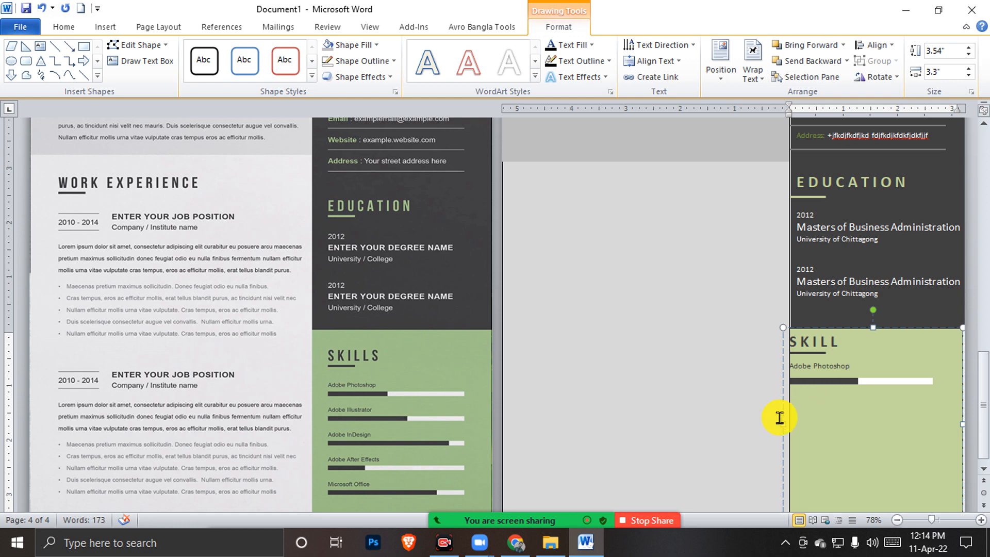
pyautogui.press('Right')
pyautogui.press('Right')
pyautogui.press('Right')
pyautogui.press('Right')
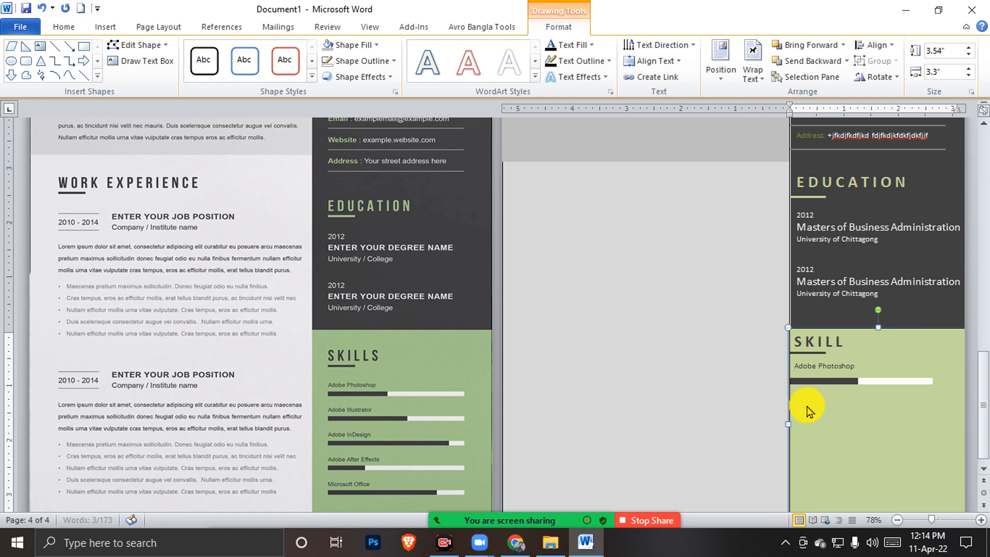
pyautogui.press('Left')
pyautogui.press('Left')
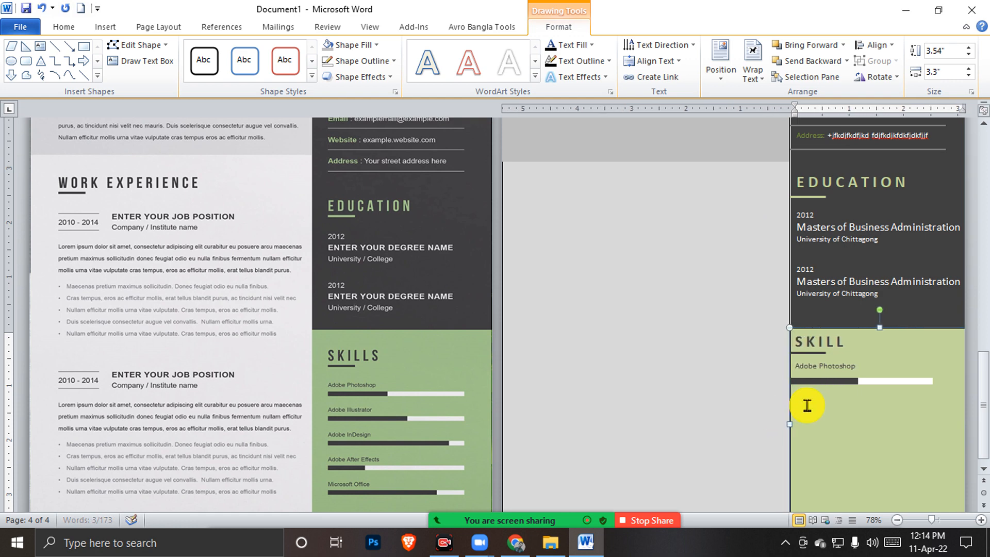
pyautogui.click(824, 409)
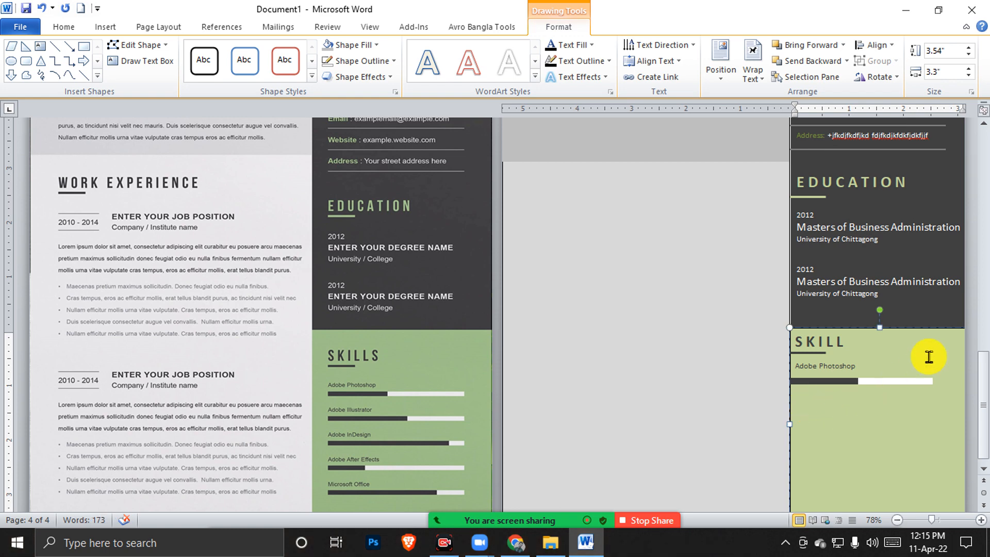
pyautogui.moveTo(937, 327); pyautogui.dragTo(820, 330)
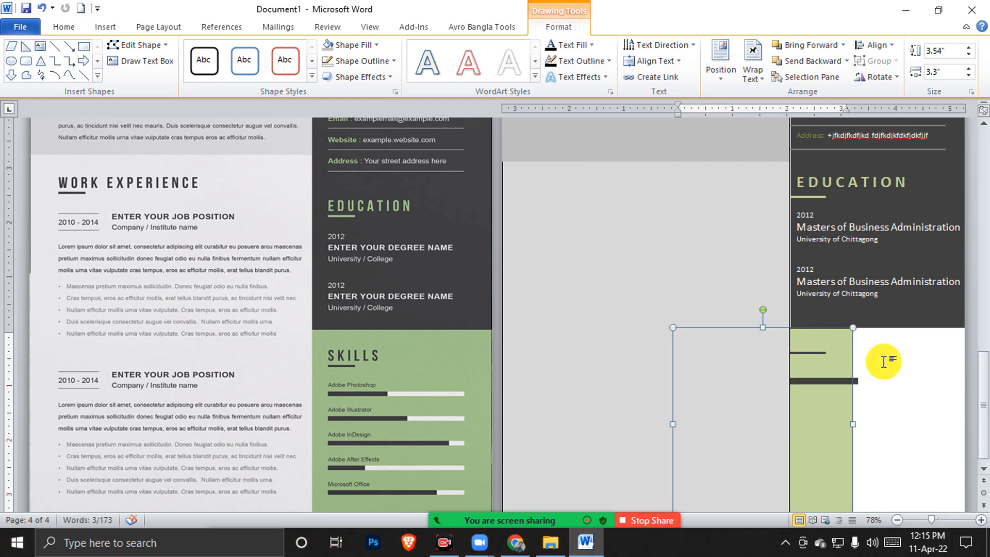
pyautogui.hotkey('ctrl', 'z')
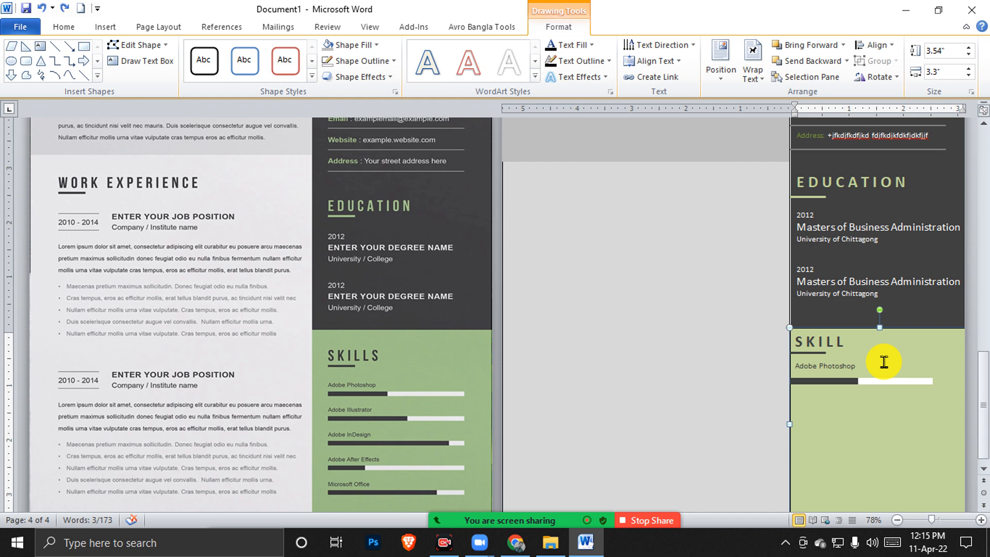
pyautogui.press('Left')
pyautogui.press('Left')
pyautogui.press('Left')
pyautogui.press('Left')
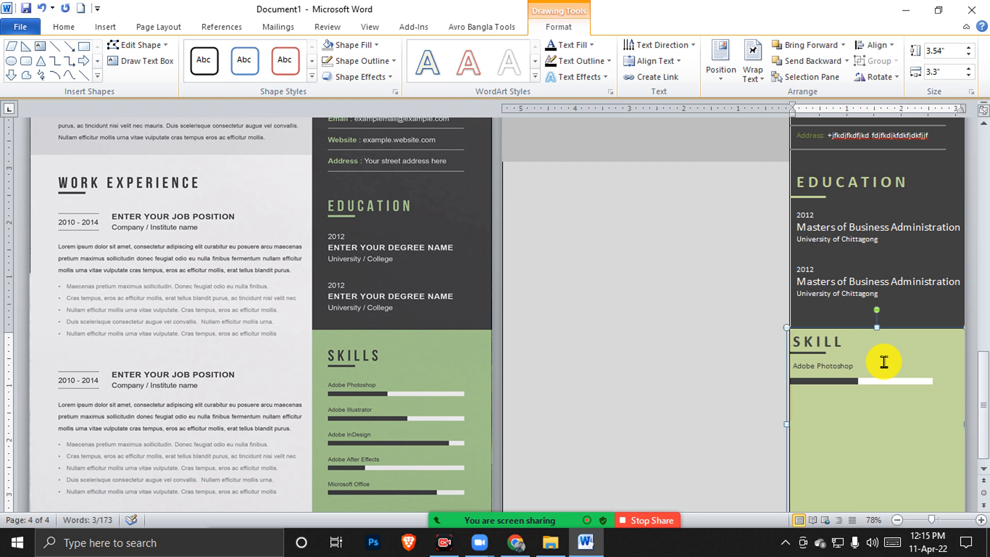
pyautogui.press('Right')
pyautogui.press('Right')
pyautogui.press('Right')
# Check the dark sidebar and grey text box selections, then deselect everything
pyautogui.click(841, 315)
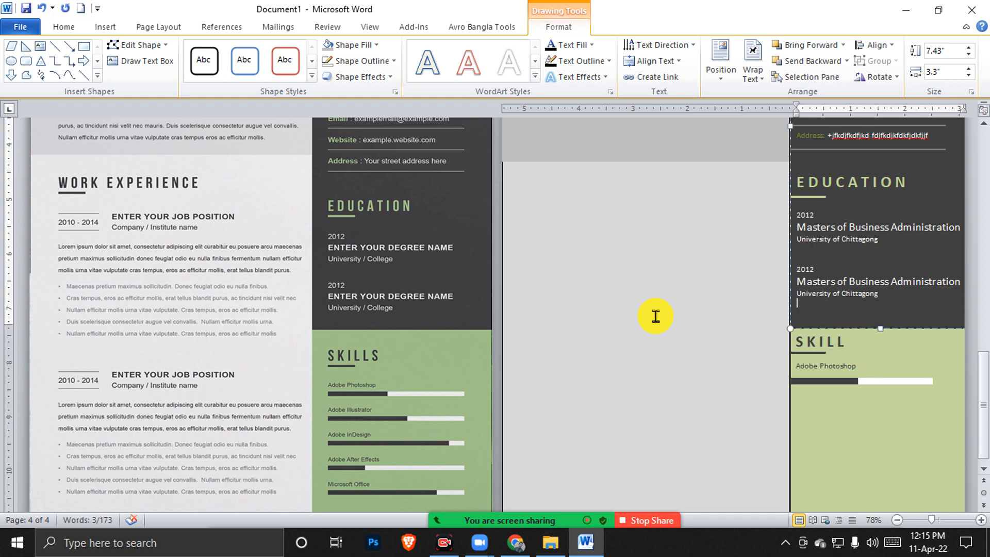
pyautogui.click(655, 317)
pyautogui.scroll(3, 660, 350)
pyautogui.scroll(3, 660, 351)
pyautogui.click(567, 279)
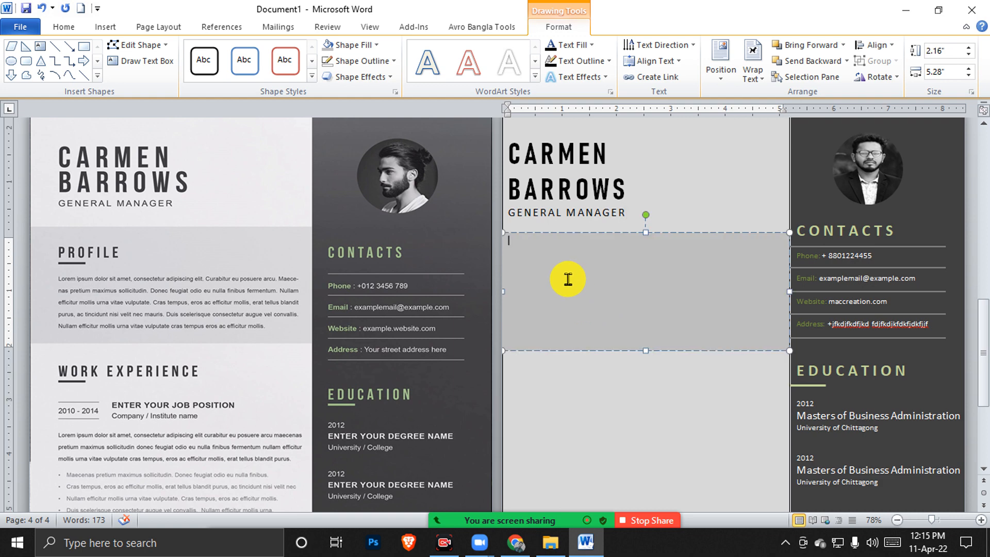
pyautogui.click(635, 230)
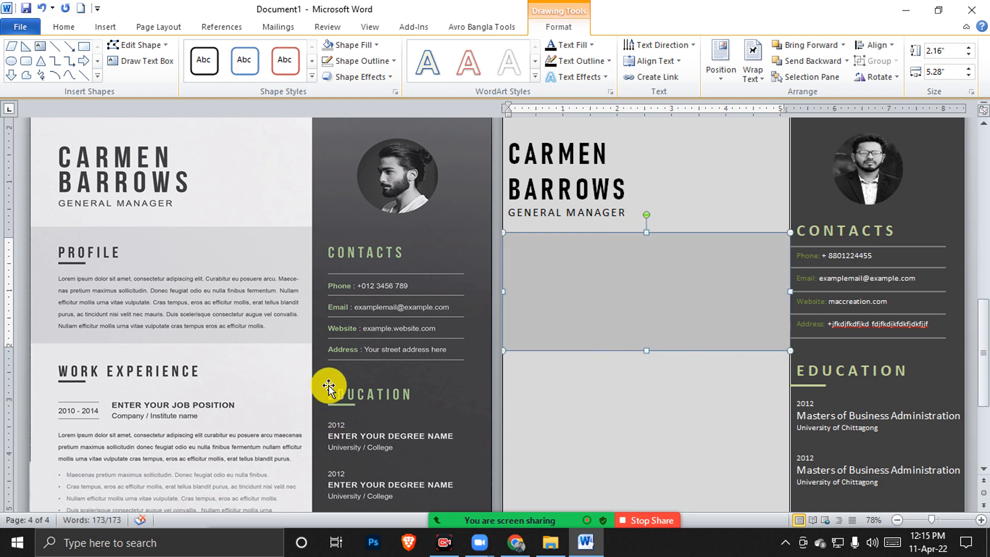
pyautogui.scroll(-3, 135, 324)
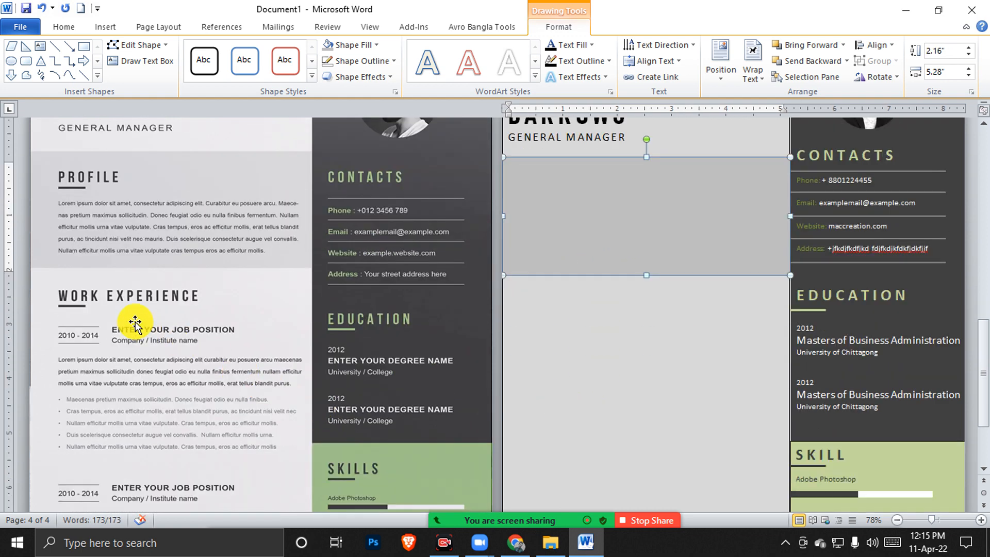
pyautogui.click(675, 338)
# Use the View tab's Two Pages layout to show the reference and recreated pages side by side
pyautogui.scroll(-3, 675, 350)
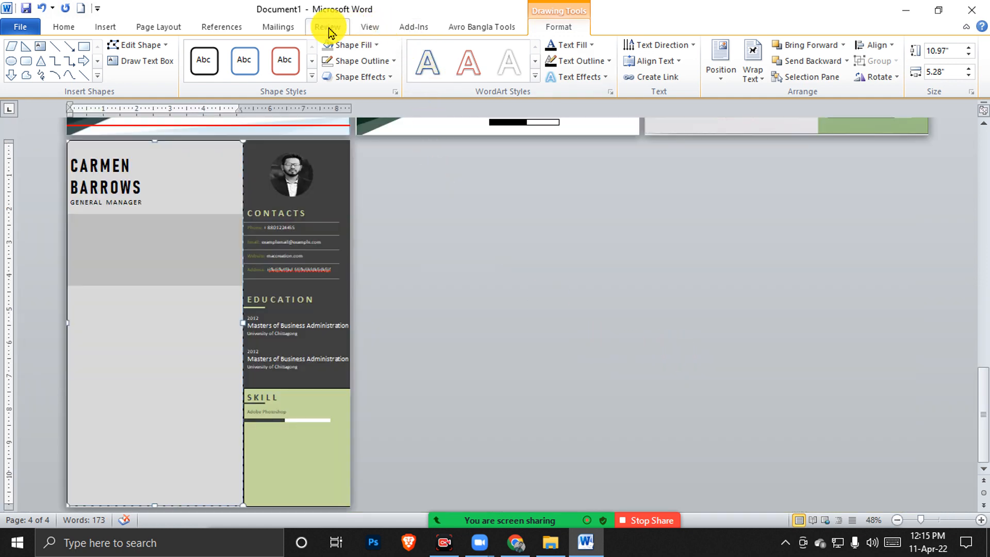
pyautogui.click(368, 28)
pyautogui.click(354, 61)
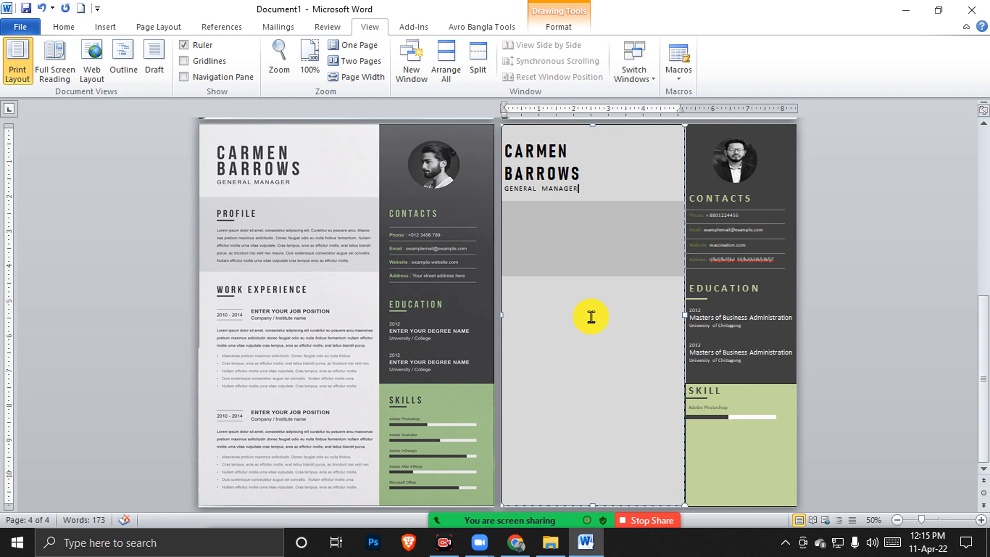
pyautogui.scroll(1, 591, 317)
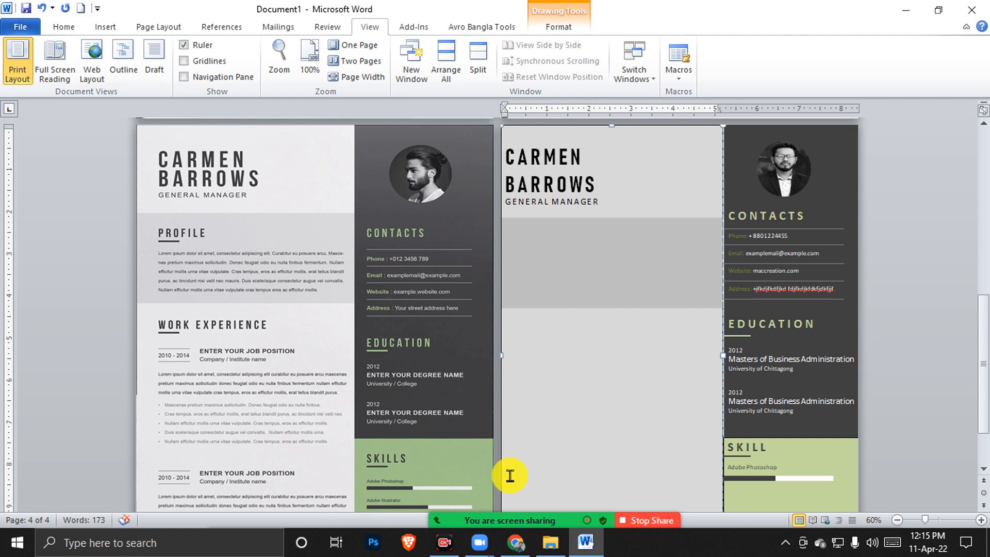
# Look over the mobile icon png image results, then return to the CV and show Zoom's participant list
pyautogui.click(516, 542)
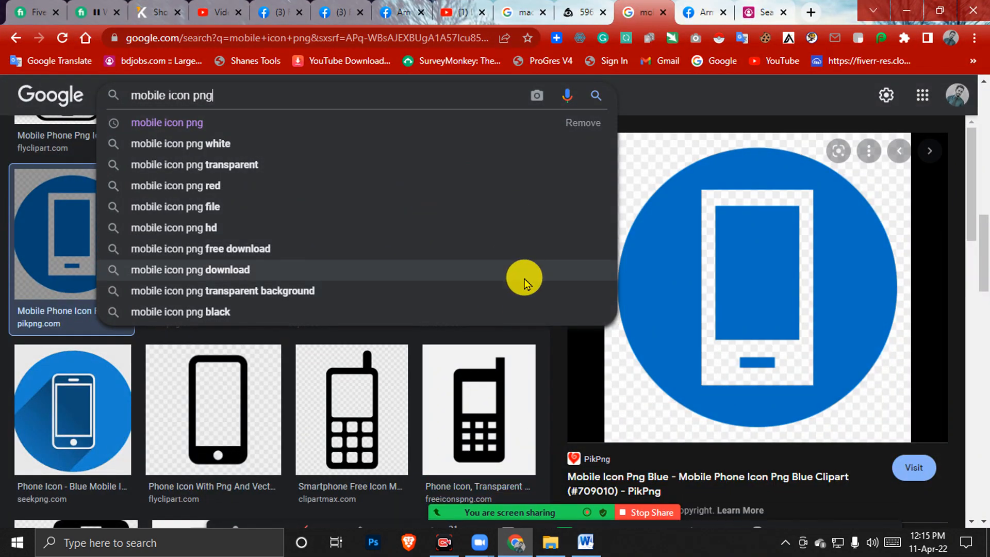
pyautogui.click(728, 94)
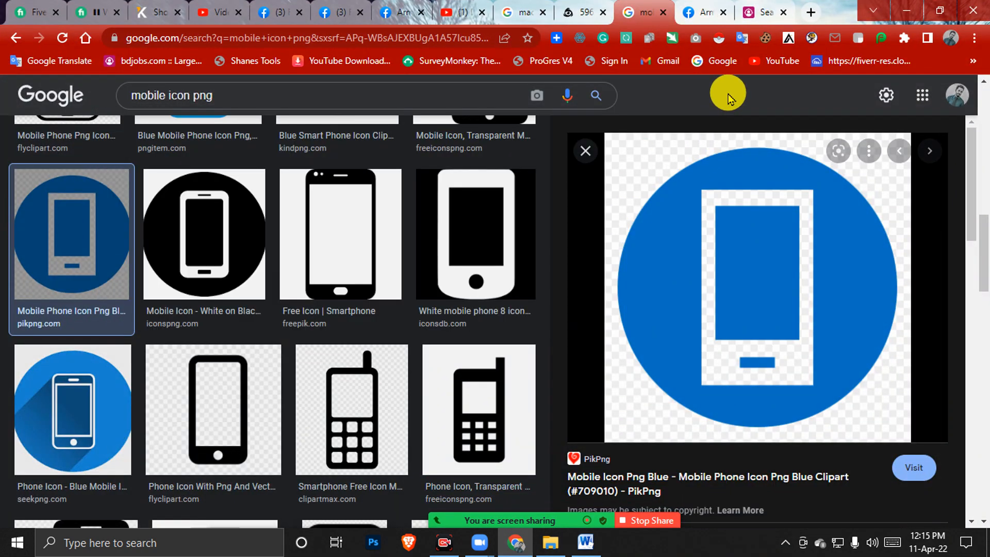
pyautogui.click(906, 10)
pyautogui.click(430, 525)
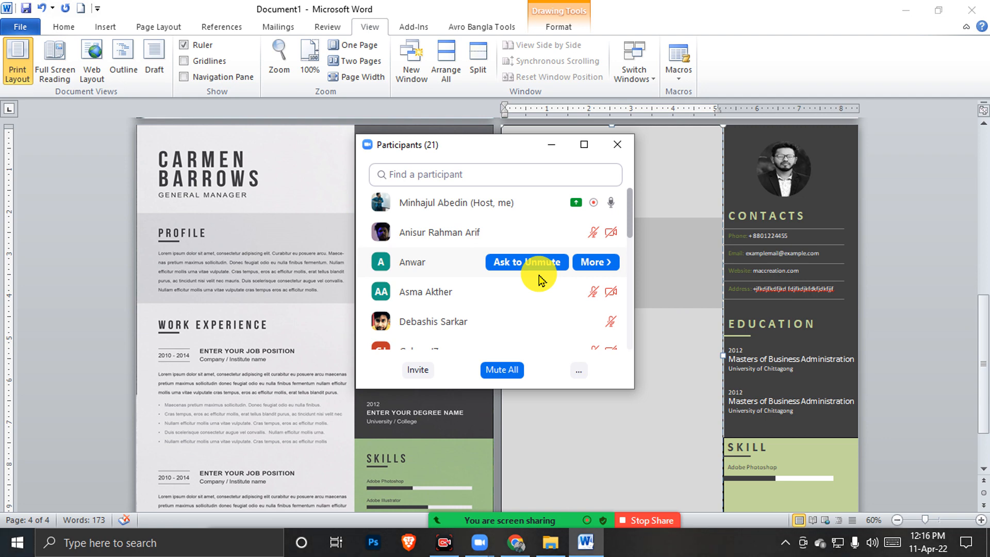
# Hide the Zoom participant list and scroll up and down through the recreated résumé pages
pyautogui.click(551, 145)
pyautogui.scroll(3, 680, 302)
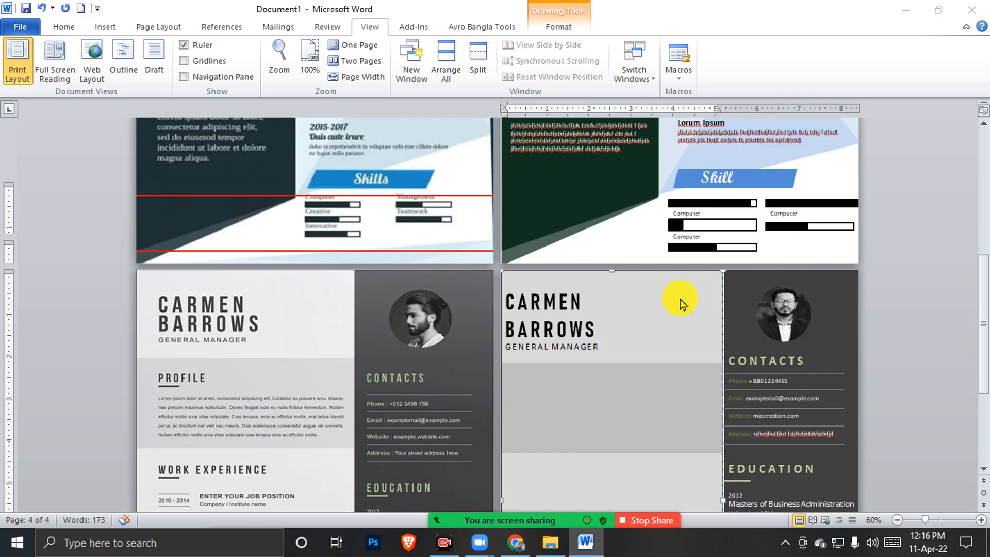
pyautogui.scroll(2, 680, 302)
pyautogui.scroll(4, 680, 301)
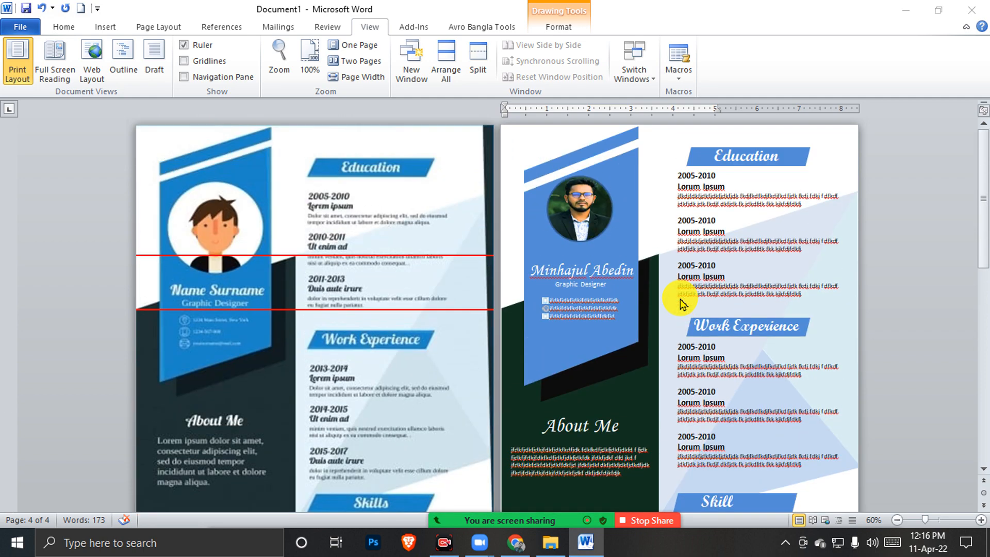
pyautogui.scroll(-1, 681, 305)
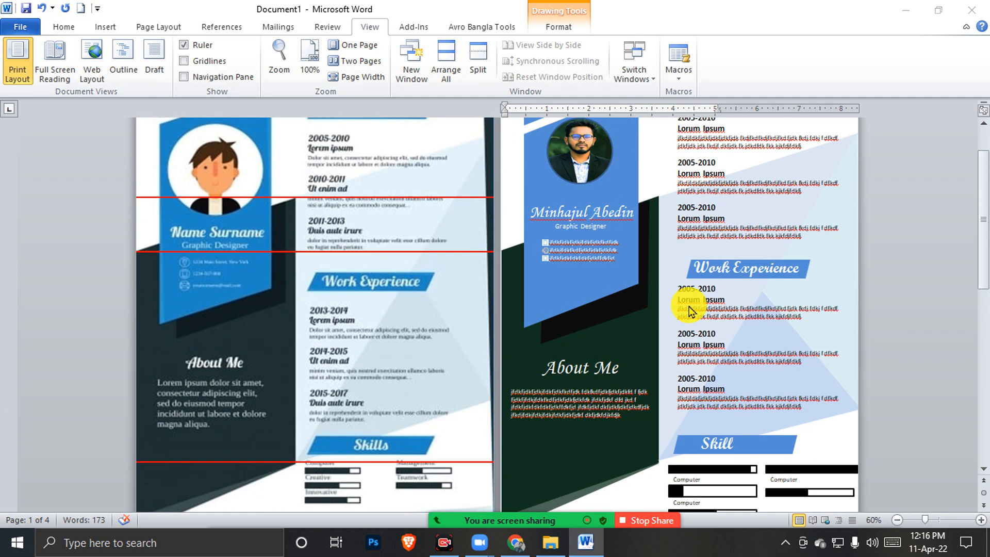
pyautogui.scroll(-2, 689, 305)
pyautogui.scroll(-2, 701, 322)
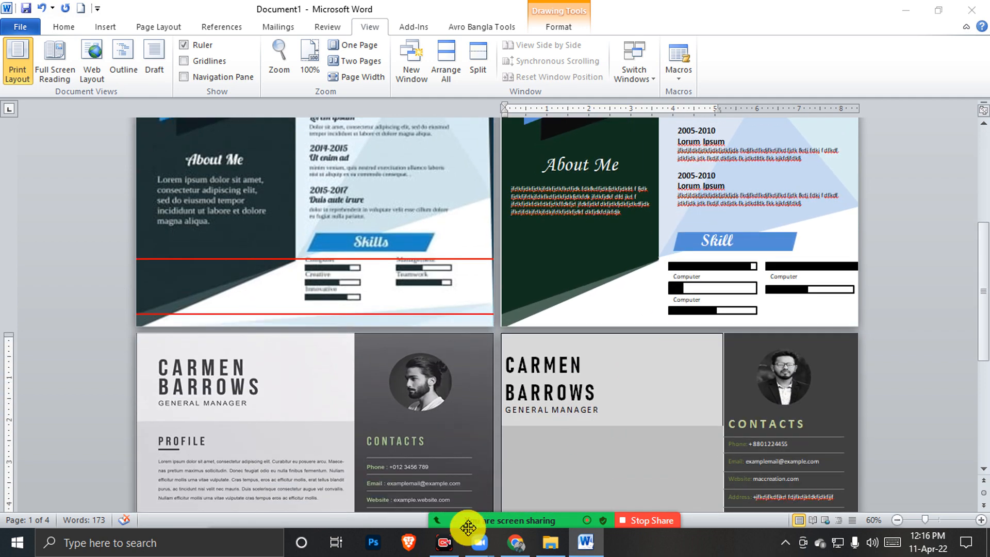
# Mute all meeting participants while still allowing them to unmute themselves
pyautogui.click(456, 516)
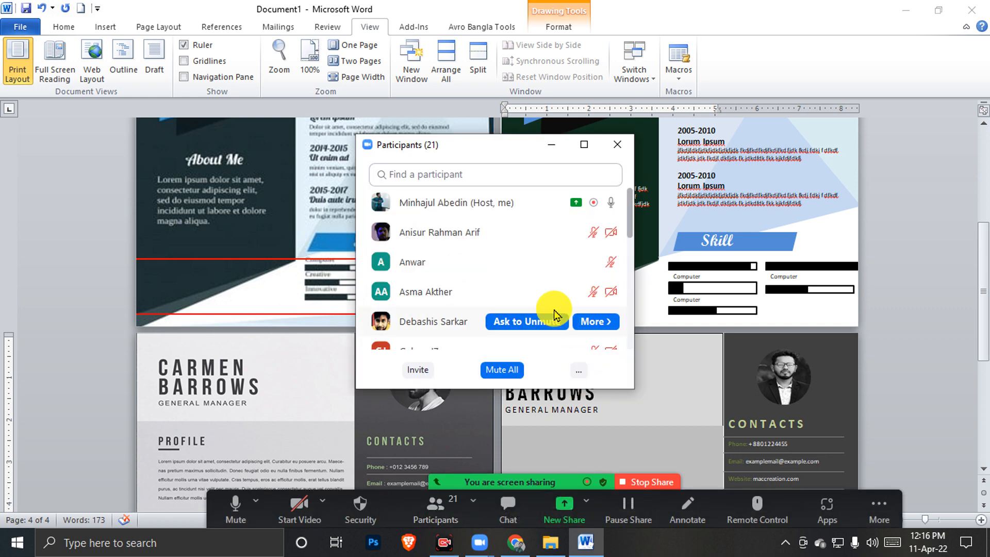
pyautogui.click(497, 370)
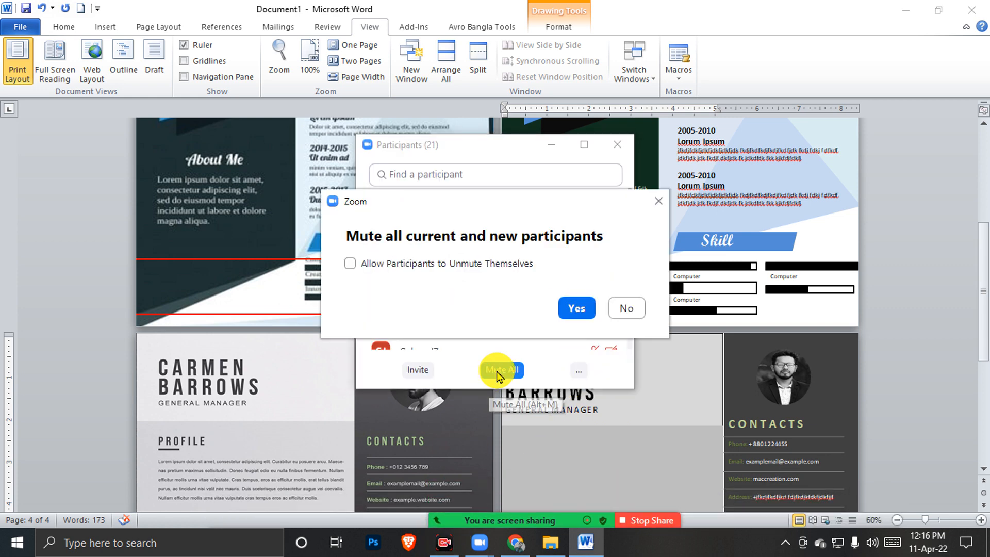
pyautogui.click(508, 264)
pyautogui.click(576, 307)
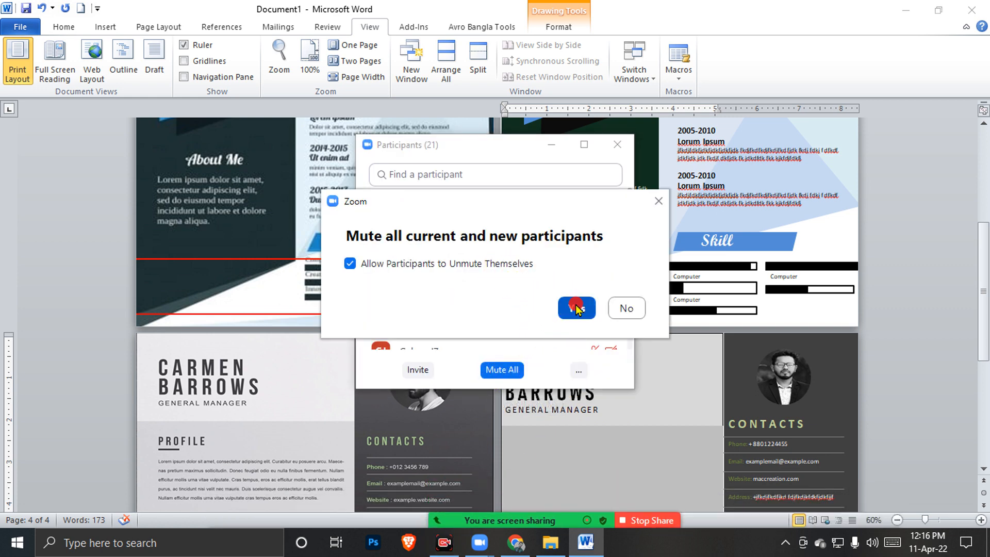
pyautogui.click(614, 149)
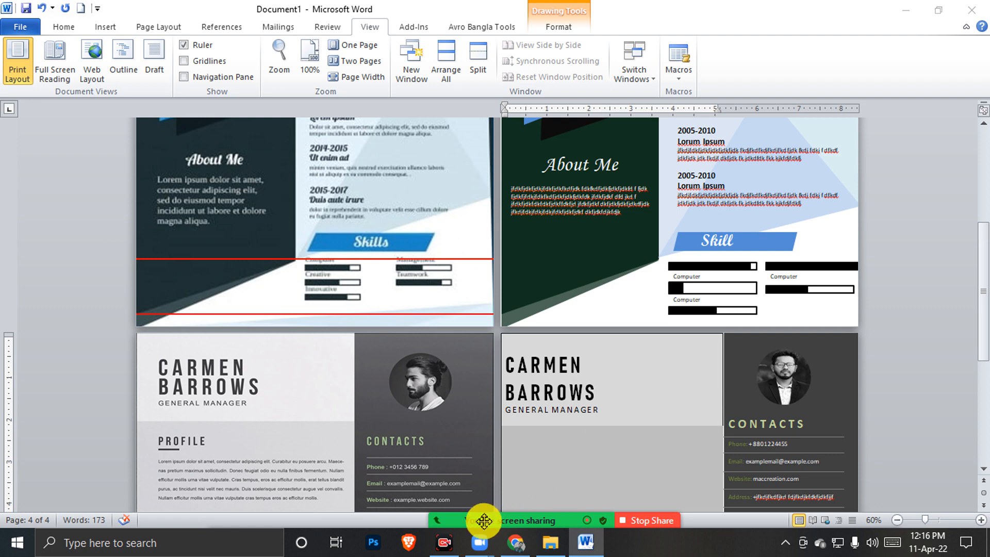
# Bring up the Zoom meeting chat showing participants' recent messages
pyautogui.moveTo(486, 518)
pyautogui.click(436, 508)
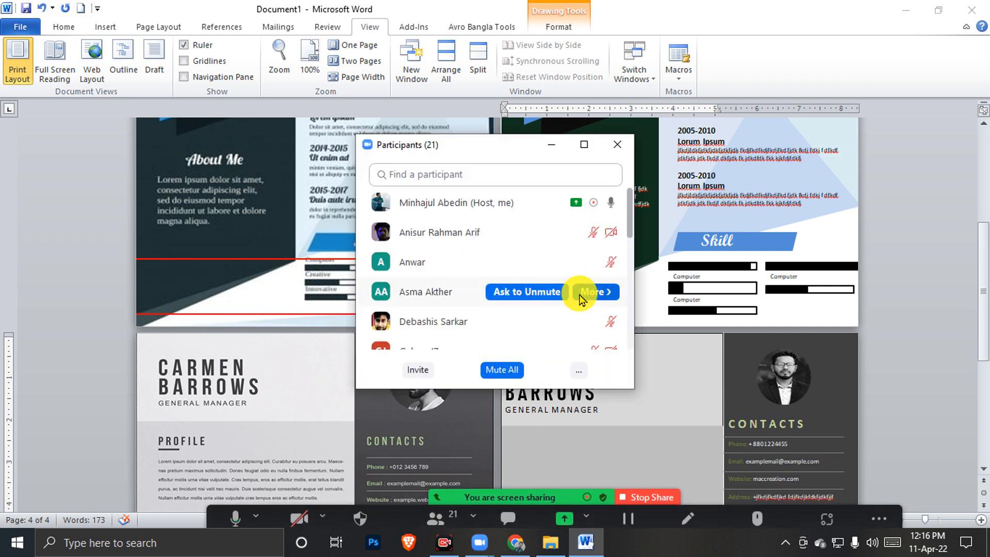
pyautogui.click(512, 513)
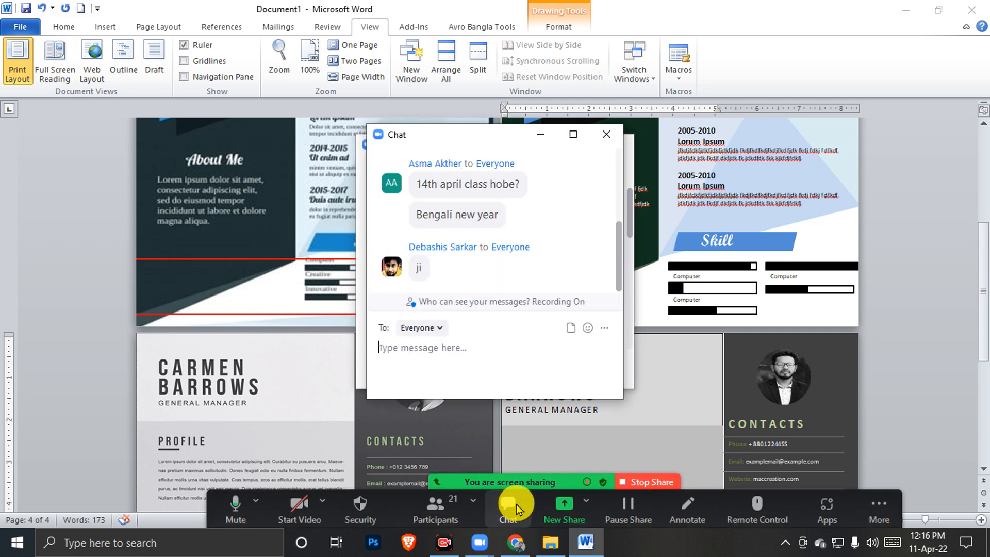